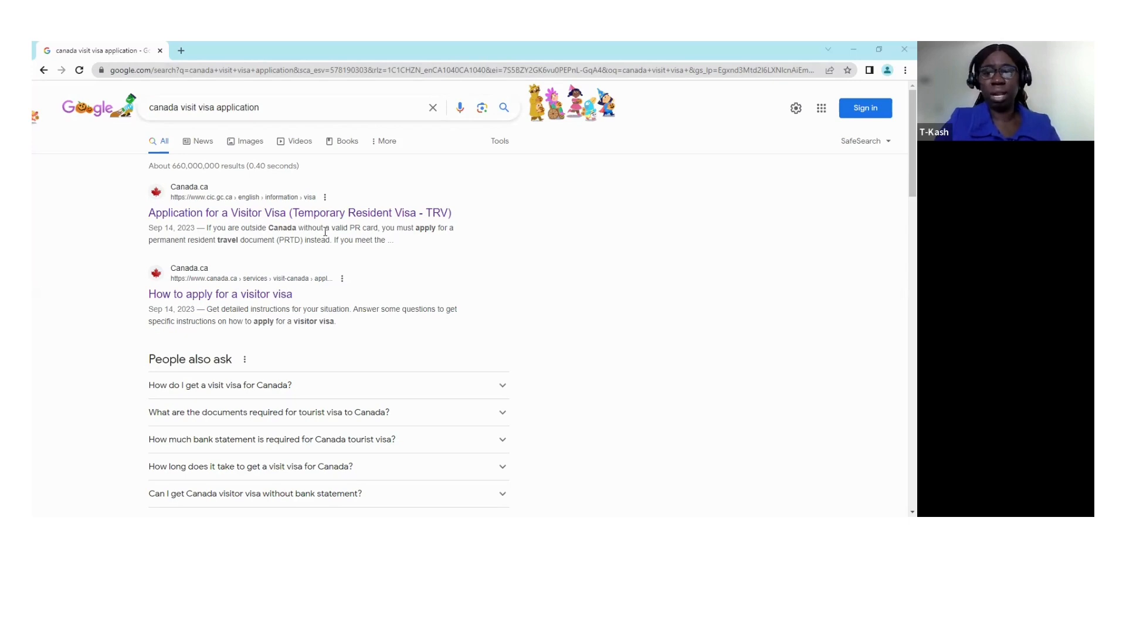
# Open the 'How to apply for a visitor visa' page in a new tab and dismiss its survey popup
pyautogui.rightClick(239, 301)
pyautogui.click(272, 310)
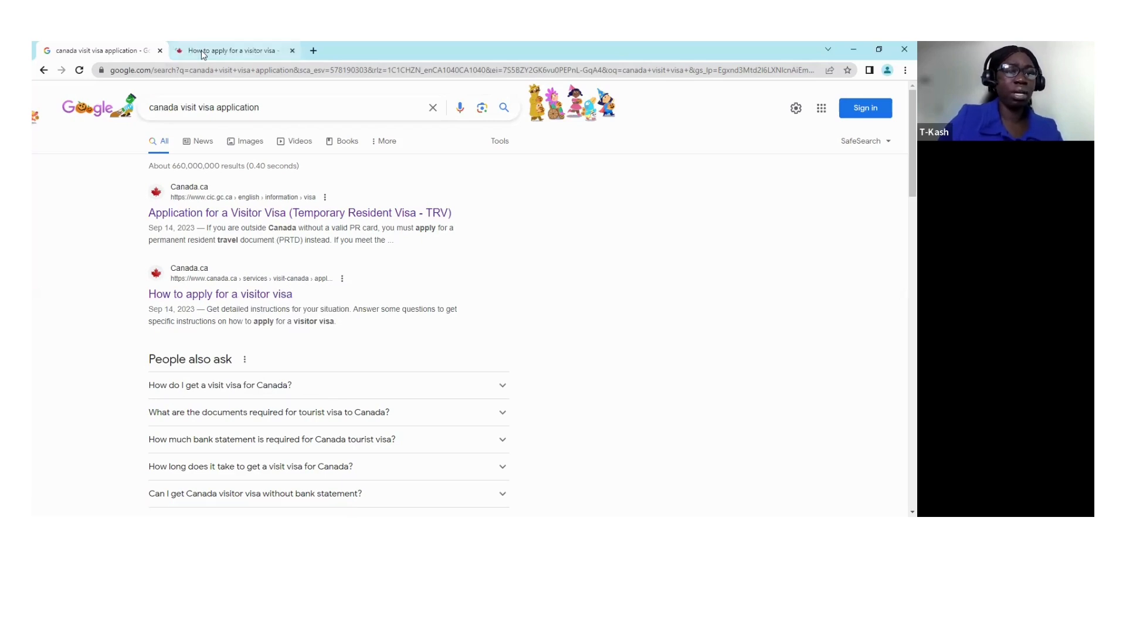
pyautogui.click(202, 50)
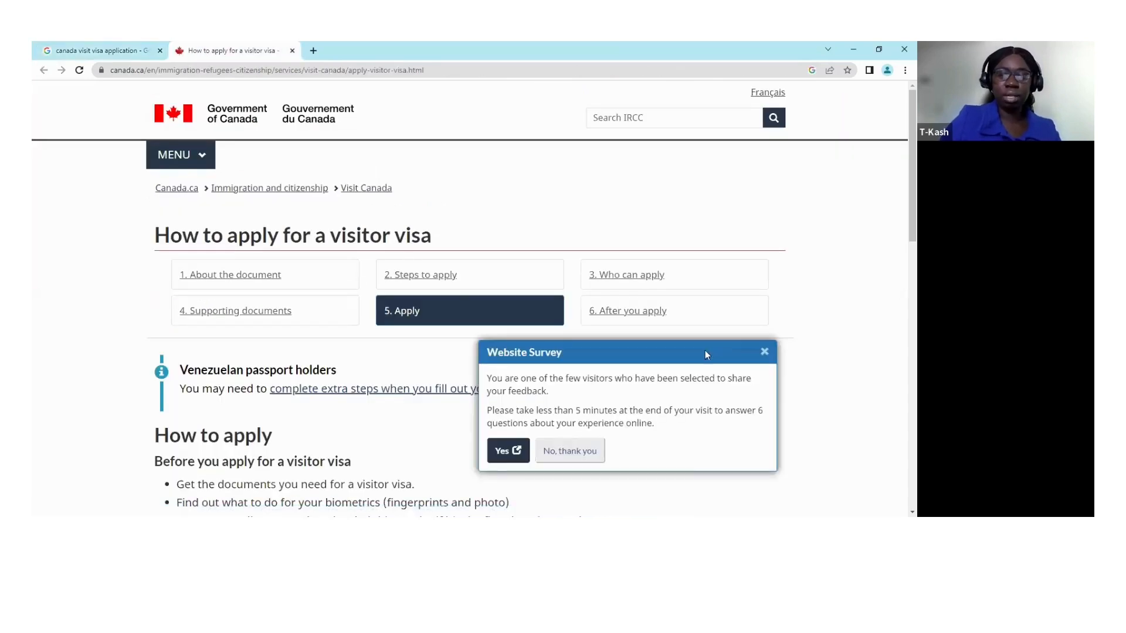
pyautogui.click(765, 354)
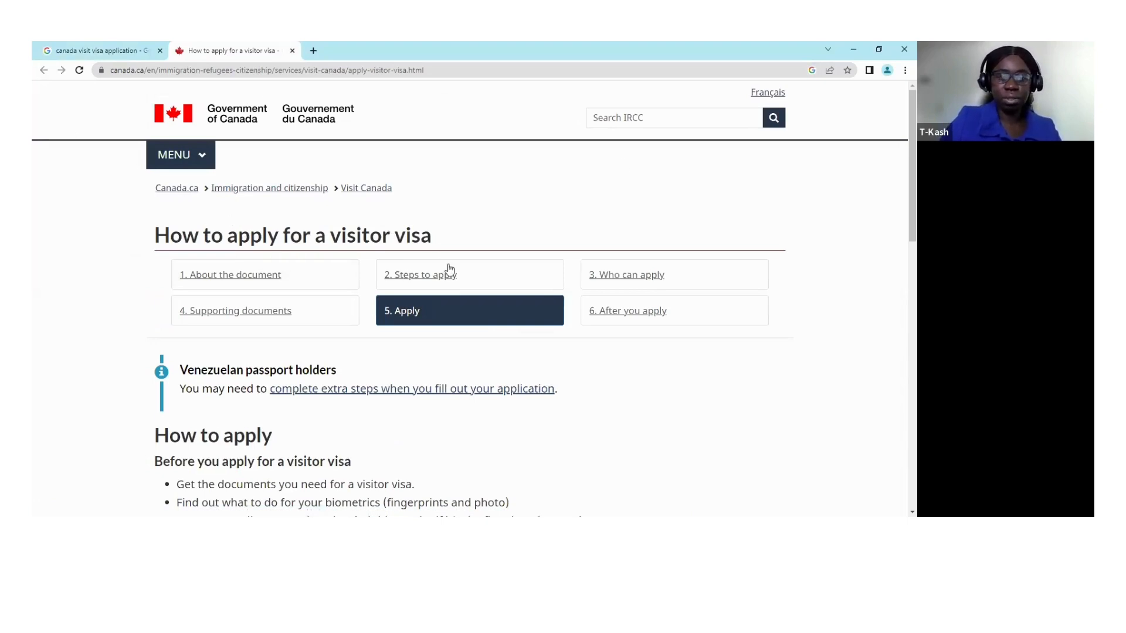
pyautogui.scroll(-1, 291, 400)
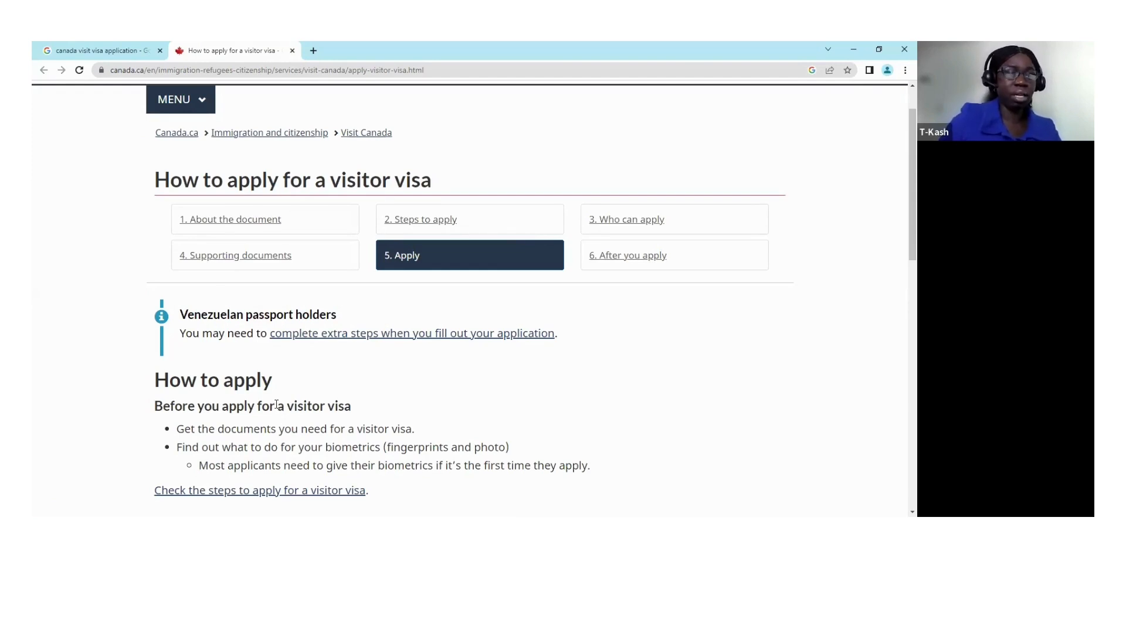
pyautogui.scroll(-1, 277, 405)
pyautogui.scroll(-3, 282, 404)
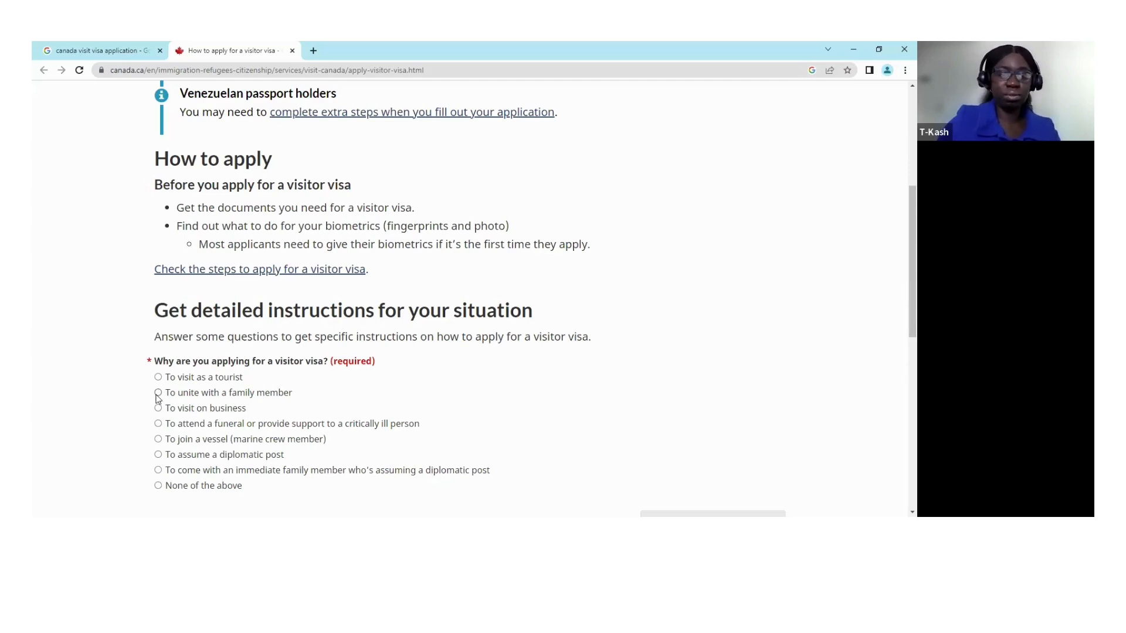
# Choose 'To unite with a family member' as the visit reason and confirm it
pyautogui.click(158, 393)
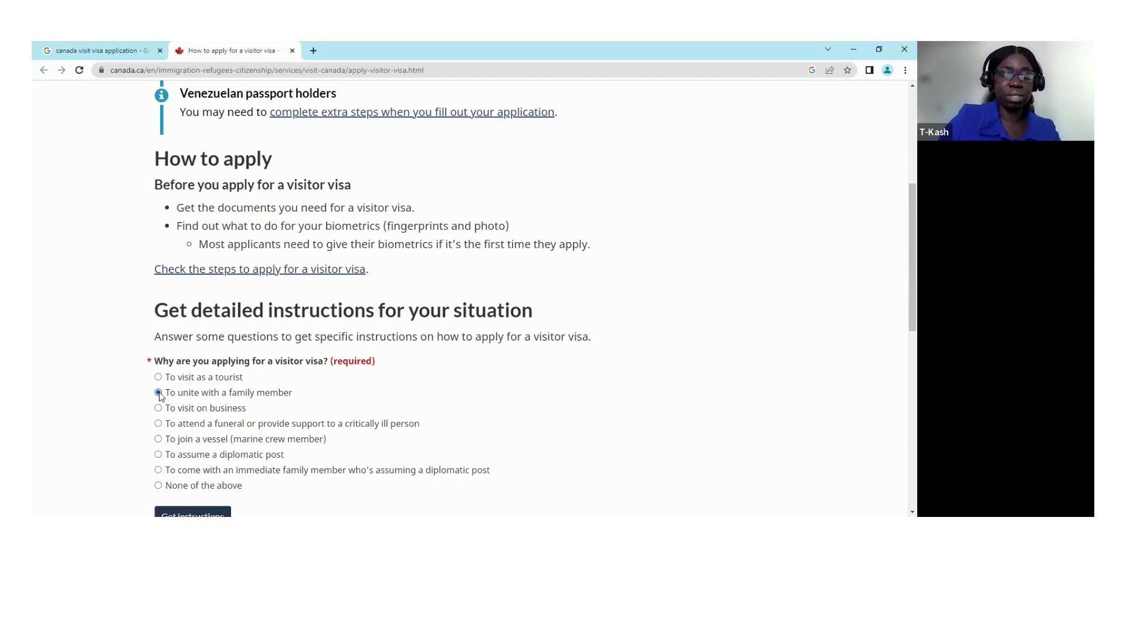
pyautogui.scroll(-2, 217, 407)
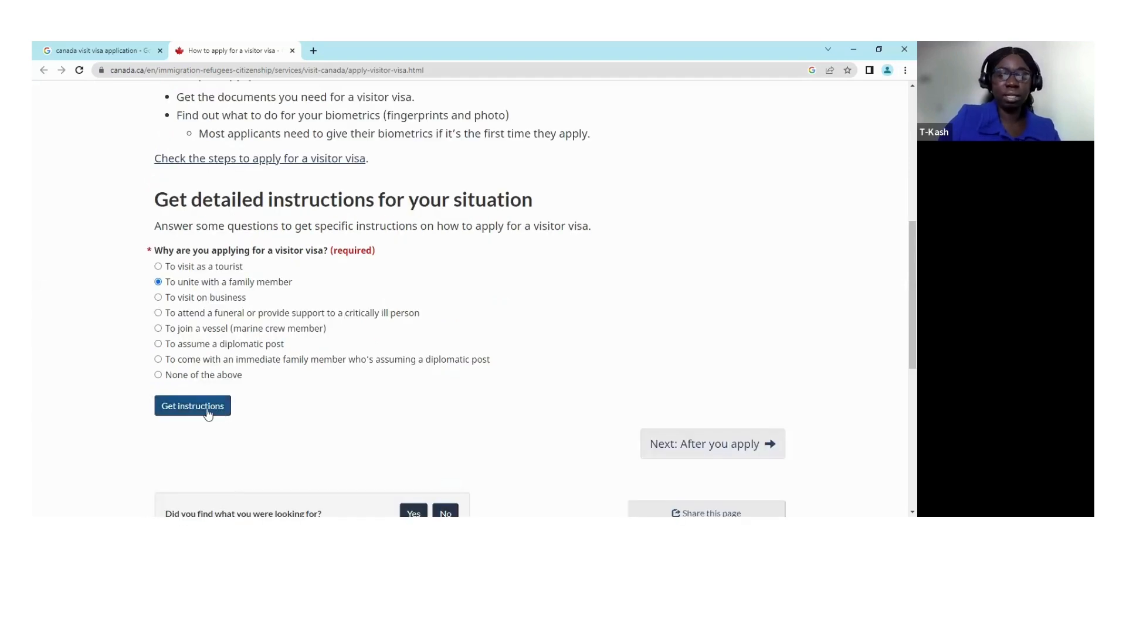
pyautogui.click(208, 412)
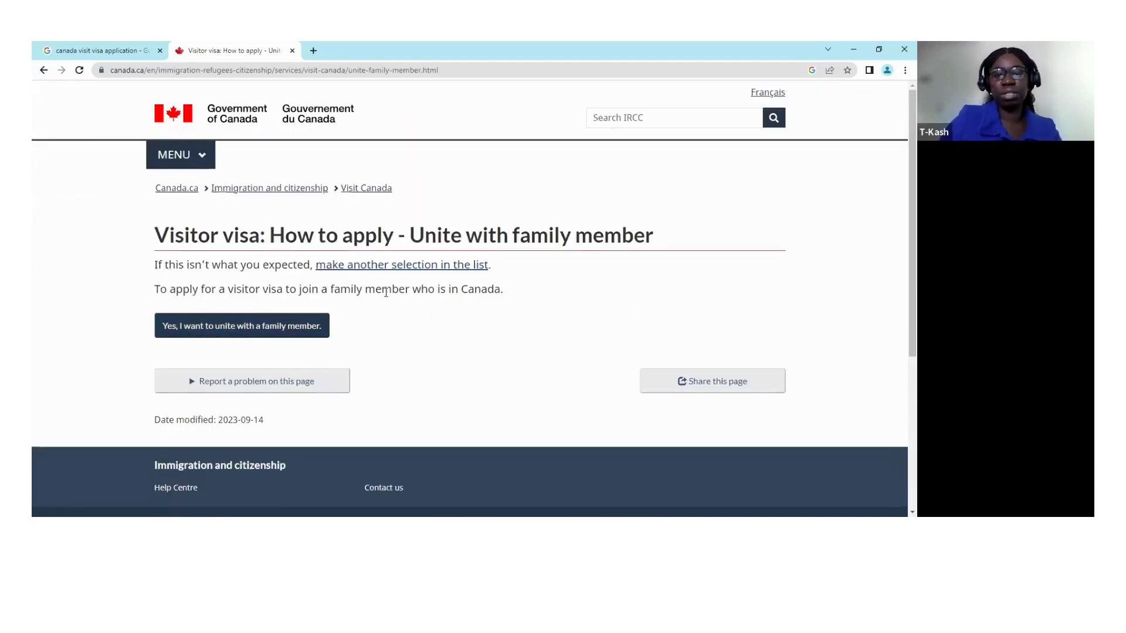
pyautogui.click(221, 333)
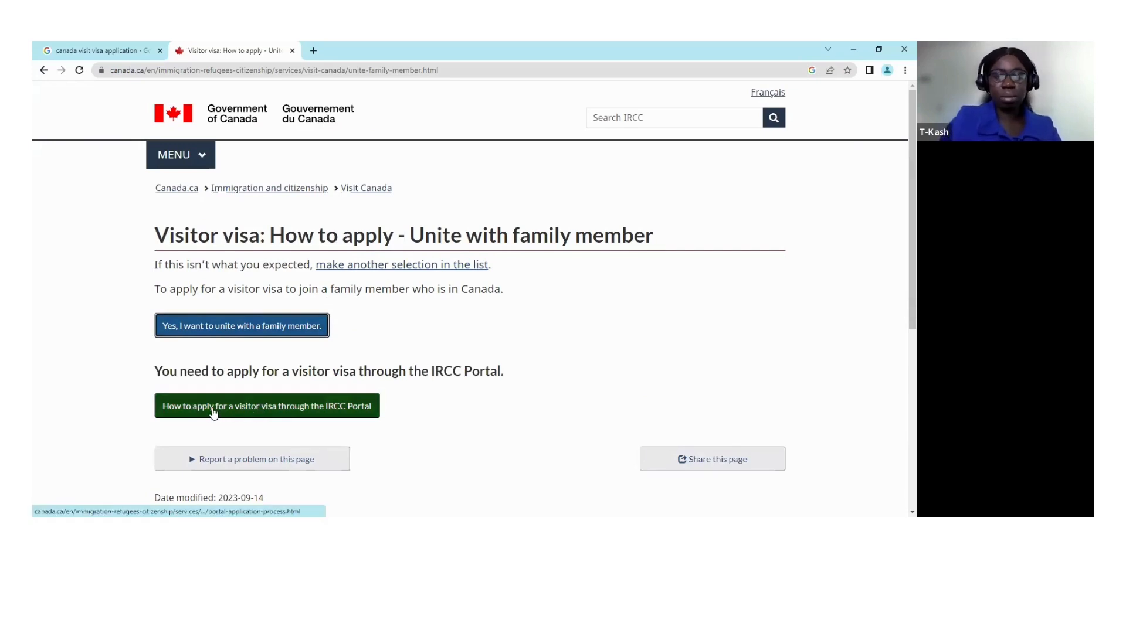
# Go to the IRCC Portal online application instructions and choose Sign up and apply
pyautogui.click(213, 409)
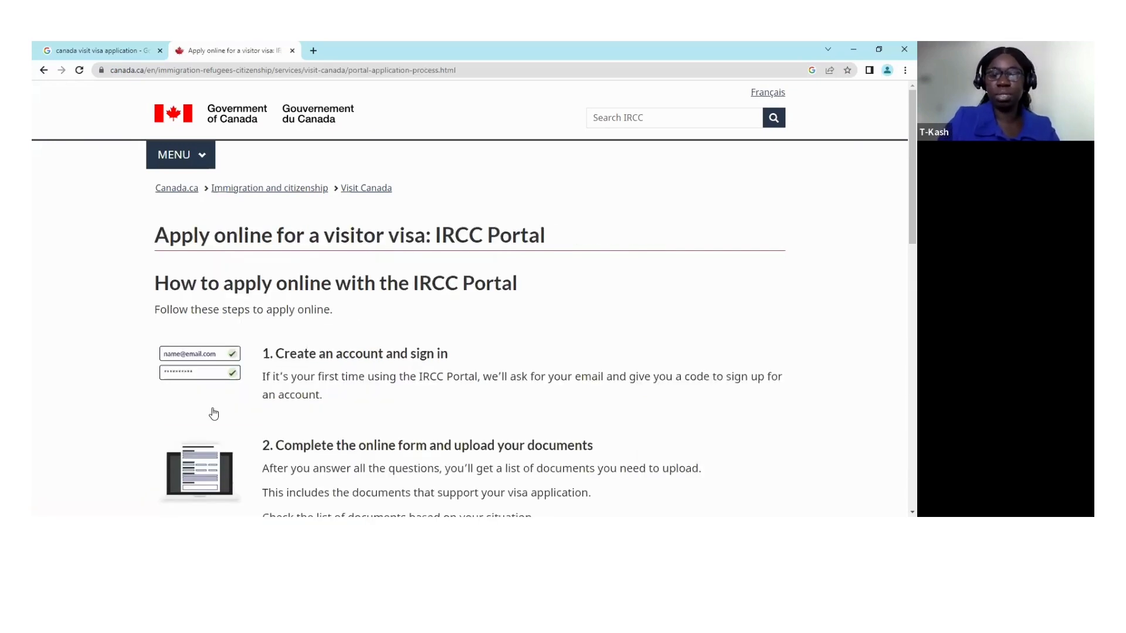
pyautogui.scroll(-1, 286, 373)
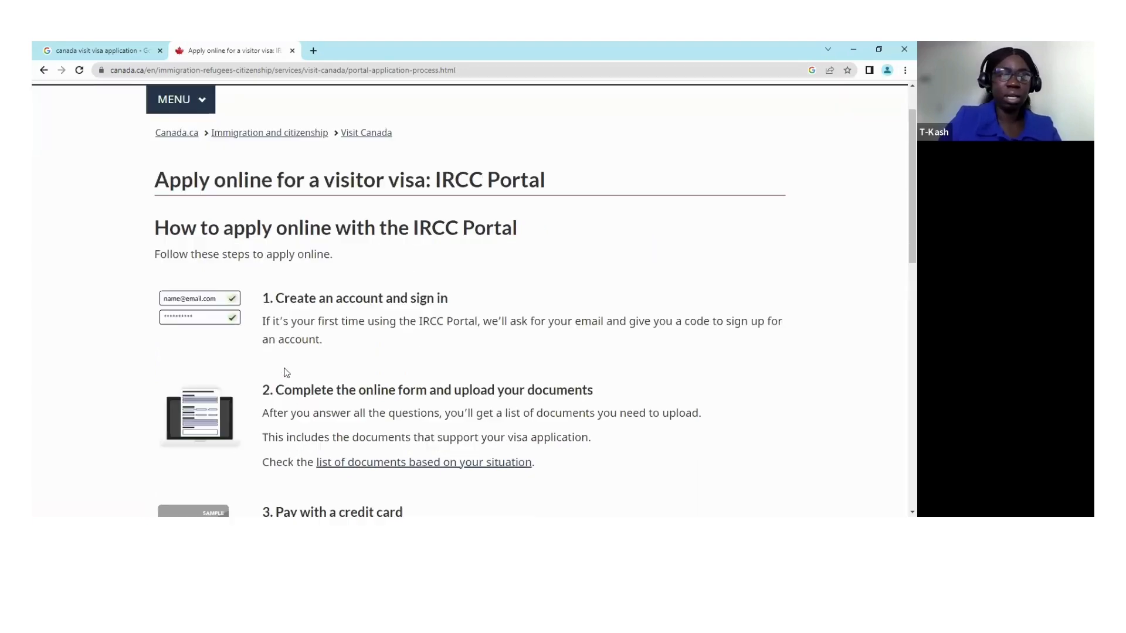
pyautogui.scroll(-2, 285, 372)
pyautogui.scroll(-1, 286, 372)
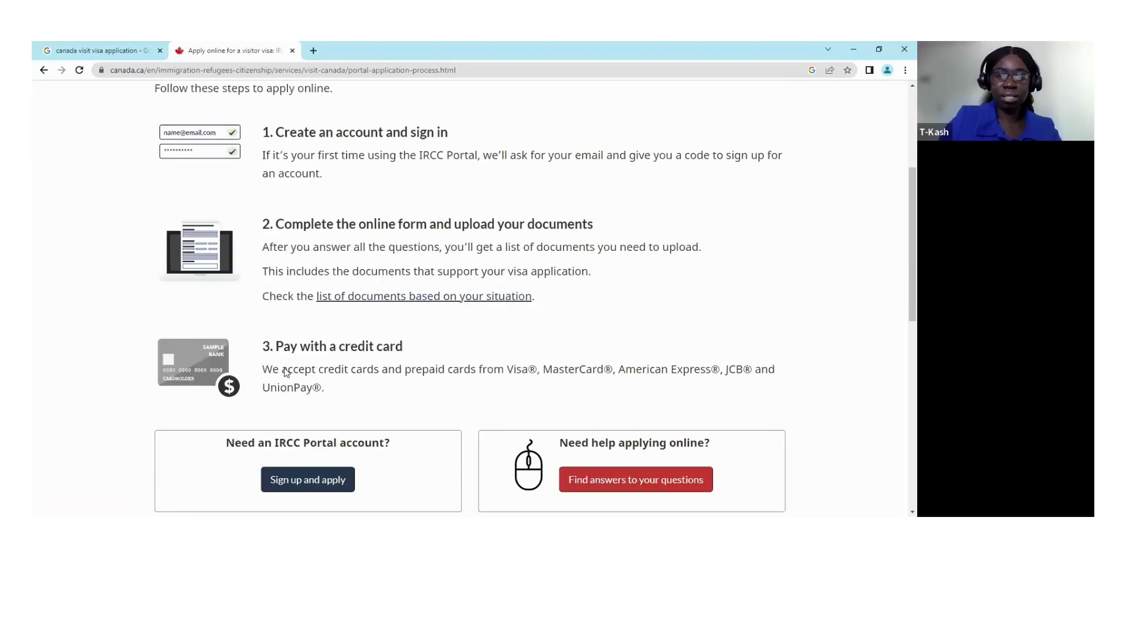
pyautogui.scroll(-2, 285, 372)
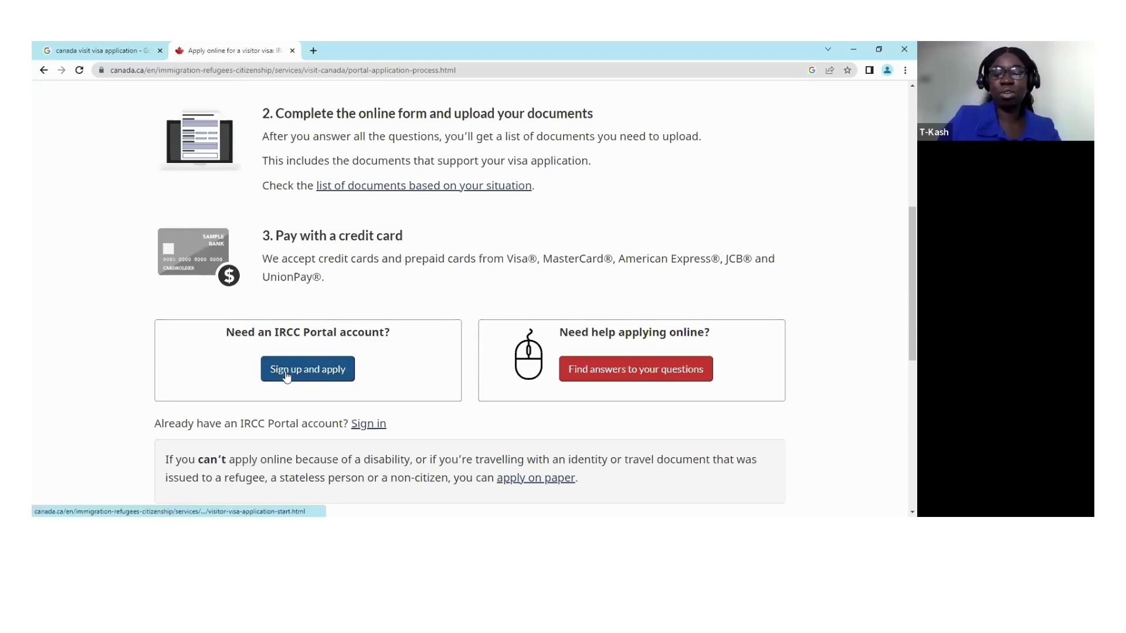
pyautogui.click(287, 373)
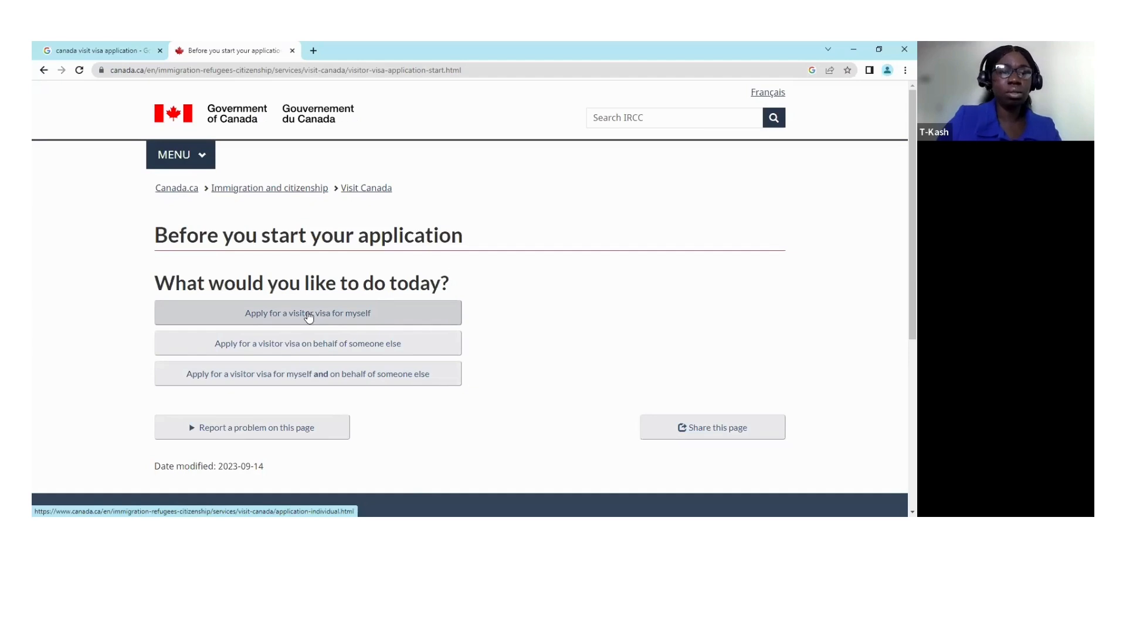
# Choose 'Apply for a visitor visa for myself', answer No to an application in process, then go to account creation
pyautogui.click(309, 316)
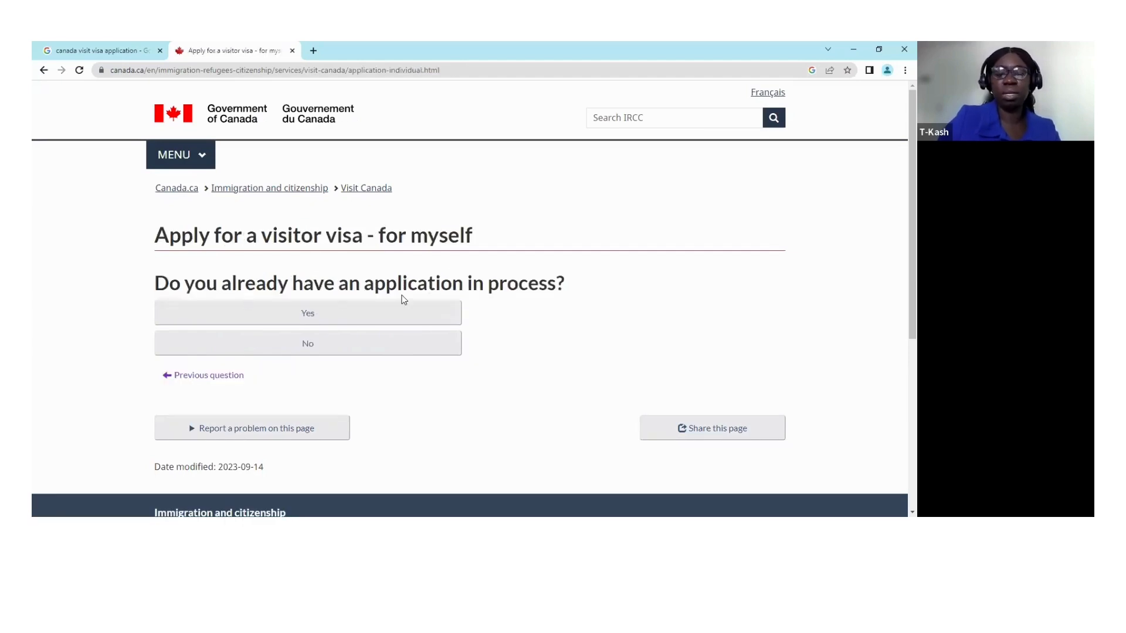
pyautogui.click(327, 348)
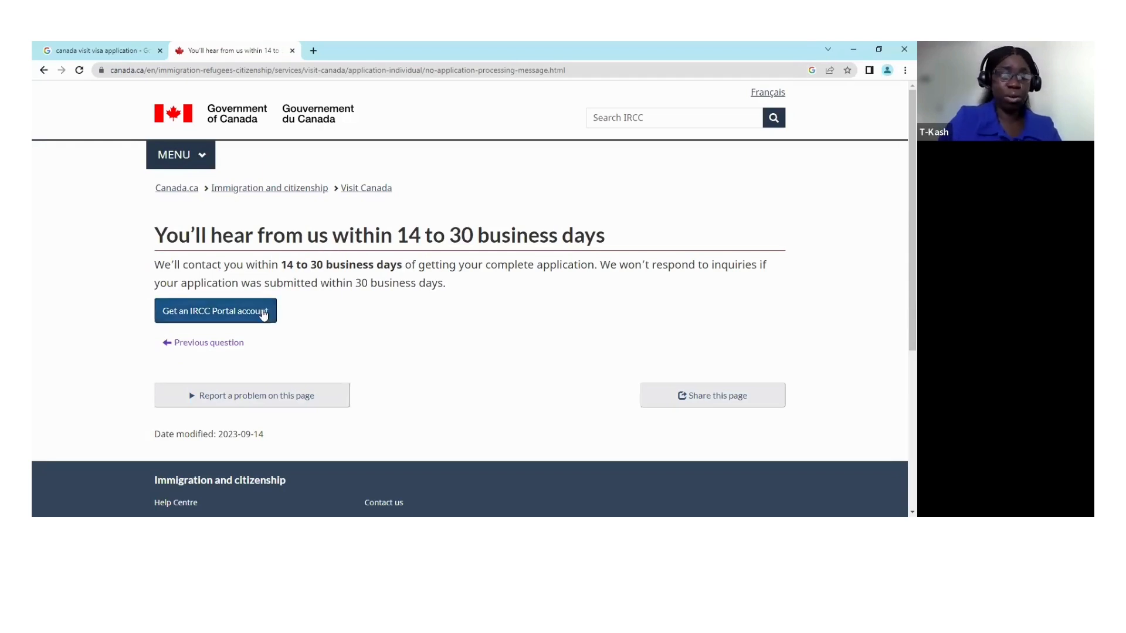
pyautogui.click(229, 316)
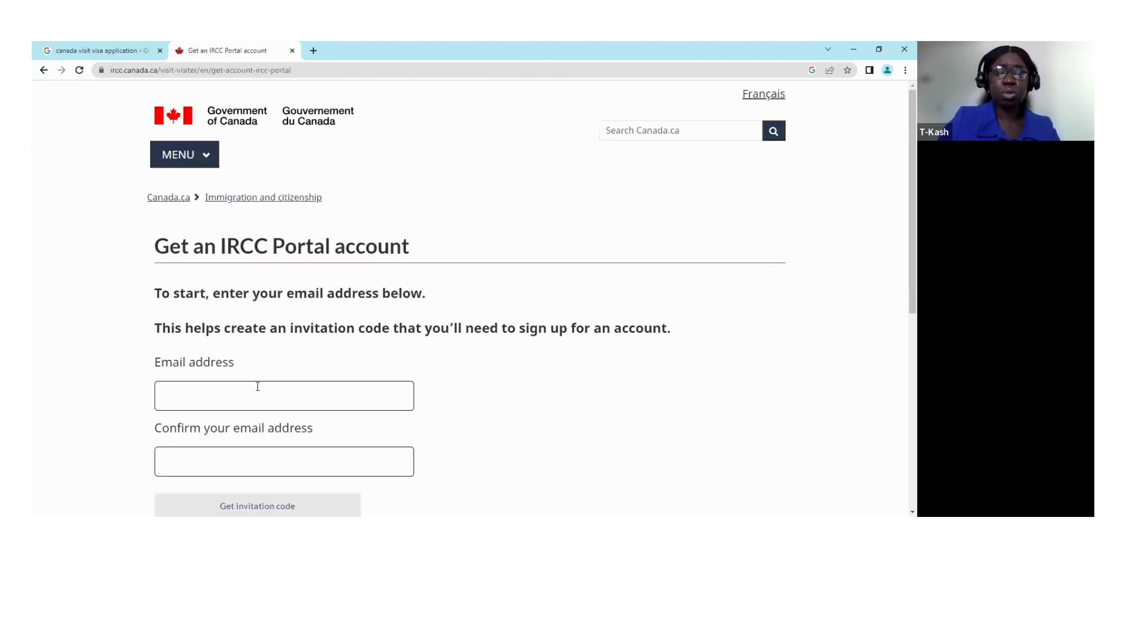
# Enter the emailed verification code, confirm the sign-up, and sign in to the new account
pyautogui.click(258, 387)
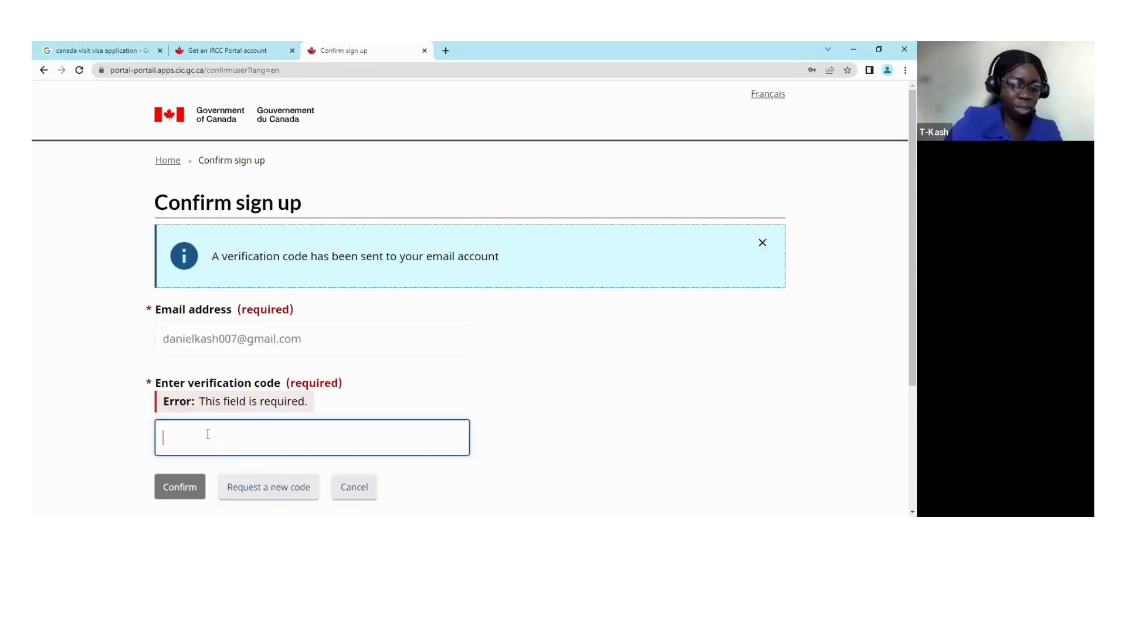
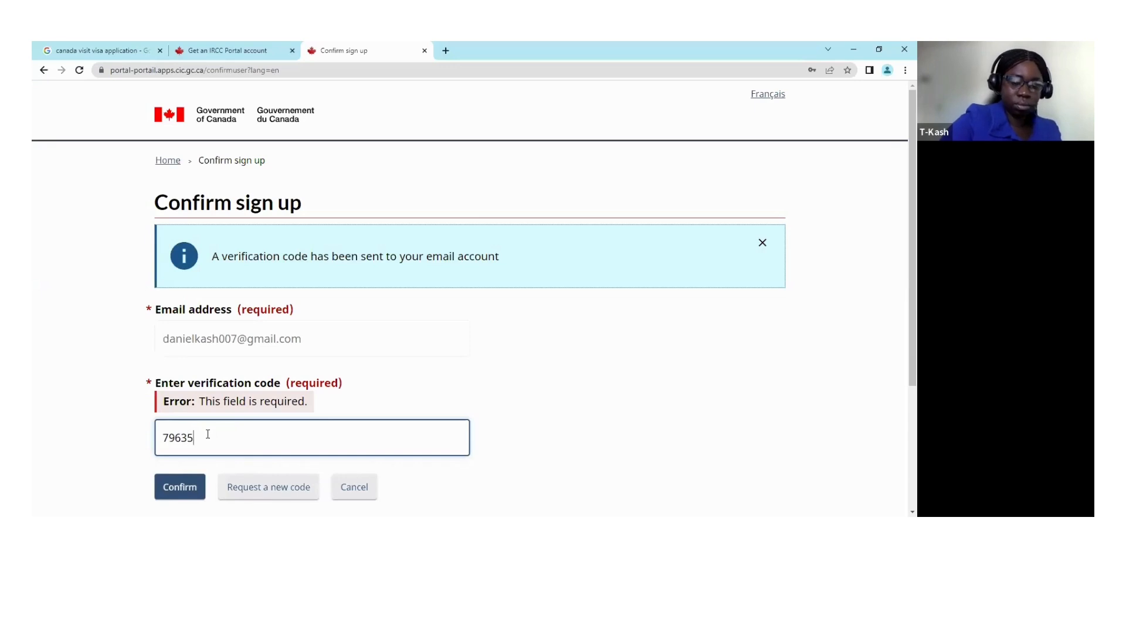
pyautogui.click(180, 488)
pyautogui.click(180, 463)
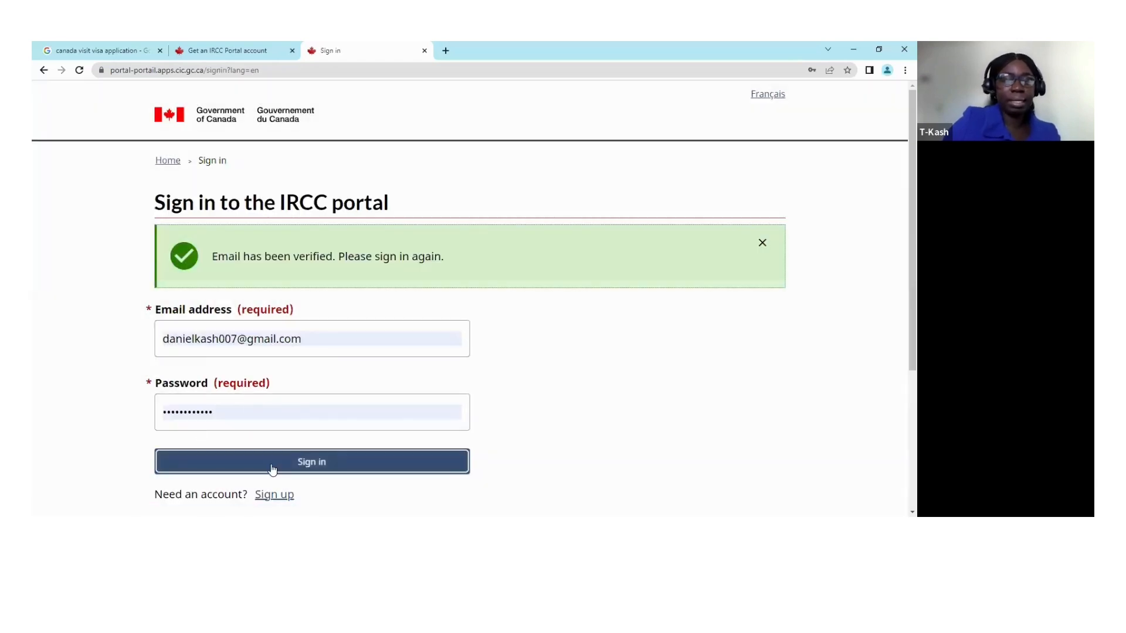
pyautogui.click(275, 462)
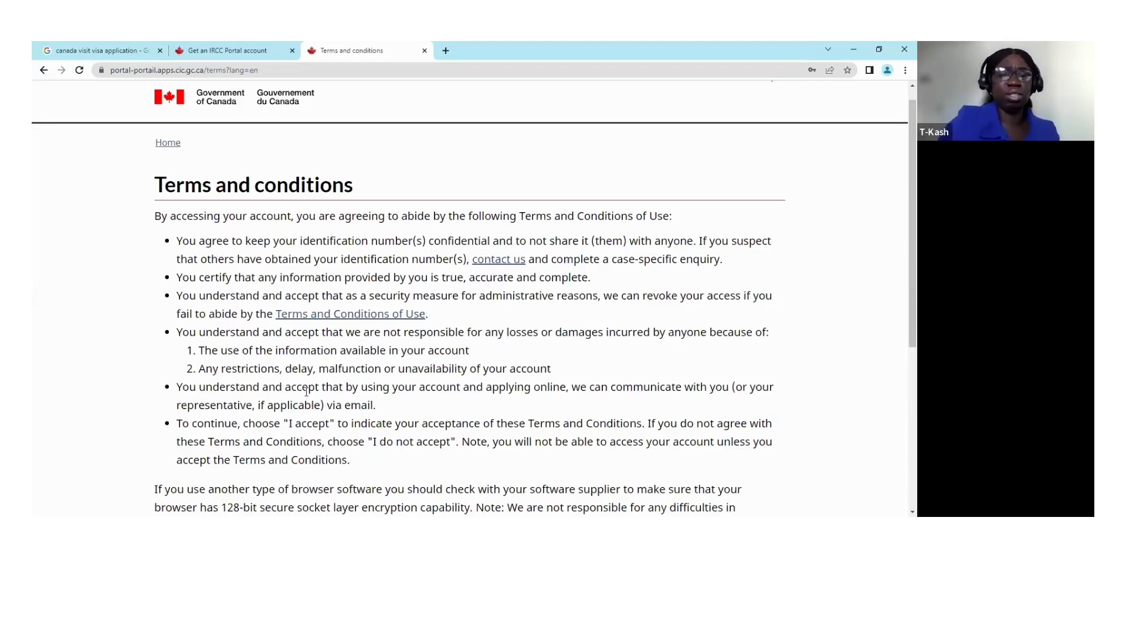
# Accept the portal terms and choose 'Apply for a visitor visa, transit visa or a study permit'
pyautogui.scroll(-5, 306, 392)
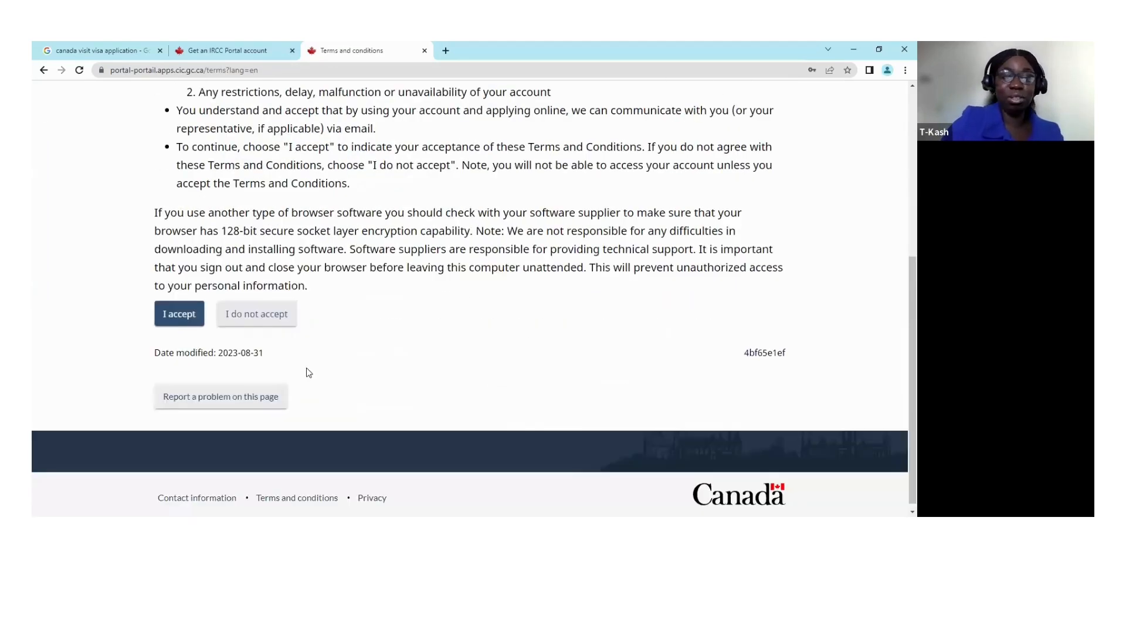
pyautogui.click(171, 315)
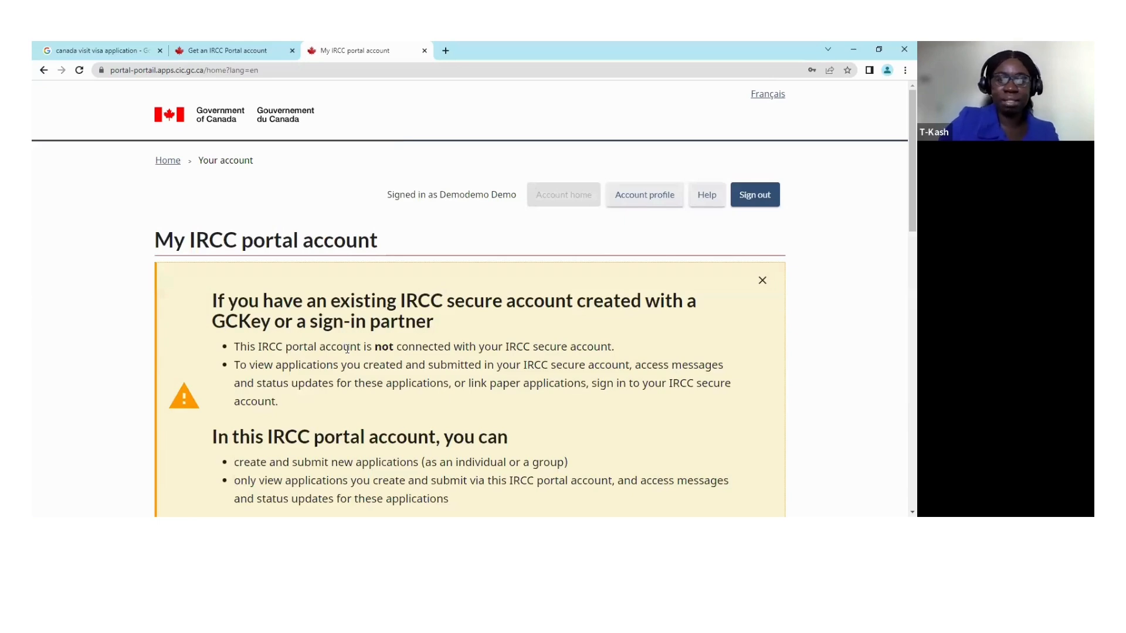
pyautogui.scroll(-2, 347, 349)
pyautogui.scroll(-1, 347, 349)
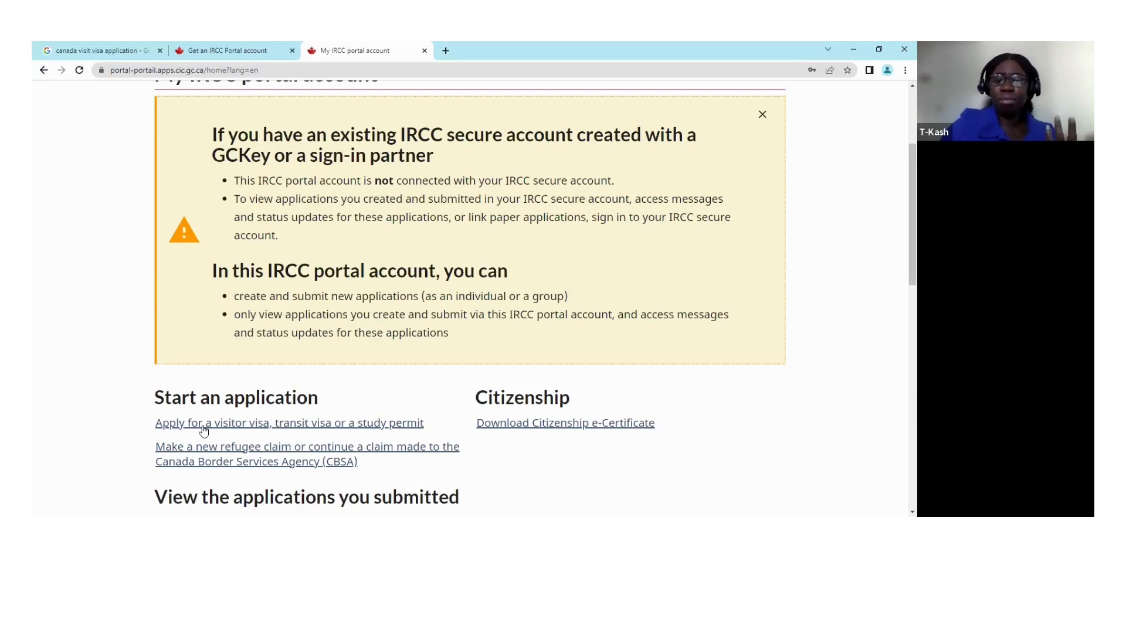
pyautogui.click(203, 430)
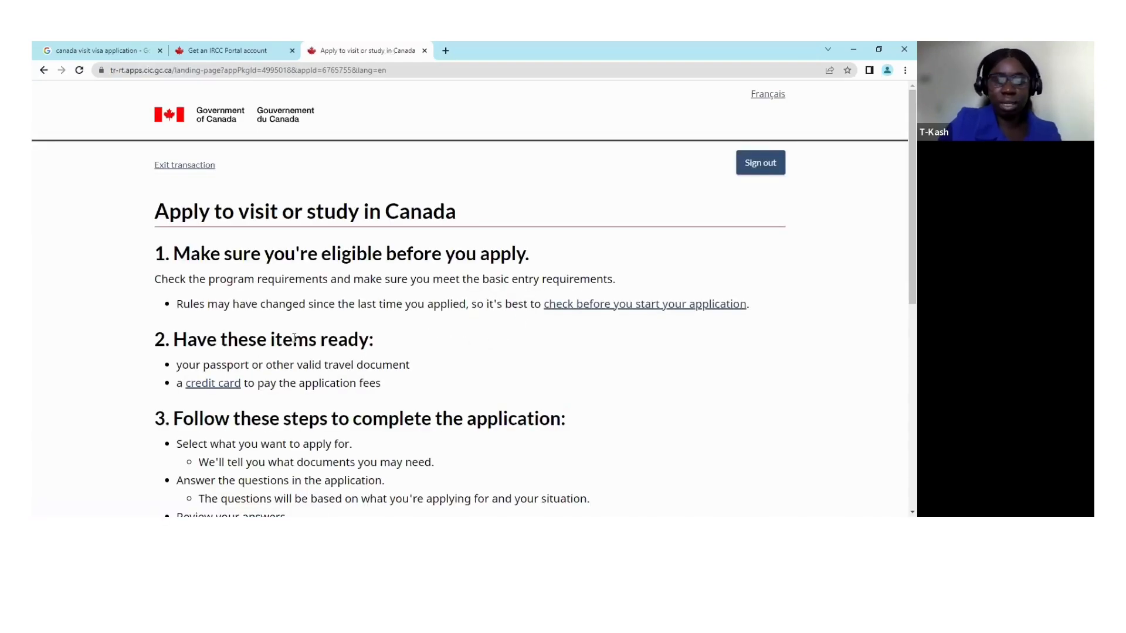
# Acknowledge the instructions, start the application, and answer No to a group application
pyautogui.scroll(-4, 294, 339)
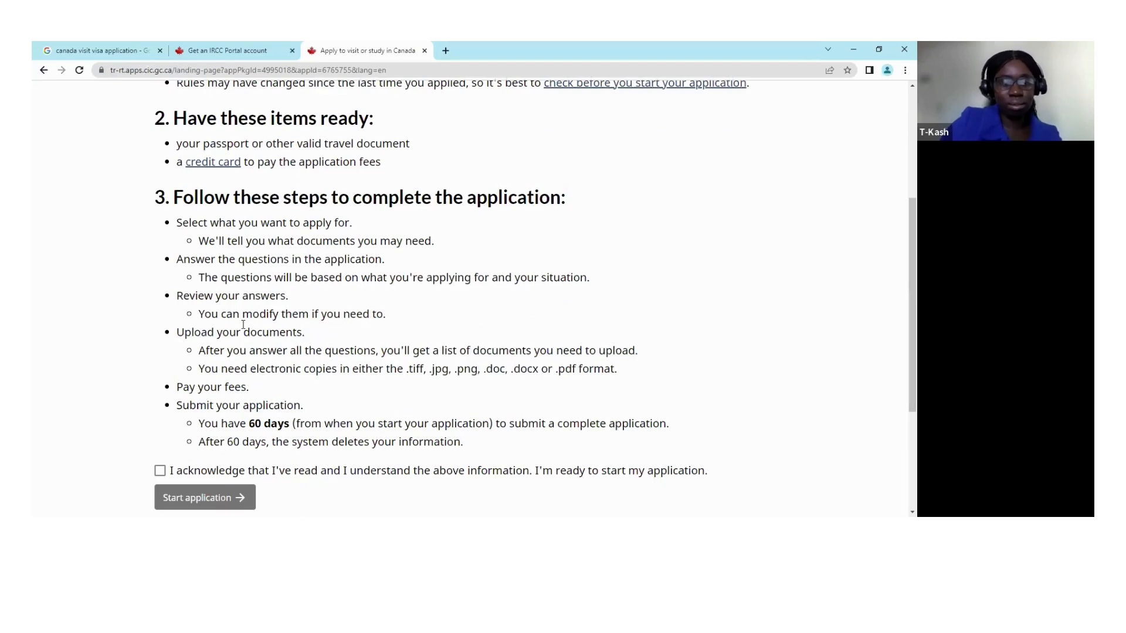
pyautogui.click(162, 471)
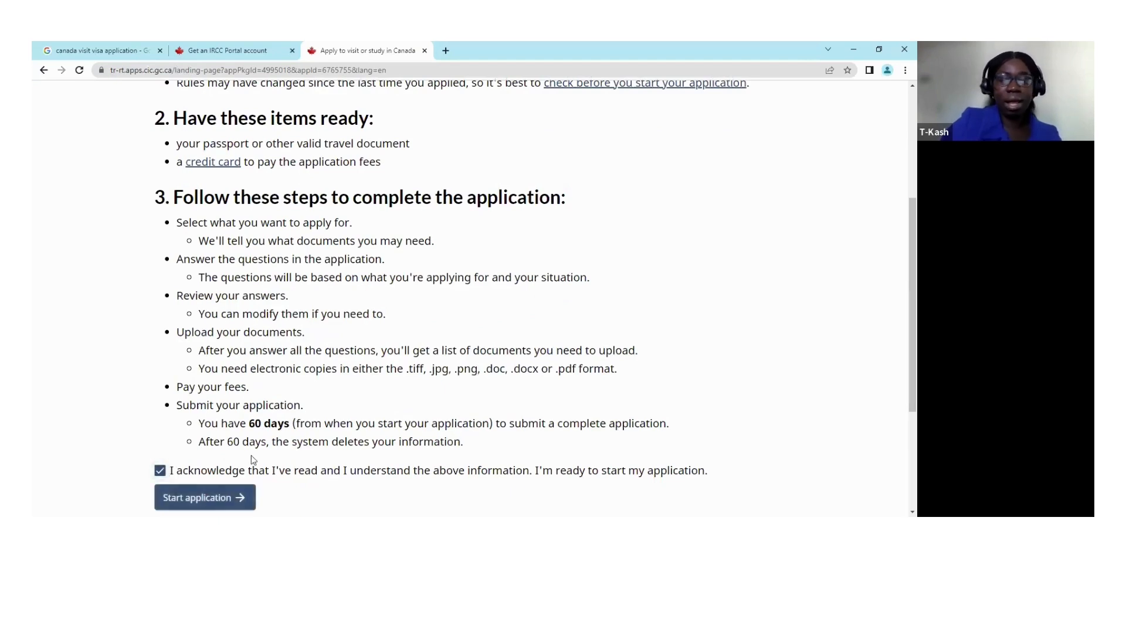
pyautogui.click(217, 498)
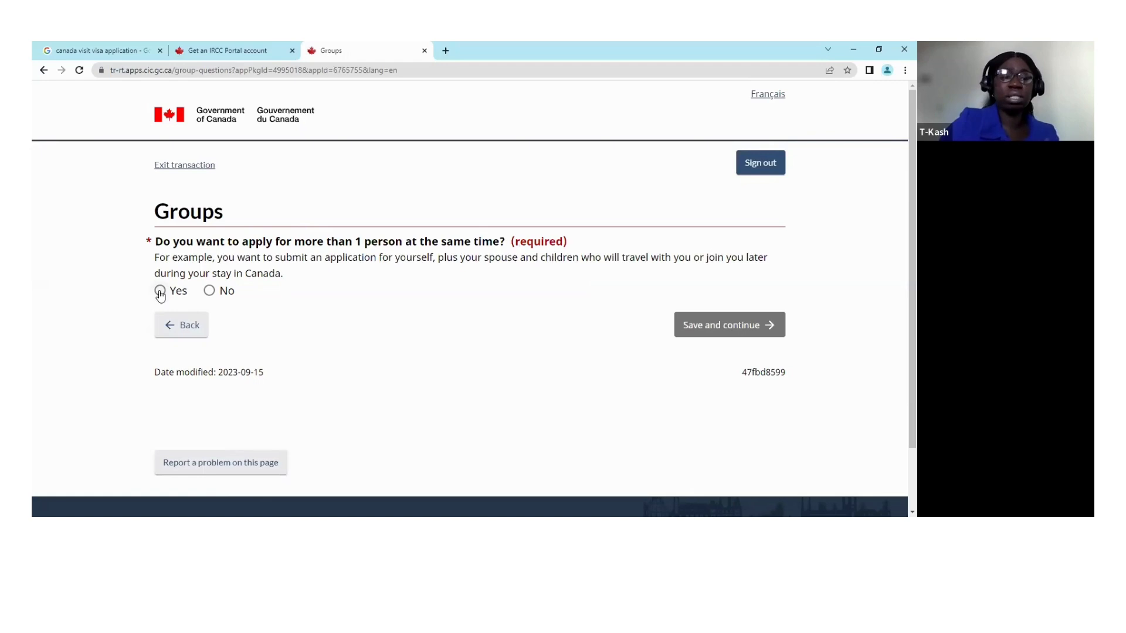
pyautogui.click(208, 292)
pyautogui.click(697, 326)
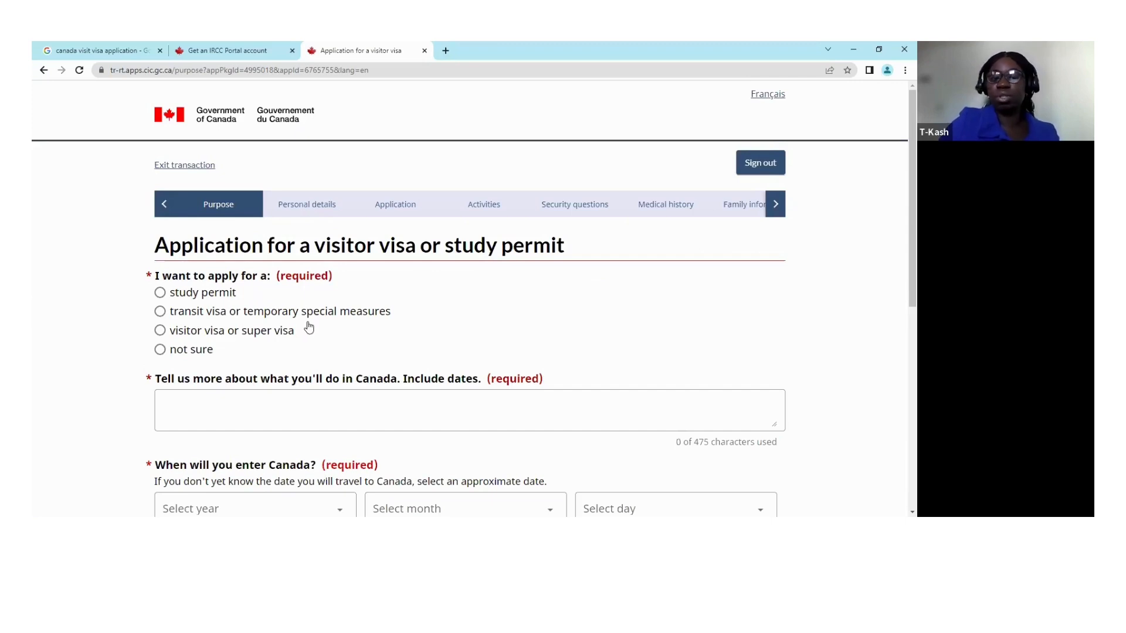
# Select visitor visa and give visiting a grandparent, grandchild or sibling as the reason
pyautogui.click(160, 332)
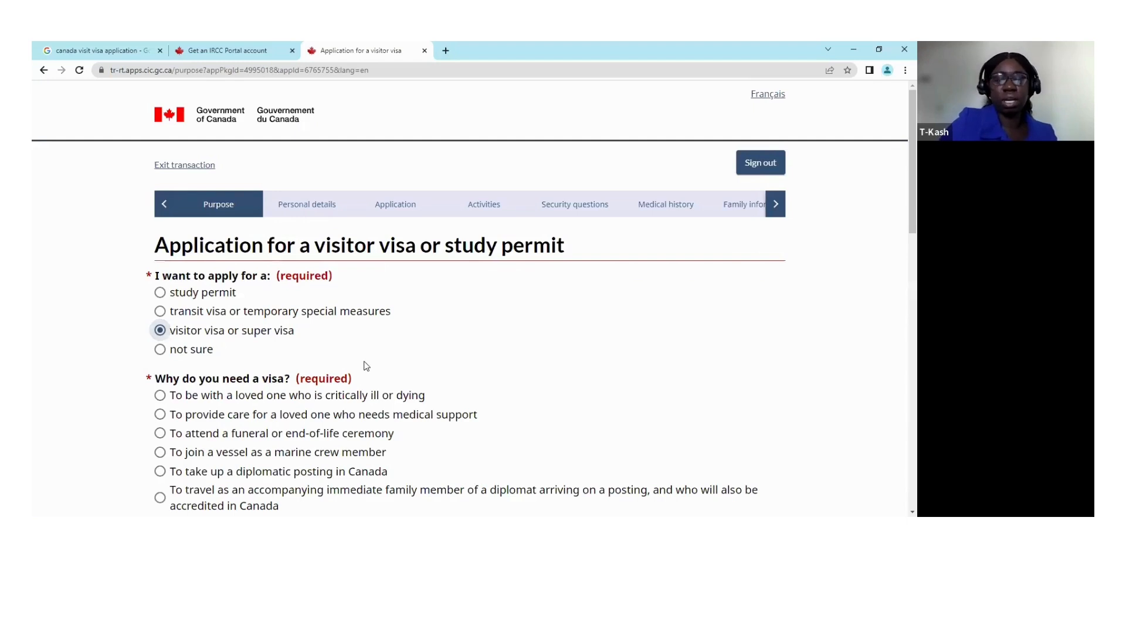
pyautogui.scroll(-1, 364, 366)
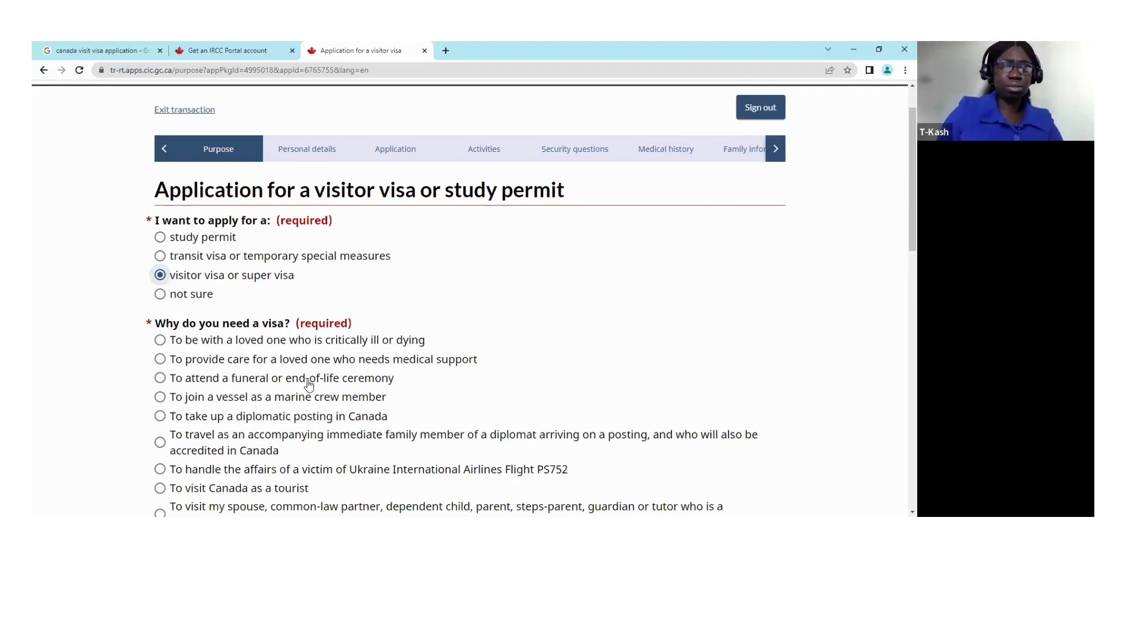
pyautogui.scroll(-1, 309, 391)
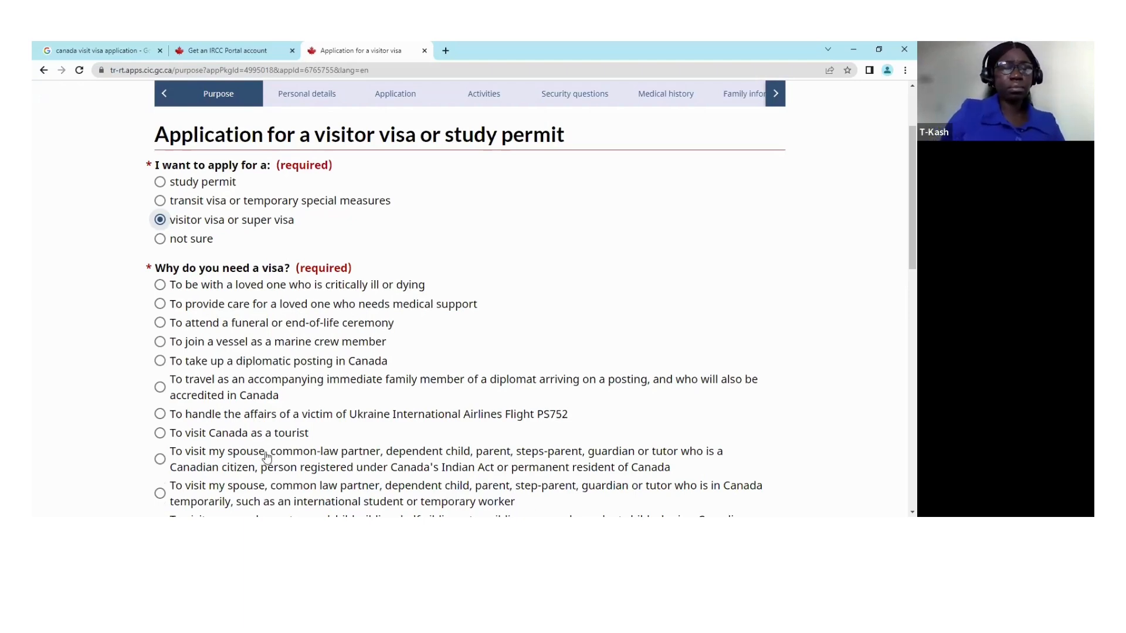
pyautogui.scroll(-1, 269, 454)
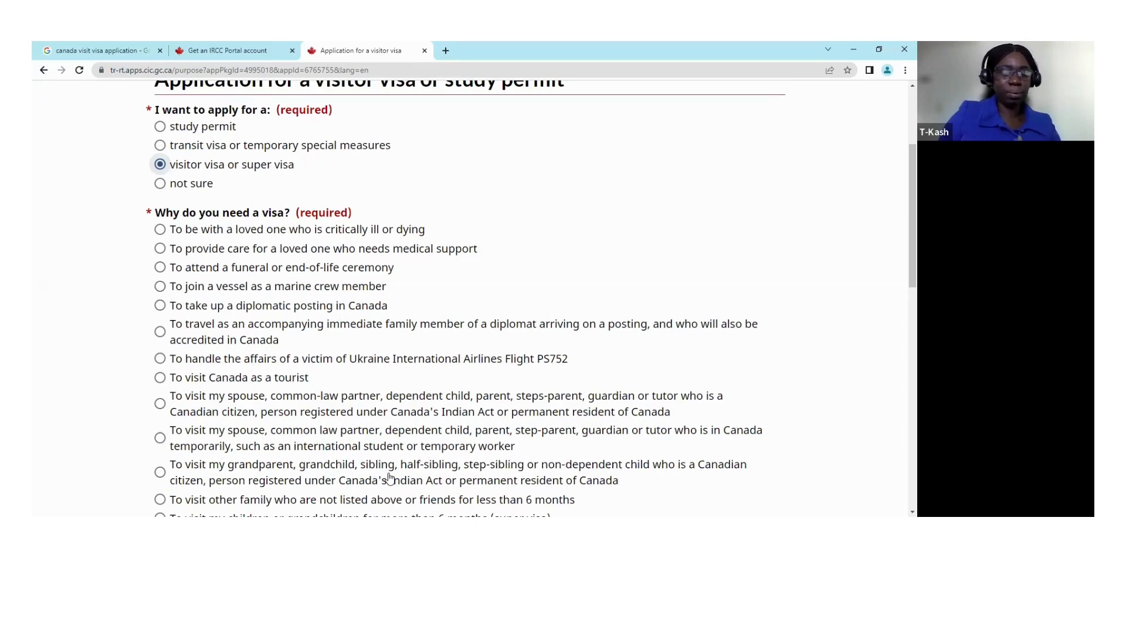
pyautogui.scroll(-1, 389, 477)
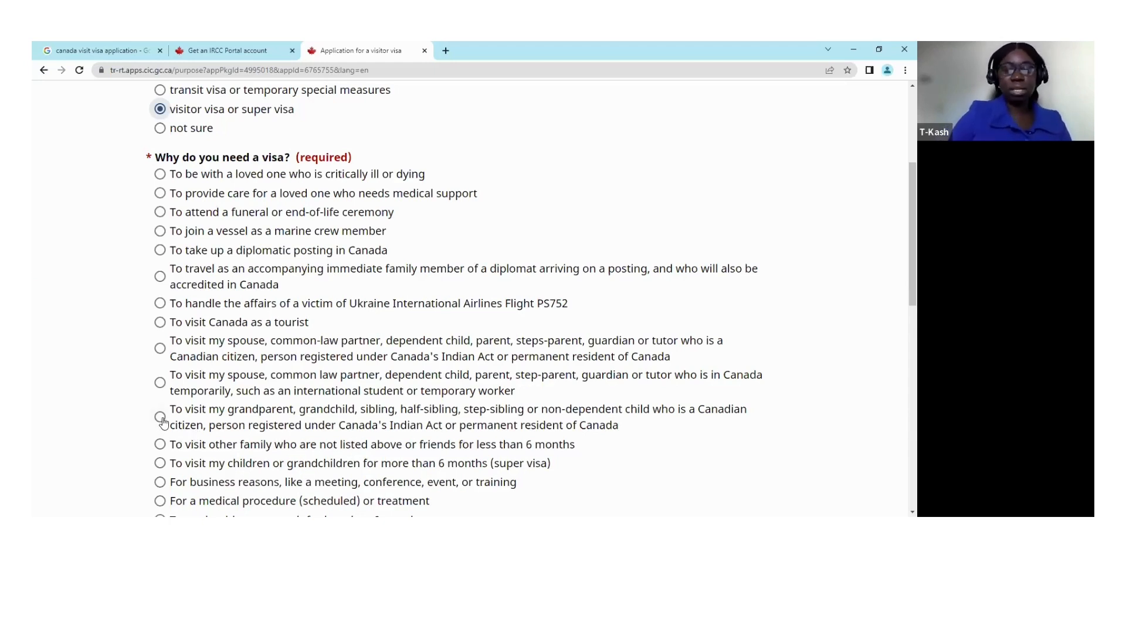
pyautogui.click(162, 420)
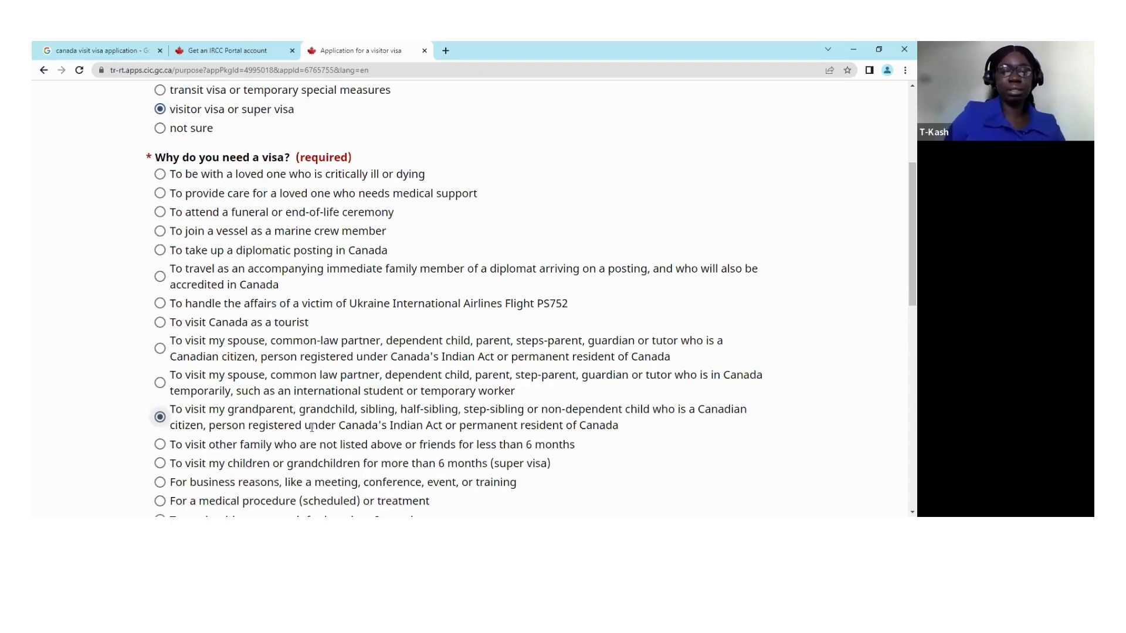
pyautogui.scroll(-3, 288, 400)
pyautogui.scroll(-2, 230, 350)
pyautogui.click(230, 350)
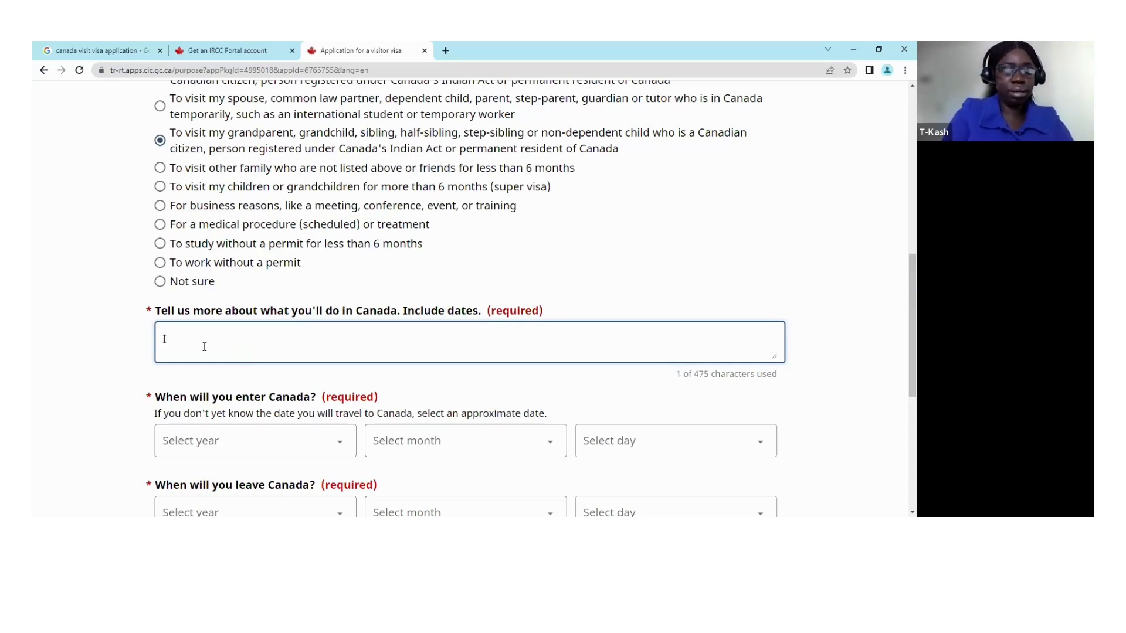
# Type 'for family unification' as the description of planned activities in Canada
pyautogui.write('want')
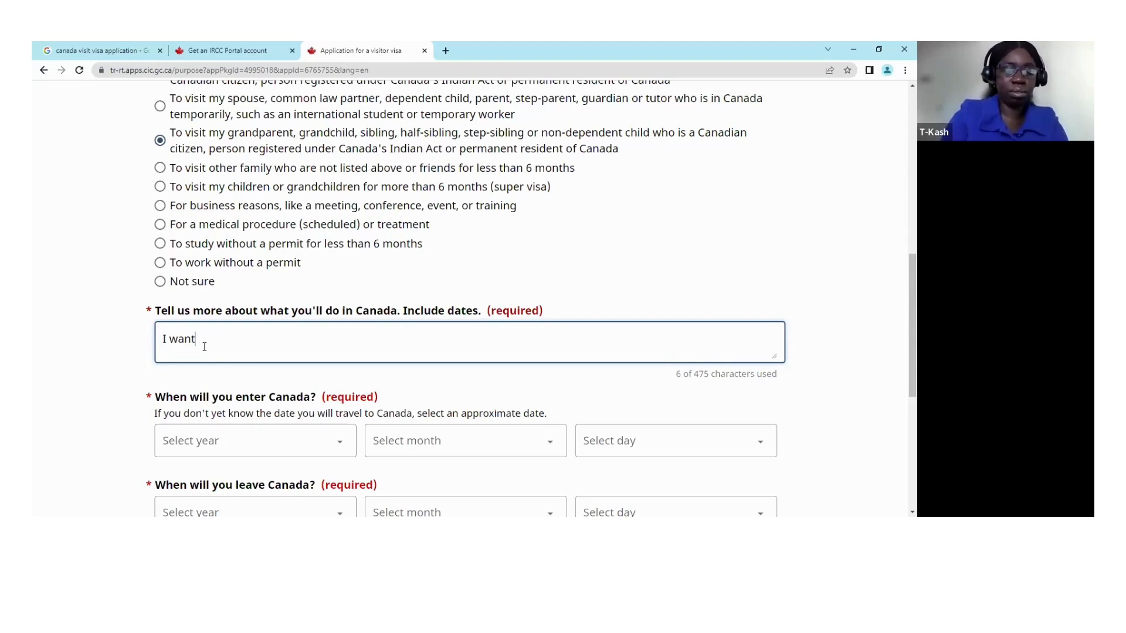
pyautogui.write('to')
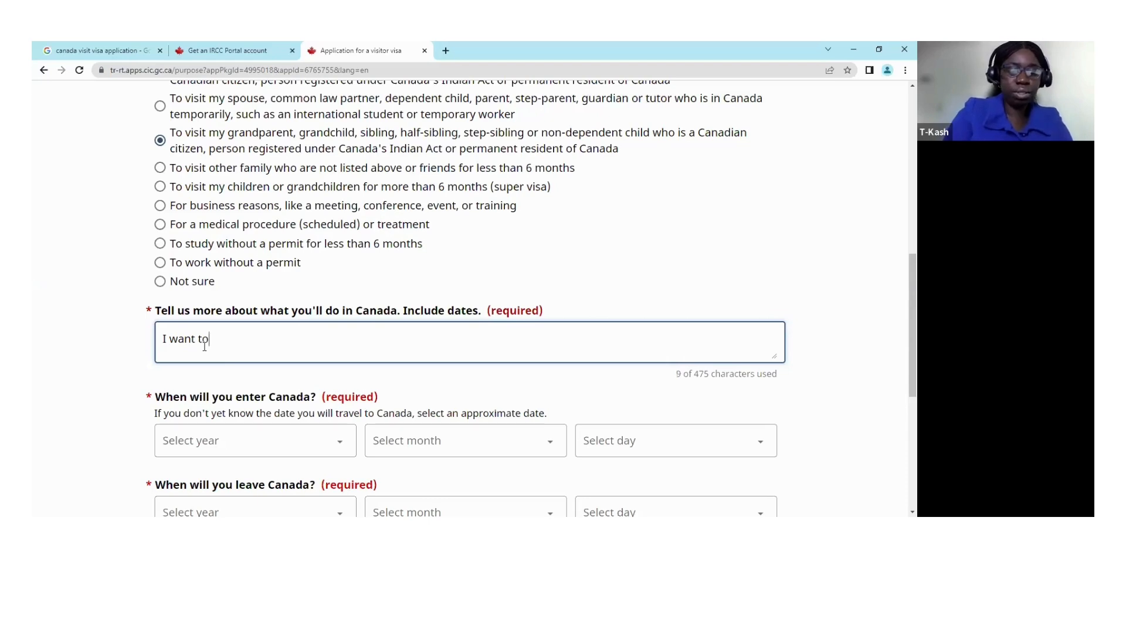
pyautogui.write(' unifiy')
pyautogui.press('BackSpace')
pyautogui.press('BackSpace')
pyautogui.press('BackSpace')
pyautogui.press('BackSpace')
pyautogui.press('BackSpace')
pyautogui.press('BackSpace')
pyautogui.press('BackSpace')
pyautogui.press('BackSpace')
pyautogui.press('BackSpace')
pyautogui.press('BackSpace')
pyautogui.press('BackSpace')
pyautogui.press('BackSpace')
pyautogui.press('BackSpace')
pyautogui.press('BackSpace')
pyautogui.press('BackSpace')
pyautogui.press('BackSpace')
pyautogui.press('BackSpace')
pyautogui.write('fo')
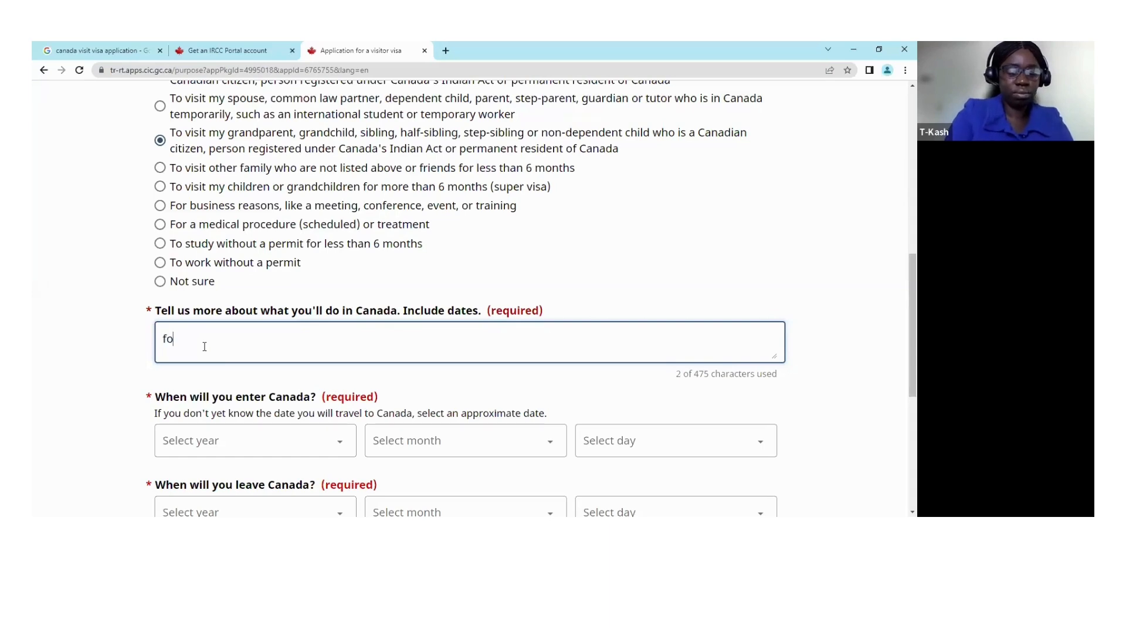
pyautogui.write('r family unification')
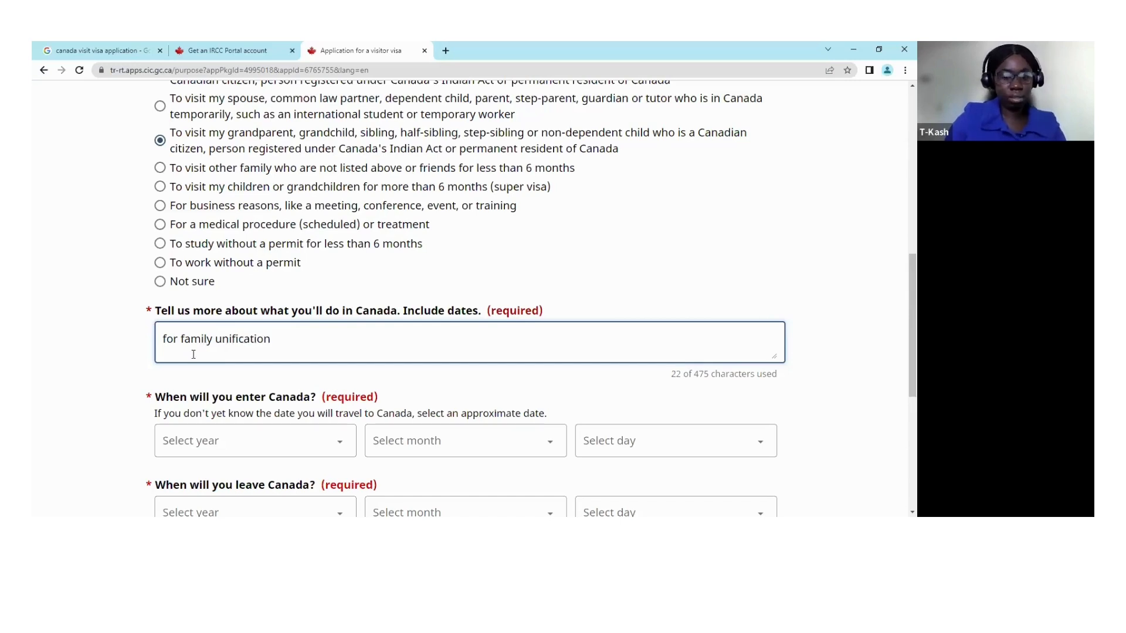
# Set the entry date to 20 December 2023
pyautogui.click(211, 447)
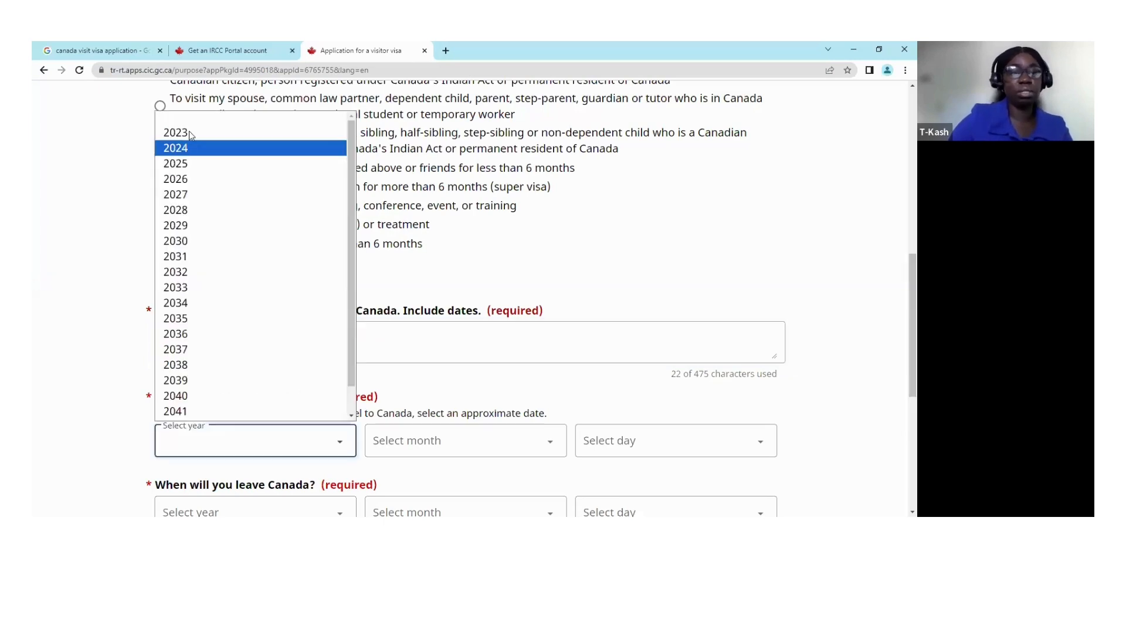
pyautogui.click(467, 445)
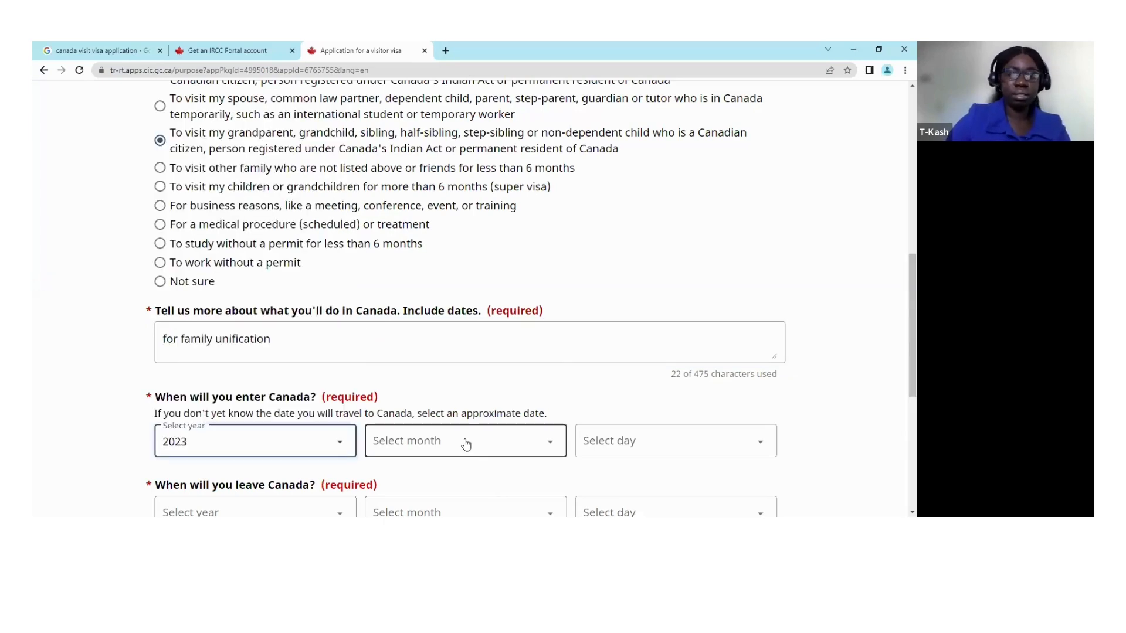
pyautogui.click(465, 444)
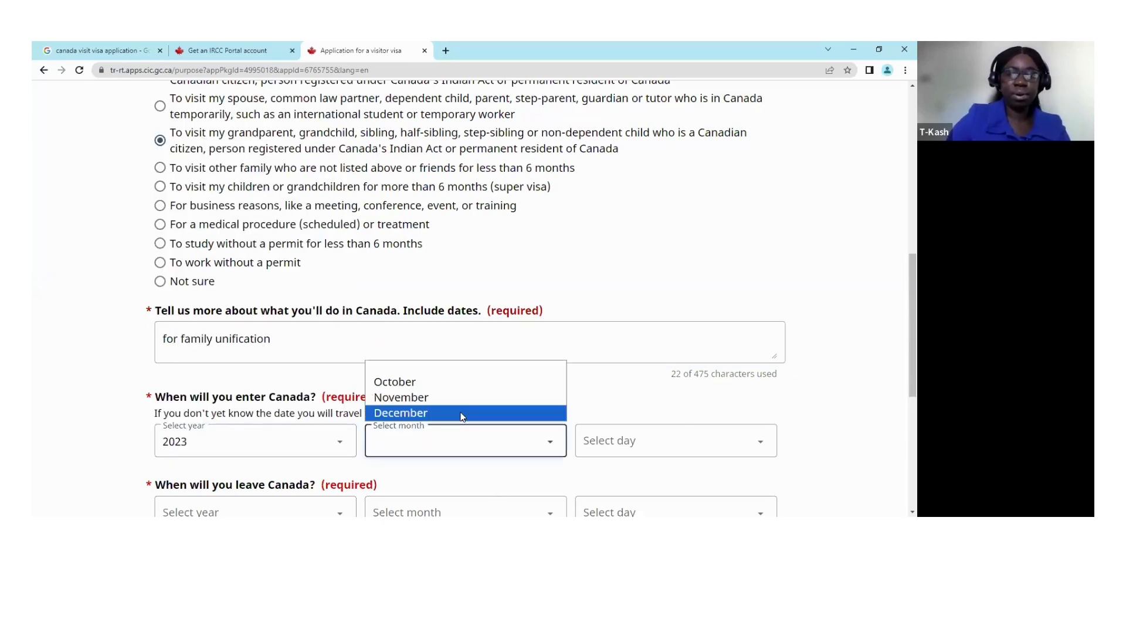
pyautogui.press('Tab')
pyautogui.click(597, 430)
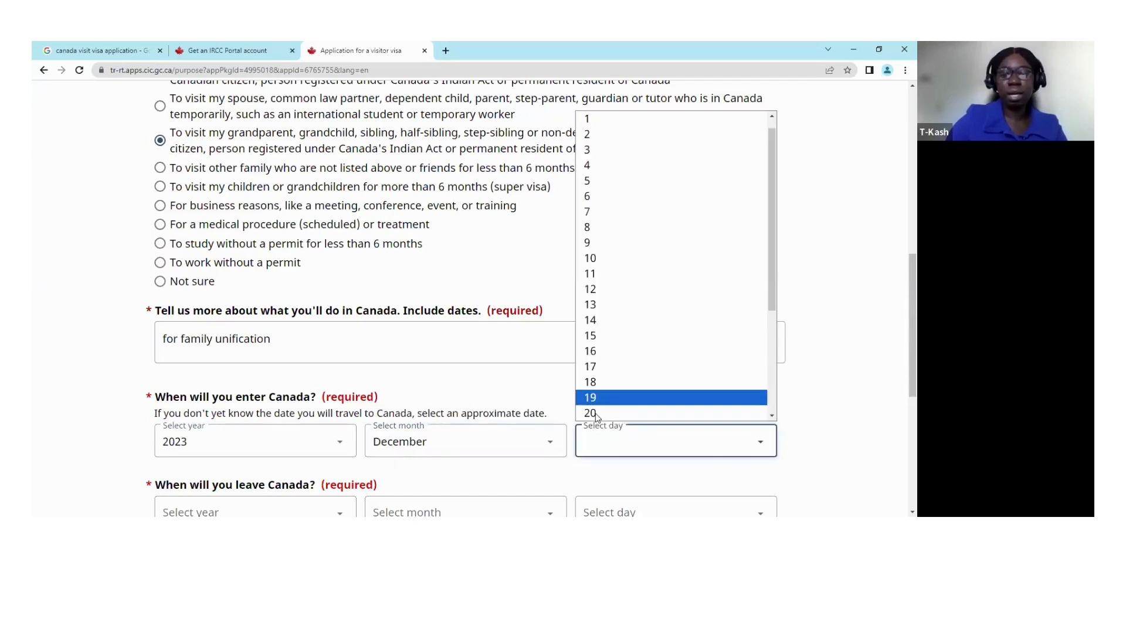
pyautogui.click(595, 413)
pyautogui.scroll(-3, 246, 337)
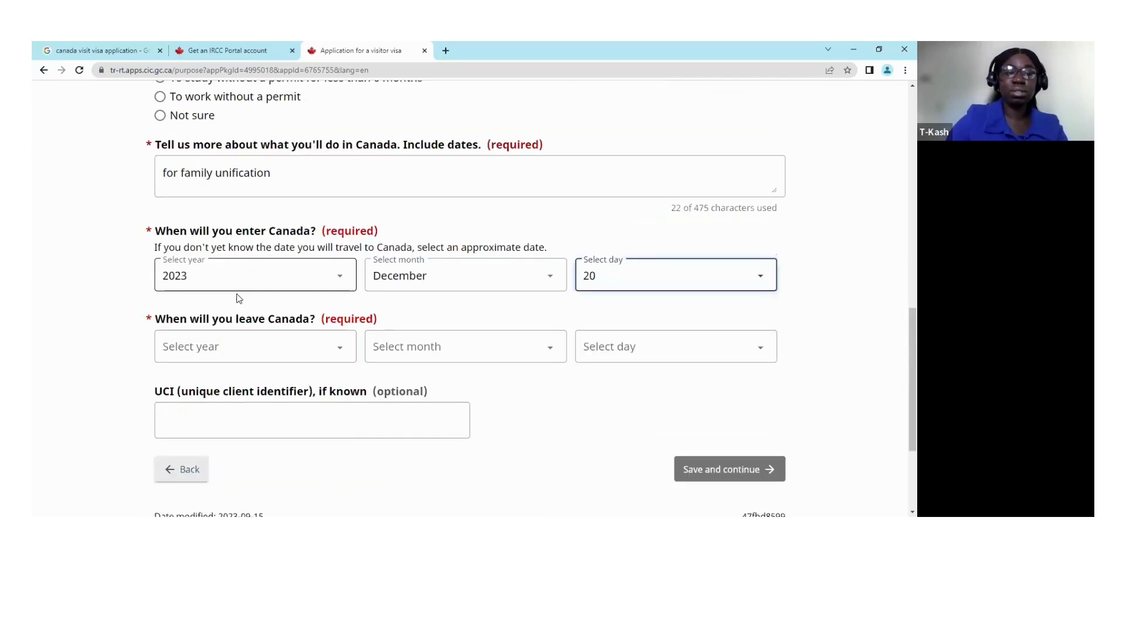
# Set the leave date to 19 January 2024 and save the purpose answers
pyautogui.click(244, 361)
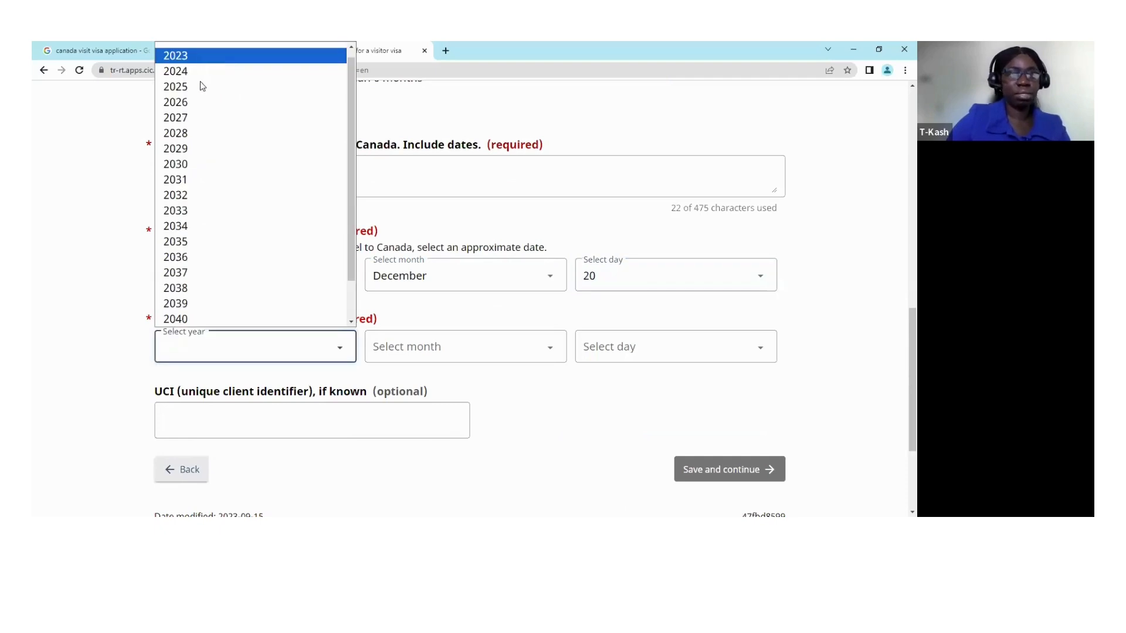
pyautogui.click(449, 351)
pyautogui.click(415, 340)
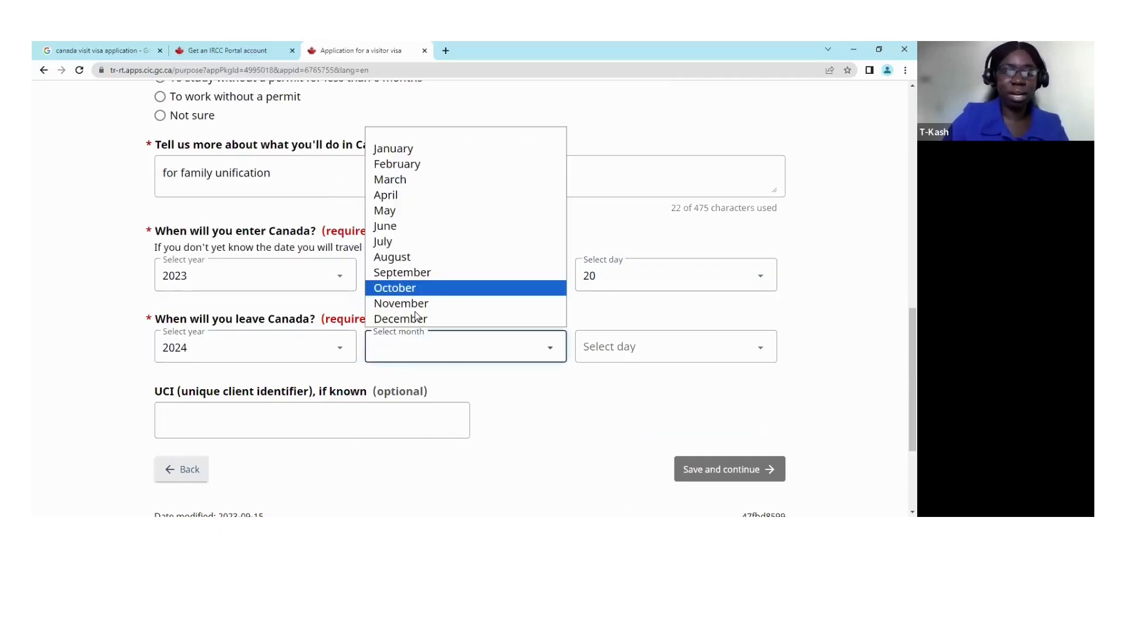
pyautogui.click(643, 356)
pyautogui.click(645, 355)
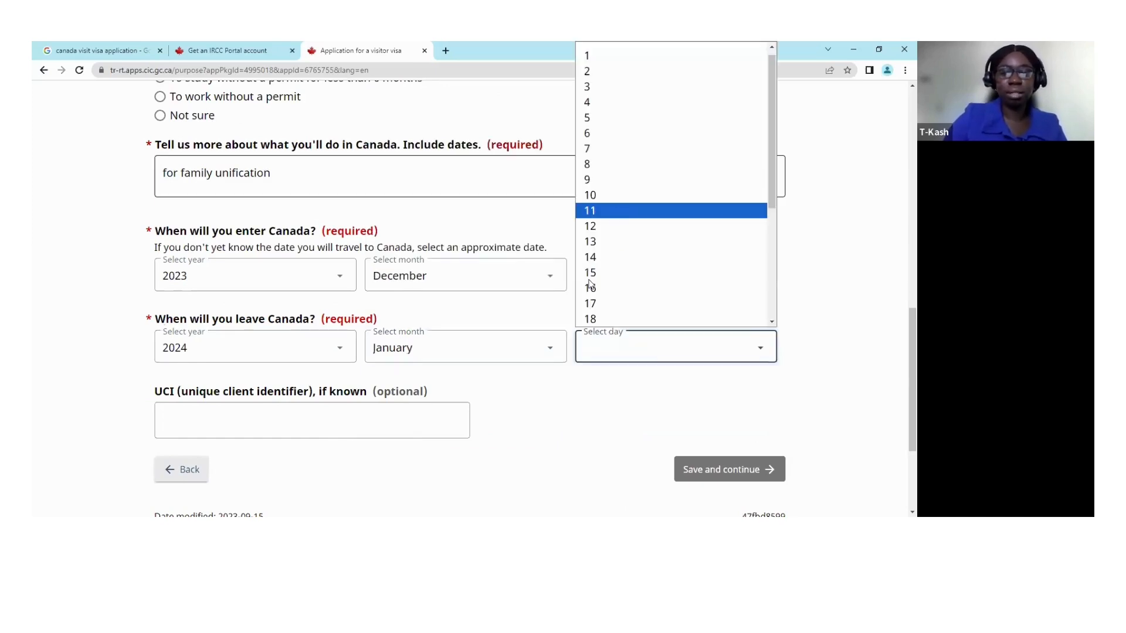
pyautogui.scroll(-2, 594, 313)
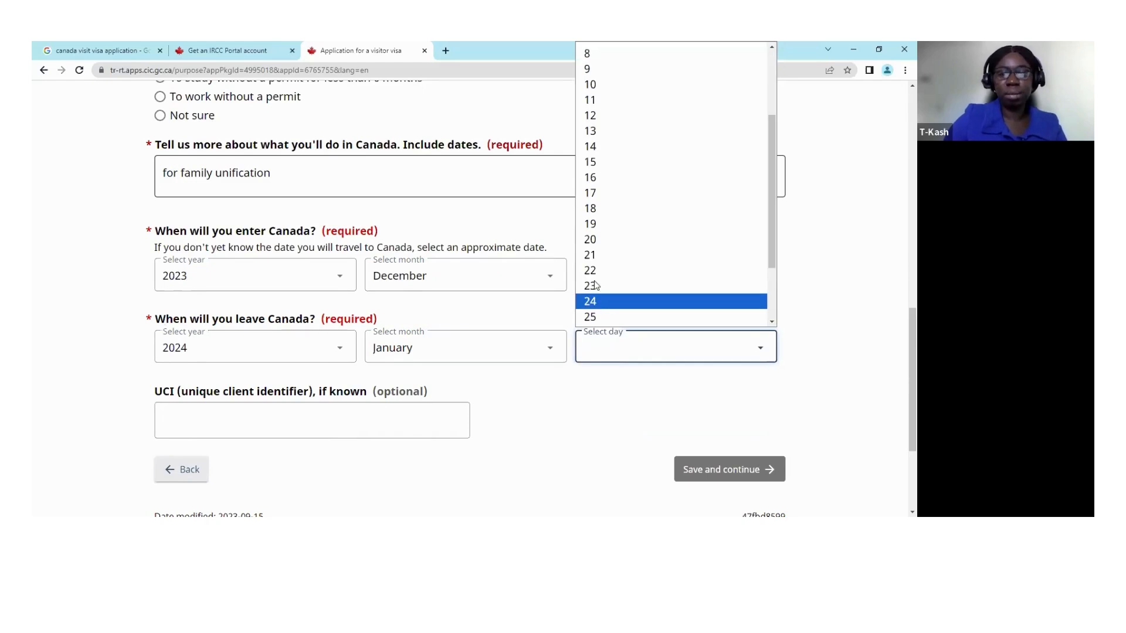
pyautogui.click(594, 224)
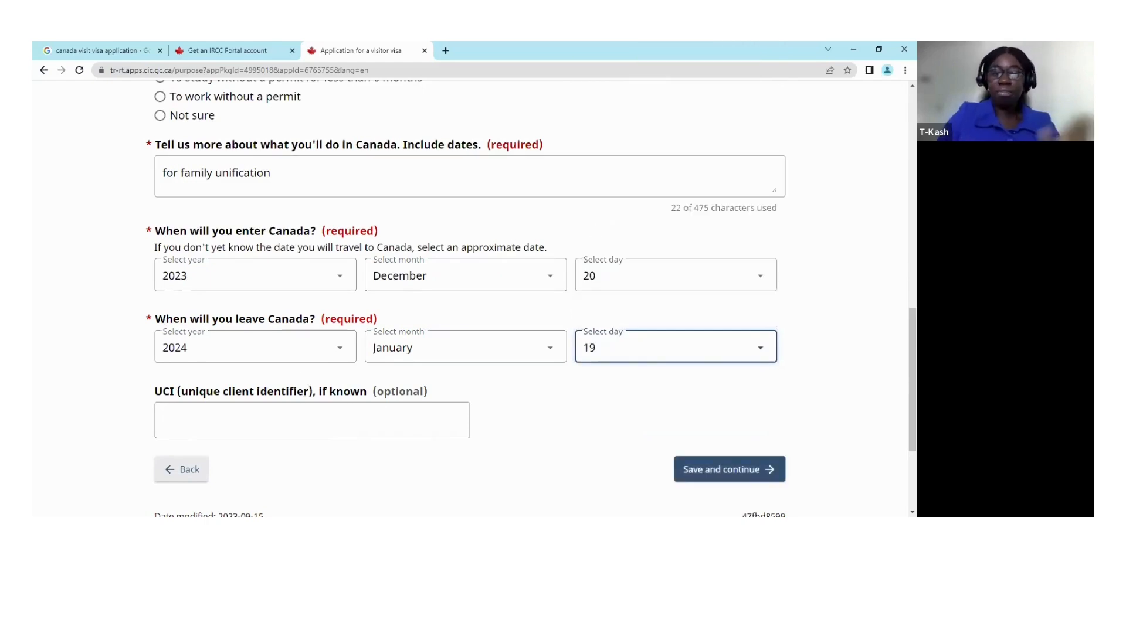
pyautogui.click(691, 473)
pyautogui.click(691, 474)
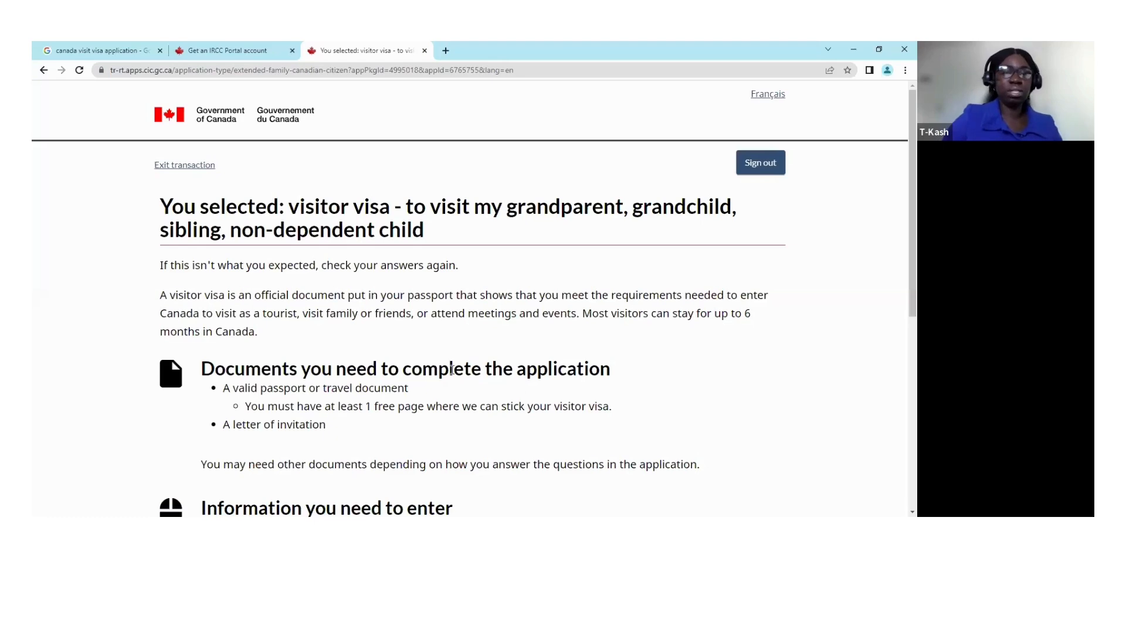
# Continue to the application and answer No on the Representative page
pyautogui.scroll(-1, 519, 346)
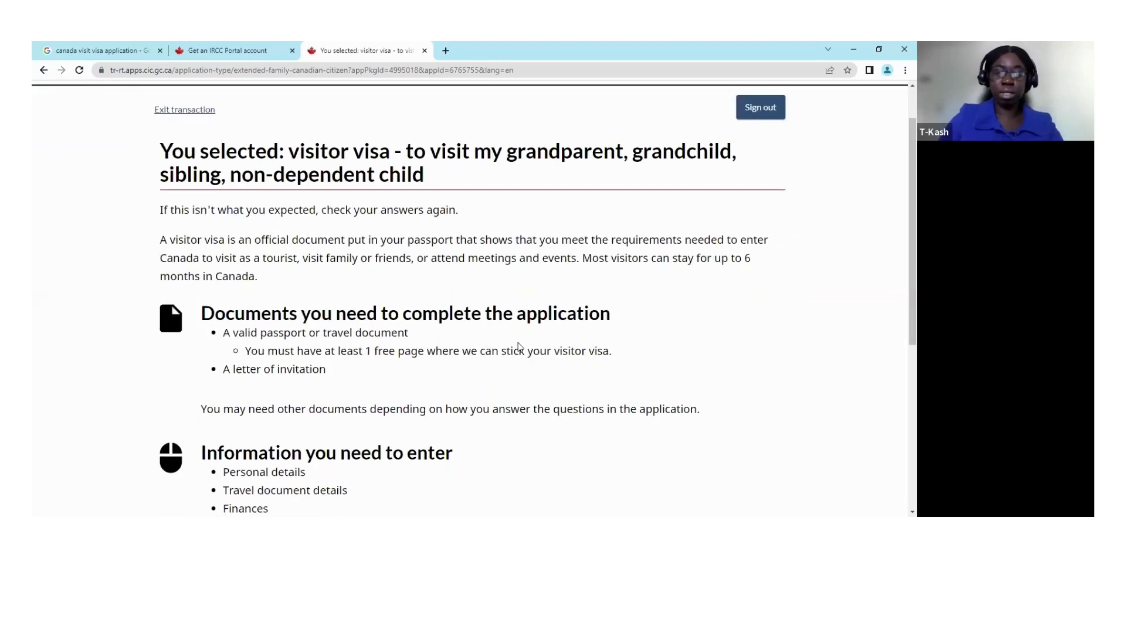
pyautogui.scroll(-3, 518, 345)
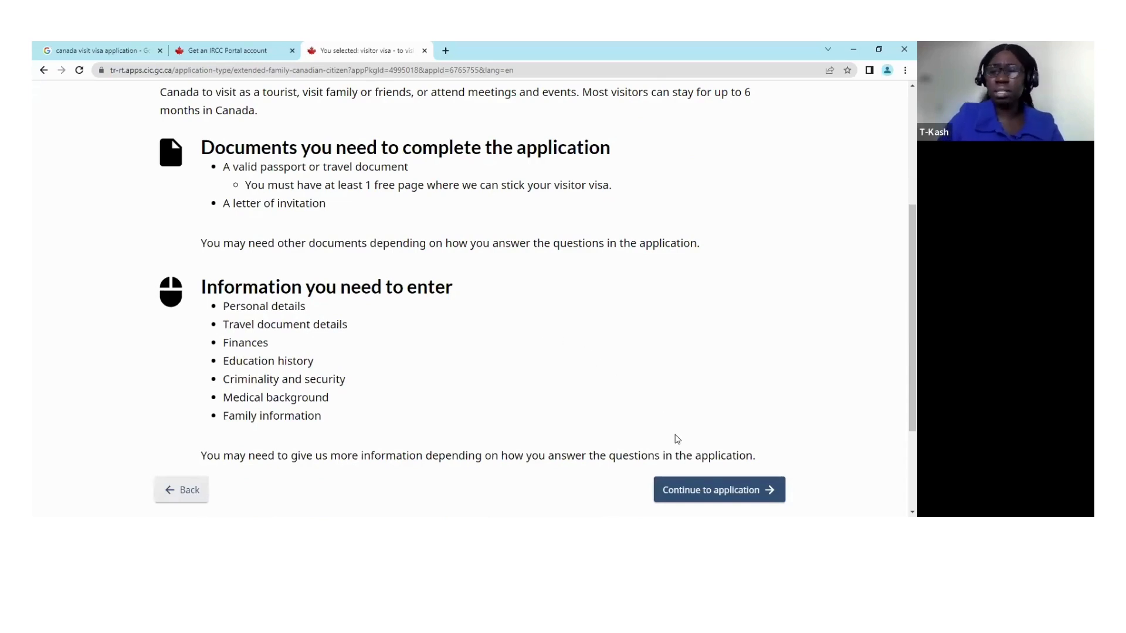
pyautogui.click(718, 493)
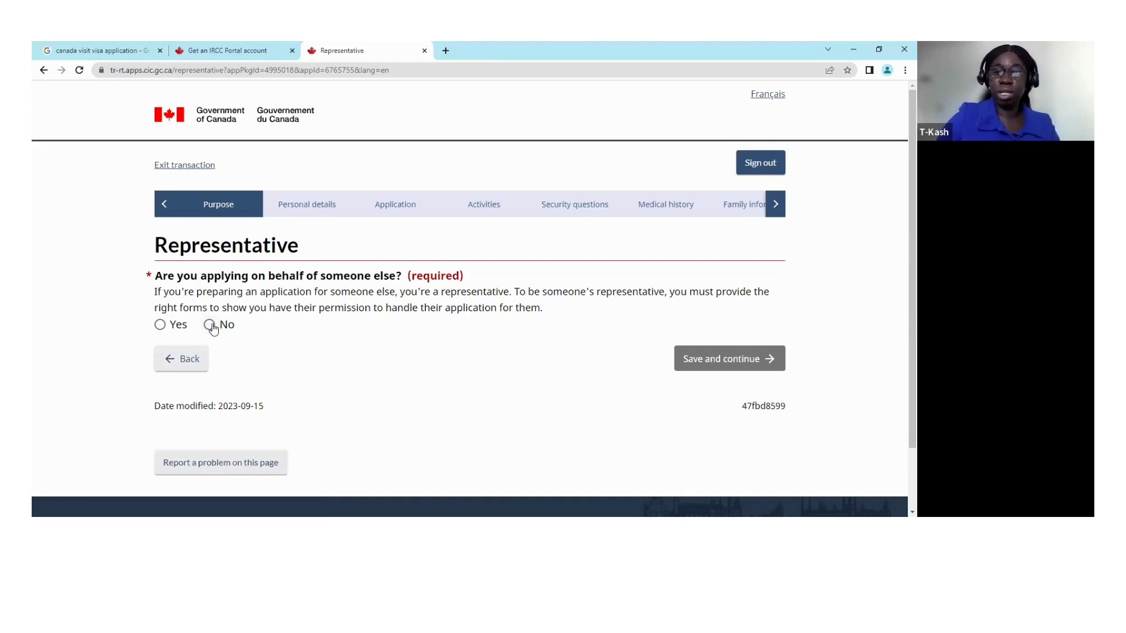
pyautogui.click(210, 325)
pyautogui.click(713, 363)
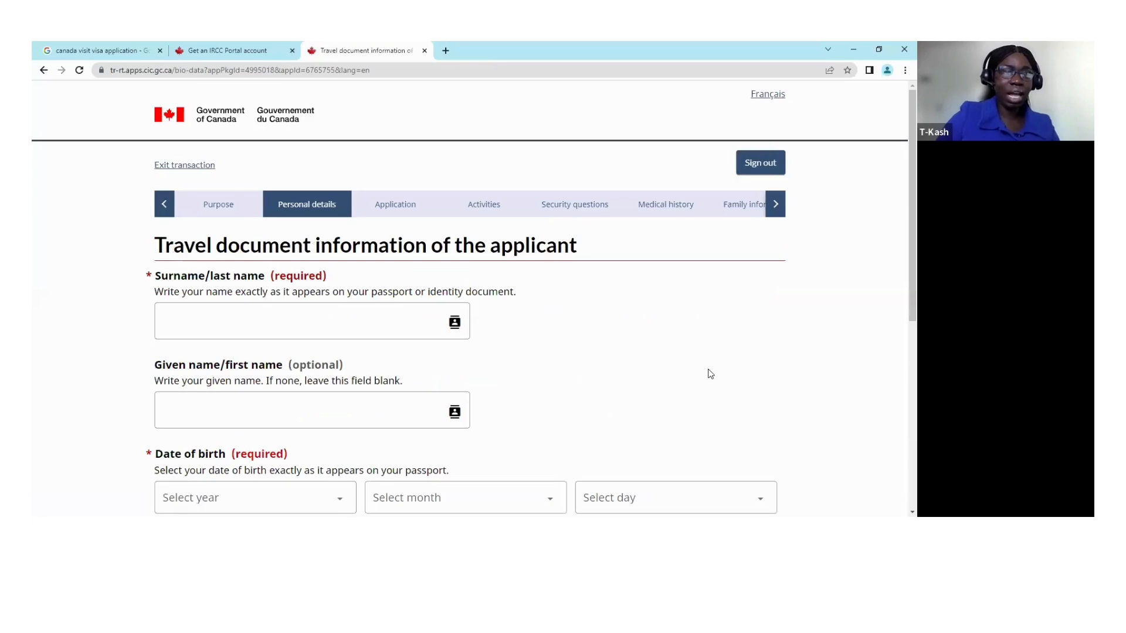
# Enter the applicant's surname and given name
pyautogui.click(366, 327)
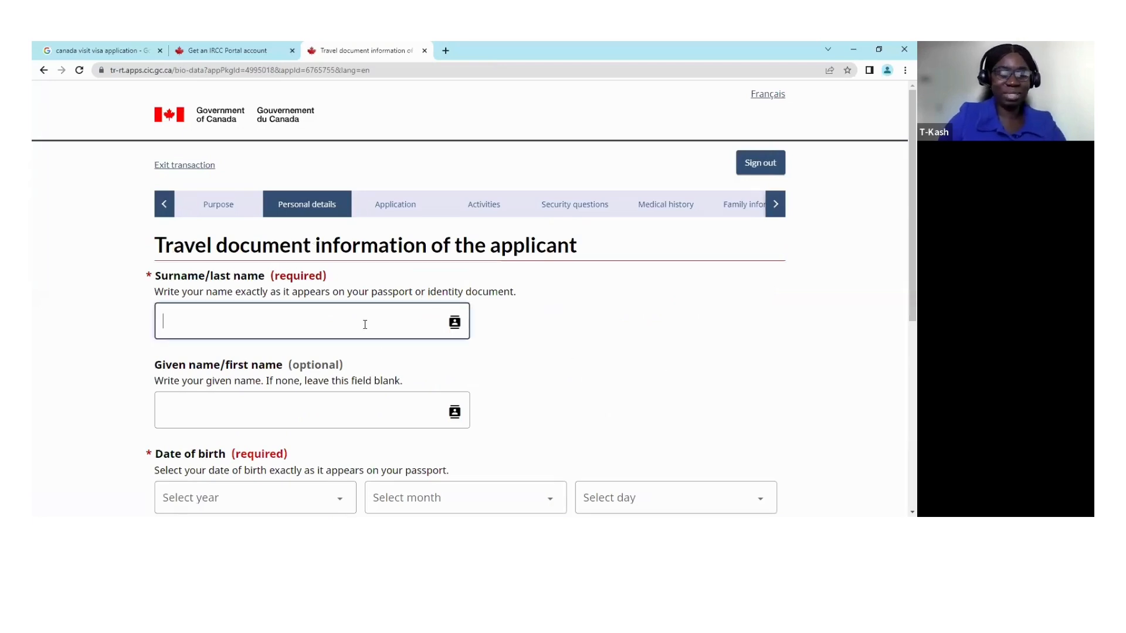
pyautogui.write('Demo')
pyautogui.click(243, 405)
pyautogui.write('Demo')
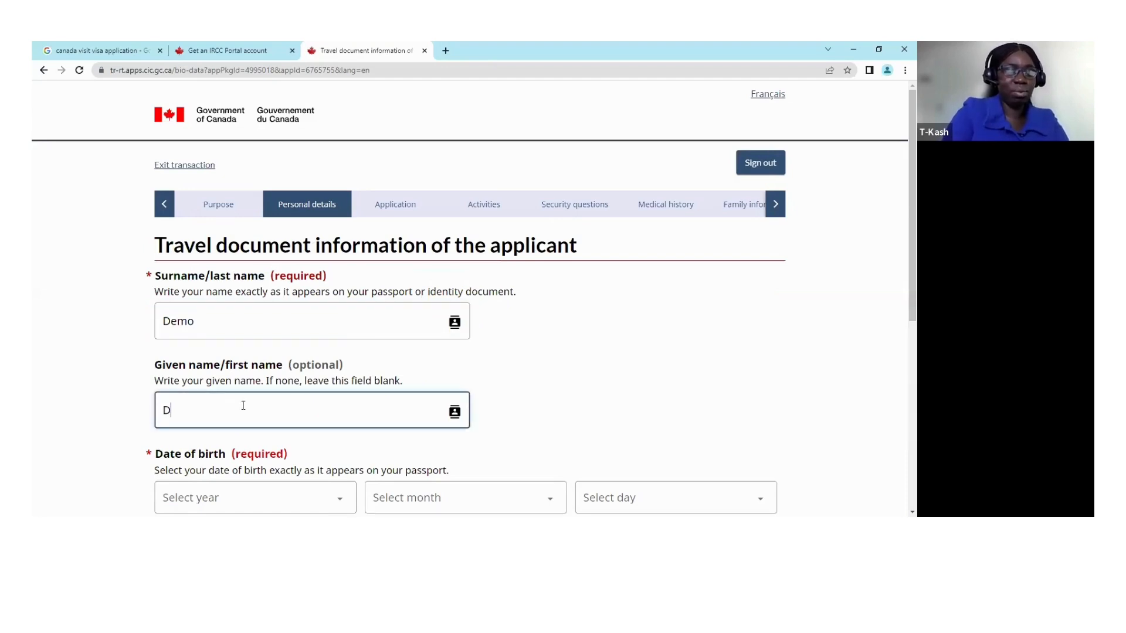
pyautogui.write('demo')
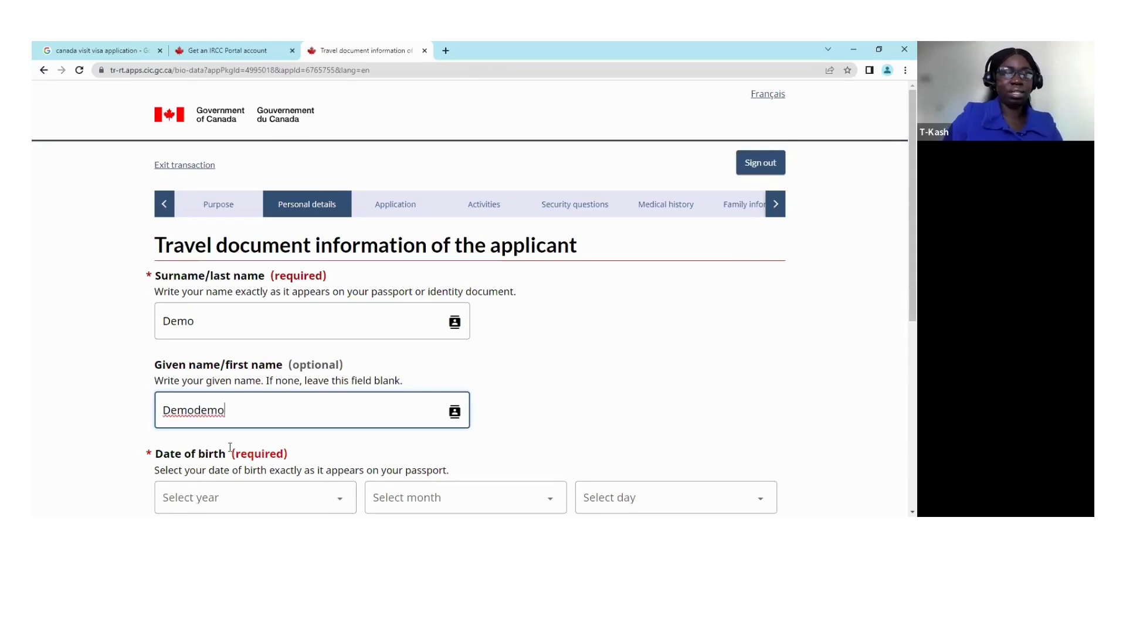
# Set the birth date to 1 January 2000, choose Female gender, and save and continue
pyautogui.scroll(-1, 233, 451)
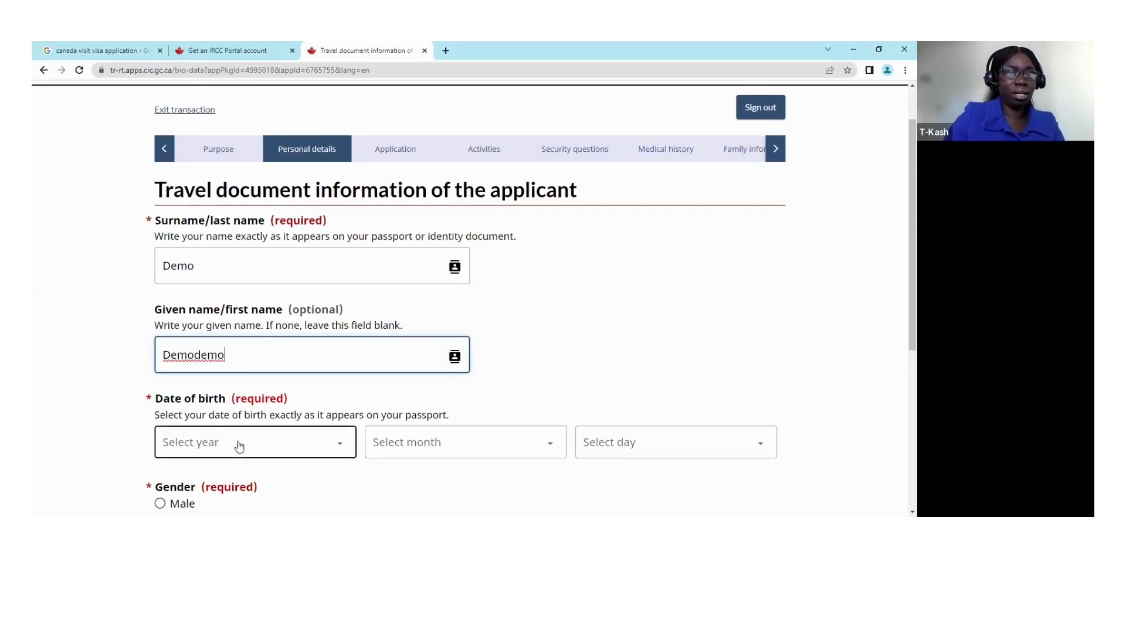
pyautogui.click(237, 445)
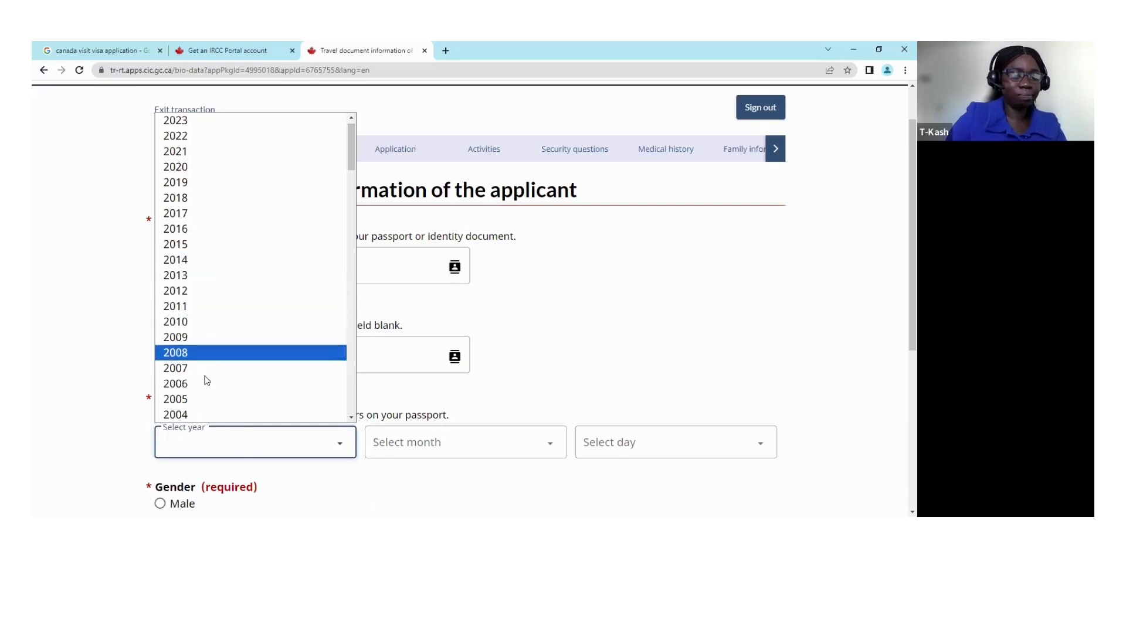
pyautogui.scroll(-3, 209, 387)
pyautogui.click(201, 256)
pyautogui.click(462, 448)
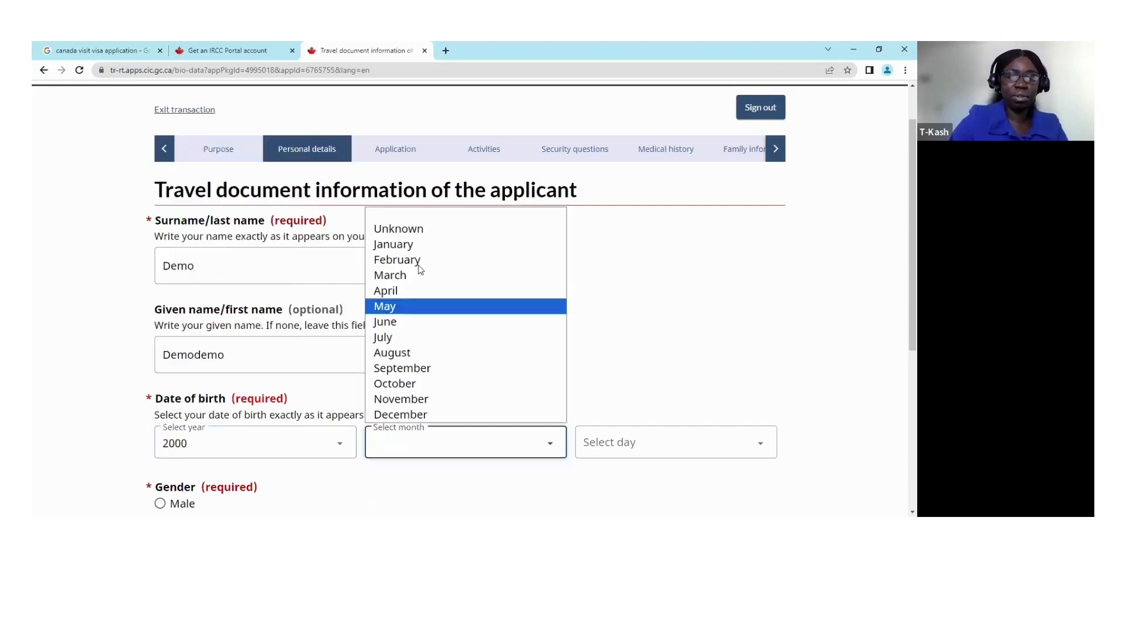
pyautogui.click(417, 249)
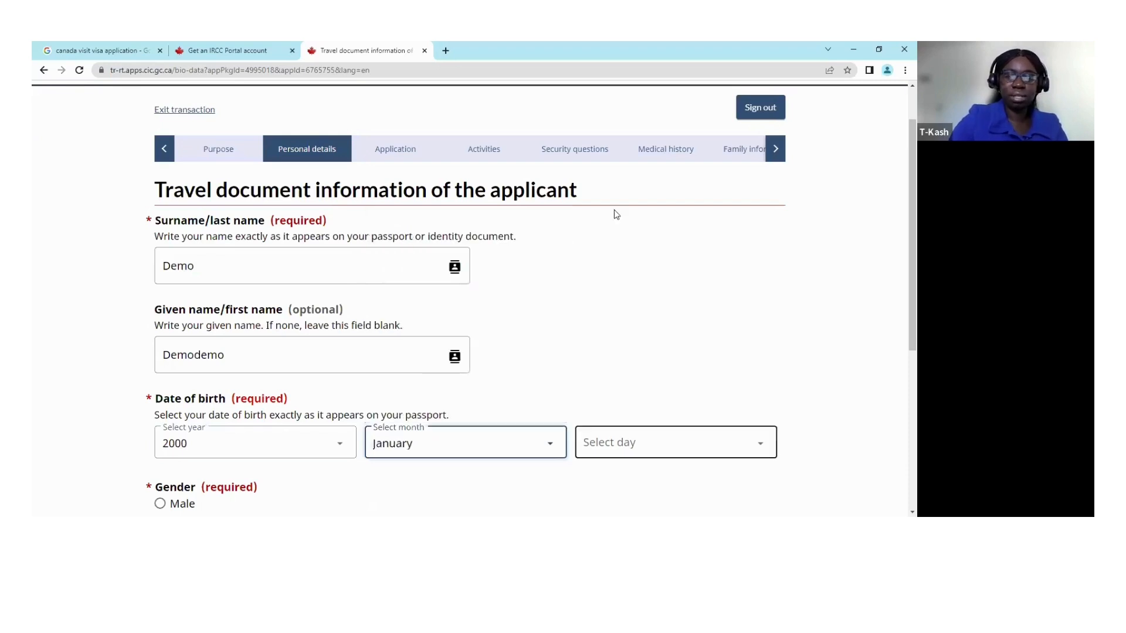
pyautogui.click(667, 447)
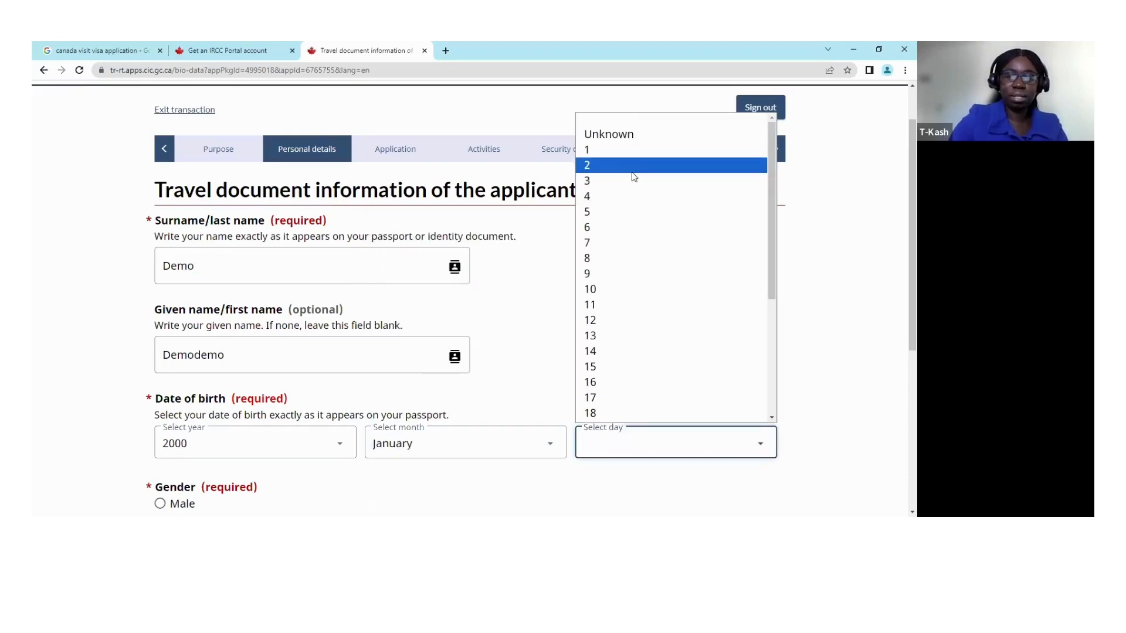
pyautogui.click(633, 152)
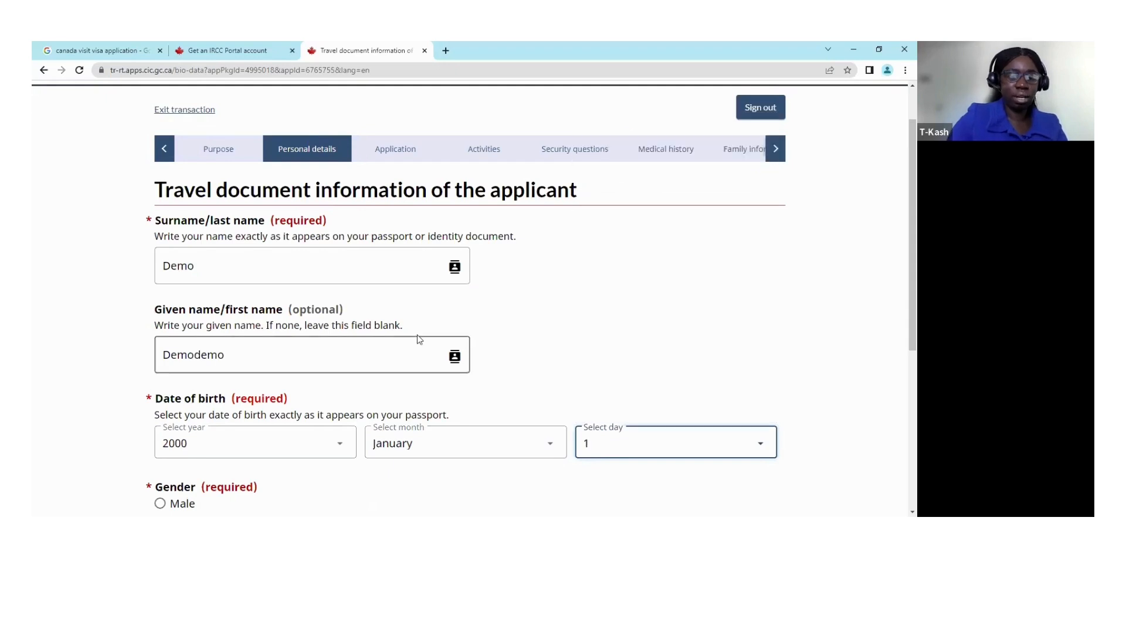
pyautogui.scroll(-3, 405, 375)
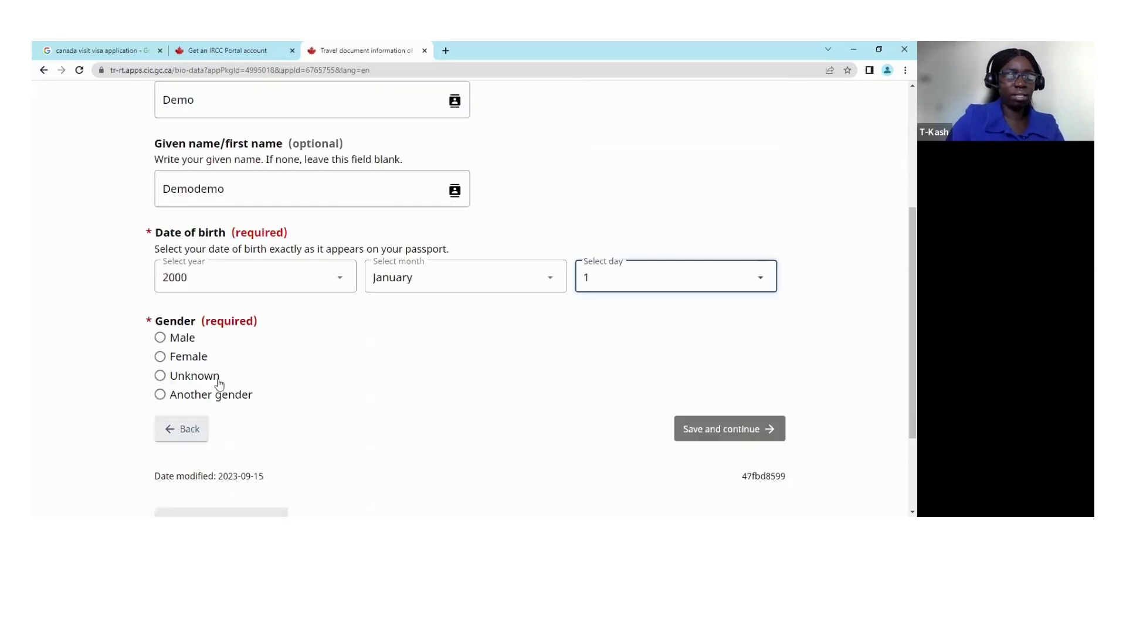
pyautogui.click(162, 358)
pyautogui.click(735, 436)
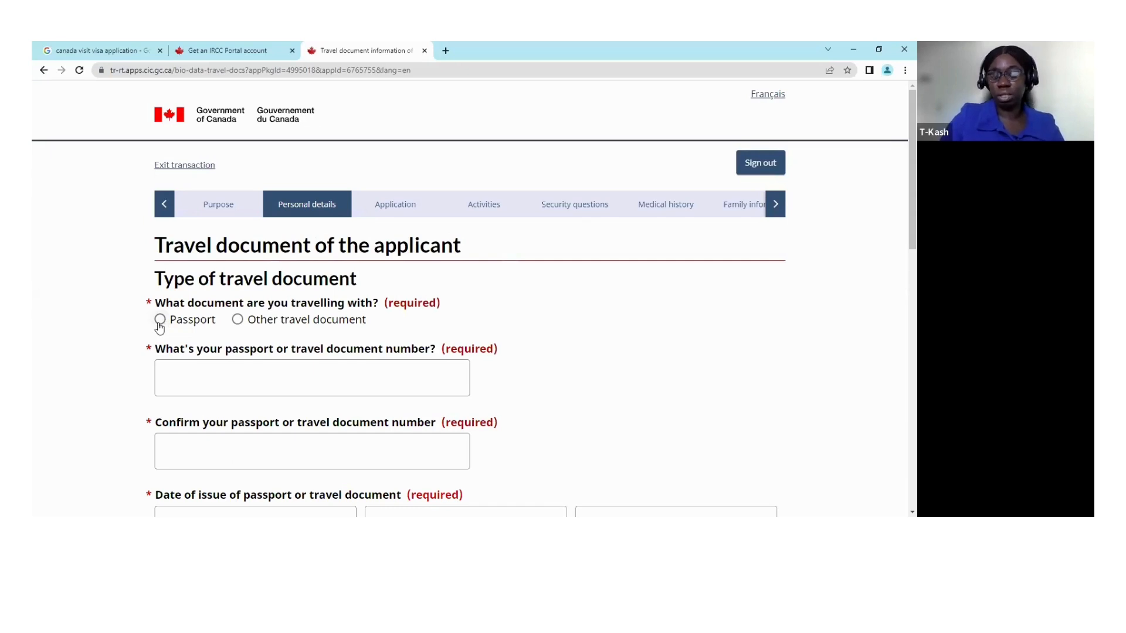
# Select a Regular passport as the travel document with country code NGA (Nigeria)
pyautogui.click(160, 323)
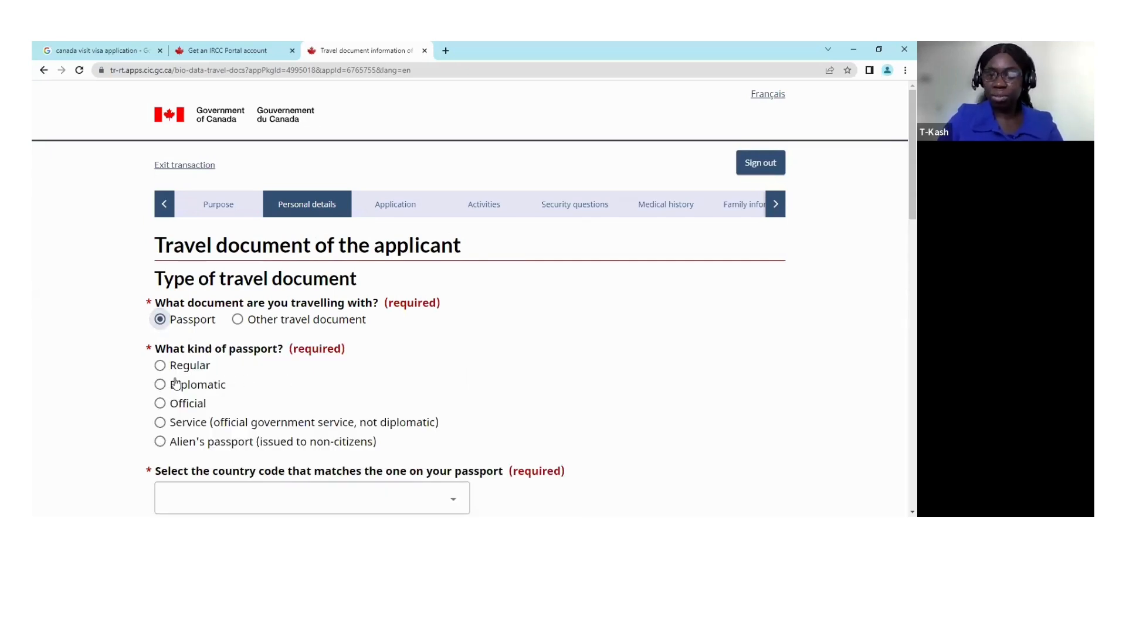
pyautogui.click(160, 366)
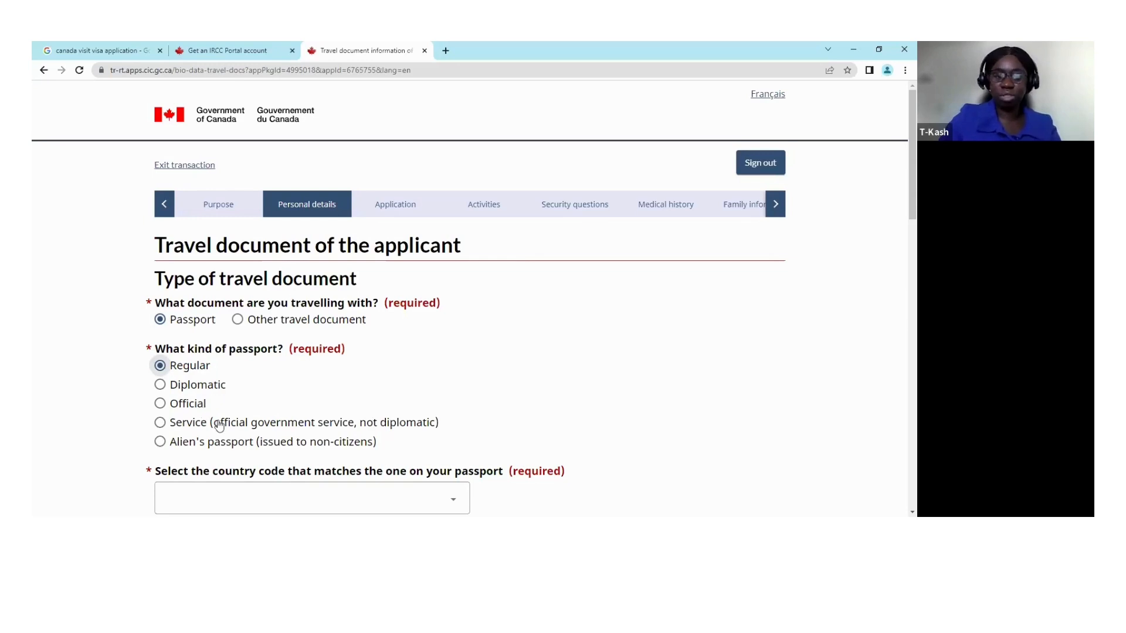
pyautogui.scroll(-2, 528, 413)
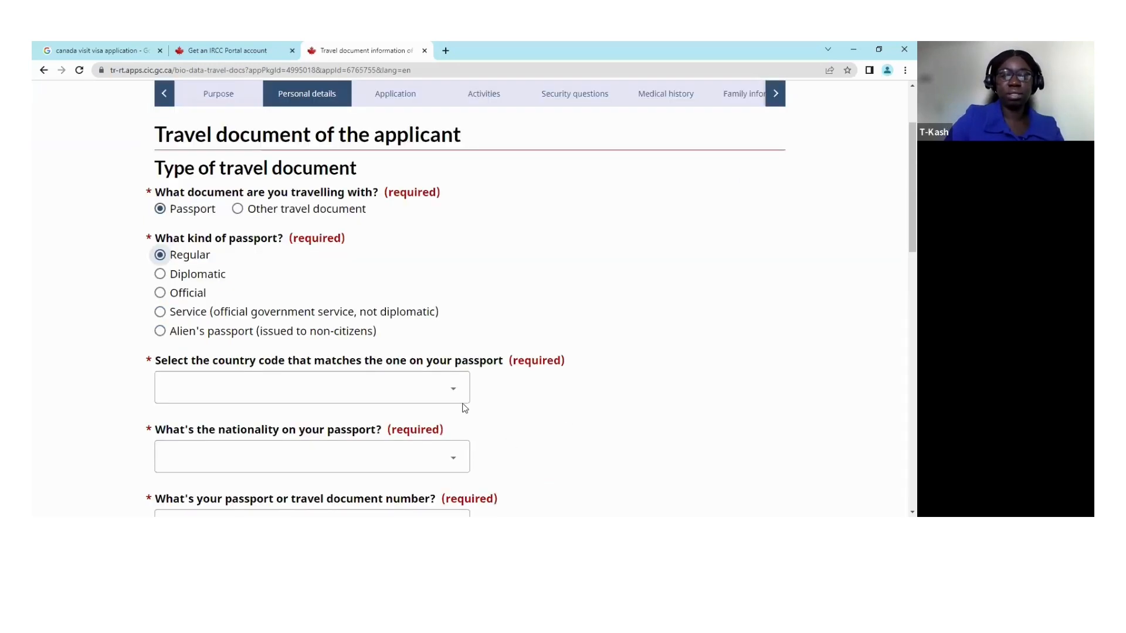
pyautogui.click(356, 391)
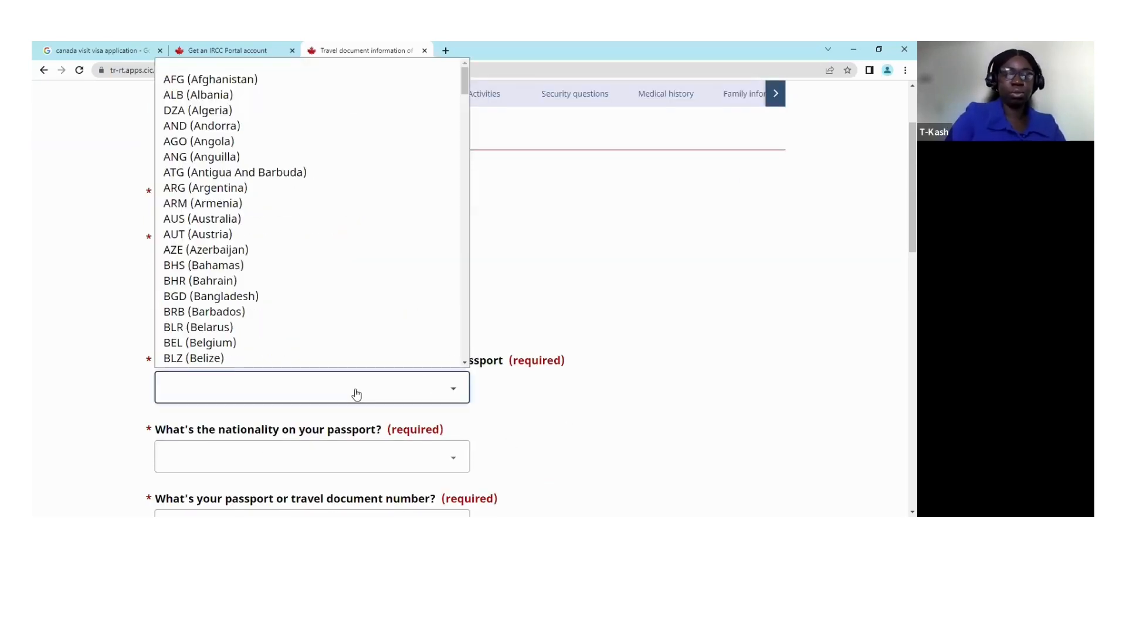
pyautogui.write('n')
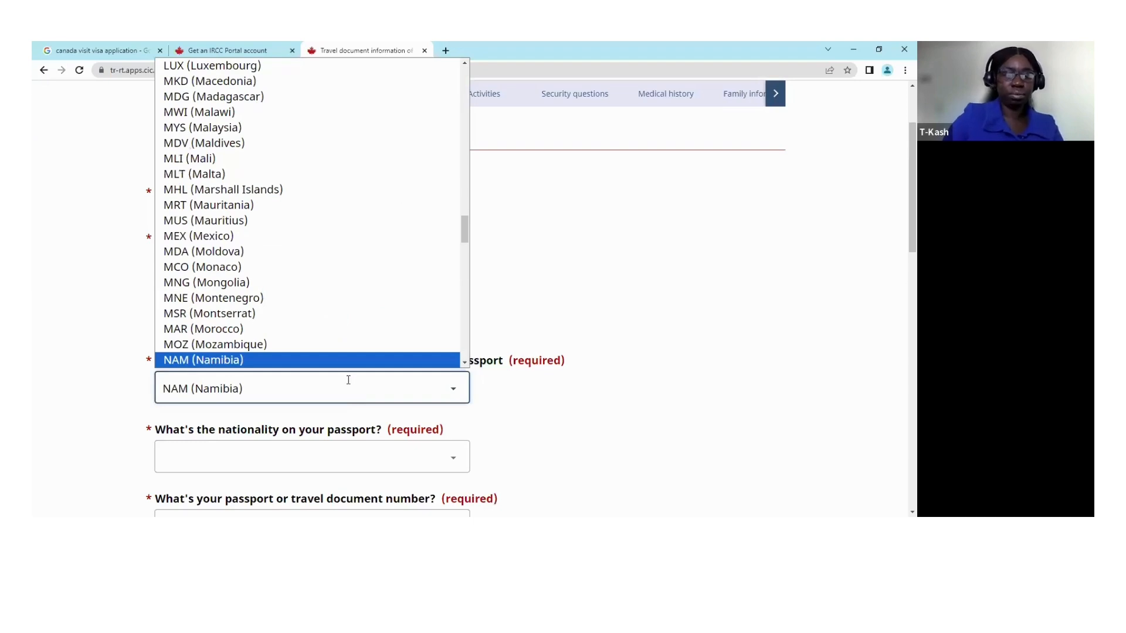
pyautogui.scroll(-1, 345, 375)
pyautogui.click(334, 339)
pyautogui.scroll(-2, 316, 293)
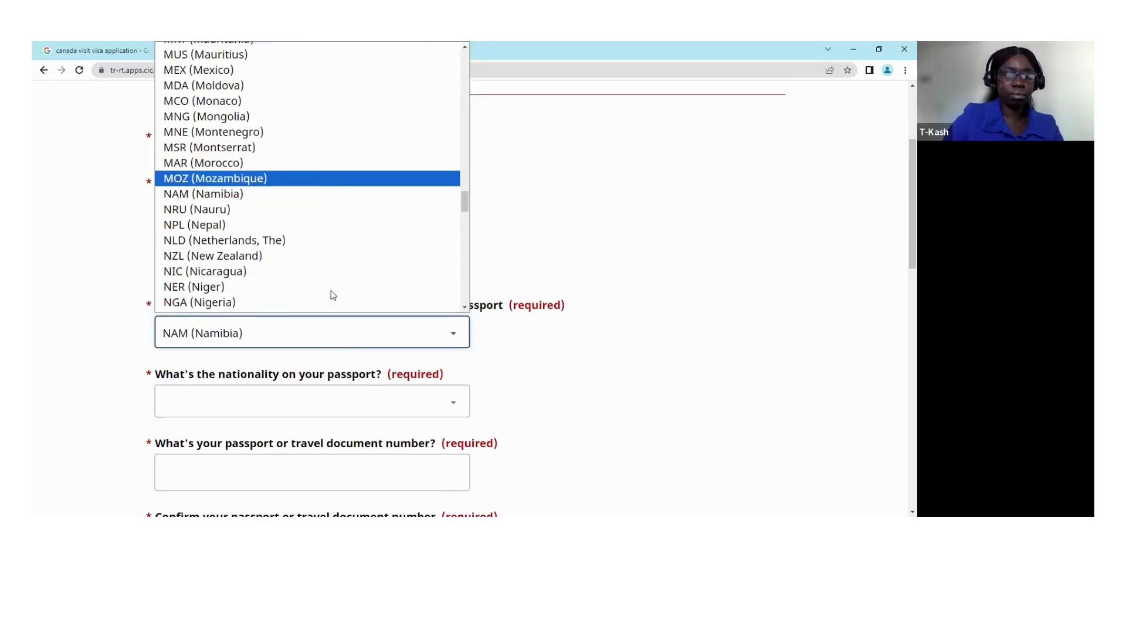
pyautogui.click(303, 303)
# Set the nationality to Nigeria, correcting an accidental Niger selection
pyautogui.click(266, 401)
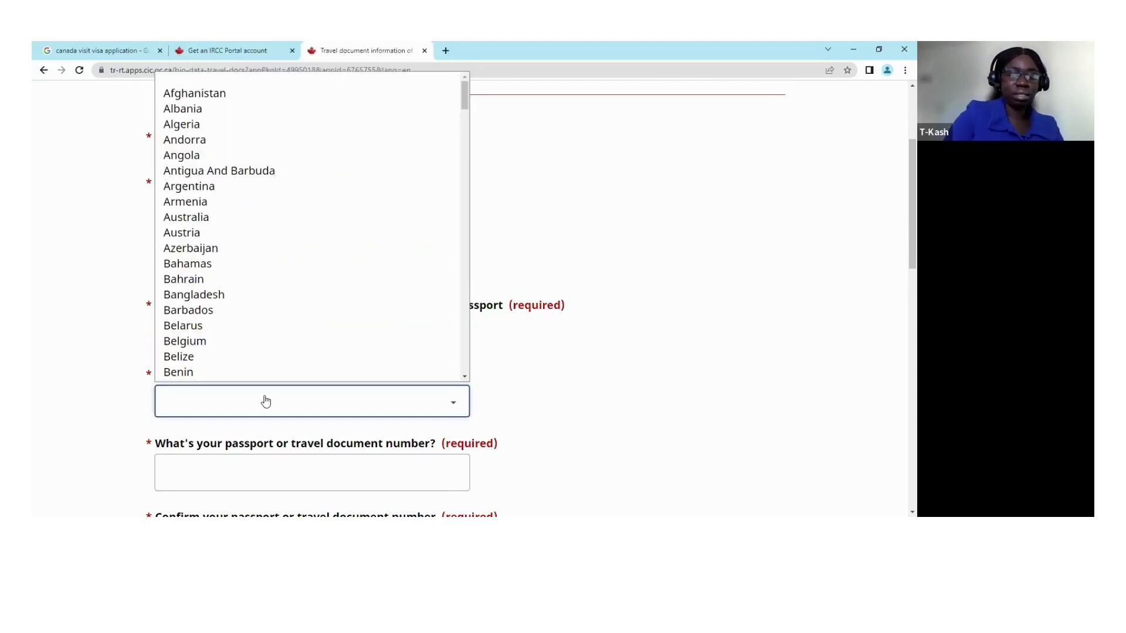
pyautogui.write('ni')
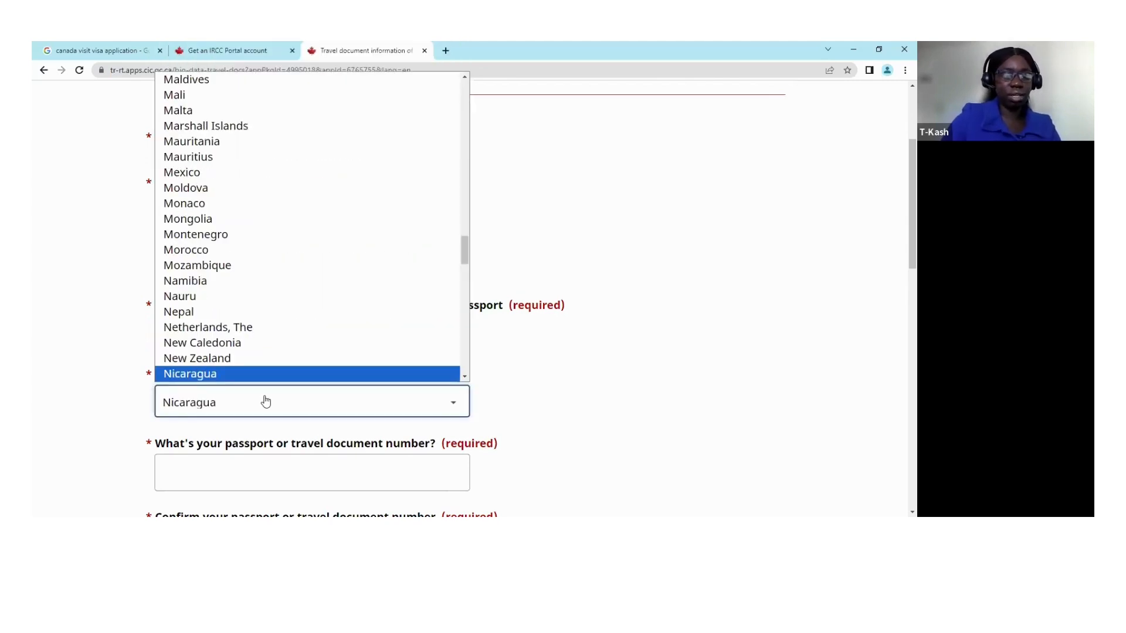
pyautogui.scroll(-1, 265, 393)
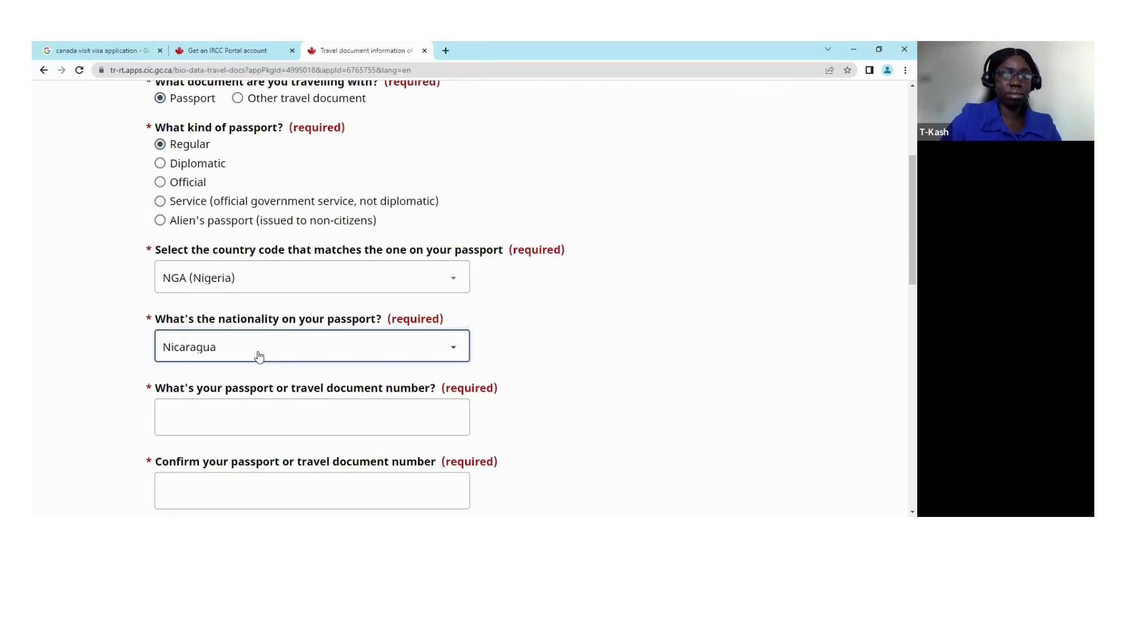
pyautogui.click(259, 357)
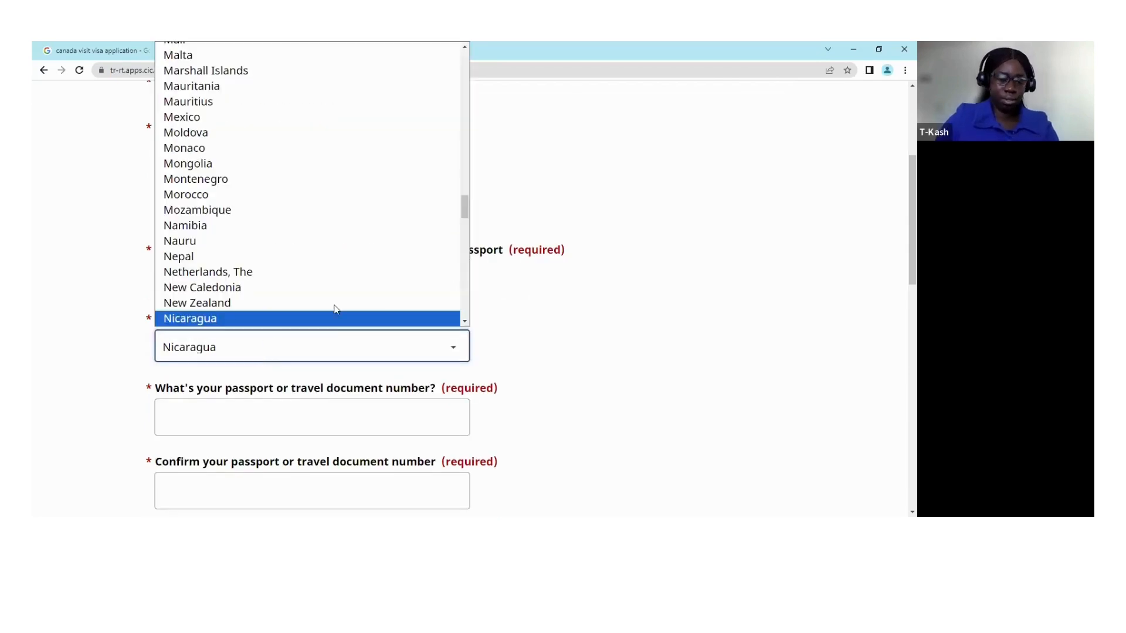
pyautogui.click(465, 321)
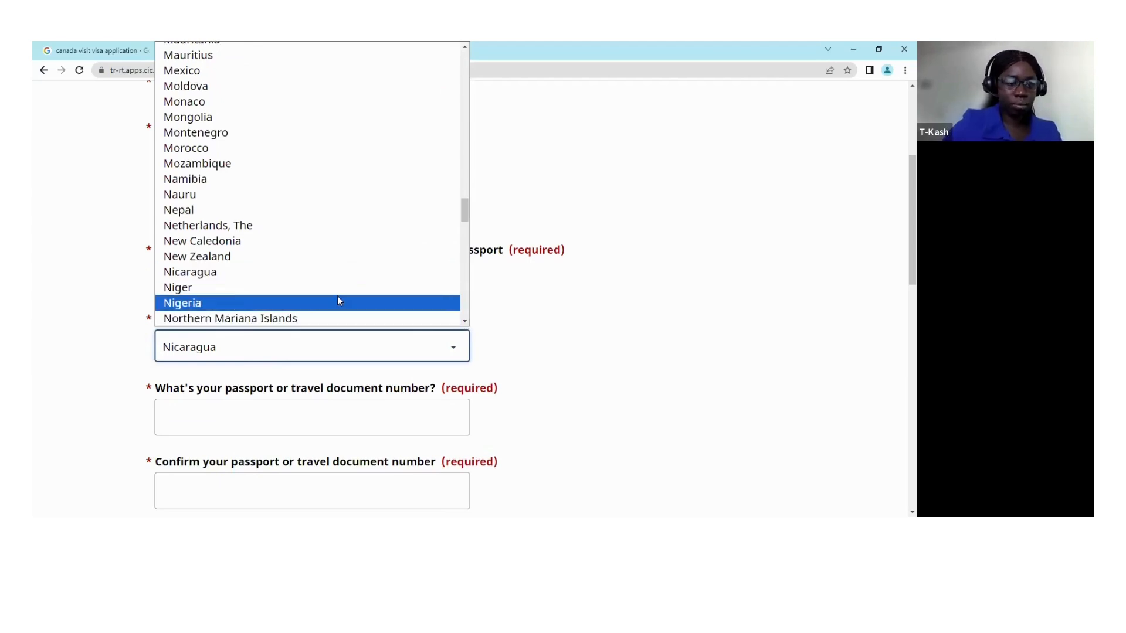
pyautogui.click(339, 294)
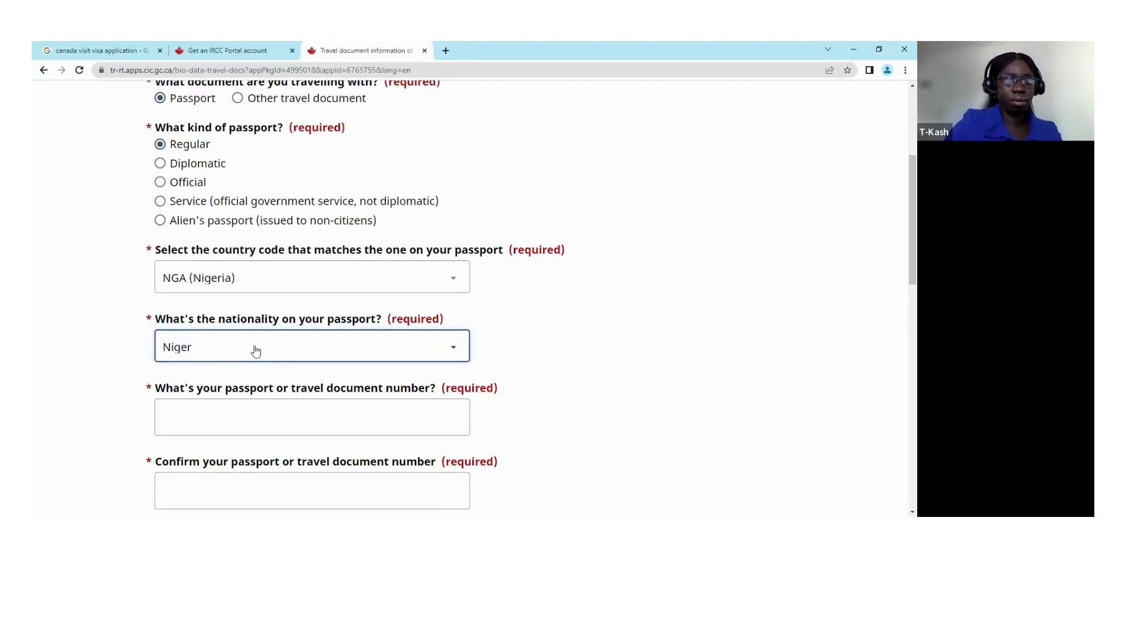
pyautogui.click(252, 346)
pyautogui.scroll(-2, 264, 302)
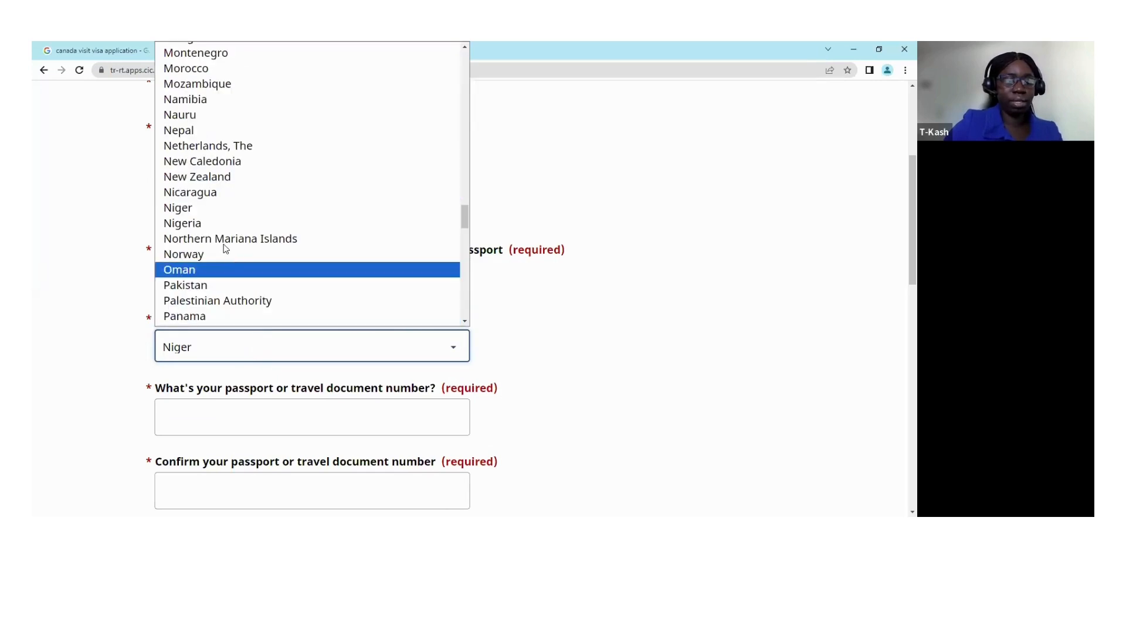
pyautogui.click(218, 424)
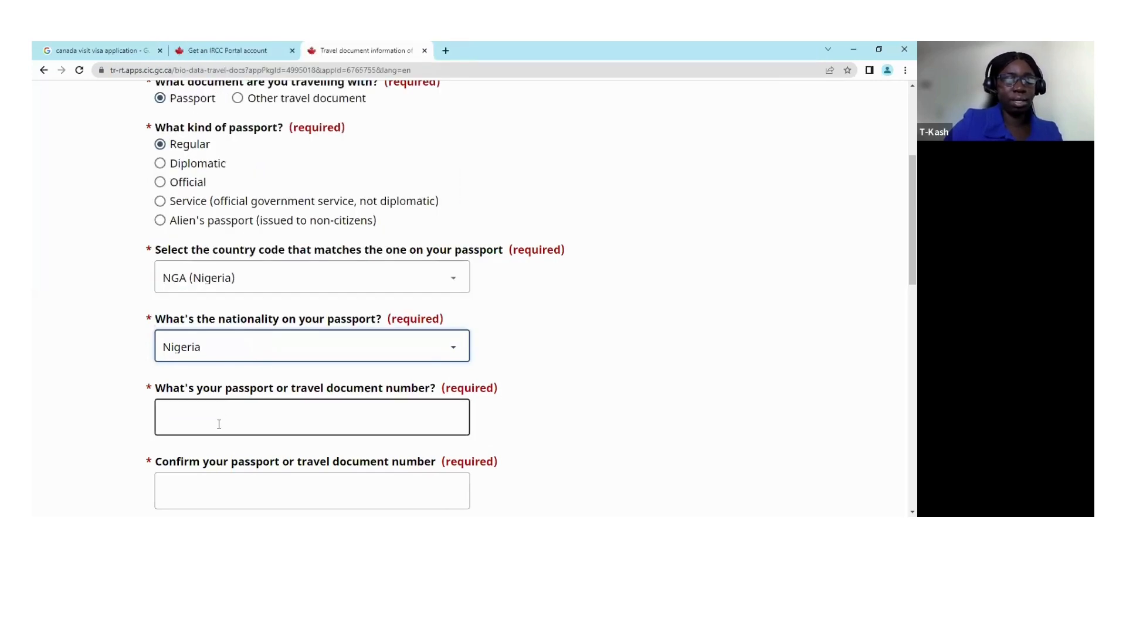
# Enter the passport number and type it again in the confirmation field
pyautogui.write('A000123456')
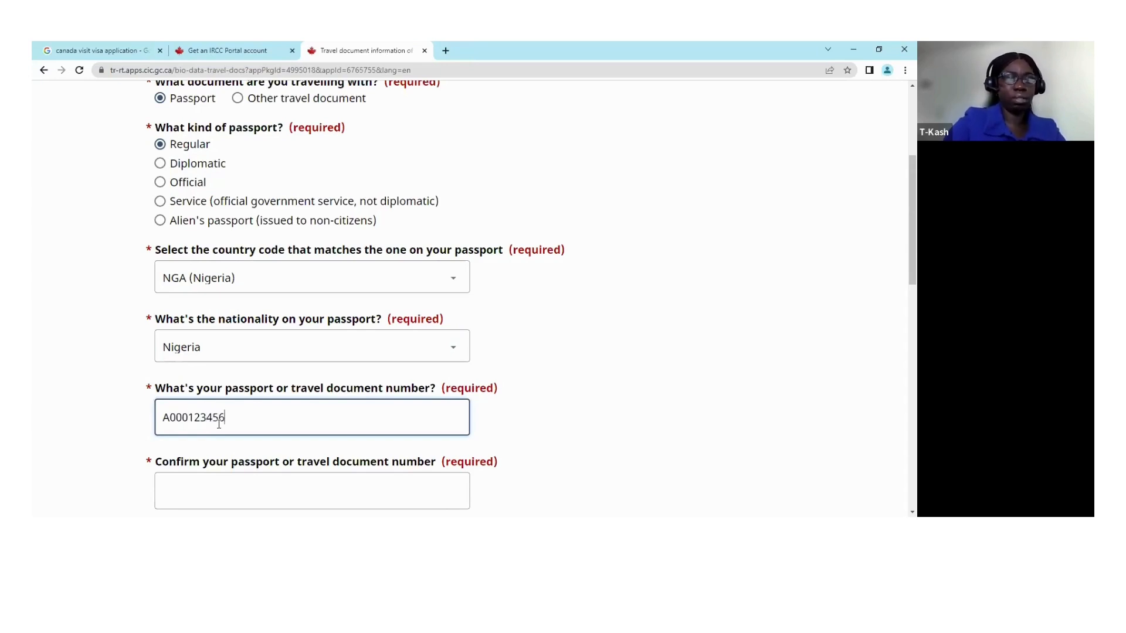
pyautogui.click(224, 490)
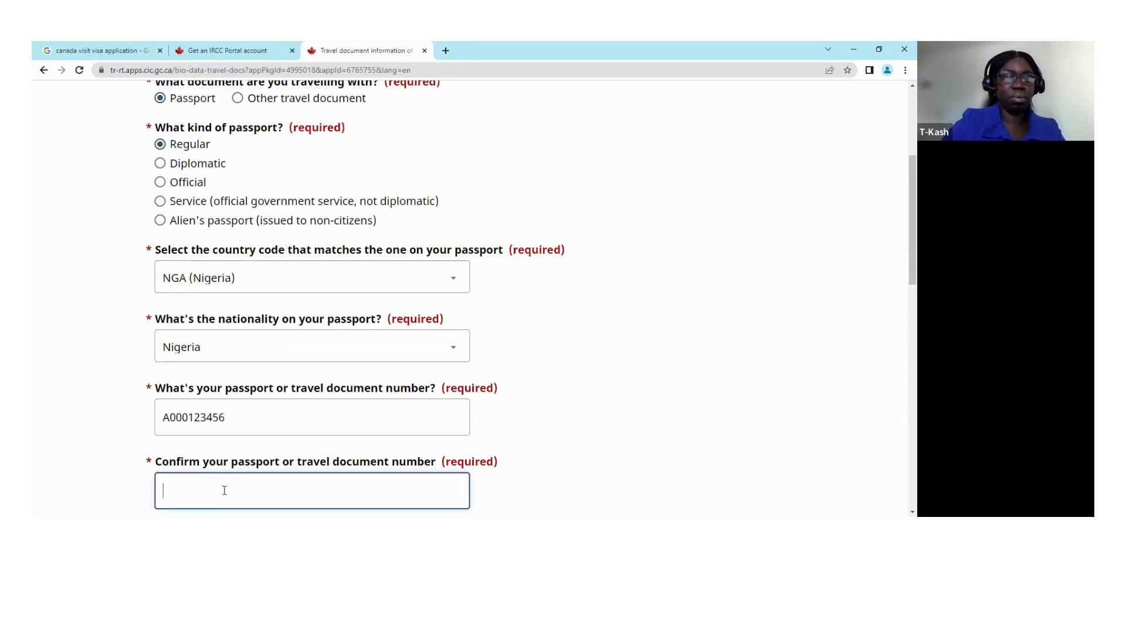
pyautogui.write('A00')
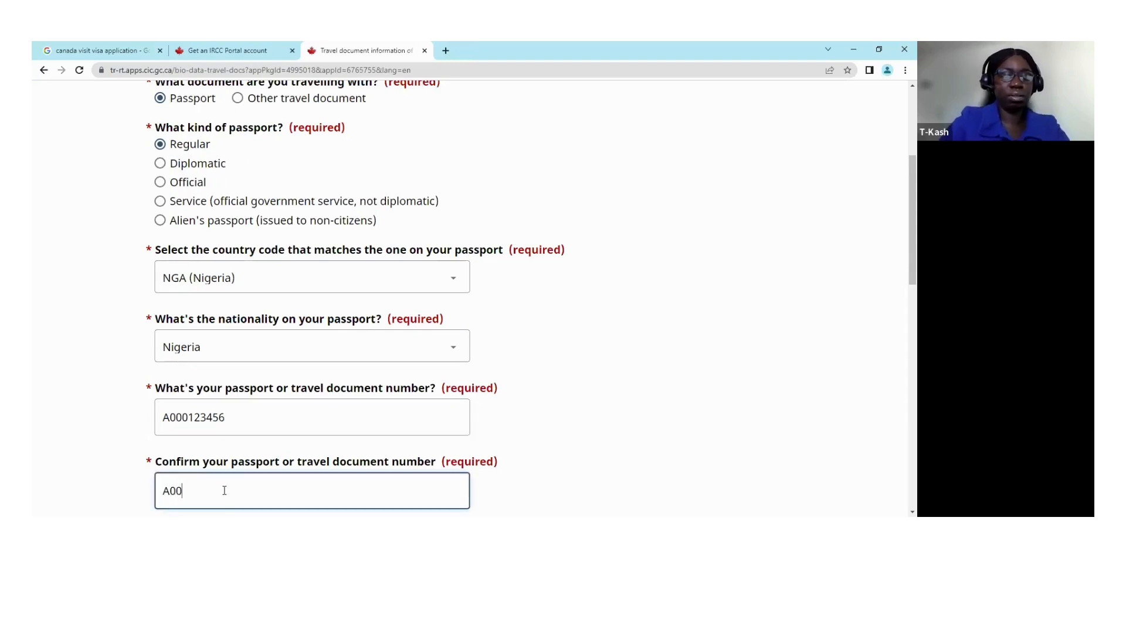
pyautogui.write('123456')
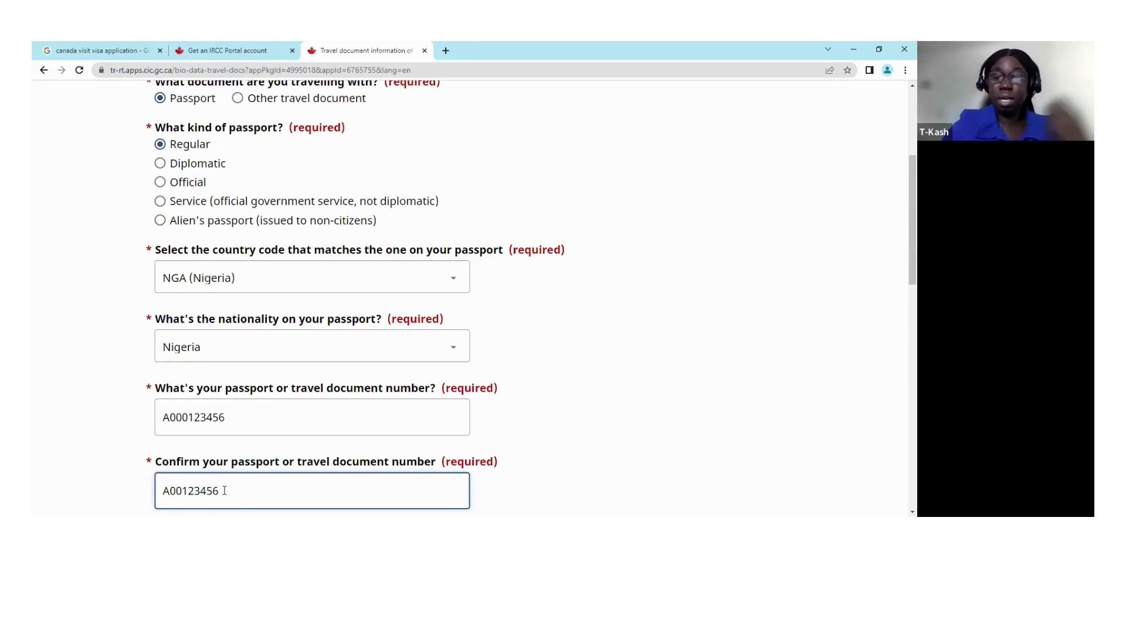
# Set the passport issue date to 18 January 2023
pyautogui.scroll(-2, 290, 470)
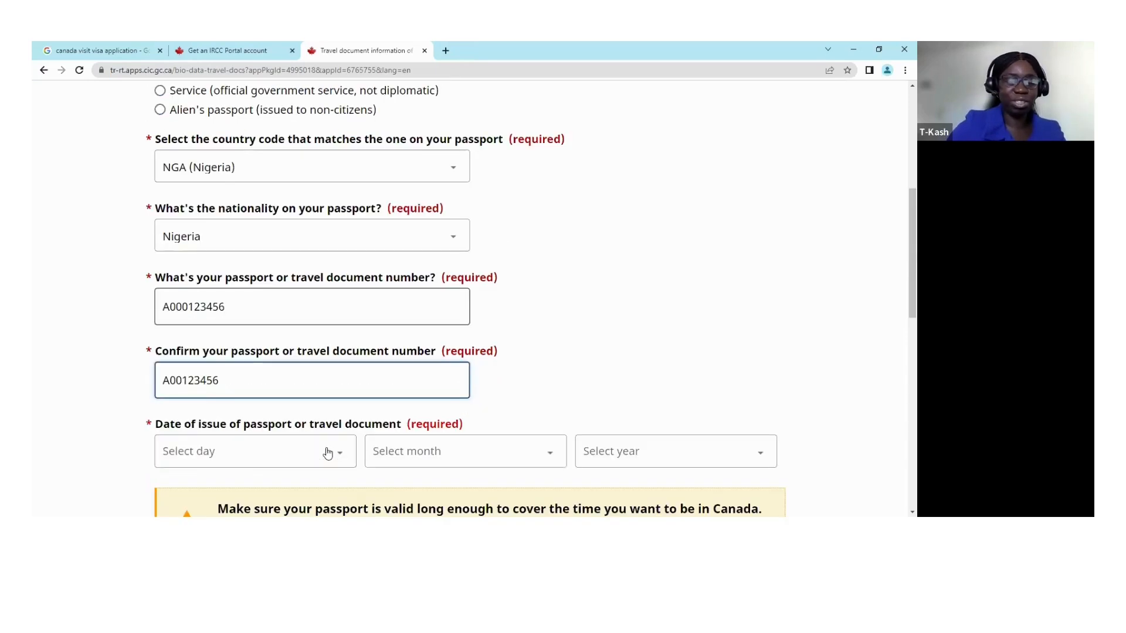
pyautogui.click(280, 456)
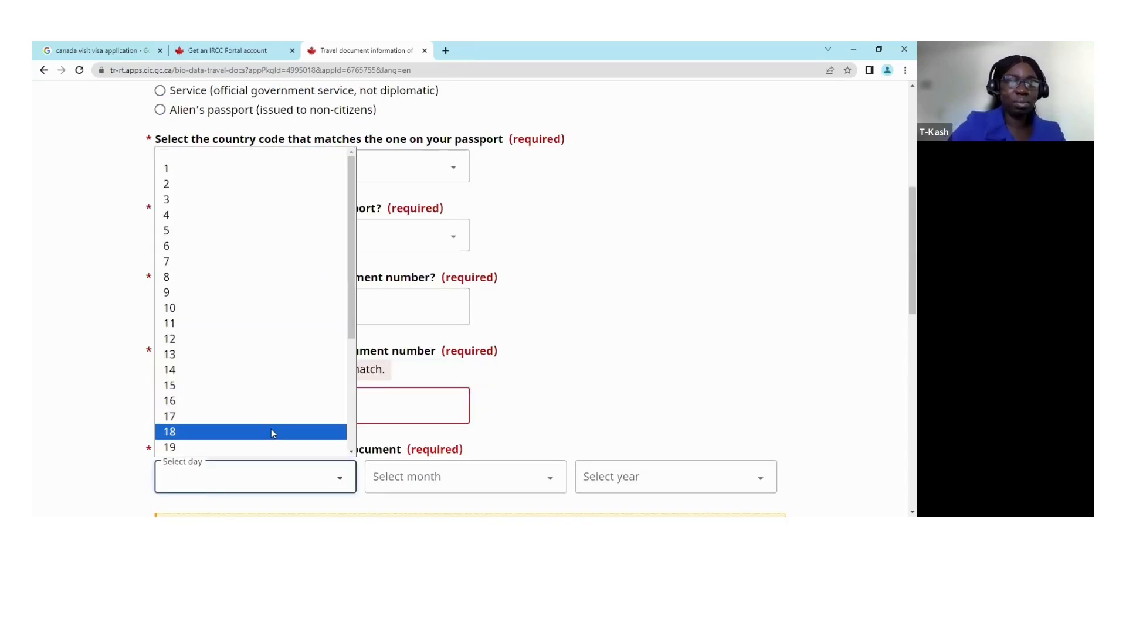
pyautogui.click(271, 432)
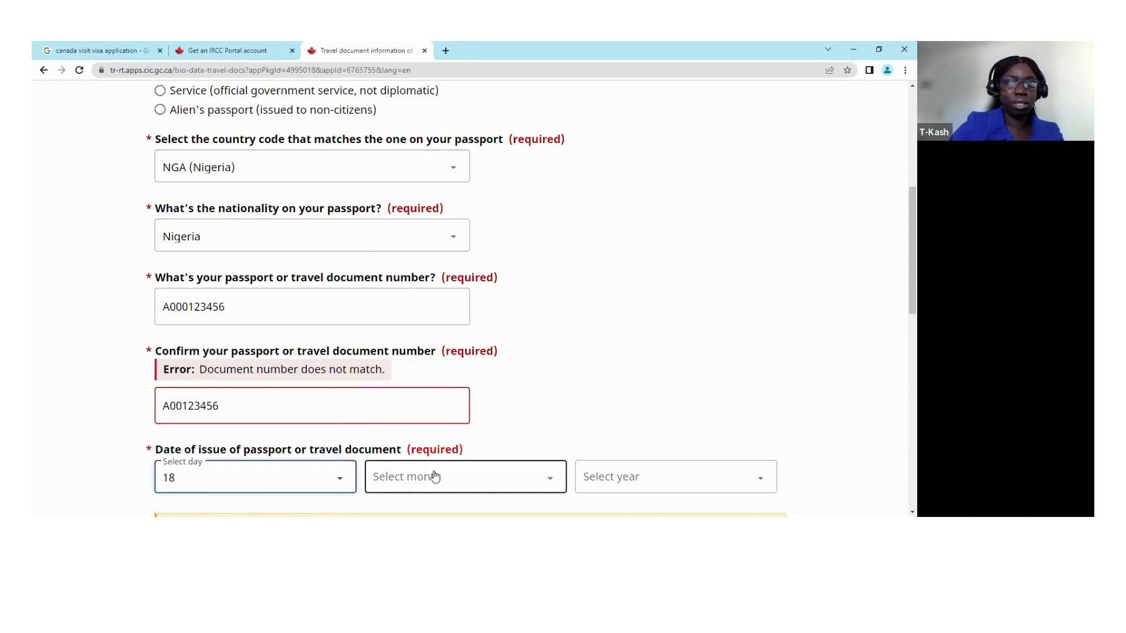
pyautogui.click(434, 476)
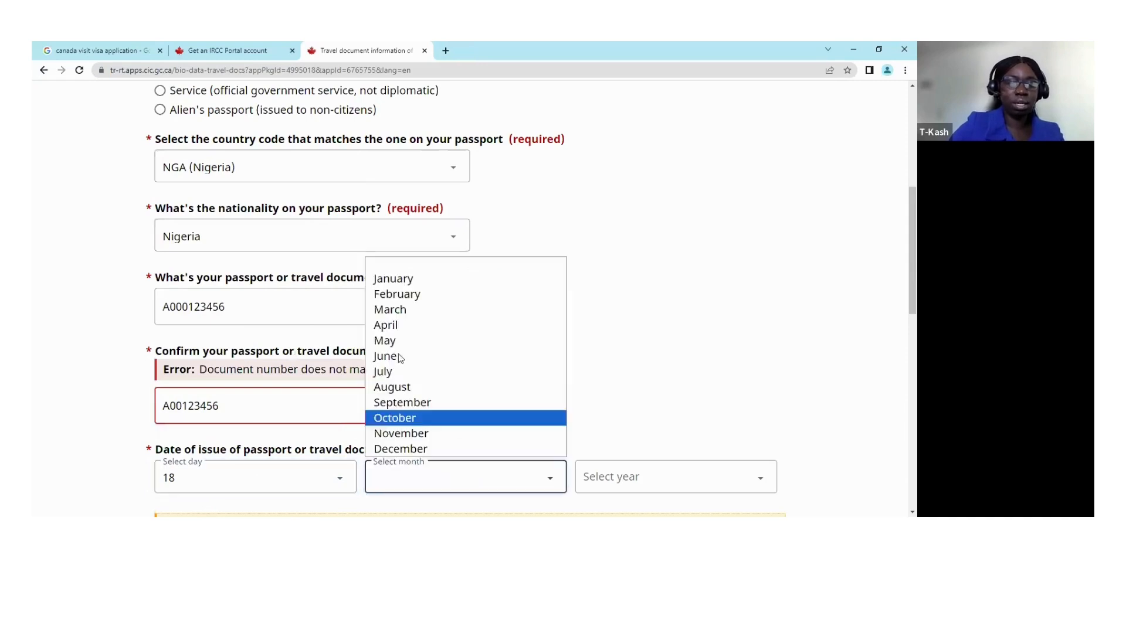
pyautogui.click(406, 285)
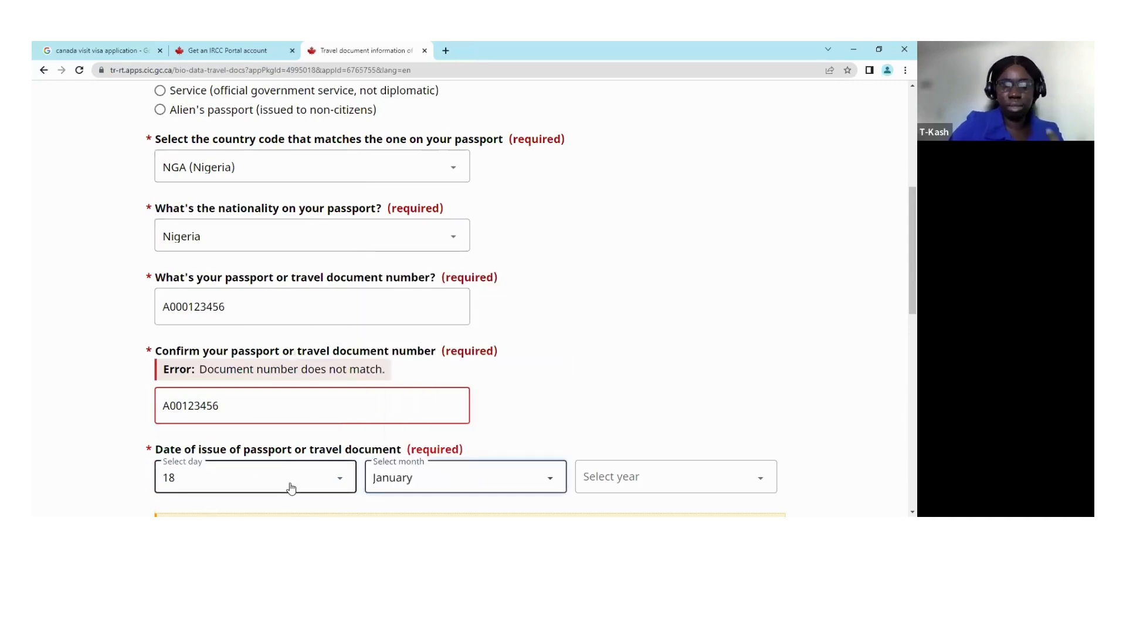
pyautogui.click(617, 476)
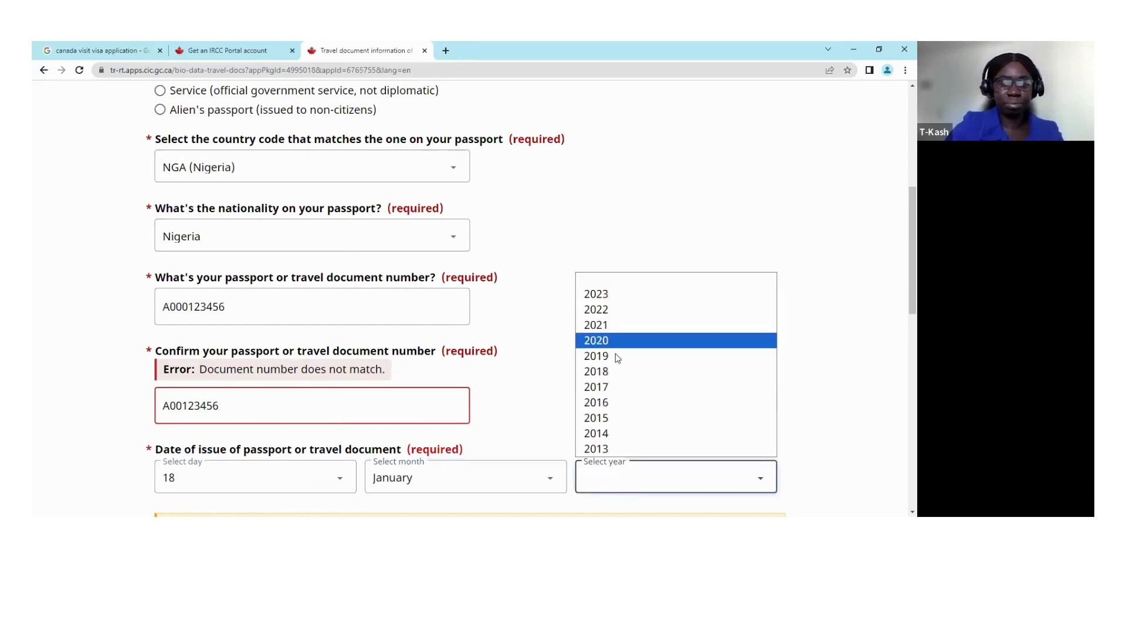
pyautogui.click(602, 296)
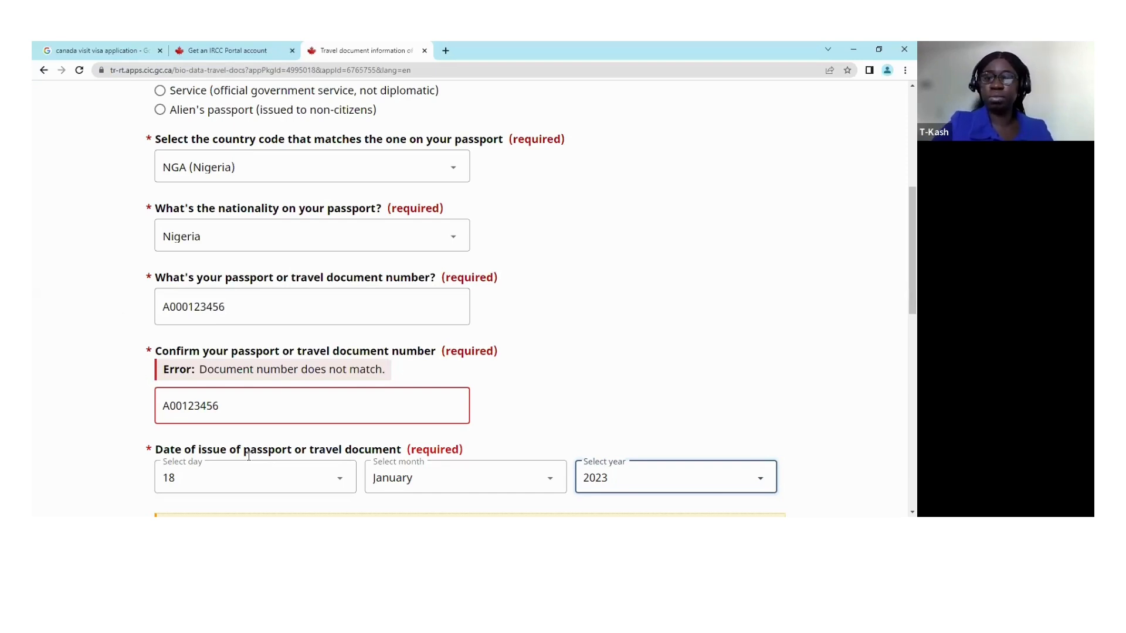
# Insert the missing 0 so the confirmed passport number matches the first entry
pyautogui.click(245, 409)
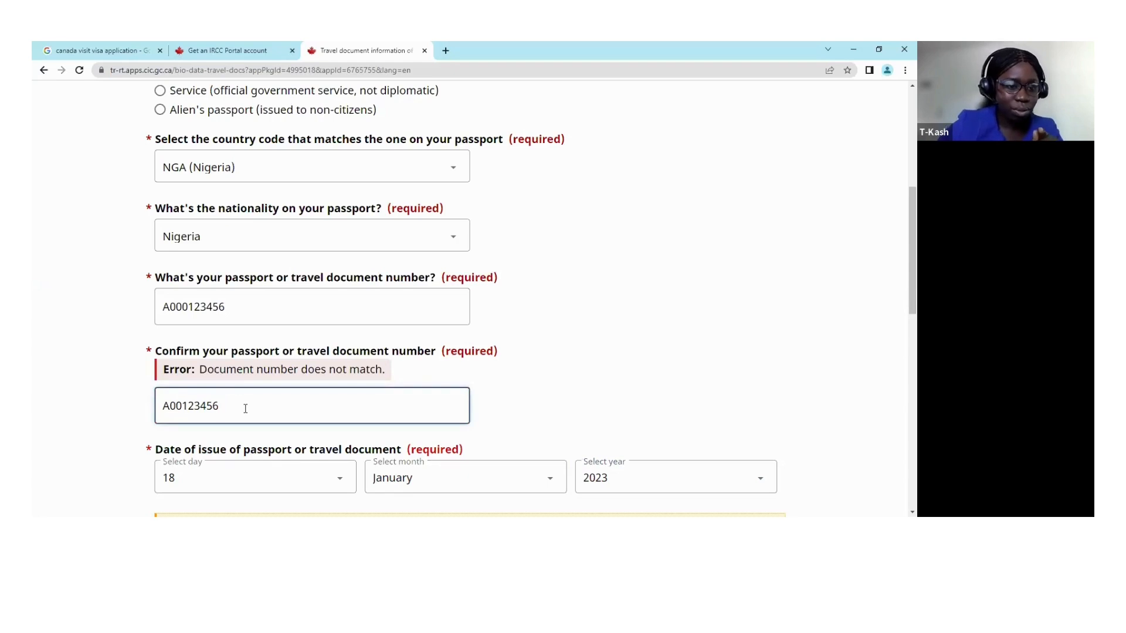
pyautogui.click(184, 406)
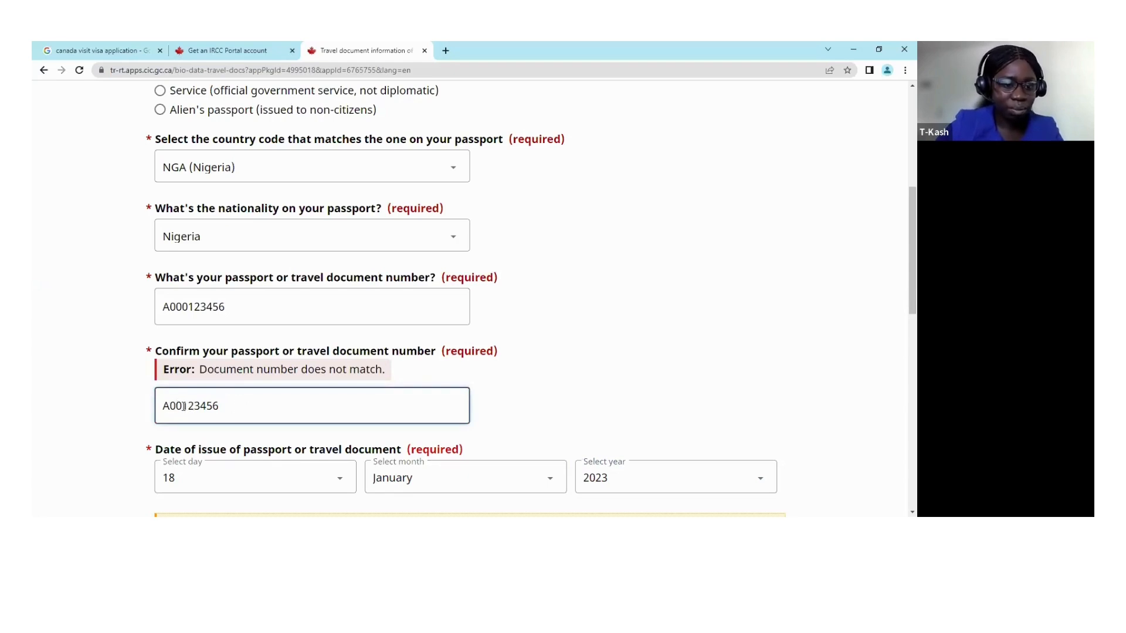
pyautogui.write('0')
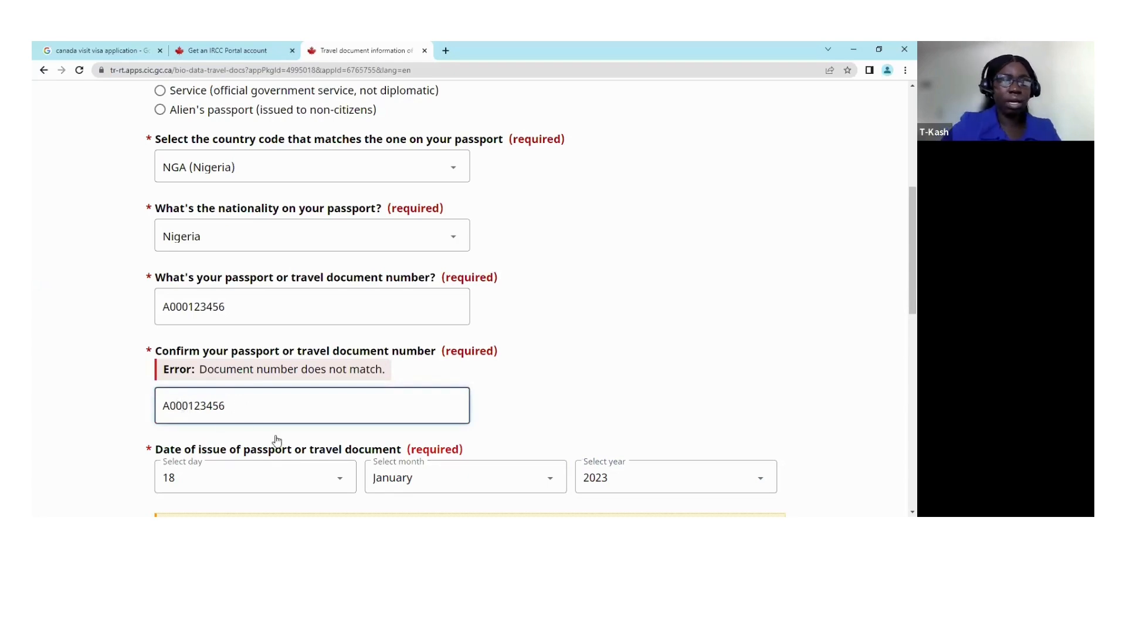
pyautogui.scroll(-3, 287, 437)
# Set the passport expiry date to 1 January 2027
pyautogui.click(253, 471)
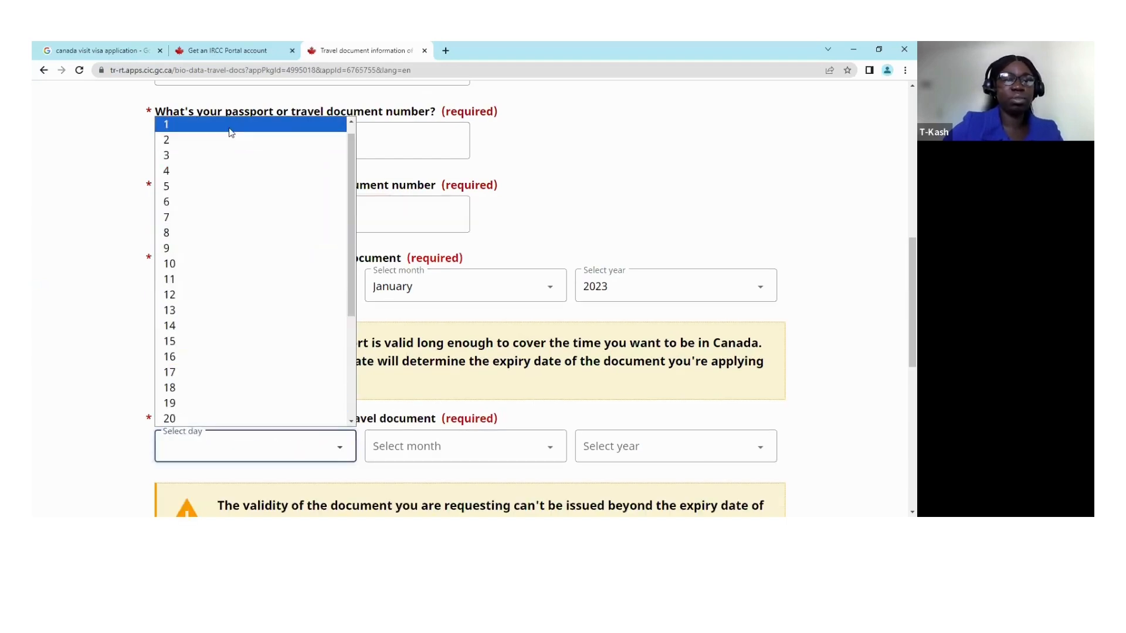
pyautogui.click(230, 132)
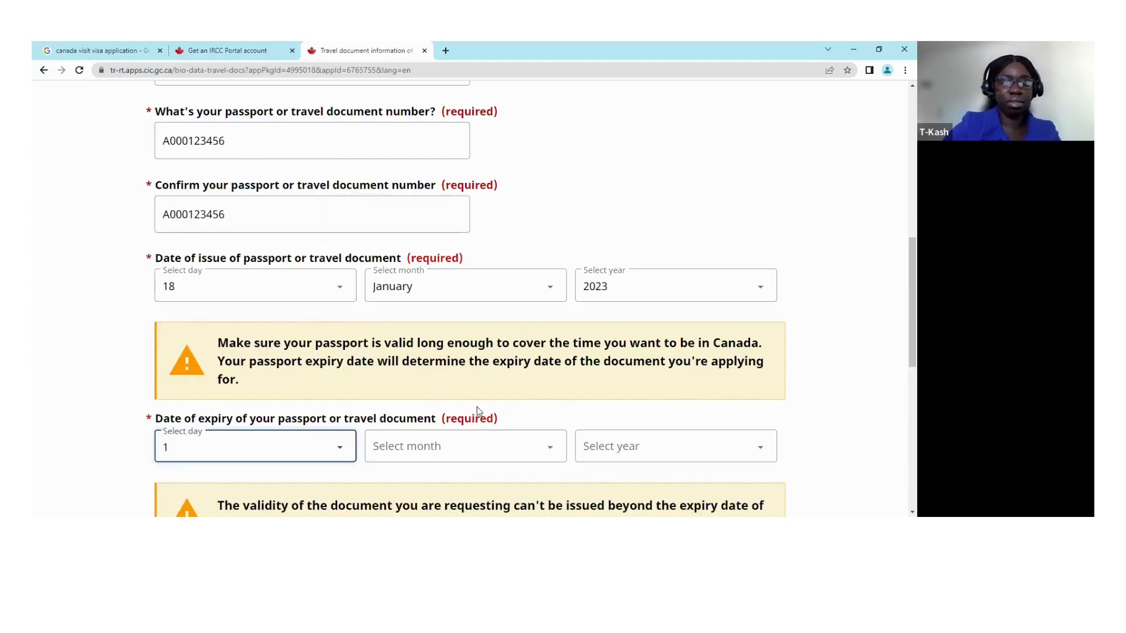
pyautogui.click(446, 446)
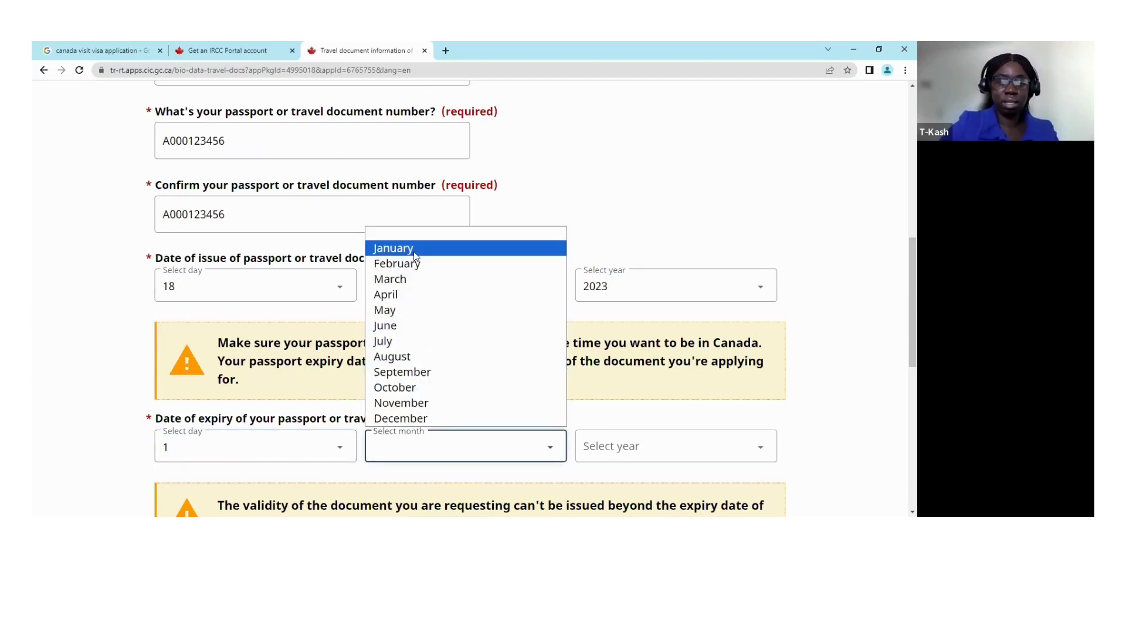
pyautogui.click(643, 446)
pyautogui.click(641, 453)
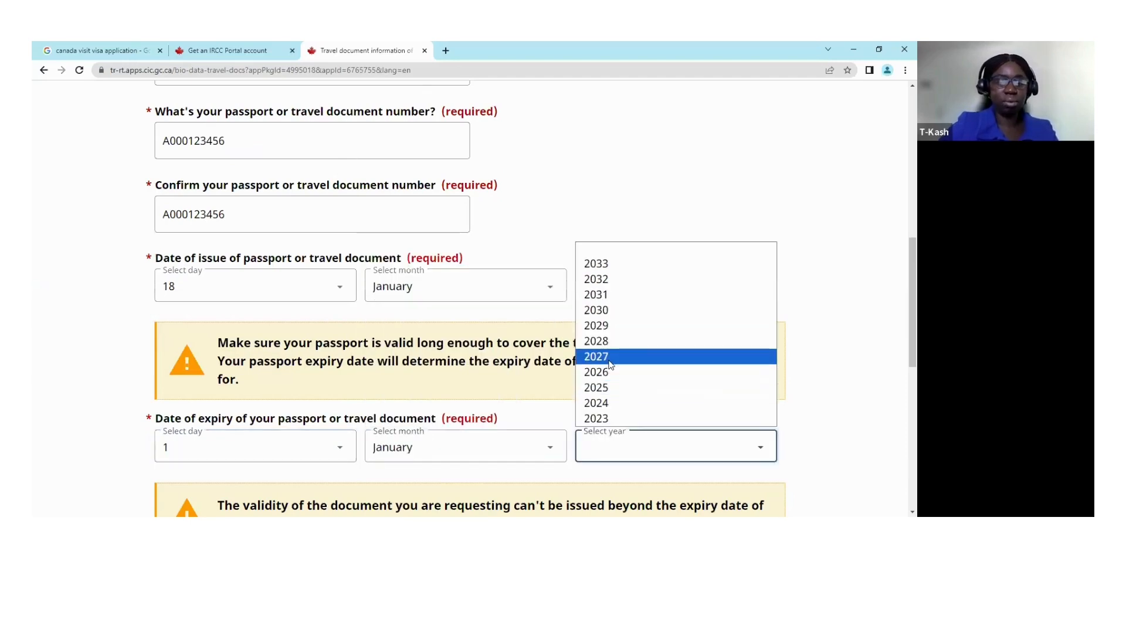
pyautogui.click(609, 359)
# Answer No to Green Card, Canadian visa and U.S. visa, Yes to air travel, then save
pyautogui.scroll(-3, 446, 425)
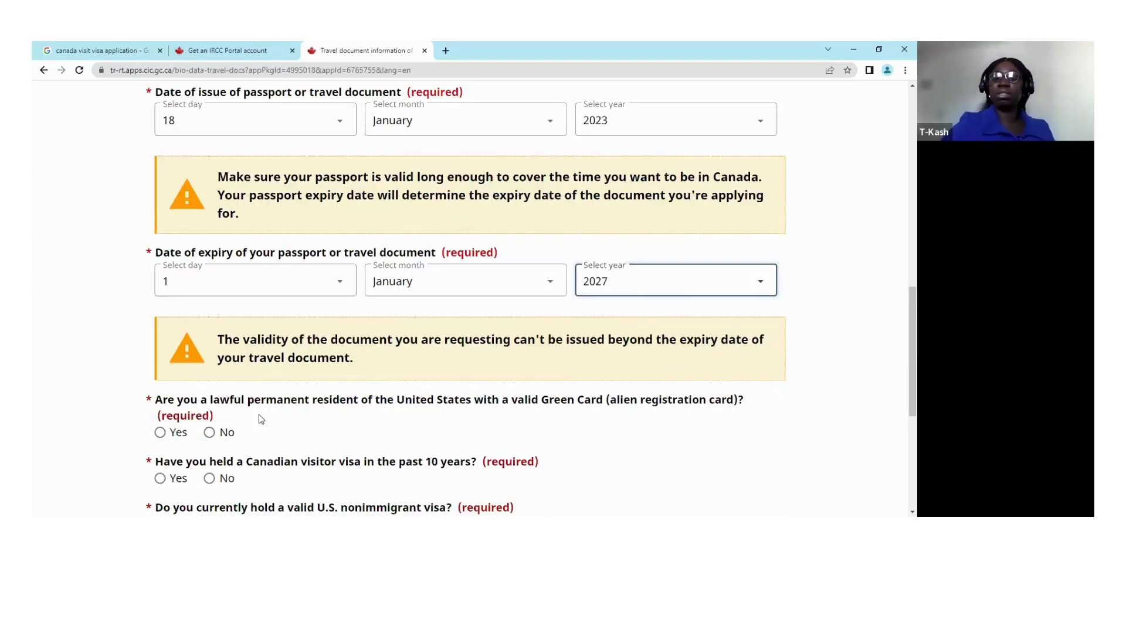
pyautogui.click(209, 433)
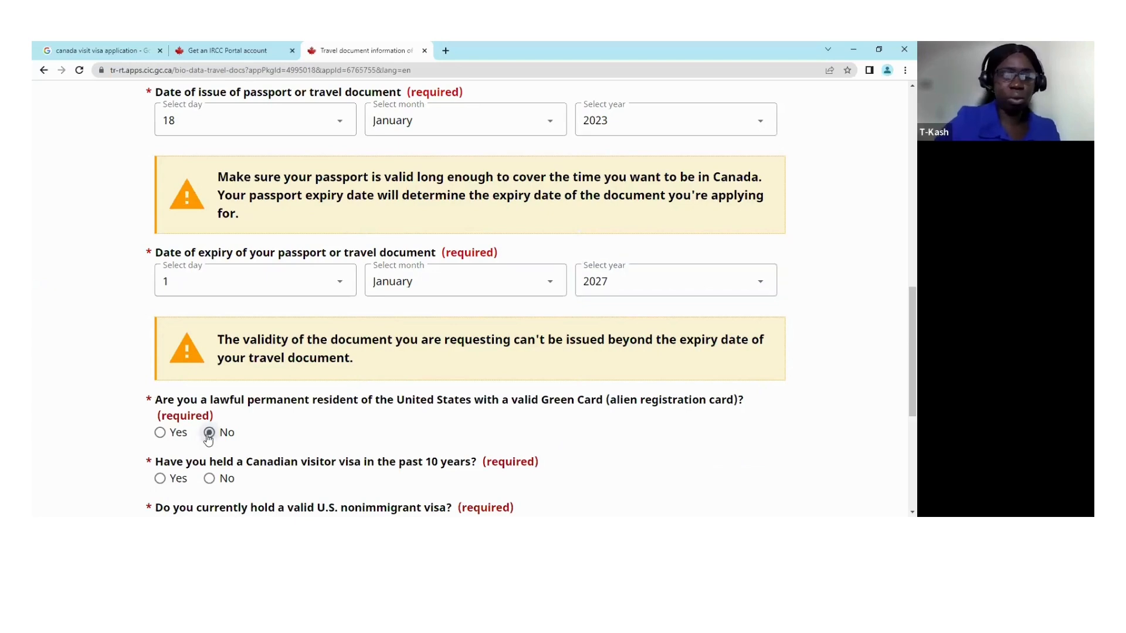
pyautogui.click(228, 477)
pyautogui.scroll(-1, 483, 401)
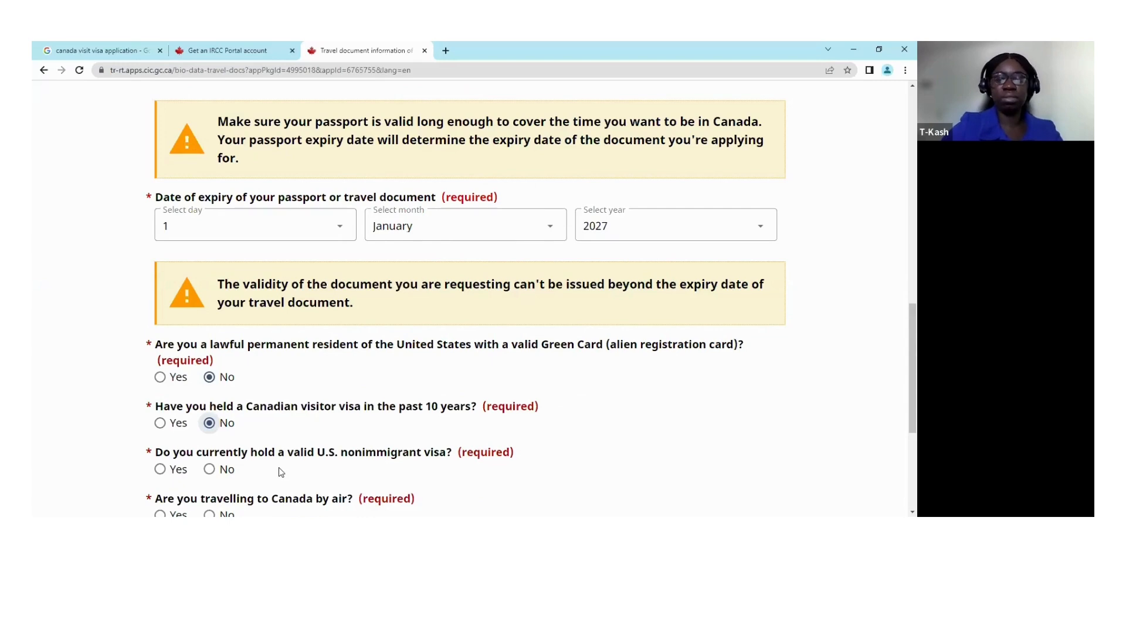
pyautogui.click(214, 471)
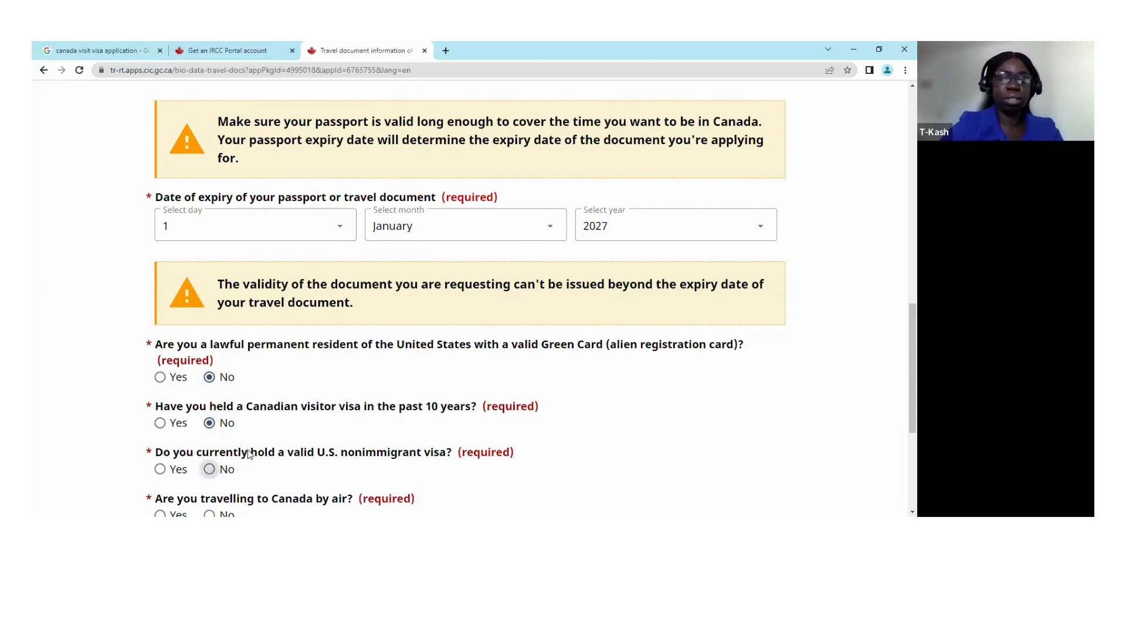
pyautogui.scroll(-1, 407, 387)
pyautogui.scroll(-1, 190, 391)
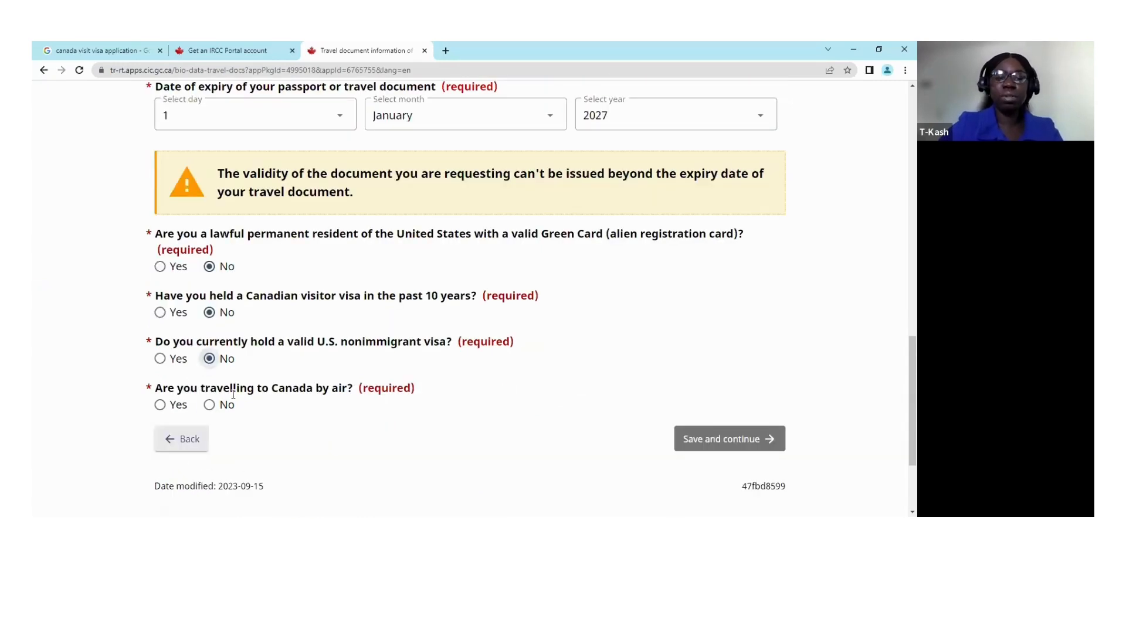
pyautogui.click(163, 412)
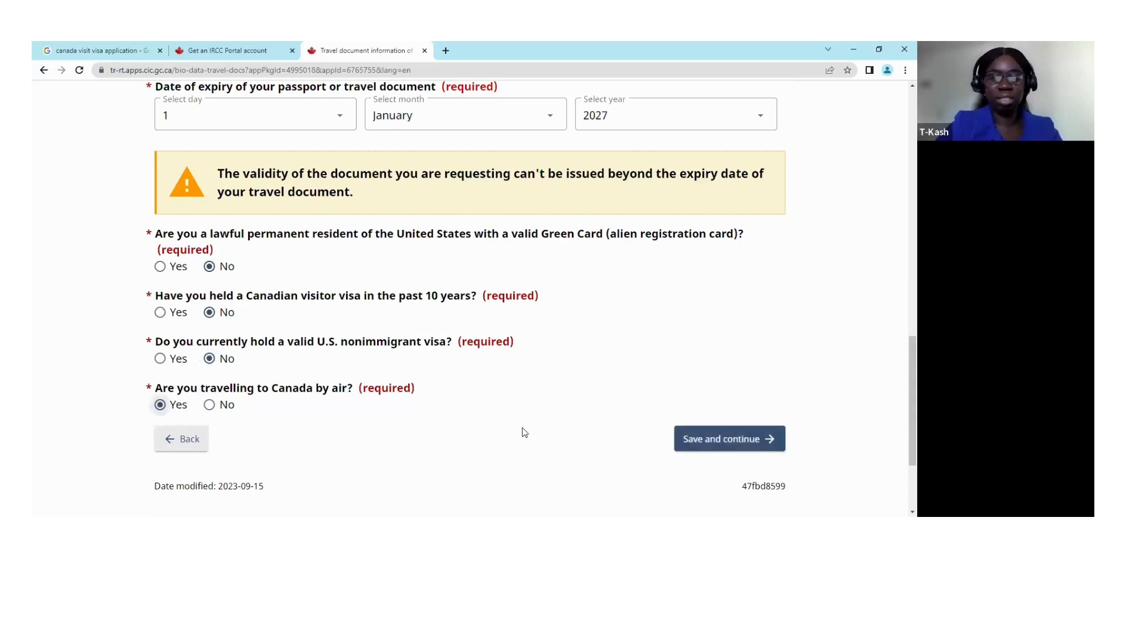
pyautogui.click(699, 437)
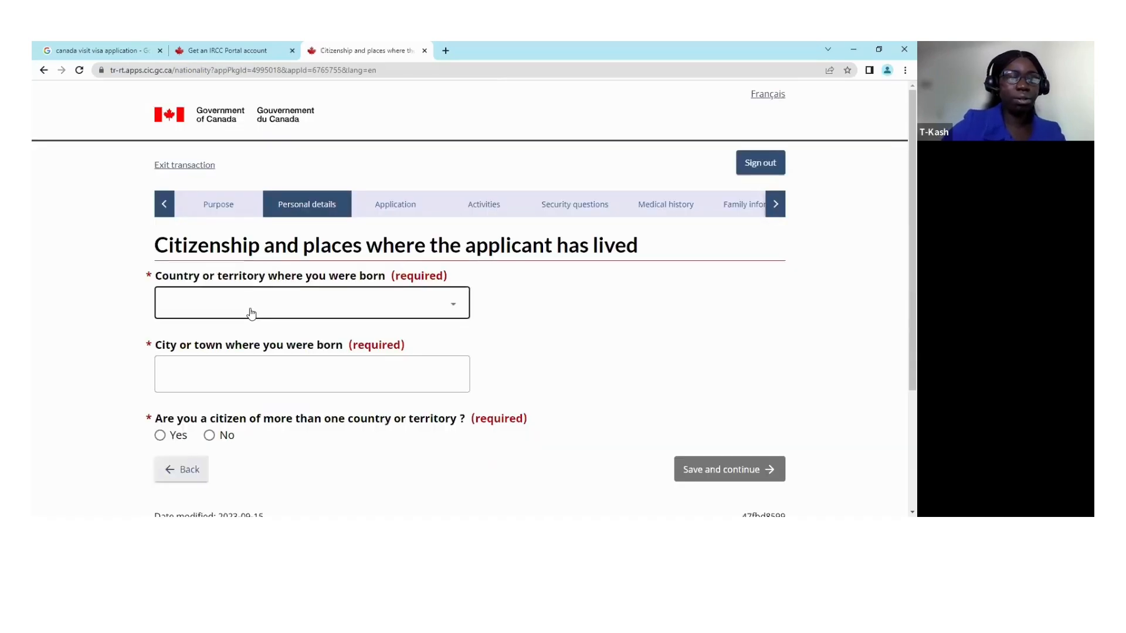
# Set the country of birth to Nigeria and the city of birth to Abuja
pyautogui.click(251, 312)
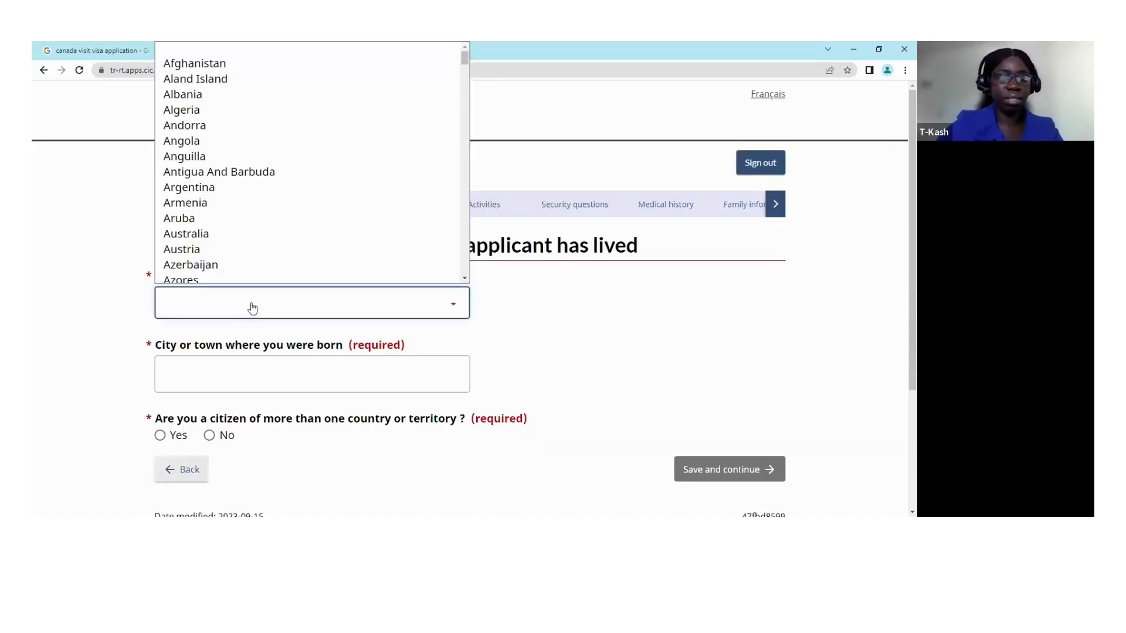
pyautogui.press('n')
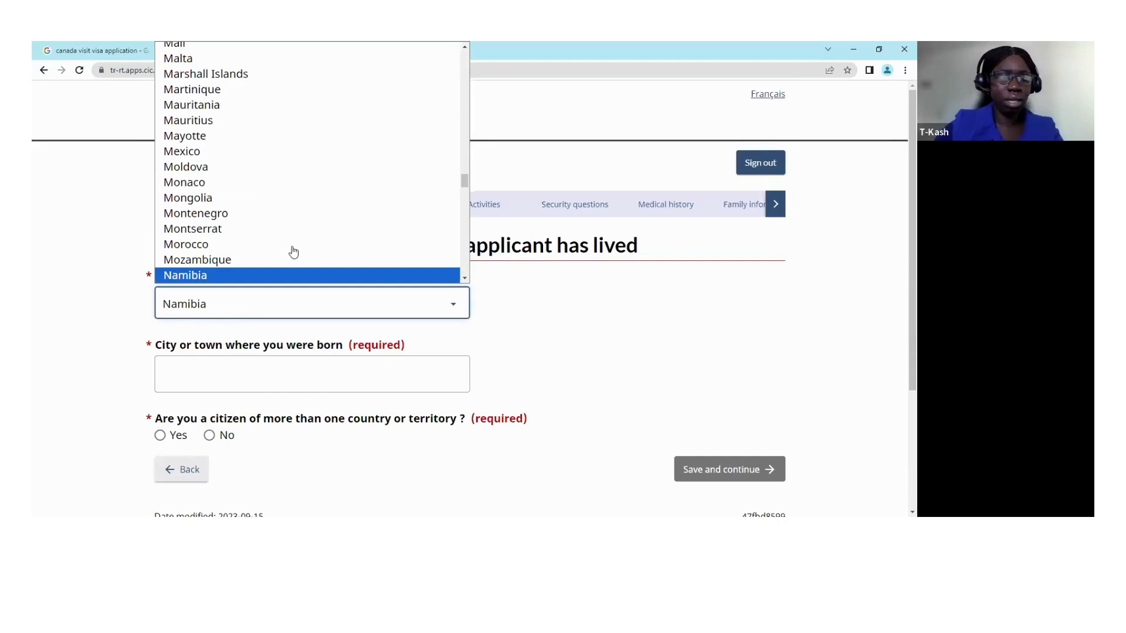
pyautogui.scroll(-1, 304, 245)
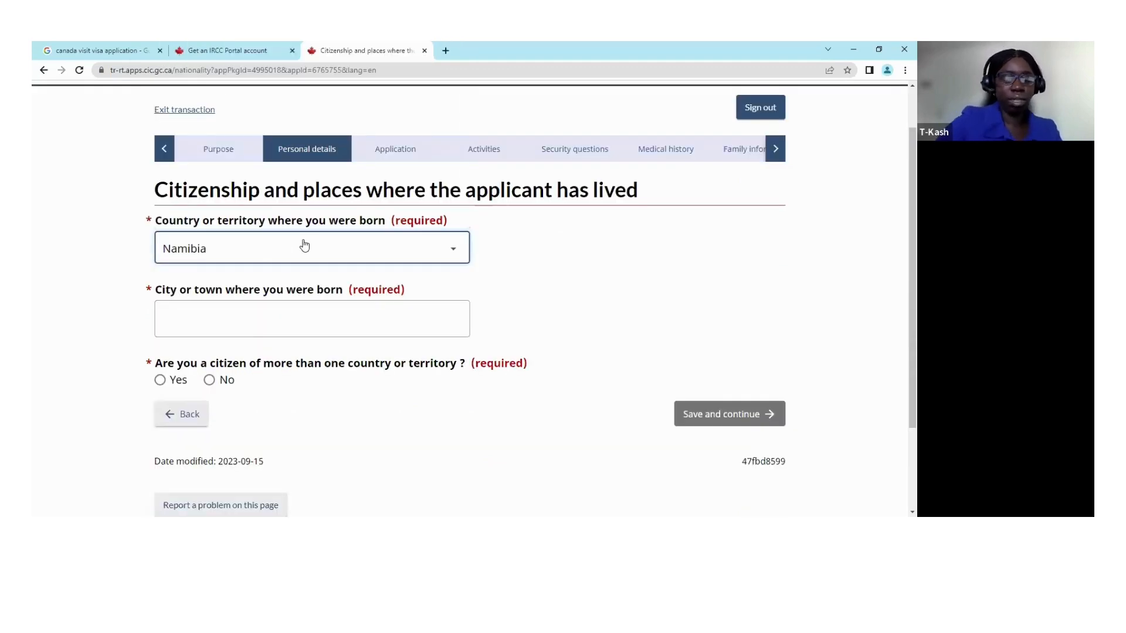
pyautogui.click(304, 246)
pyautogui.press('Down')
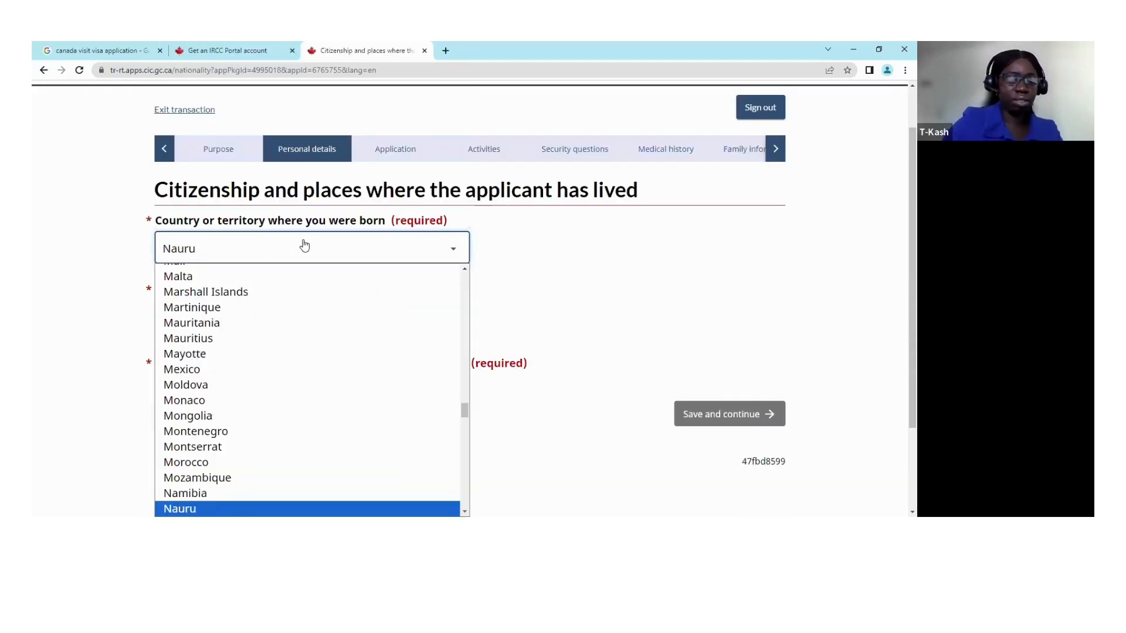
pyautogui.press('Down')
pyautogui.press('Down')
pyautogui.press('Down')
pyautogui.press('Down')
pyautogui.press('Down')
pyautogui.press('Down')
pyautogui.press('Down')
pyautogui.press('Down')
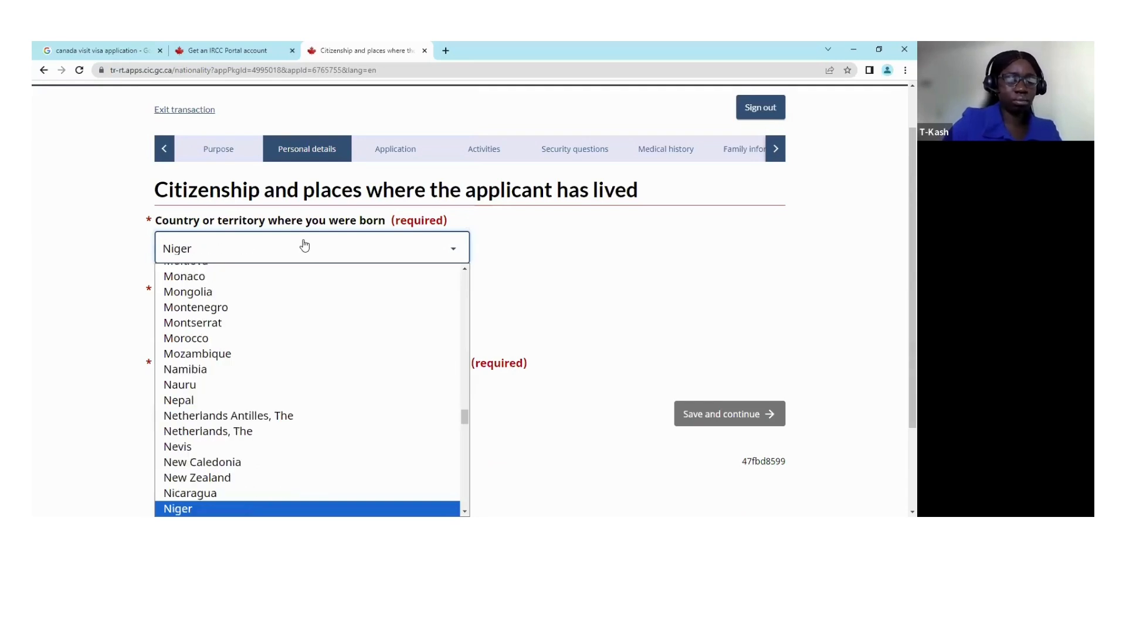
pyautogui.press('Down')
pyautogui.press('Return')
pyautogui.click(310, 317)
pyautogui.write('Abuja')
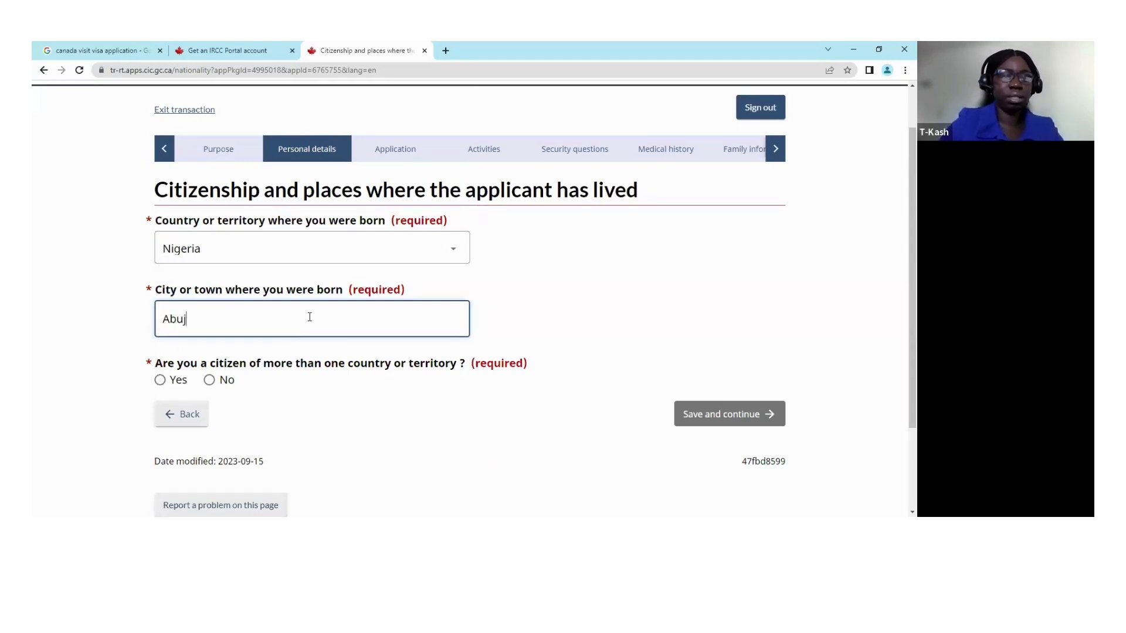
# Answer No to multiple citizenships, choose Nigerian citizenship held since birth, and save
pyautogui.click(210, 380)
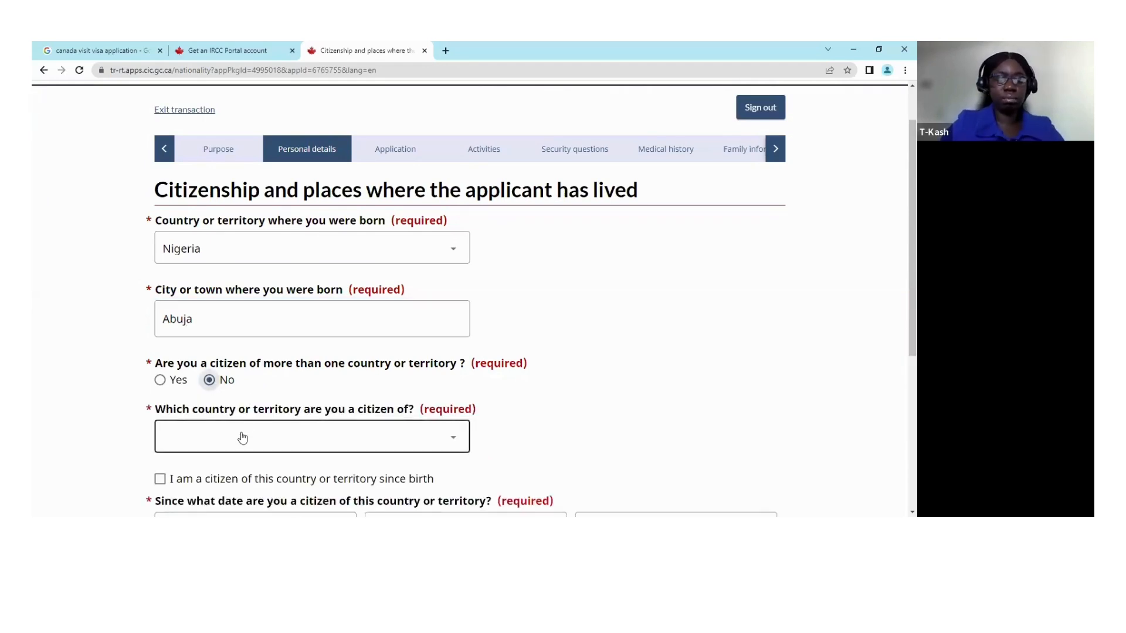
pyautogui.click(242, 437)
pyautogui.press('n')
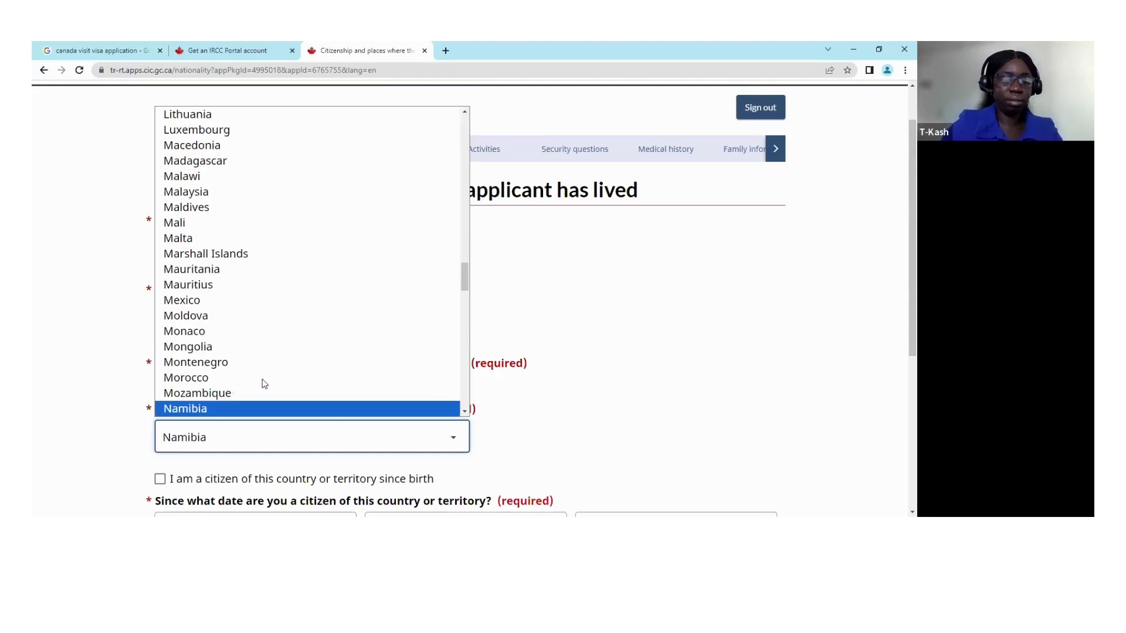
pyautogui.scroll(-4, 250, 366)
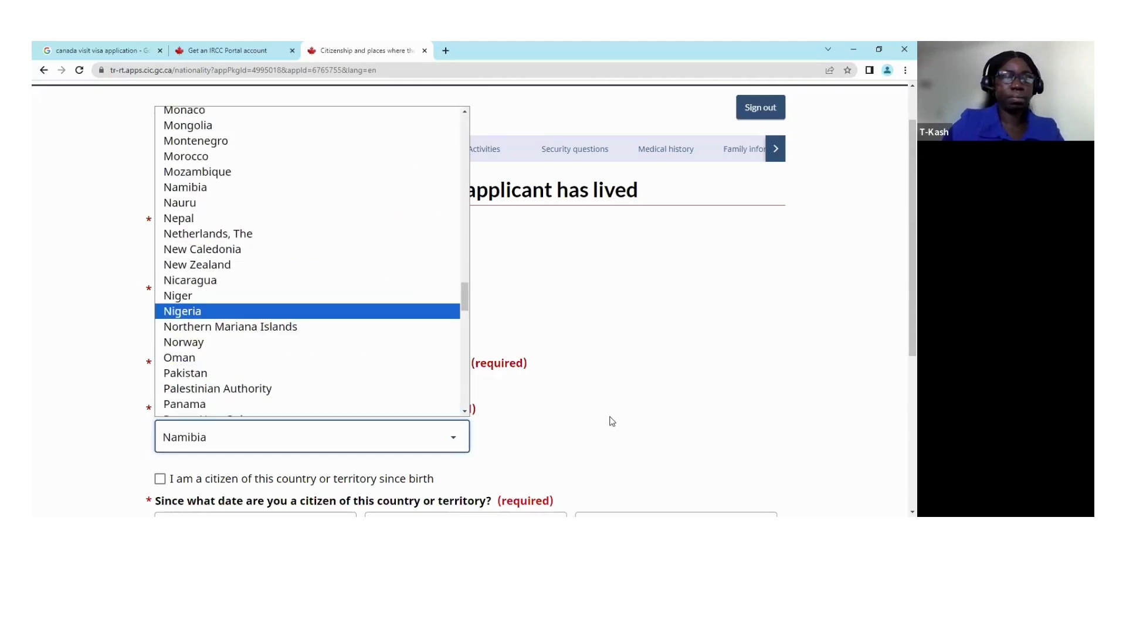
pyautogui.press('Return')
pyautogui.scroll(-2, 130, 392)
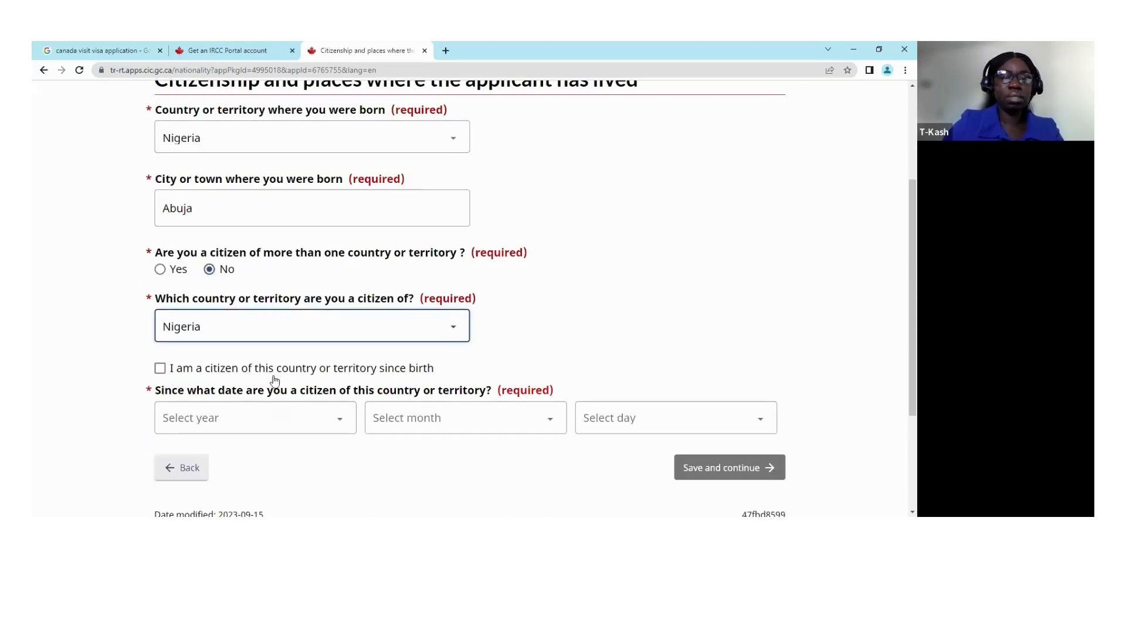
pyautogui.click(160, 368)
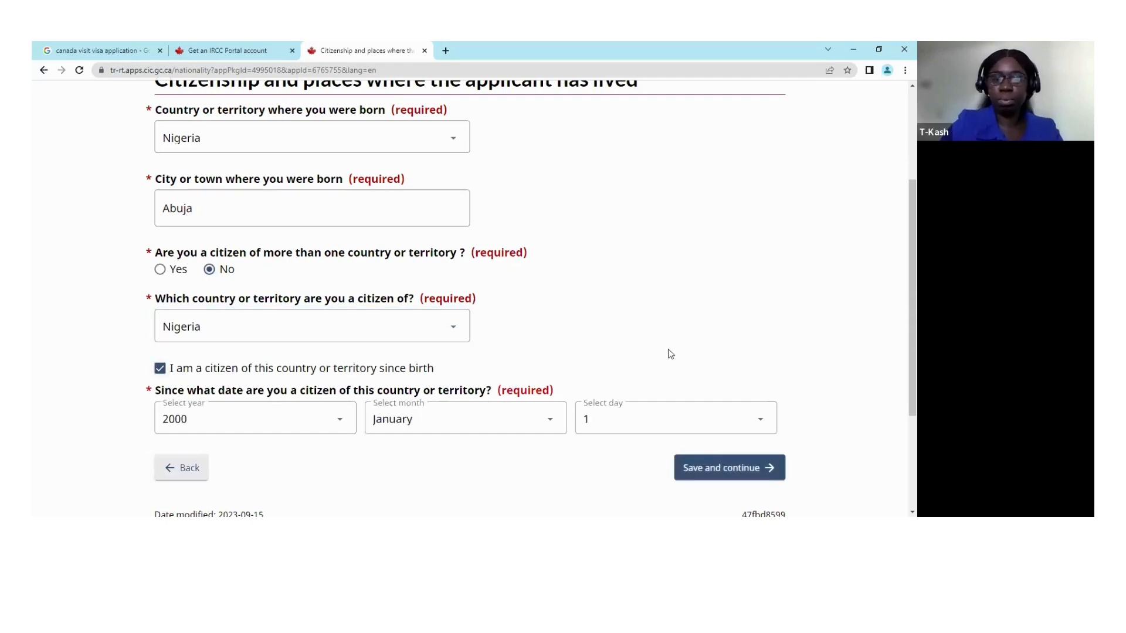
pyautogui.click(766, 469)
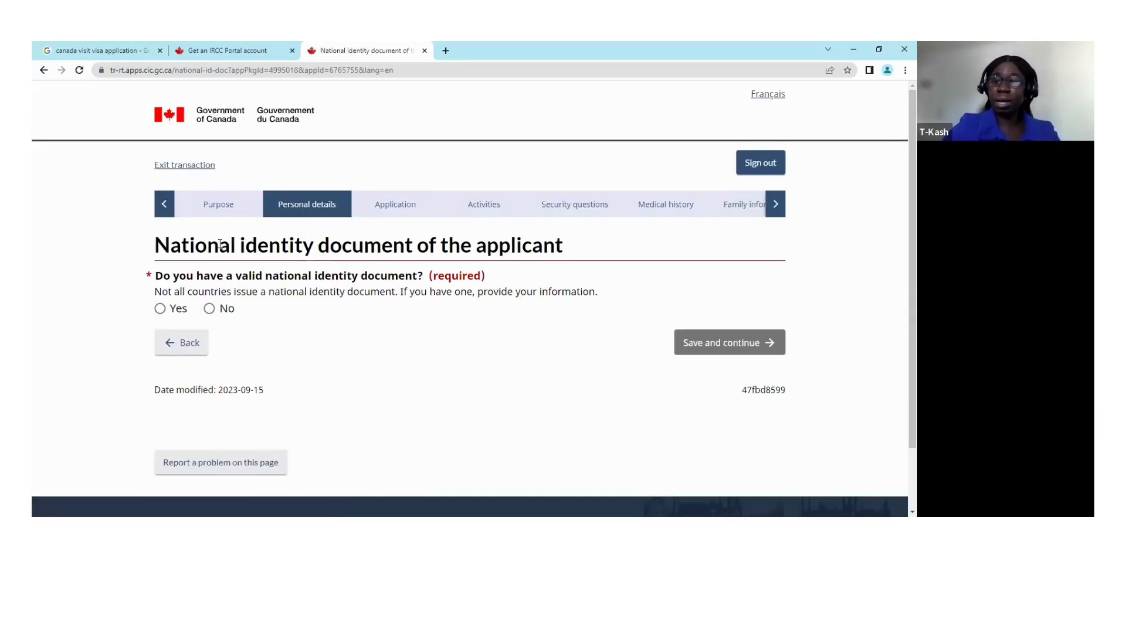
# Answer Yes to having a national identity document and enter and confirm its number
pyautogui.click(161, 310)
pyautogui.click(245, 361)
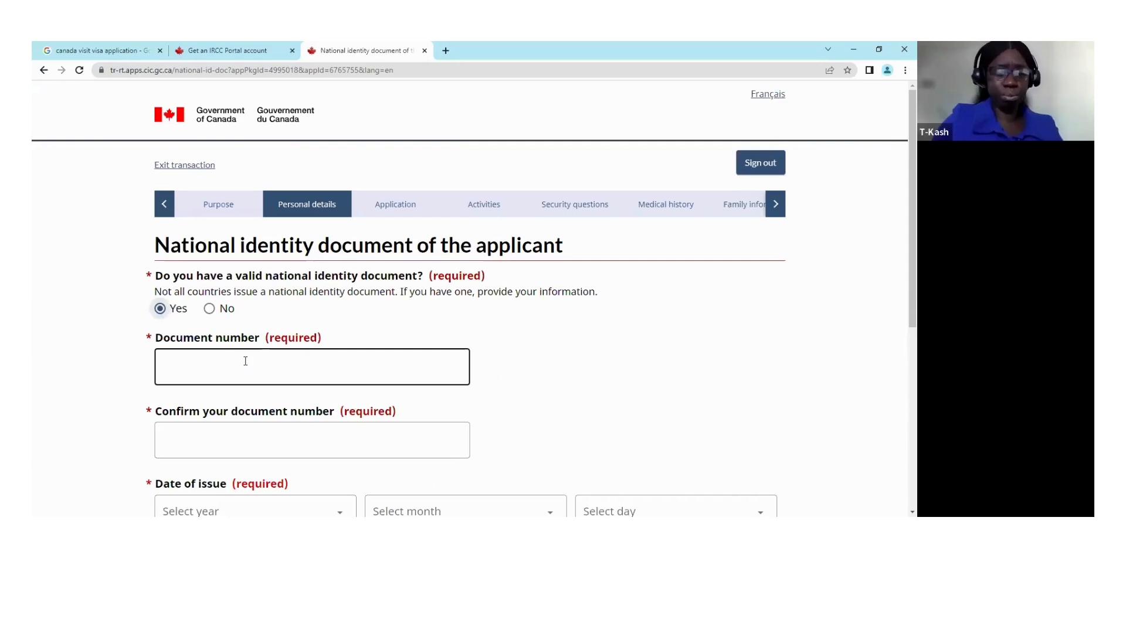
pyautogui.write('123456')
pyautogui.click(229, 437)
pyautogui.write('123456')
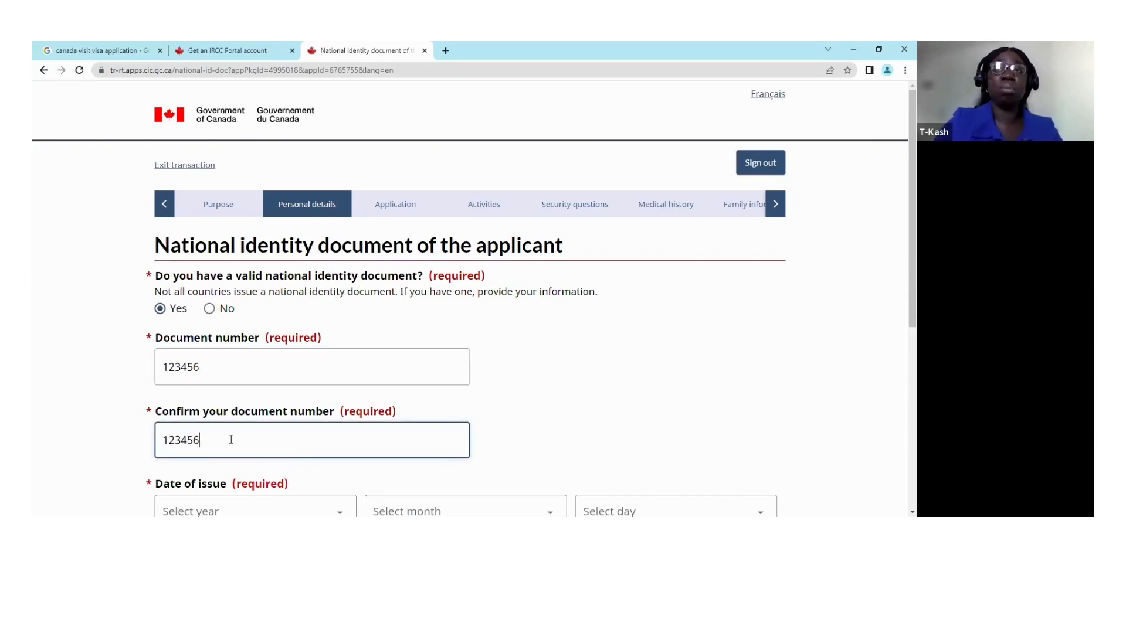
# Set the ID issue date to 4 January 2016 and the issuing country to Nigeria, then save
pyautogui.scroll(-1, 262, 455)
pyautogui.click(261, 455)
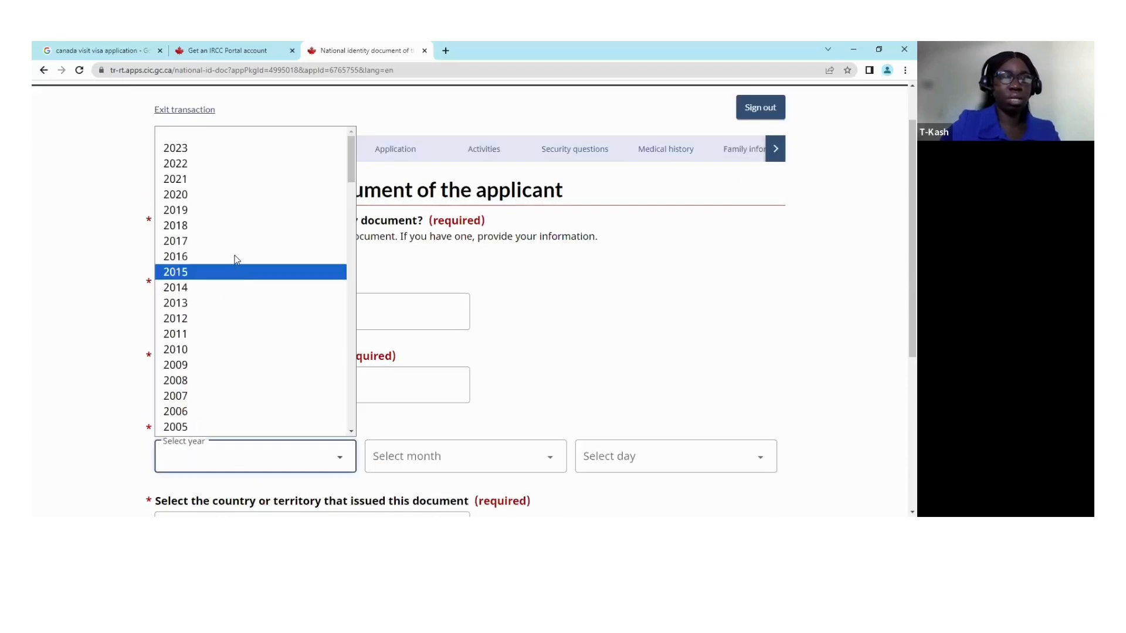
pyautogui.click(176, 256)
pyautogui.click(417, 460)
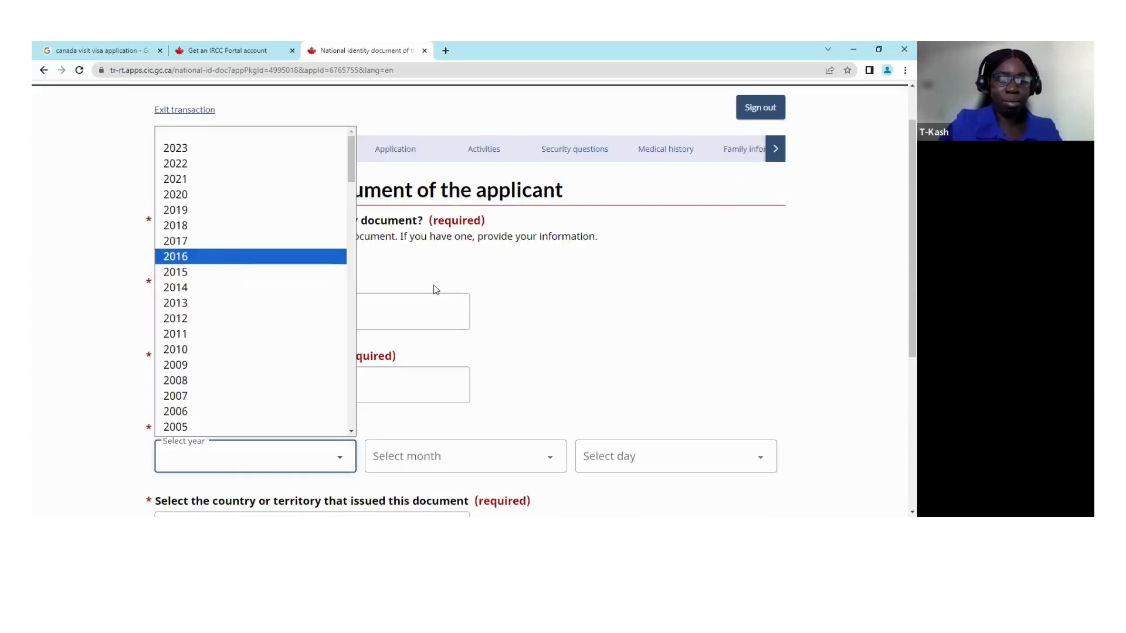
pyautogui.click(646, 463)
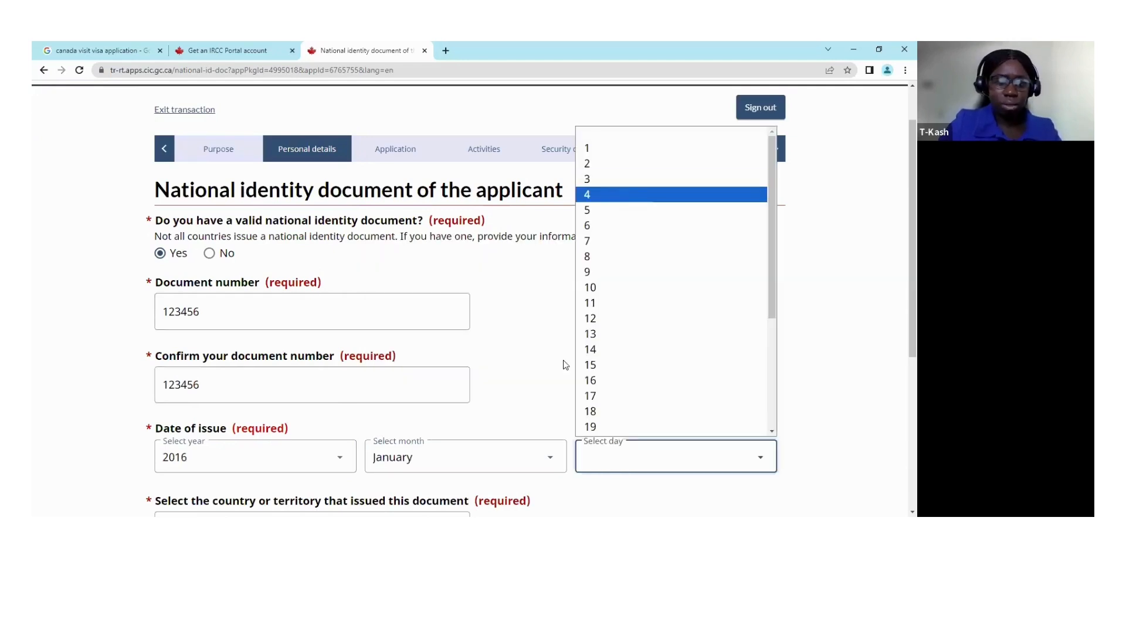
pyautogui.scroll(-2, 327, 439)
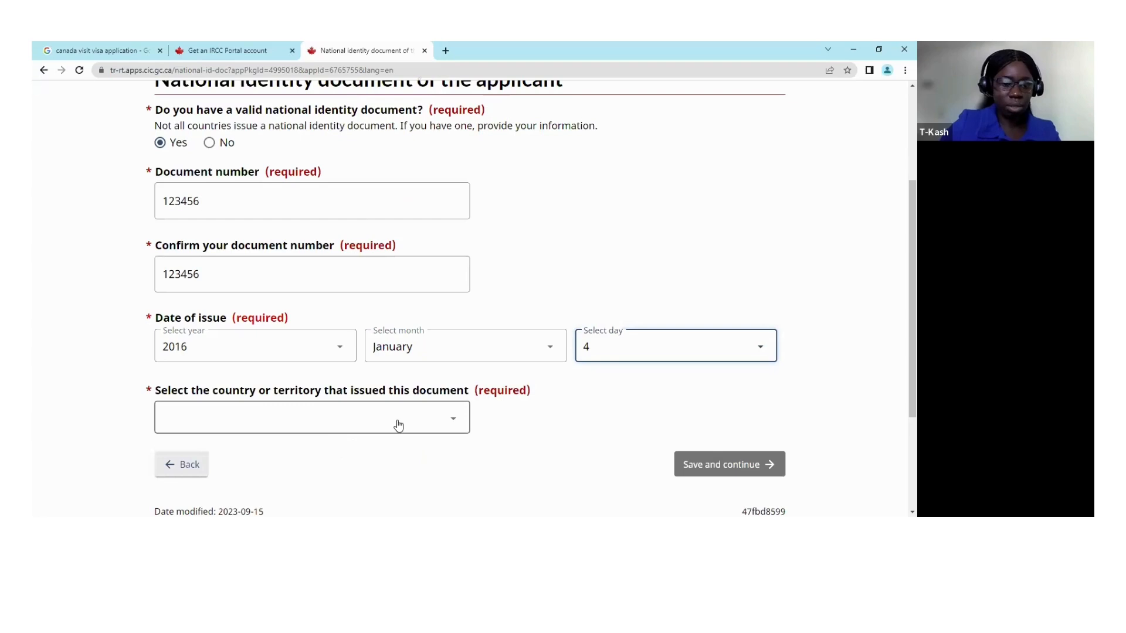
pyautogui.click(342, 430)
pyautogui.press('n')
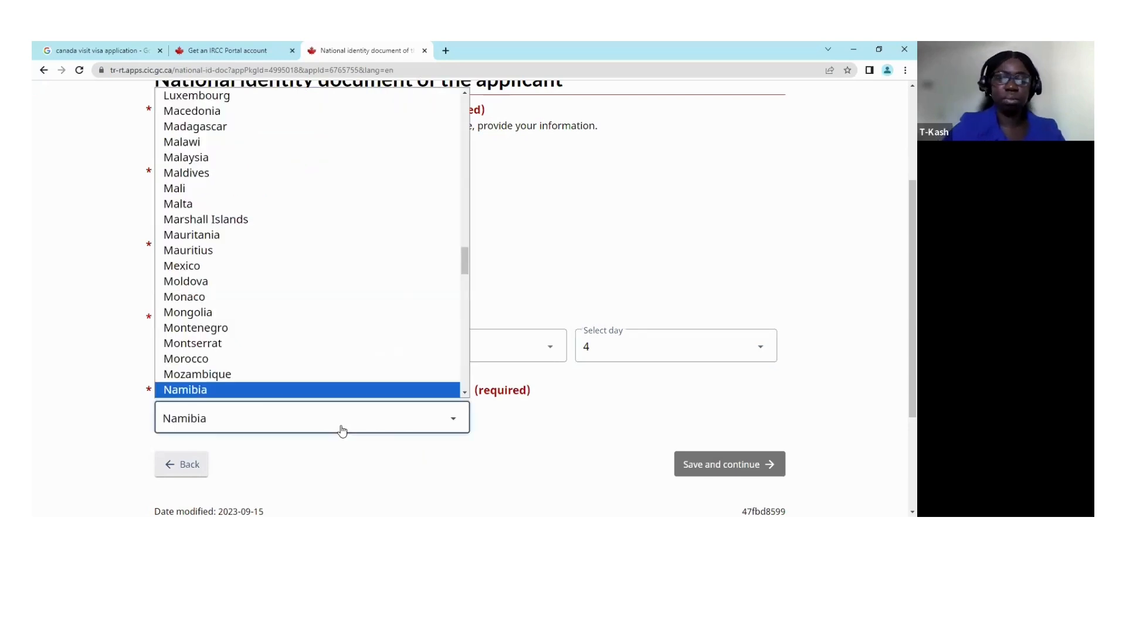
pyautogui.scroll(-4, 325, 325)
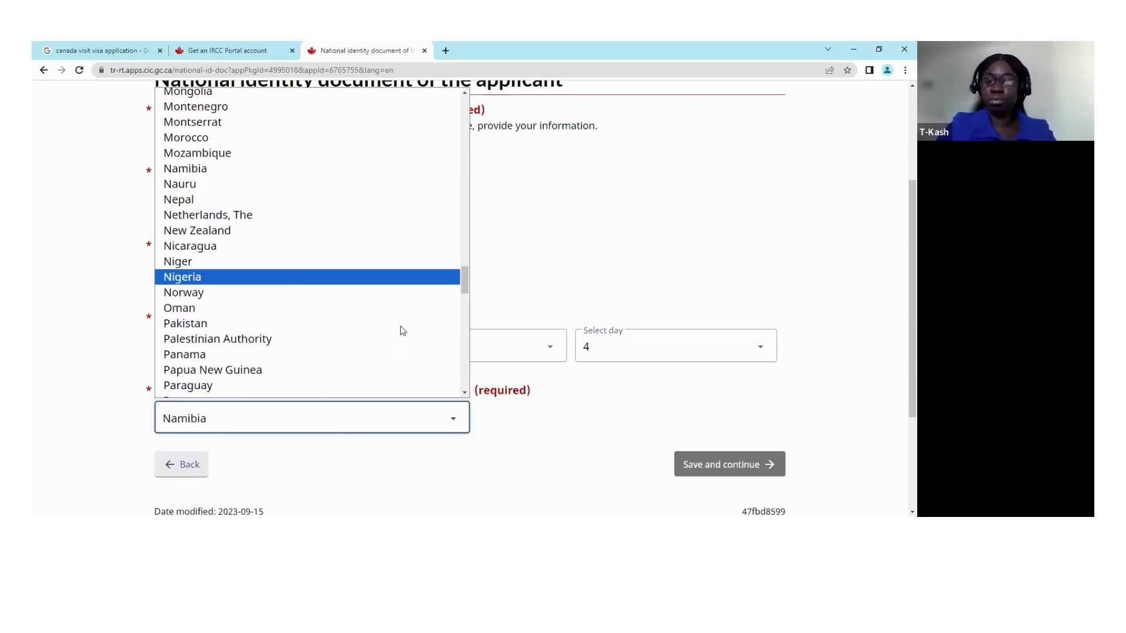
pyautogui.press('Return')
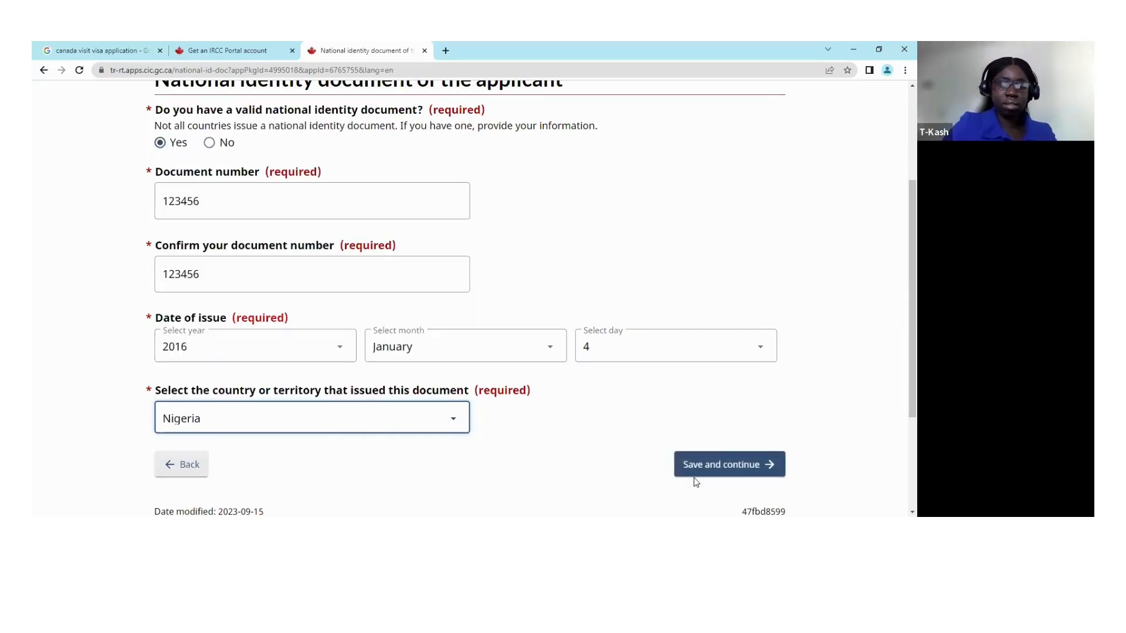
pyautogui.click(715, 464)
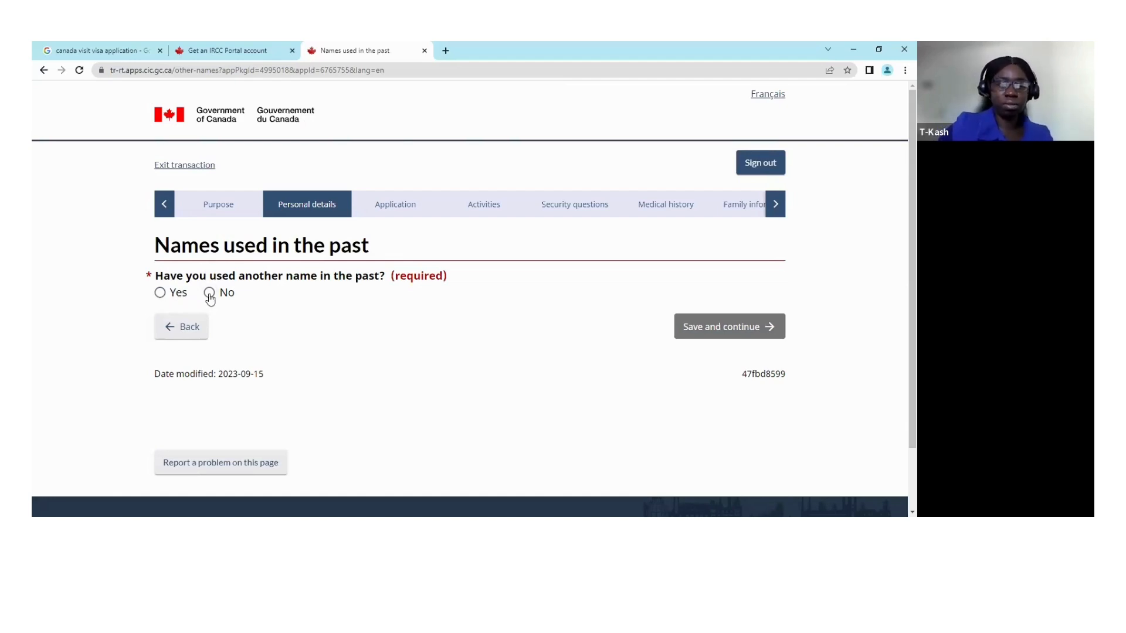
# Answer No to past names, save, and choose Nigeria as the residence country
pyautogui.click(209, 293)
pyautogui.click(698, 330)
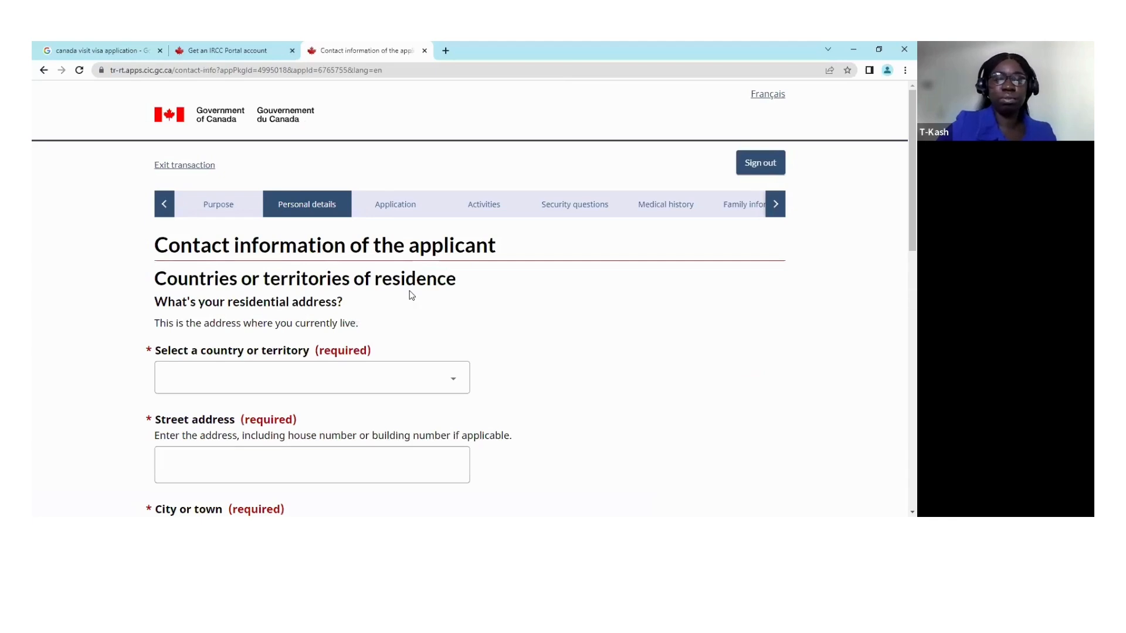
pyautogui.click(289, 385)
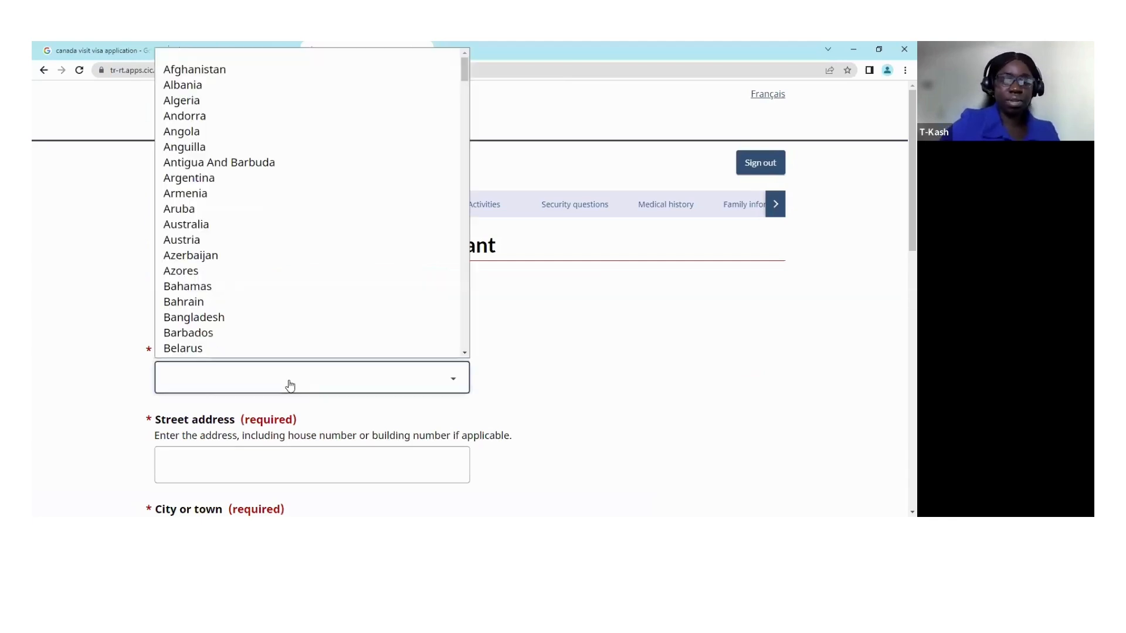
pyautogui.click(291, 385)
pyautogui.click(290, 385)
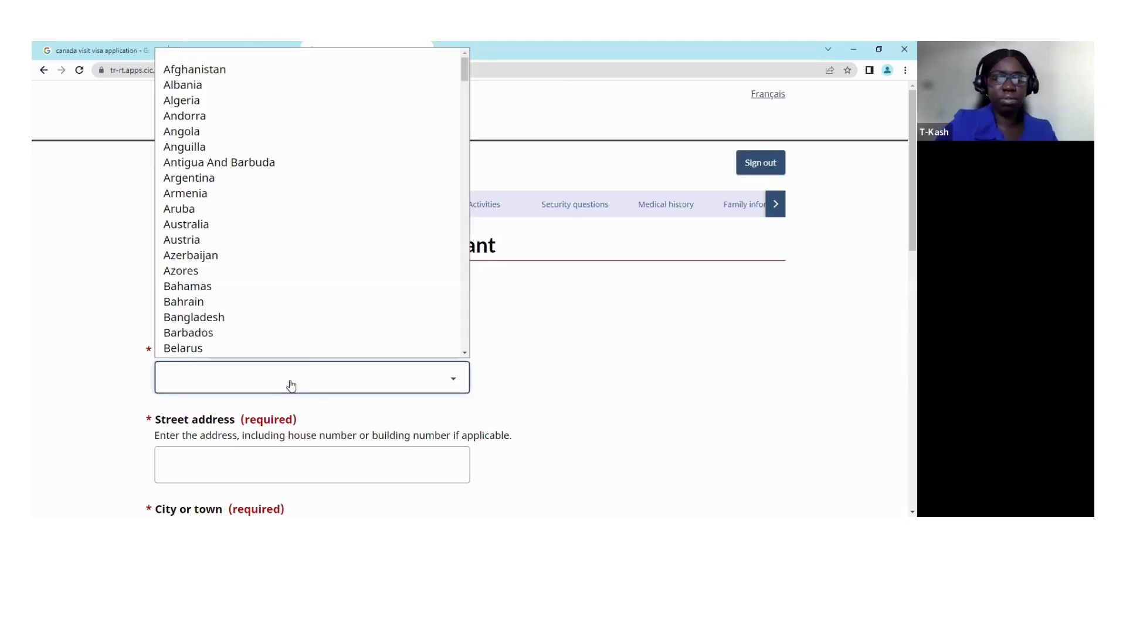
pyautogui.press('n')
pyautogui.press('Return')
pyautogui.scroll(-1, 301, 322)
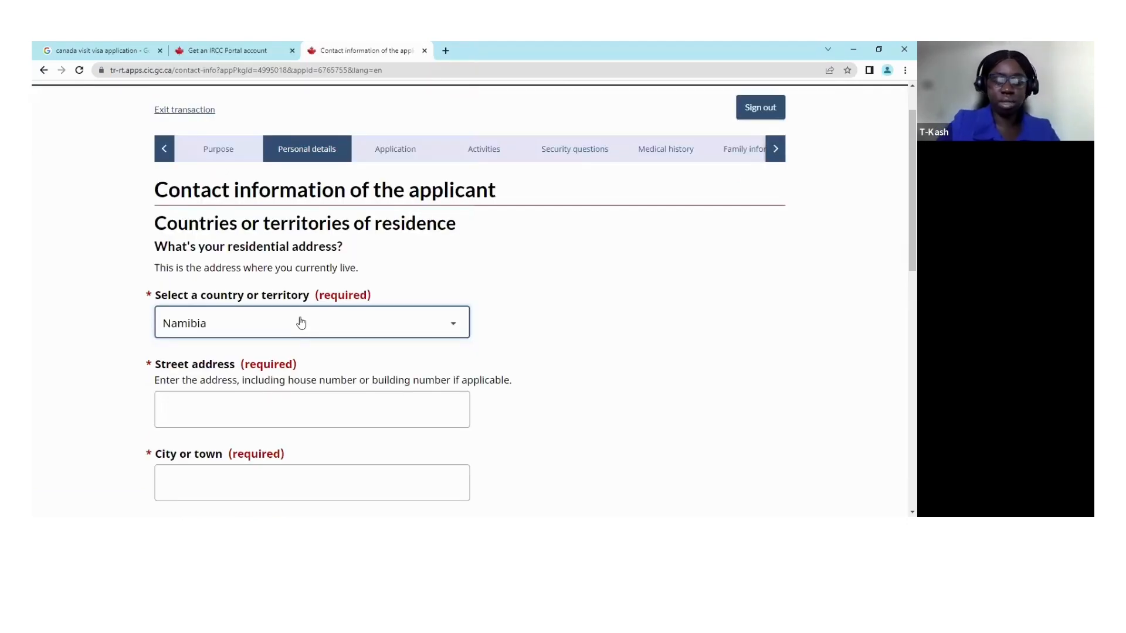
pyautogui.click(301, 323)
pyautogui.press('n')
pyautogui.press('n')
pyautogui.press('n')
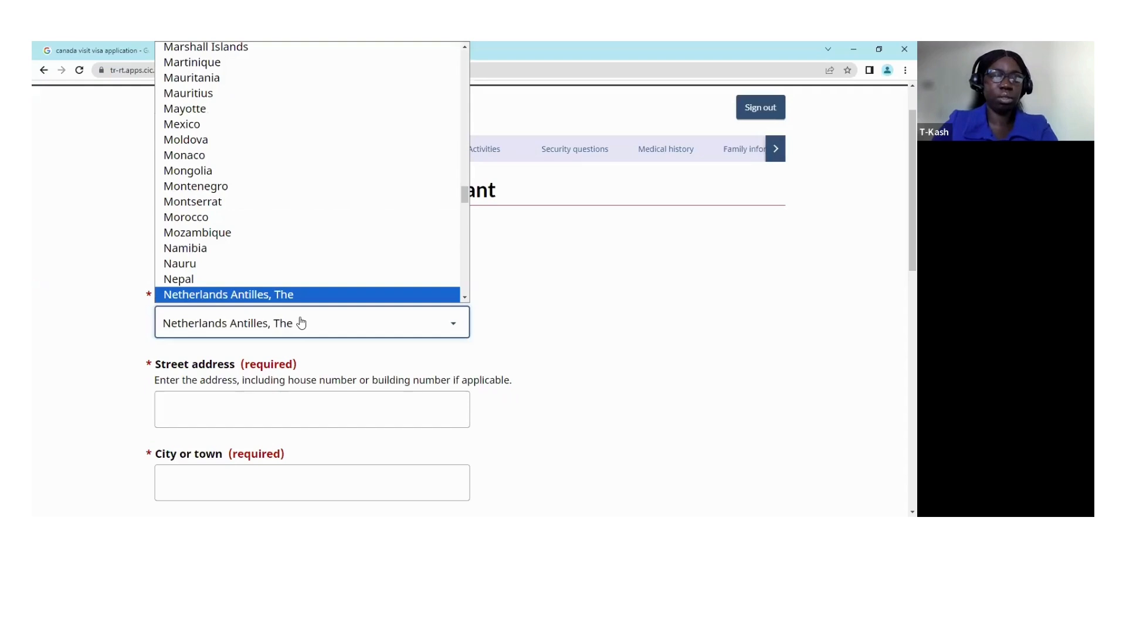
pyautogui.press('n')
pyautogui.press('n')
pyautogui.press('n')
pyautogui.press('n')
pyautogui.press('n')
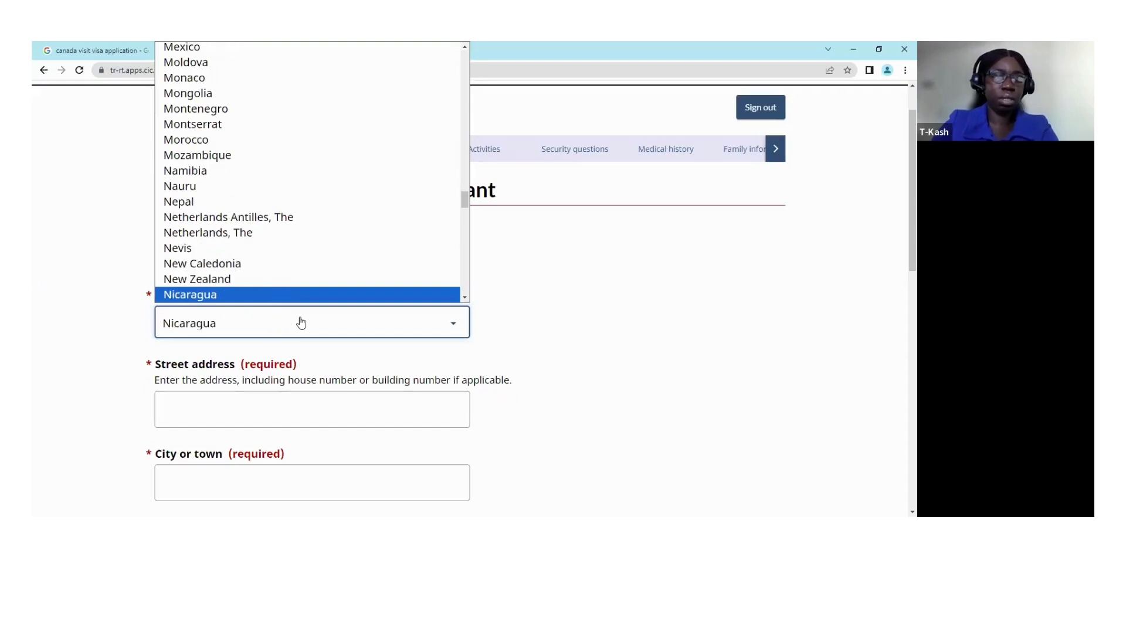
pyautogui.press('n')
pyautogui.press('n')
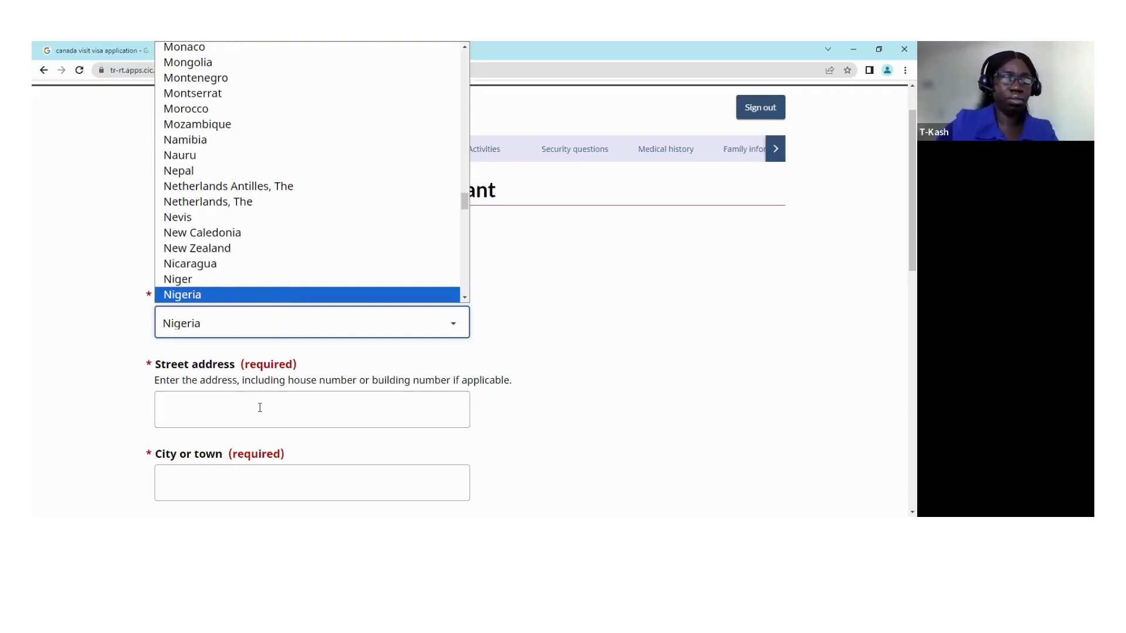
# Fill in the street address and city Abuja, and mark the mailing address as the same
pyautogui.click(259, 407)
pyautogui.write('2345')
pyautogui.click(253, 477)
pyautogui.write('Abuja')
pyautogui.scroll(-3, 285, 391)
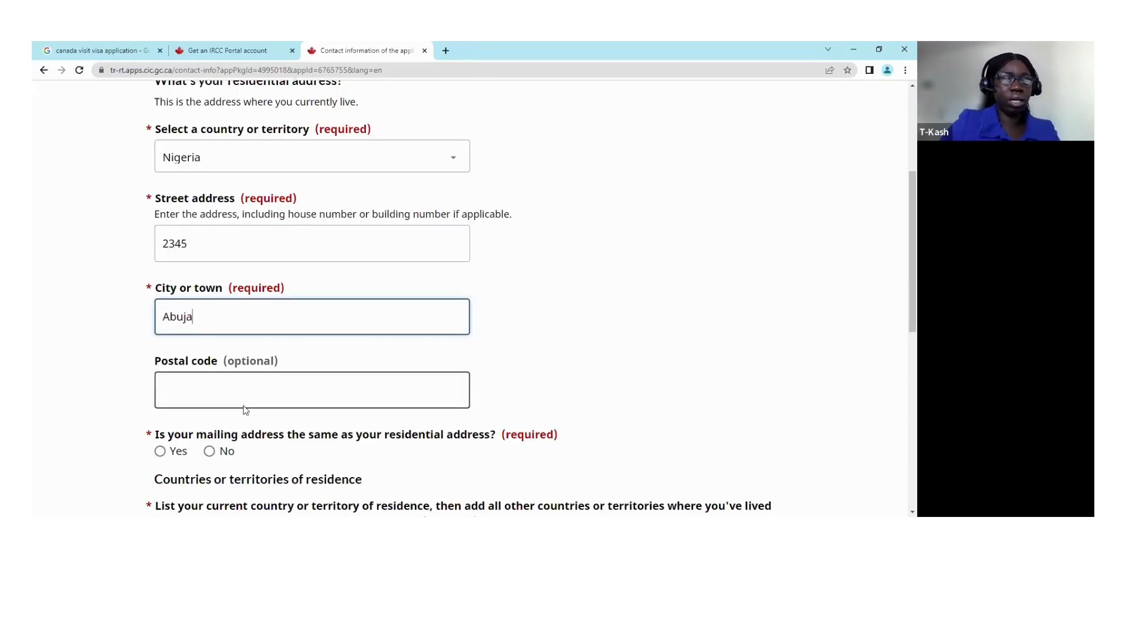
pyautogui.scroll(-2, 187, 386)
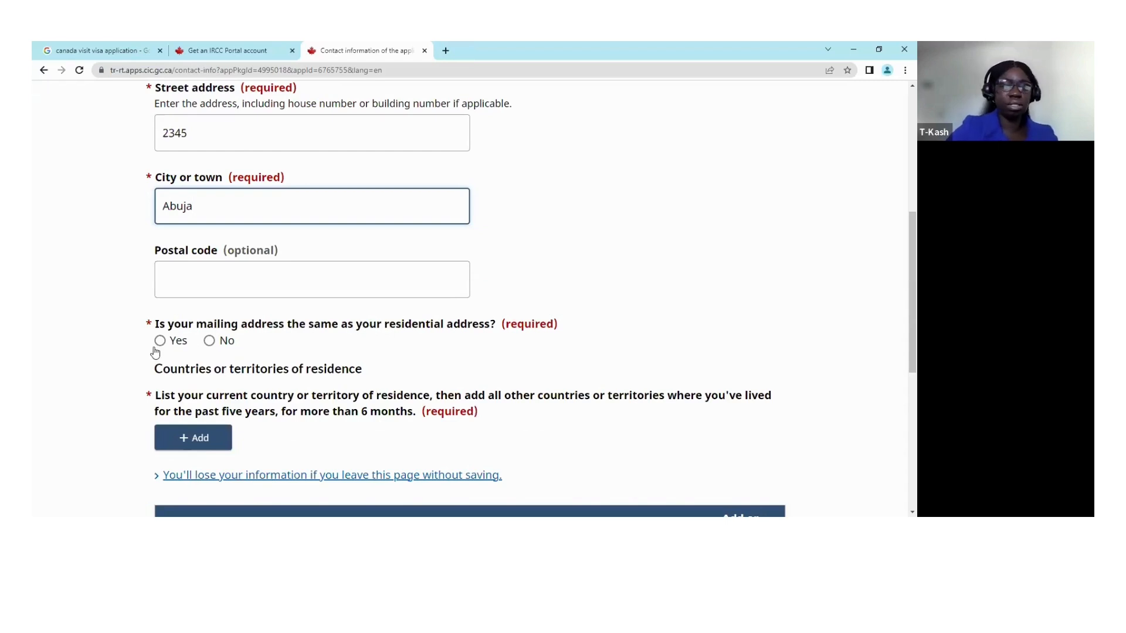
pyautogui.click(159, 340)
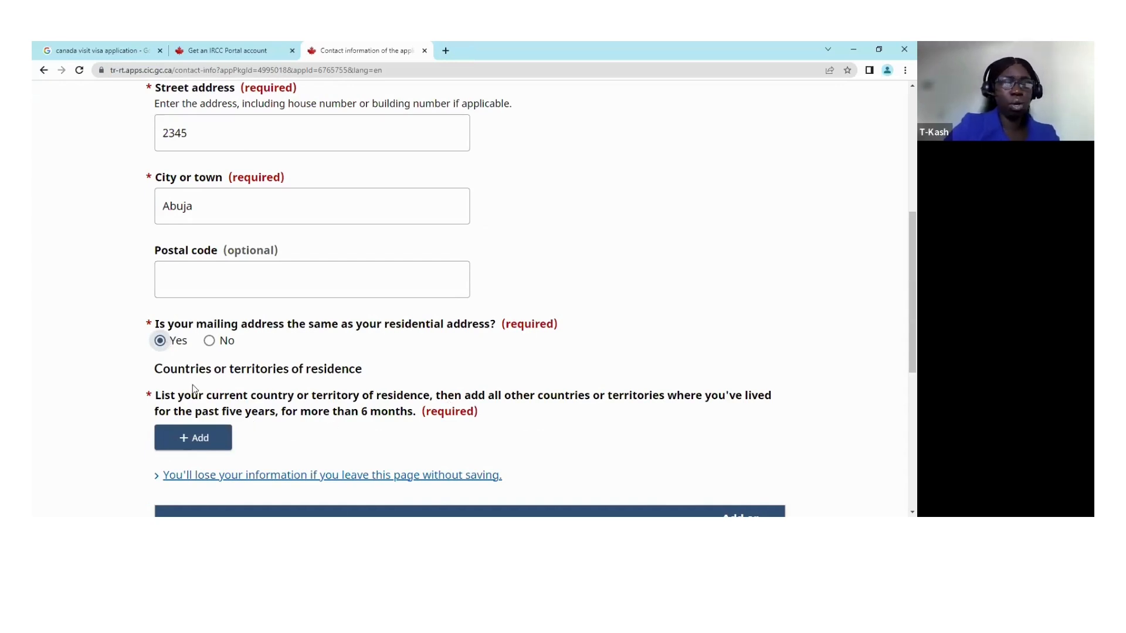
pyautogui.scroll(-2, 495, 344)
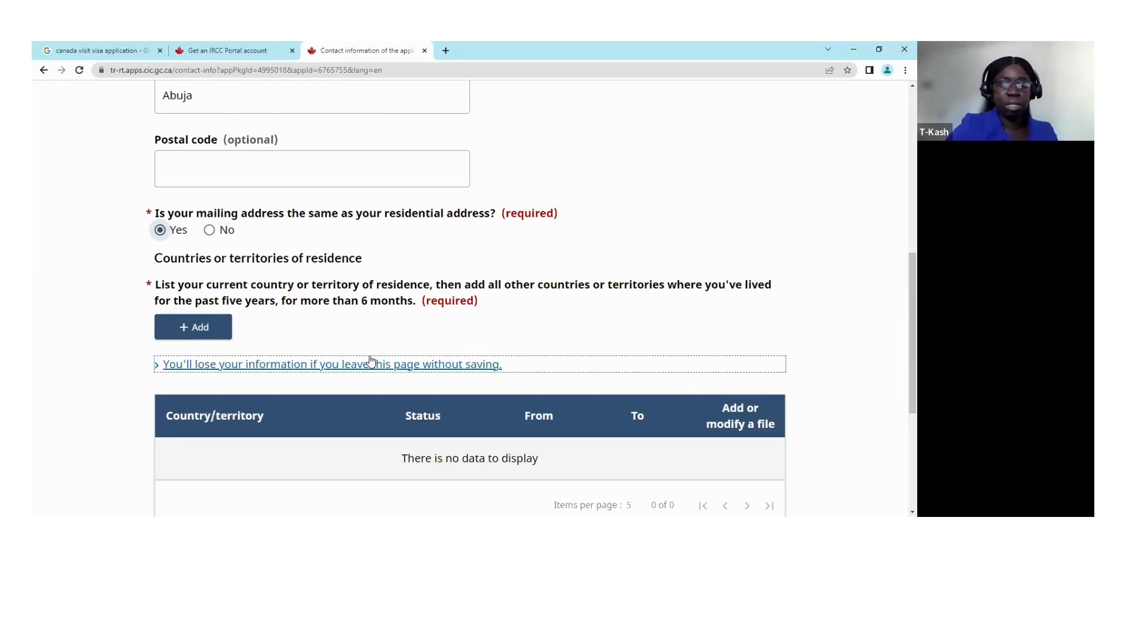
pyautogui.scroll(-3, 371, 362)
pyautogui.scroll(5, 372, 296)
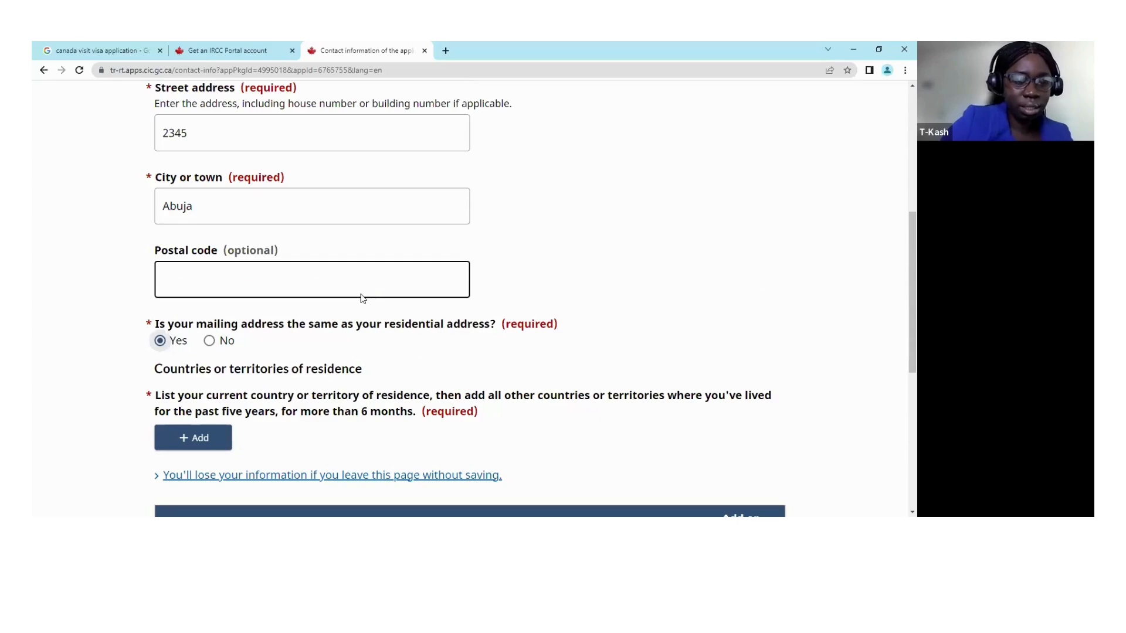
pyautogui.scroll(5, 252, 222)
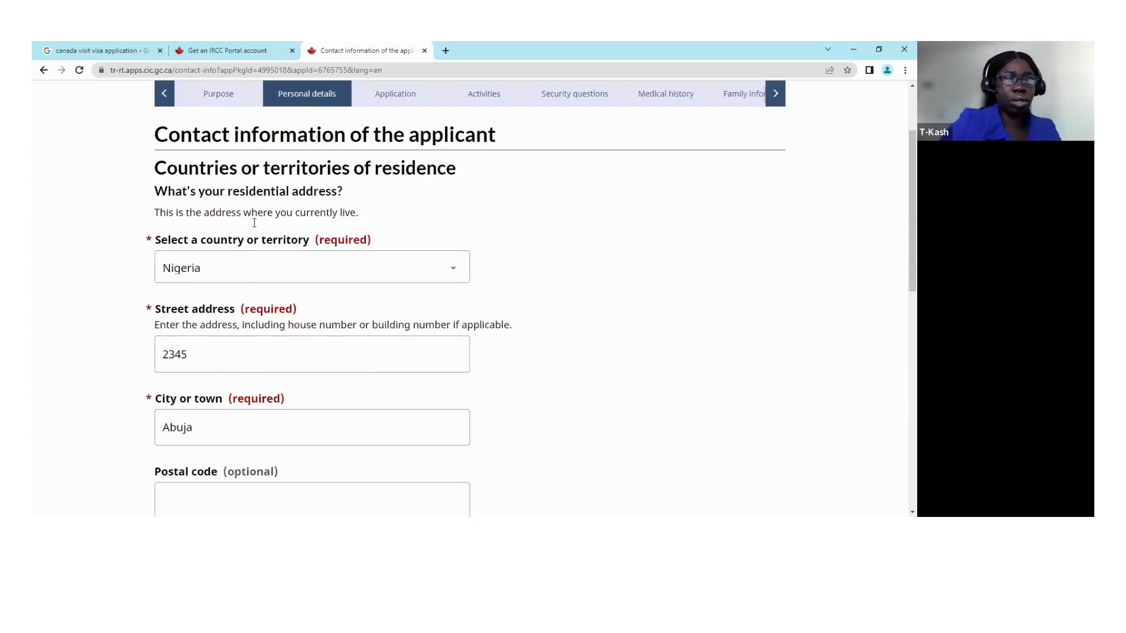
pyautogui.scroll(-7, 196, 322)
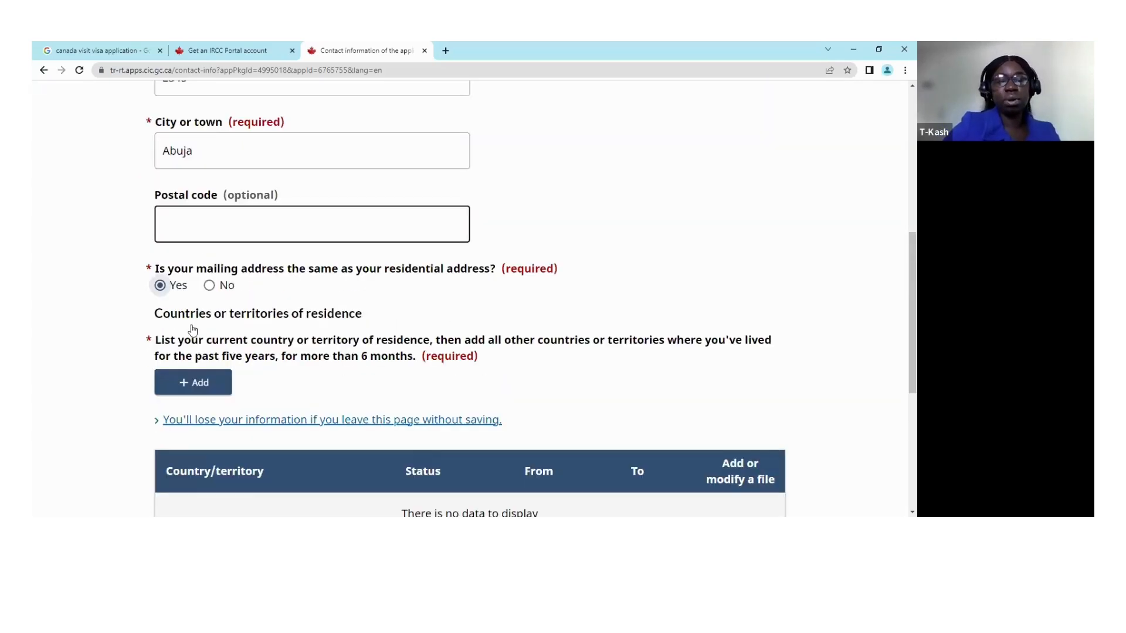
# Add a new country of residence entry with Nigeria as the country
pyautogui.click(193, 328)
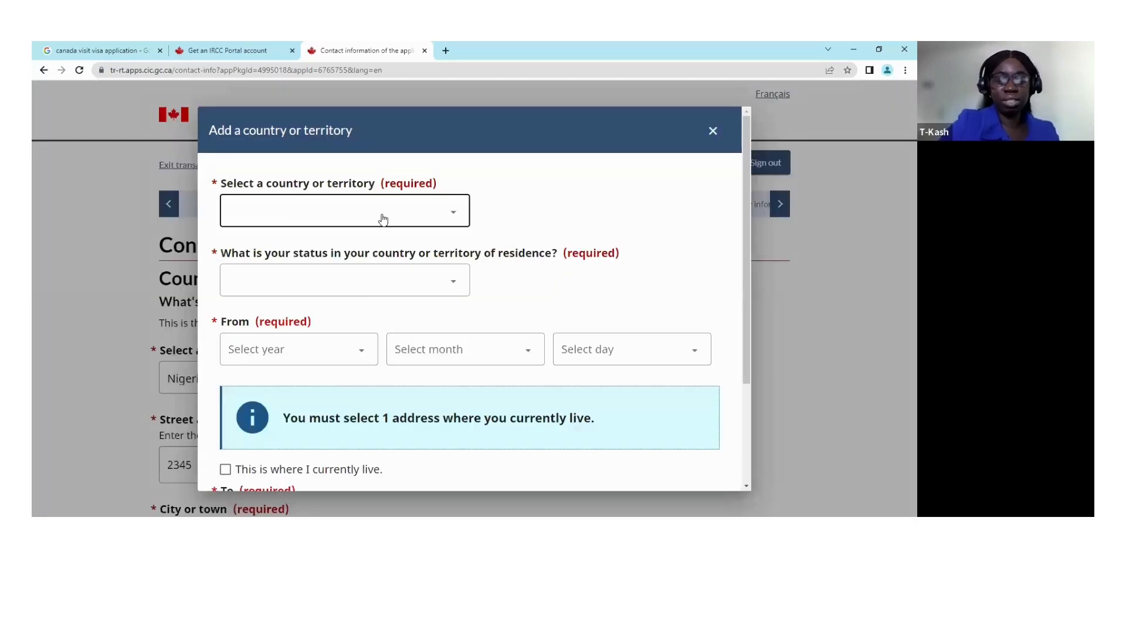
pyautogui.click(383, 220)
pyautogui.press('n')
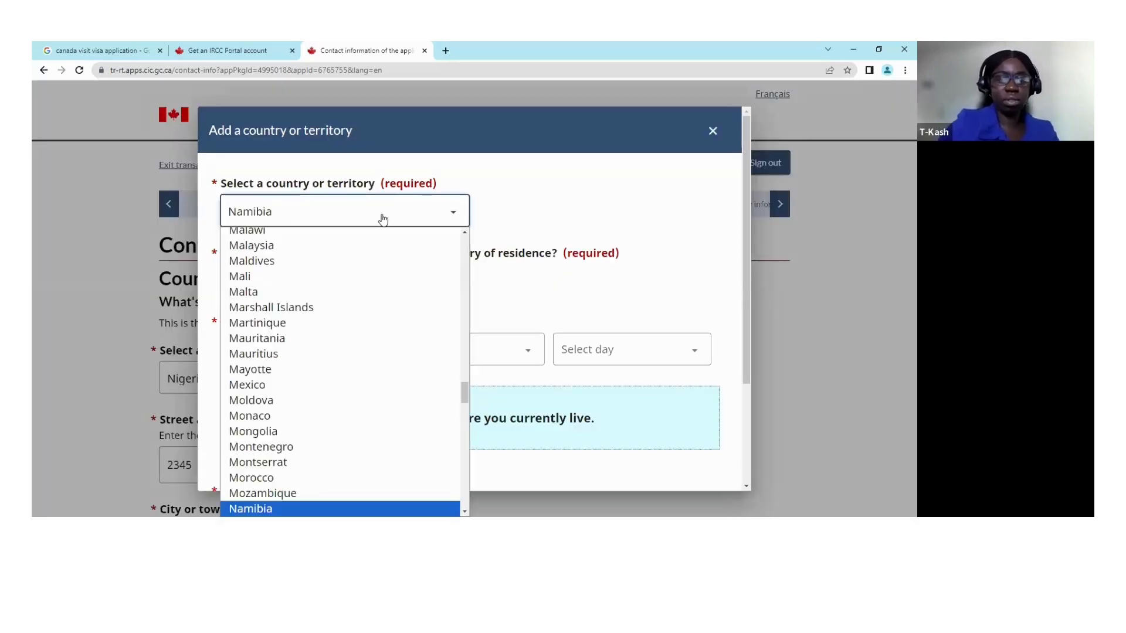
pyautogui.press('Return')
pyautogui.scroll(-1, 363, 278)
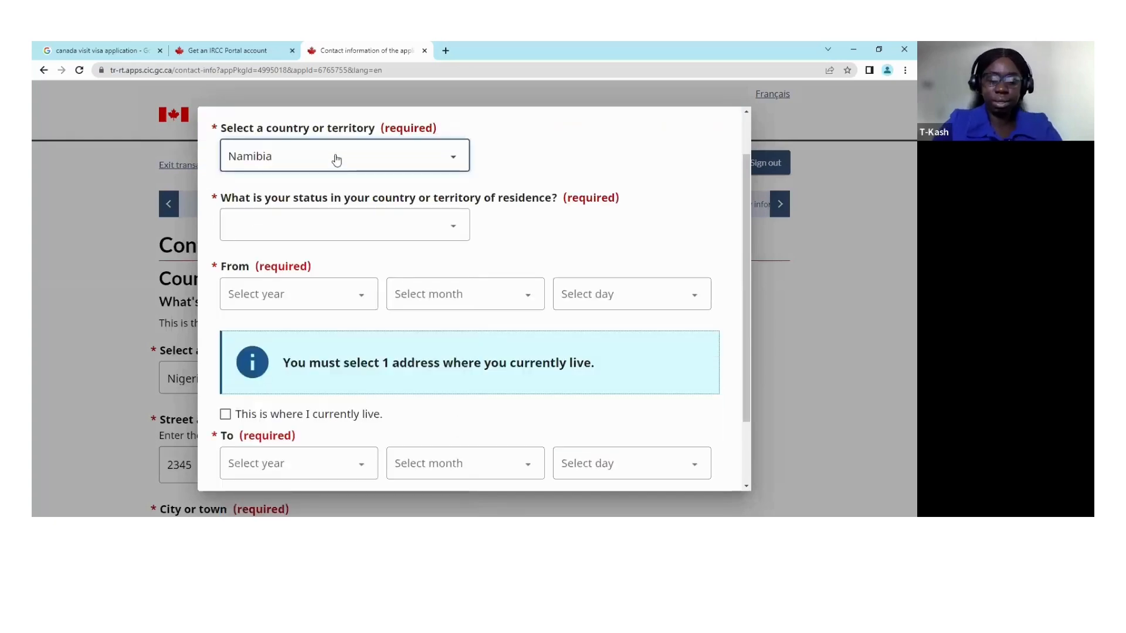
pyautogui.click(336, 157)
pyautogui.press('Down')
pyautogui.press('Down')
pyautogui.press('Down')
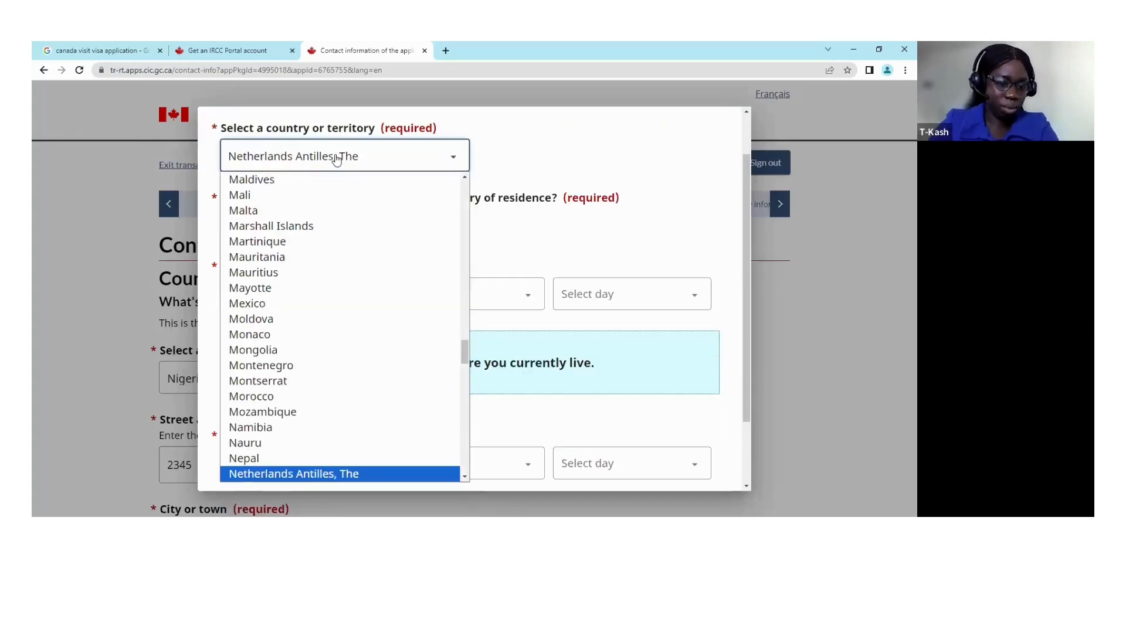
pyautogui.press('Down')
pyautogui.press('Down')
pyautogui.press('Down')
pyautogui.press('Down')
pyautogui.press('Down')
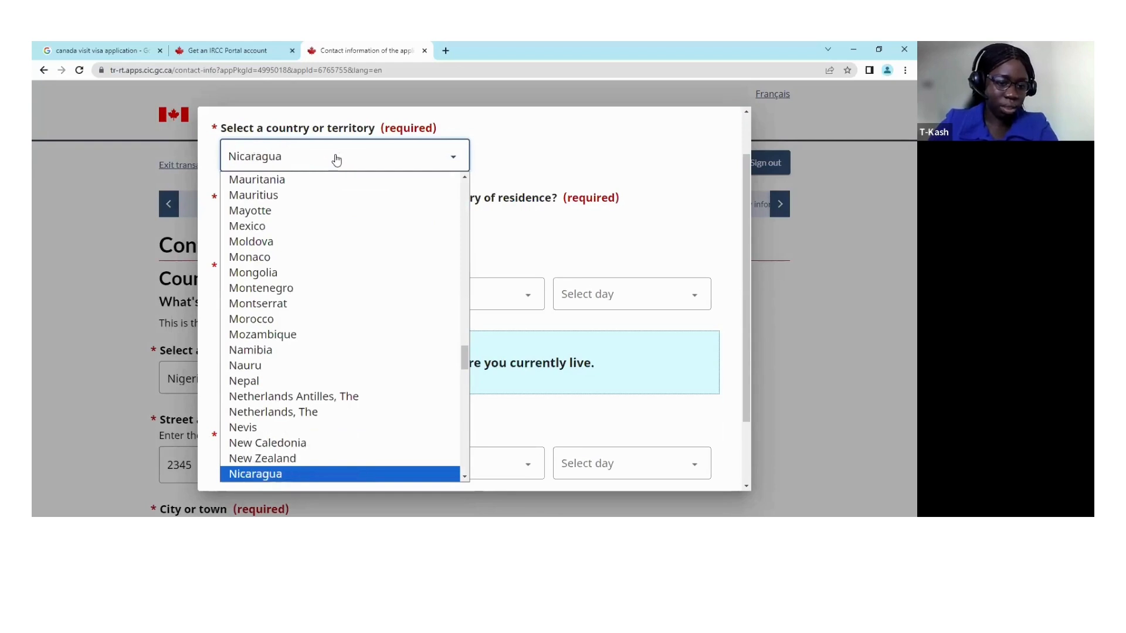
pyautogui.press('Down')
pyautogui.press('Down')
pyautogui.press('Return')
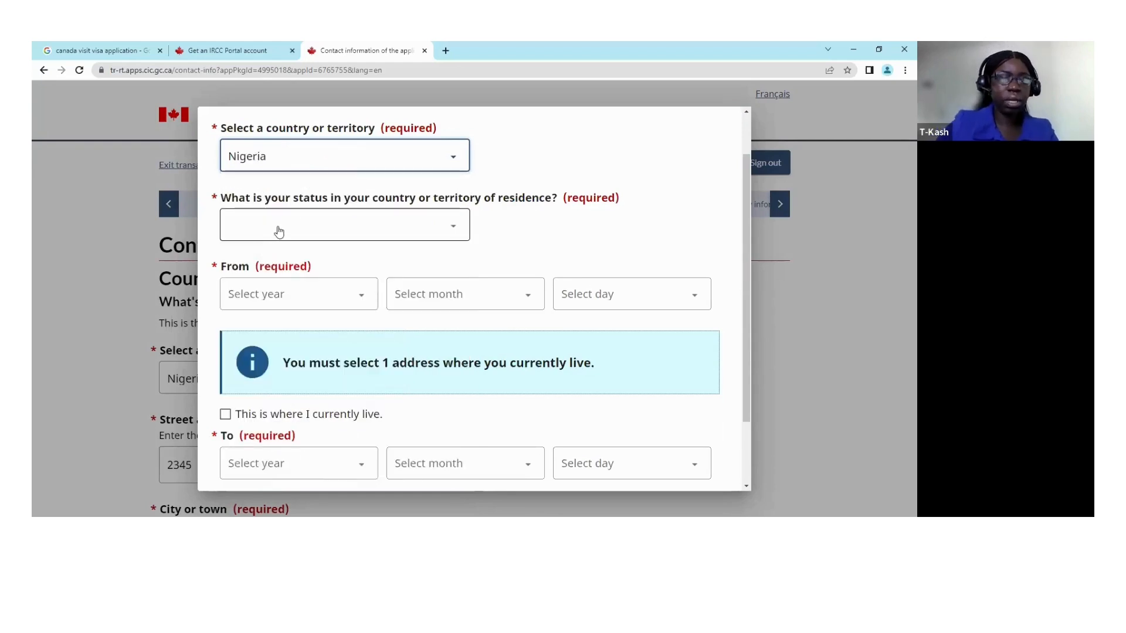
# Set status to Citizen from January 2000, mark it as the current residence, and save
pyautogui.click(279, 231)
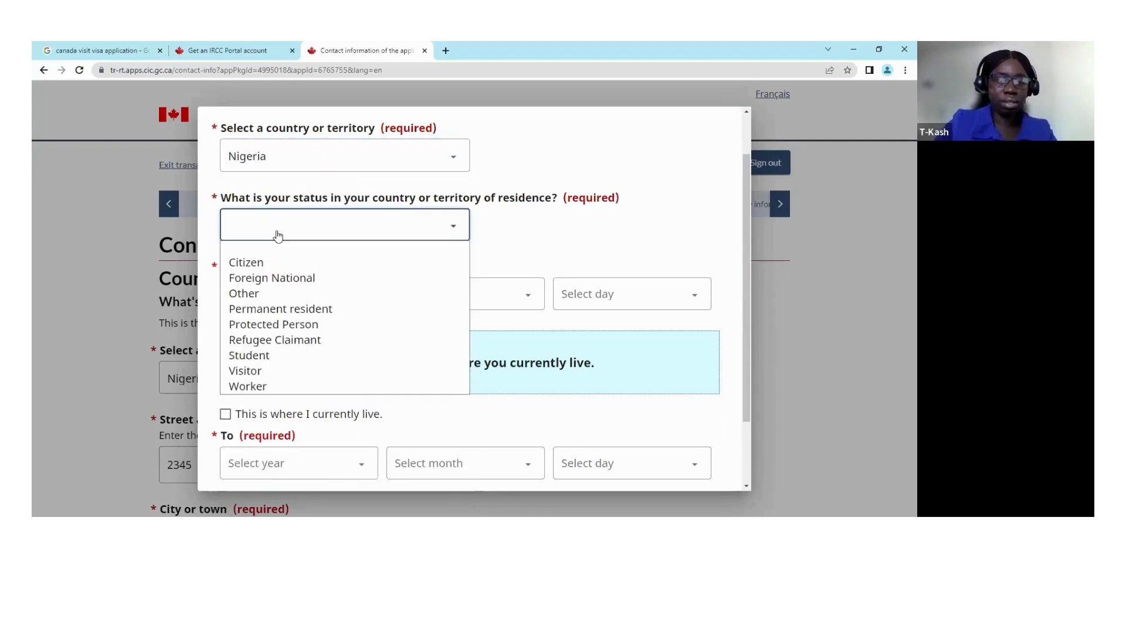
pyautogui.click(259, 262)
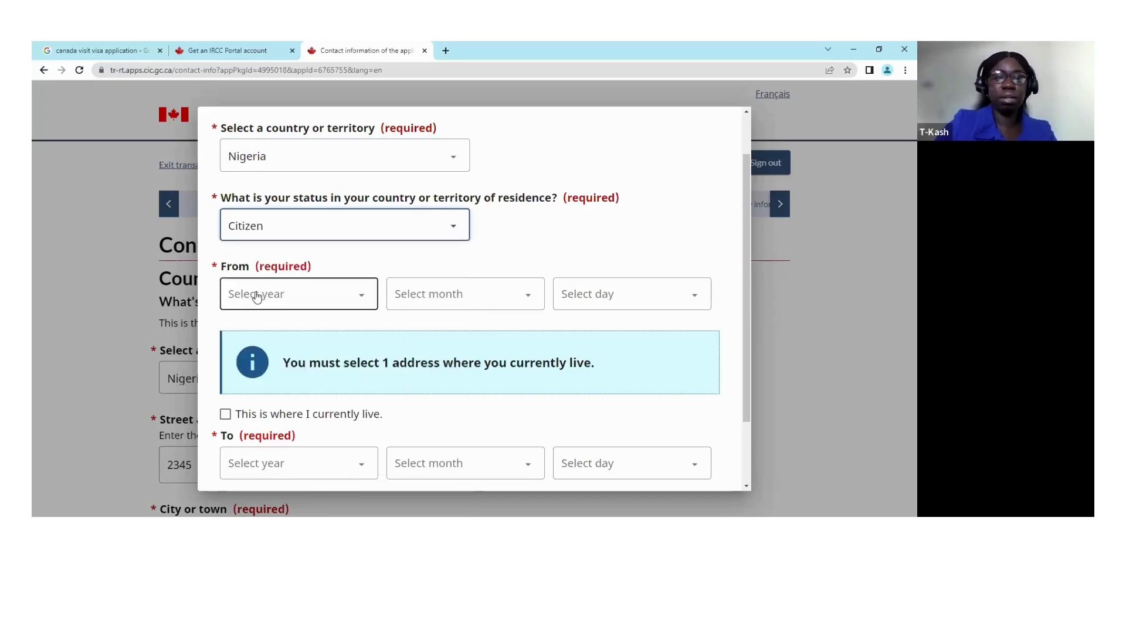
pyautogui.click(257, 297)
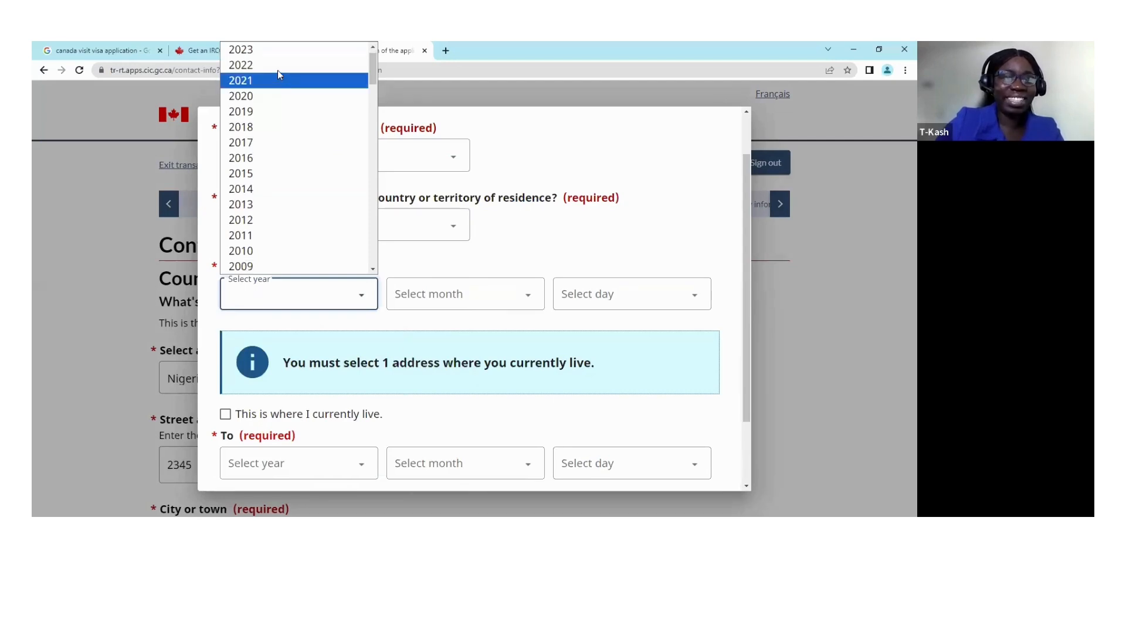
pyautogui.scroll(-3, 272, 234)
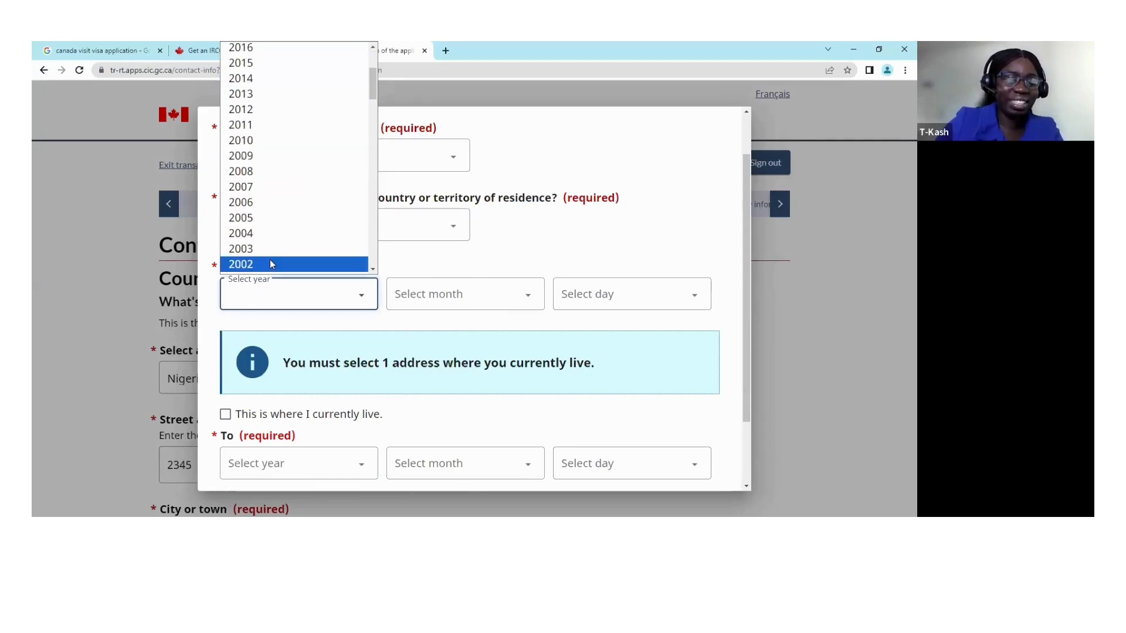
pyautogui.scroll(-3, 275, 234)
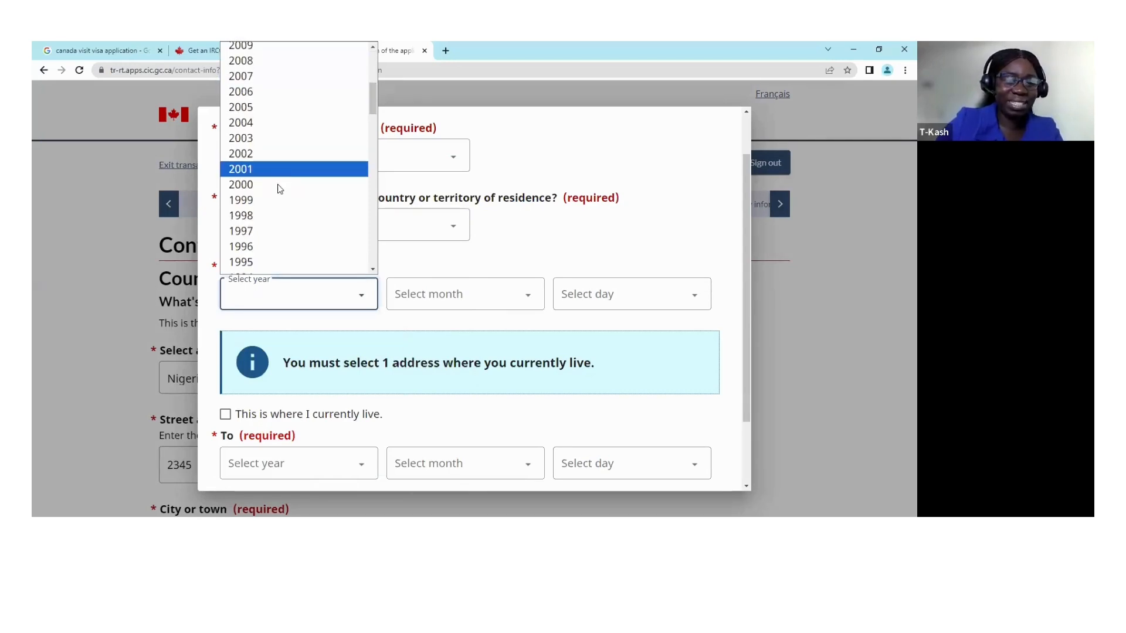
pyautogui.click(447, 294)
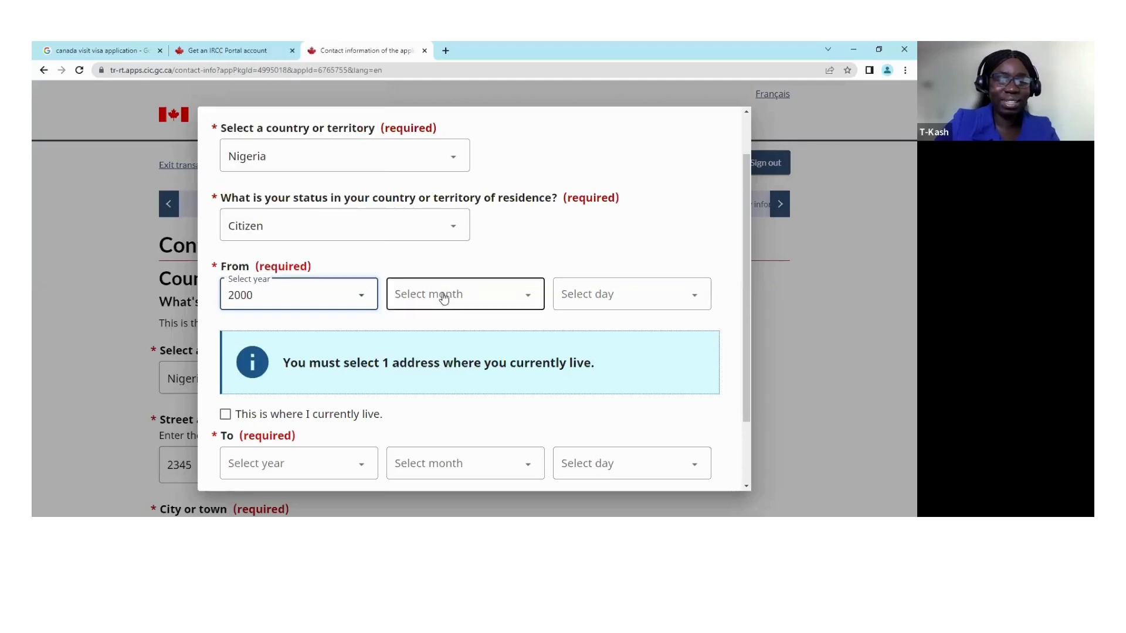
pyautogui.click(442, 295)
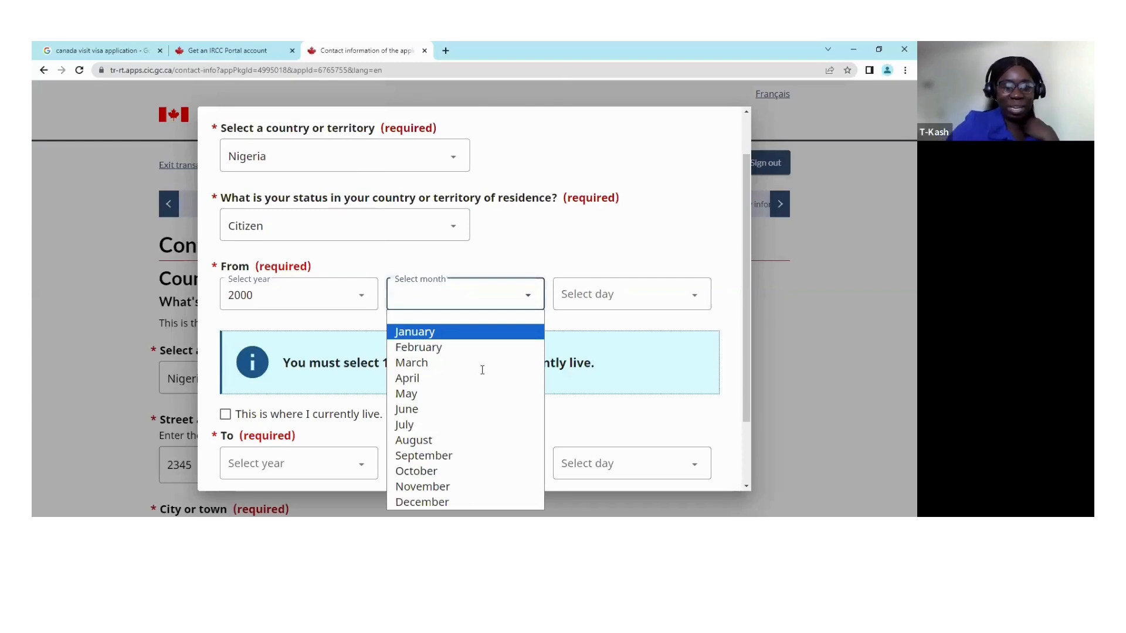
pyautogui.scroll(-1, 423, 397)
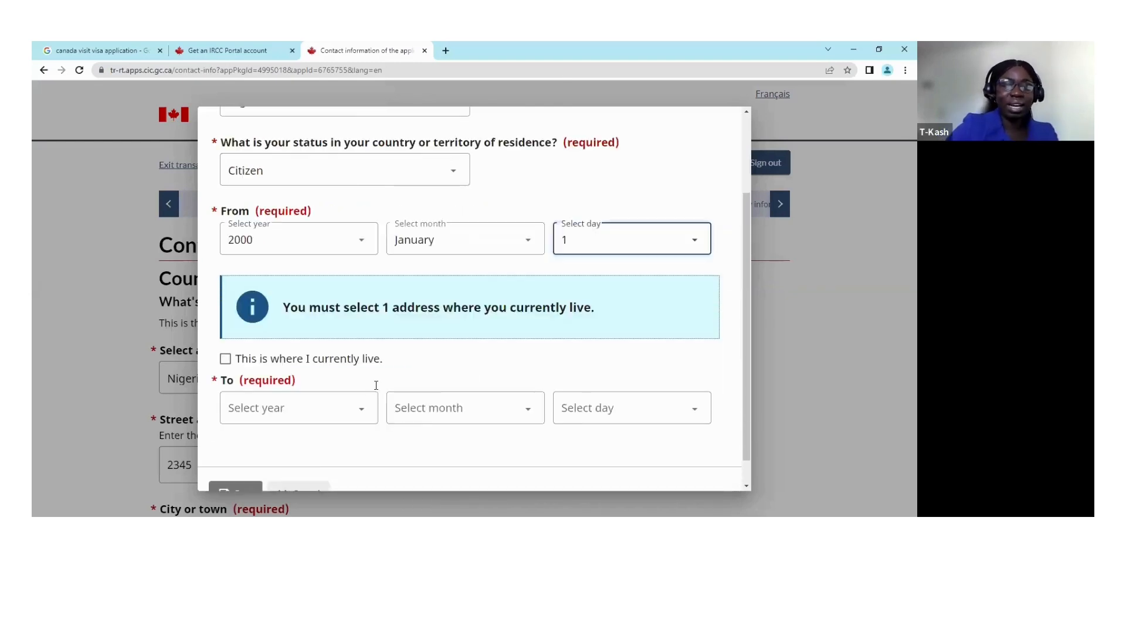
pyautogui.click(313, 362)
pyautogui.click(236, 466)
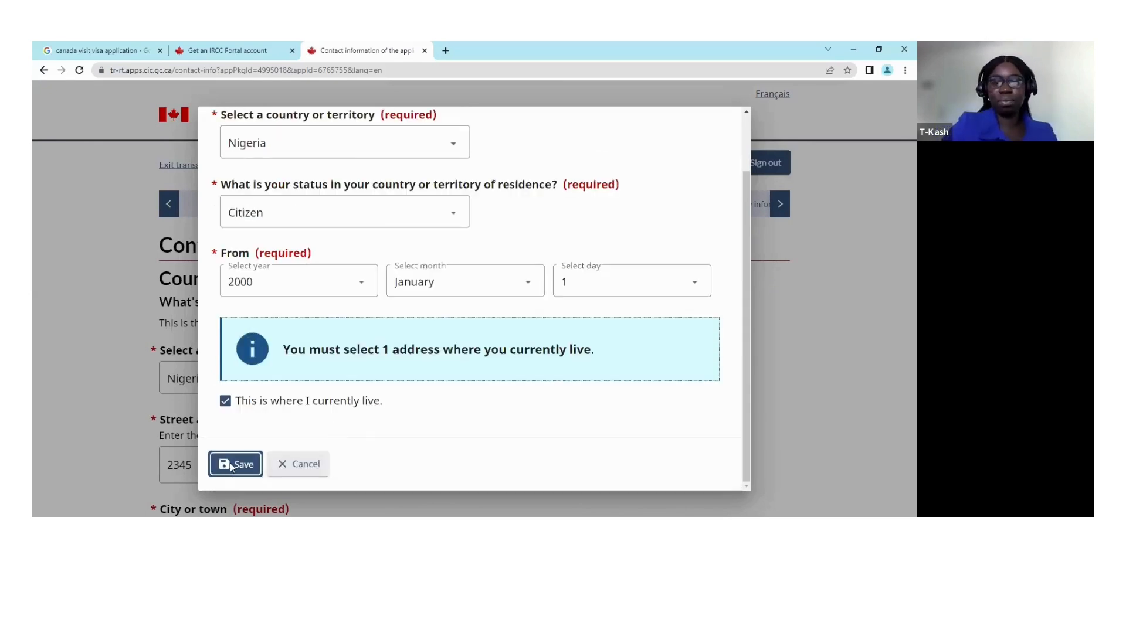
# Save the completed contact details and advance to the biometrics question page
pyautogui.scroll(-2, 757, 375)
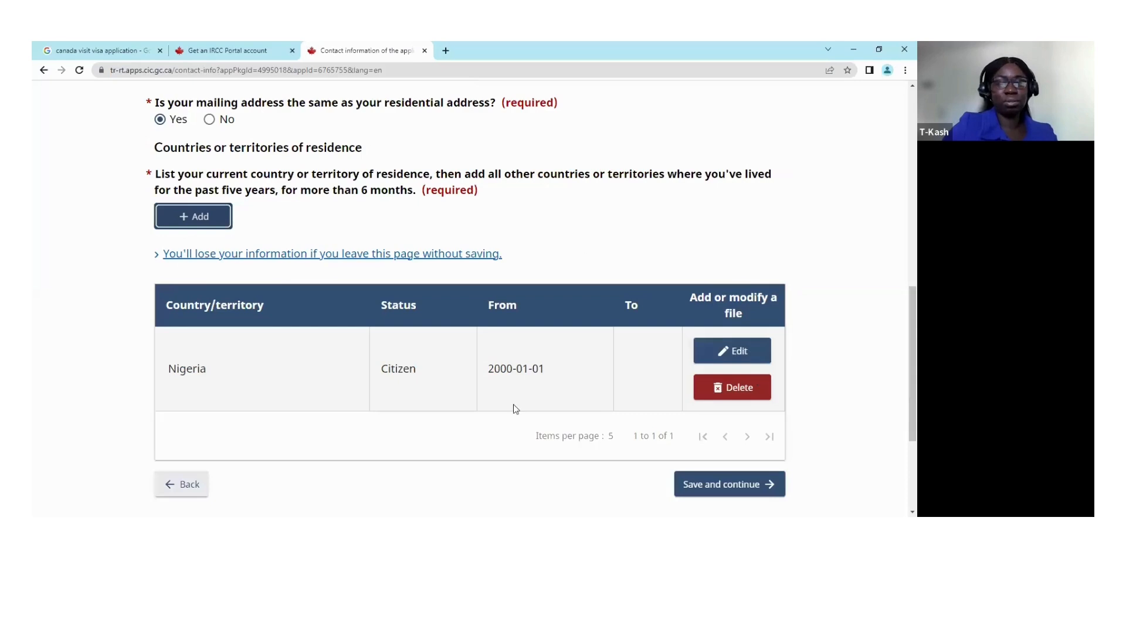
pyautogui.scroll(-2, 756, 375)
pyautogui.click(719, 379)
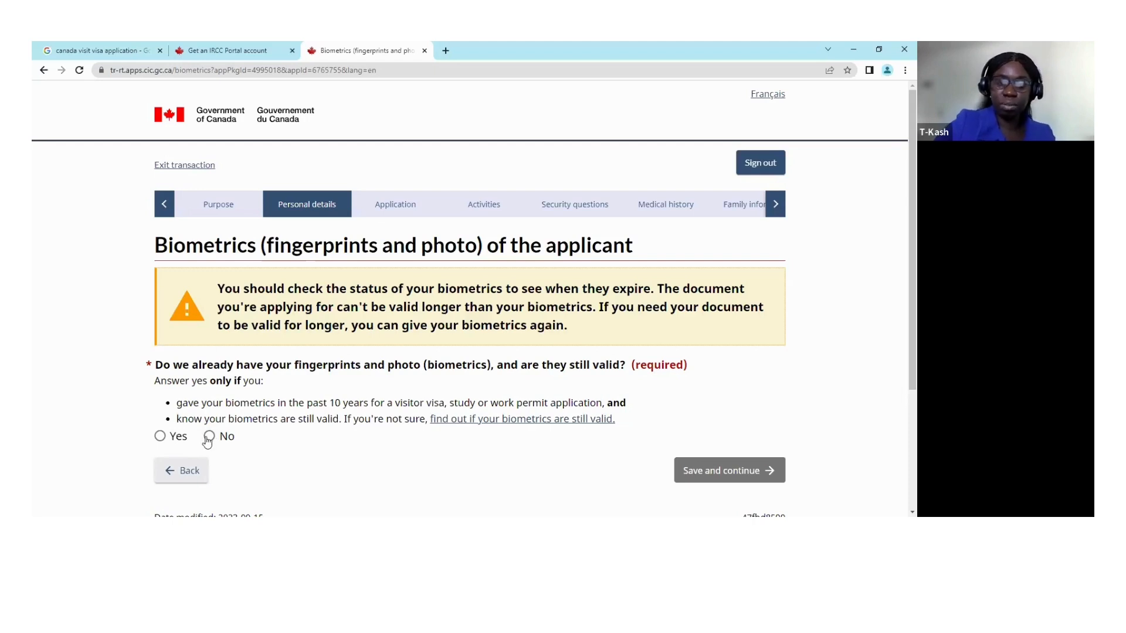
# Answer No to already having valid biometrics and save, reaching the Invitation page
pyautogui.click(208, 437)
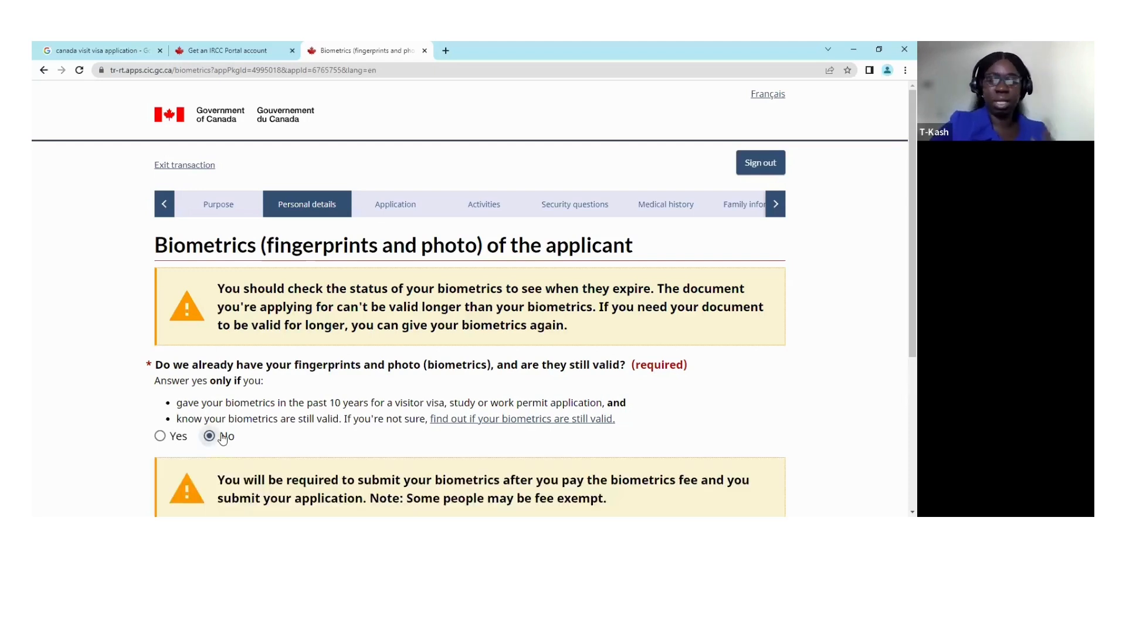
pyautogui.scroll(-2, 223, 432)
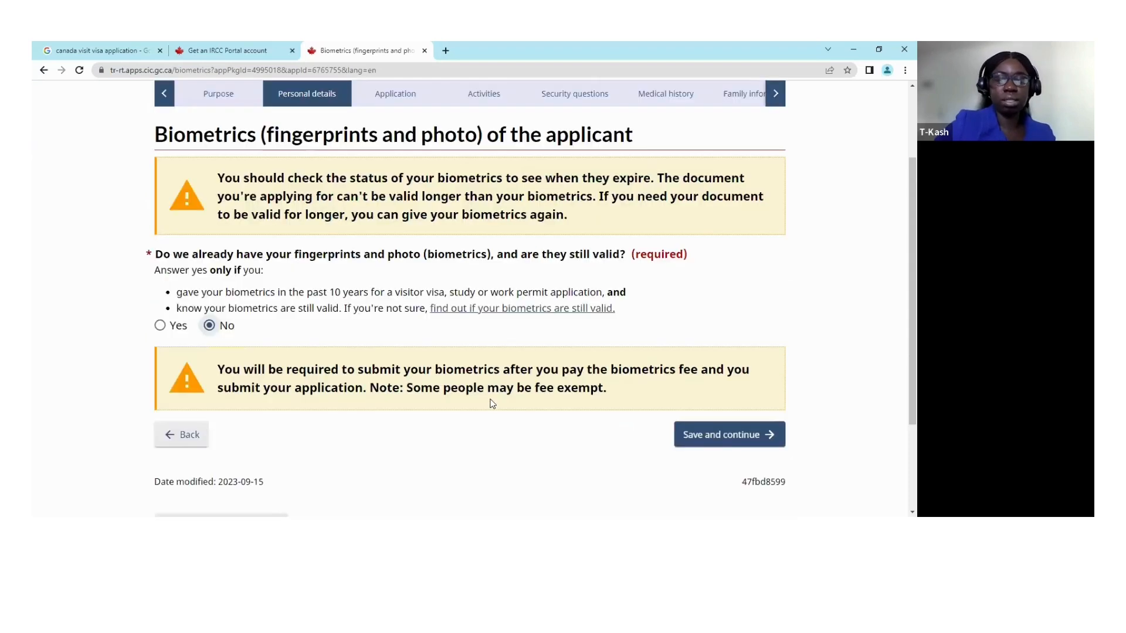
pyautogui.click(719, 441)
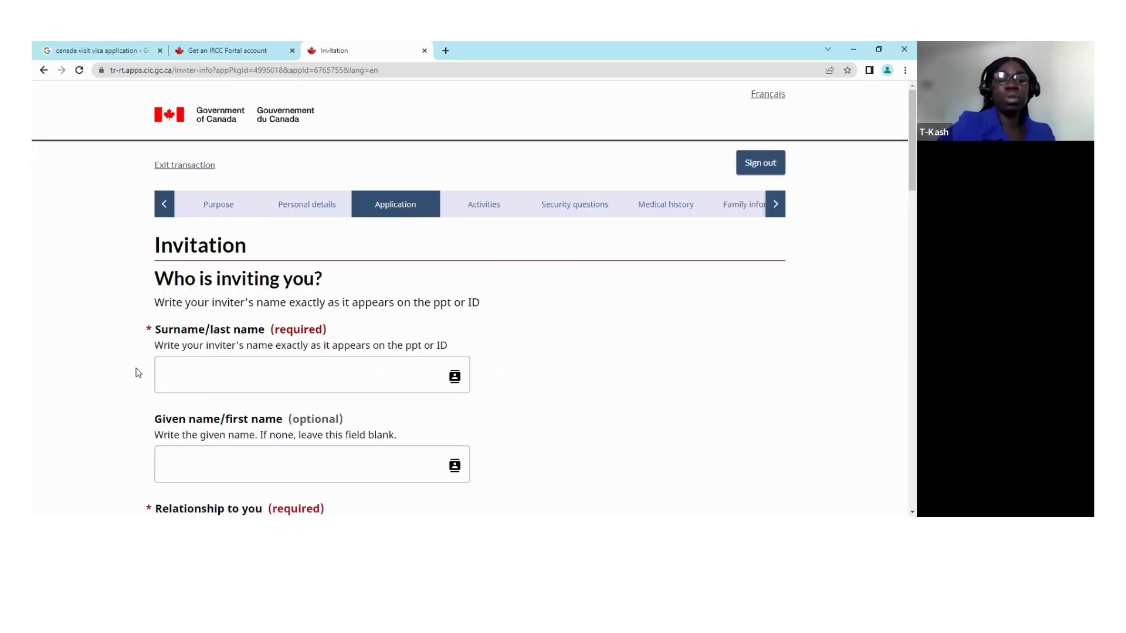
pyautogui.click(203, 382)
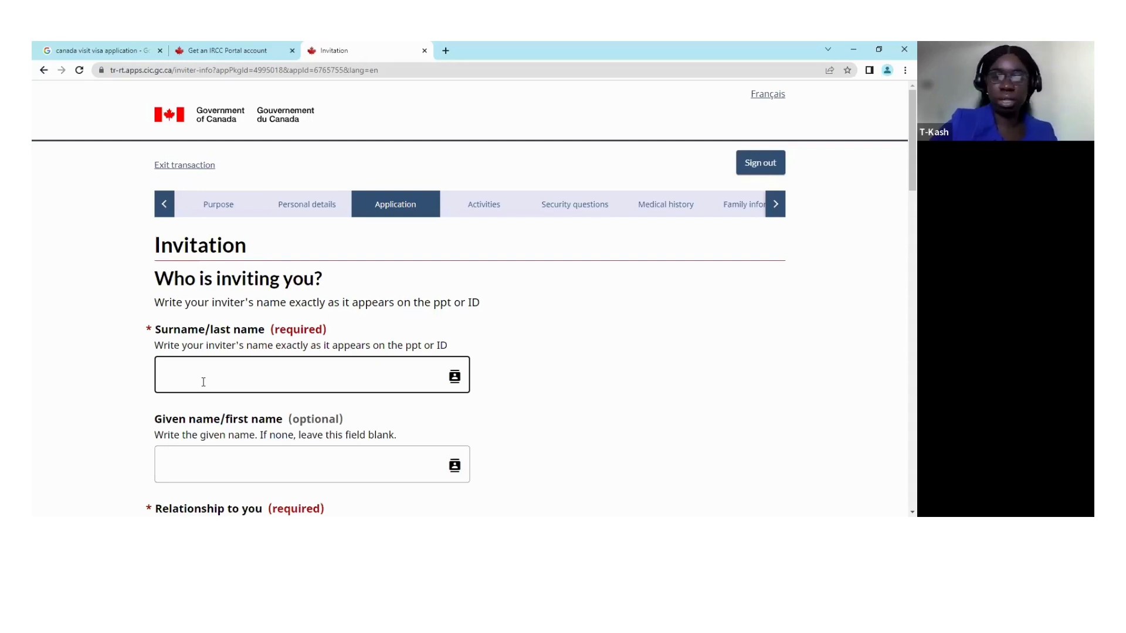
# Enter the inviter's surname and given name
pyautogui.click(203, 381)
pyautogui.write('demo')
pyautogui.click(171, 466)
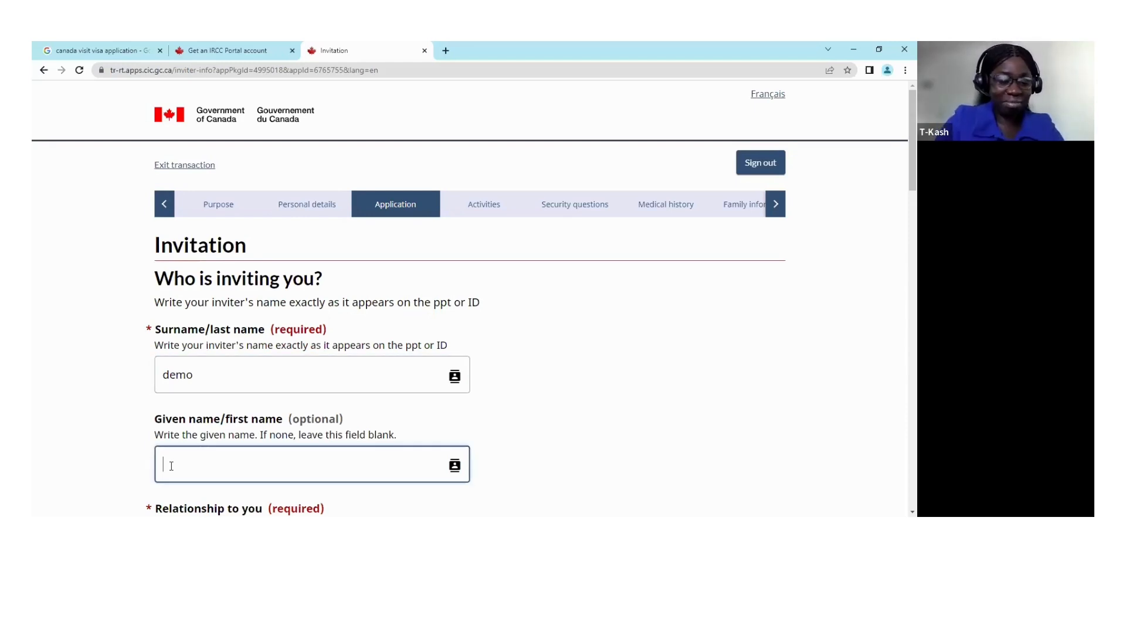
pyautogui.write('Example')
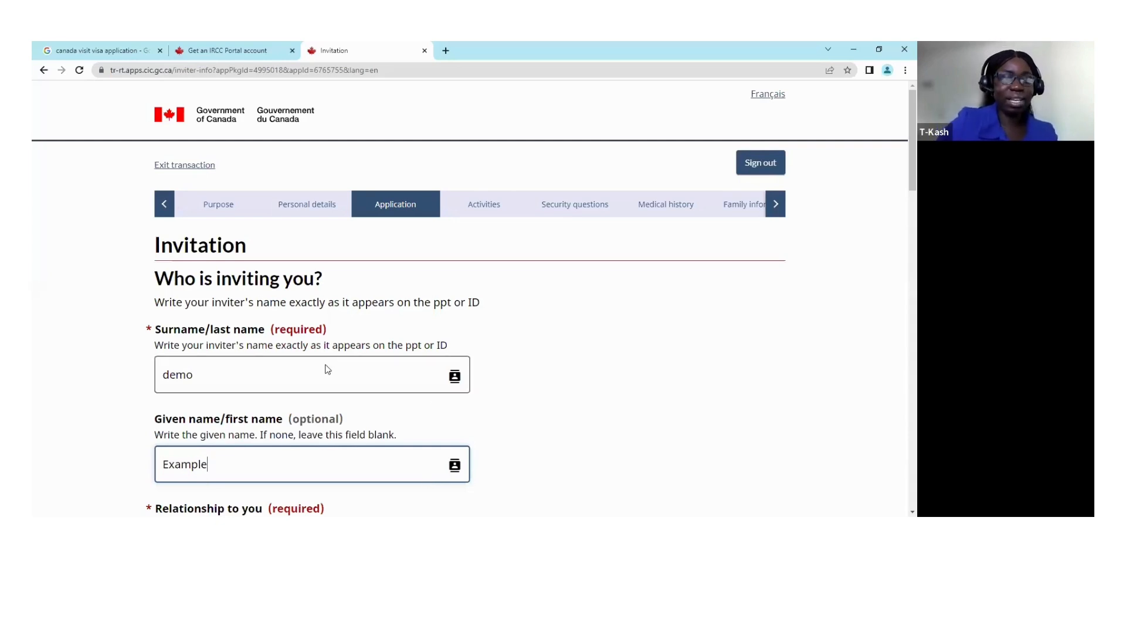
# Set the inviter's relationship to Family member
pyautogui.scroll(-2, 278, 394)
pyautogui.click(258, 432)
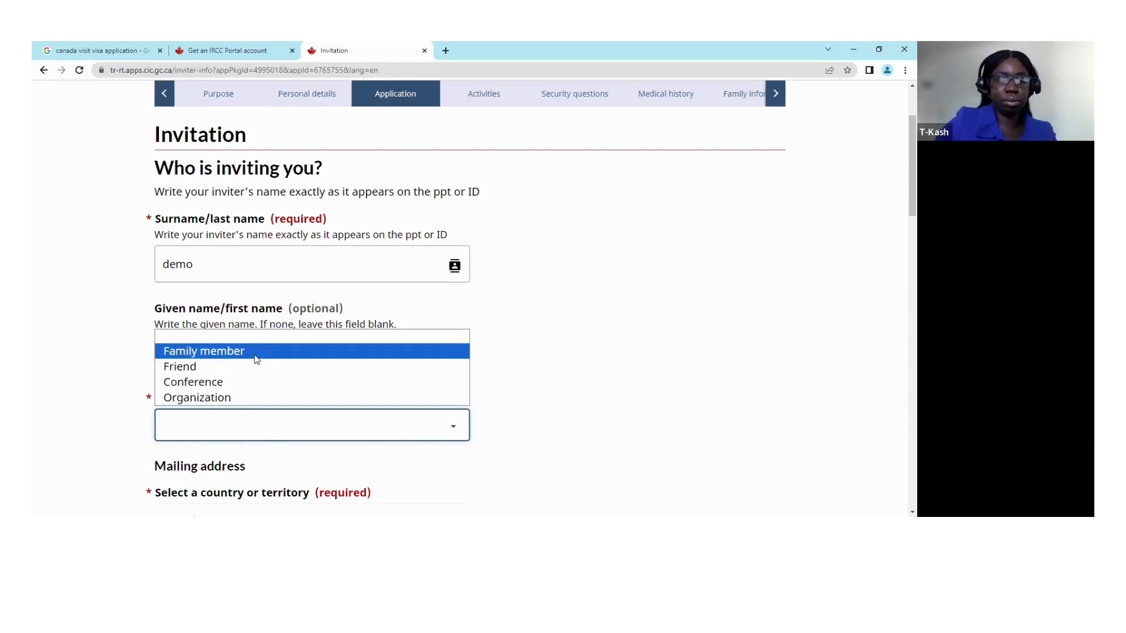
pyautogui.click(458, 427)
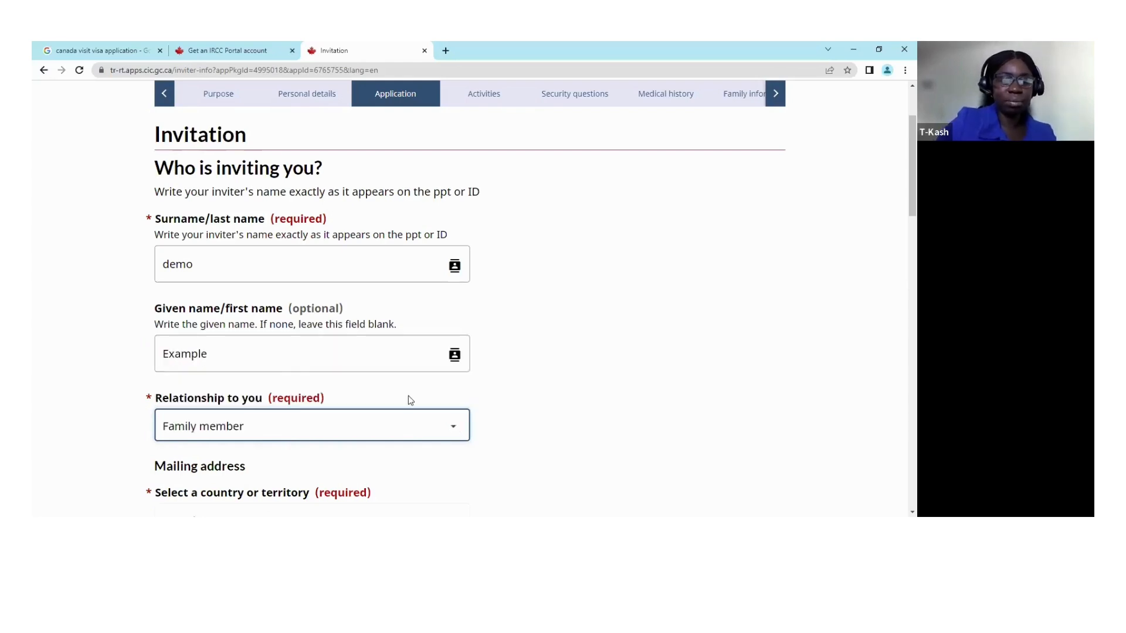
pyautogui.scroll(-2, 222, 409)
pyautogui.click(225, 412)
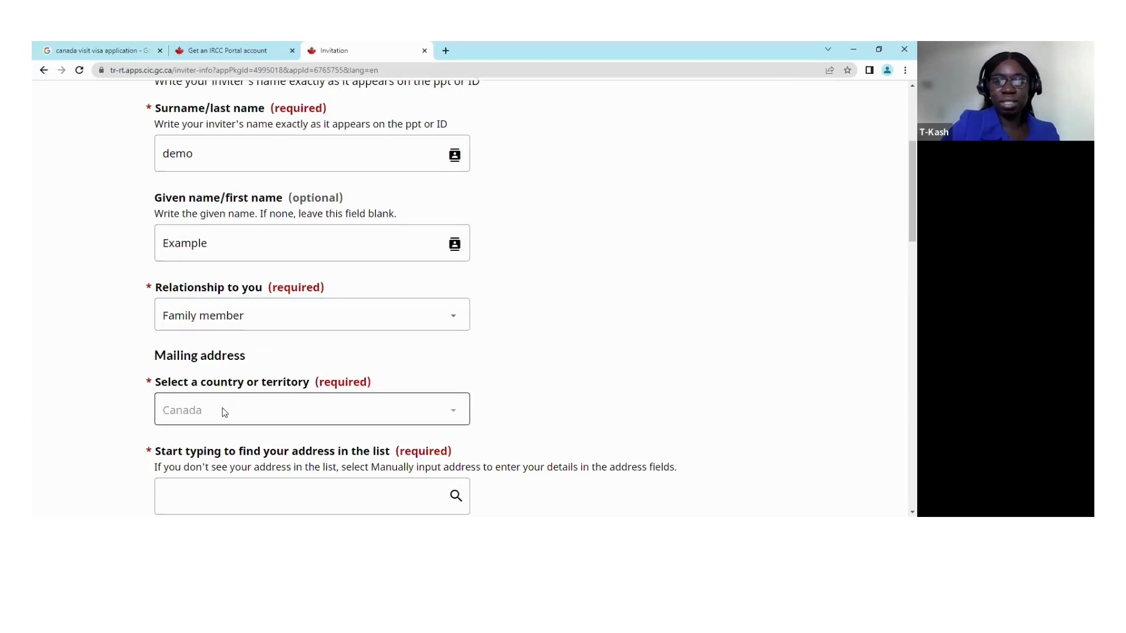
pyautogui.scroll(-2, 290, 389)
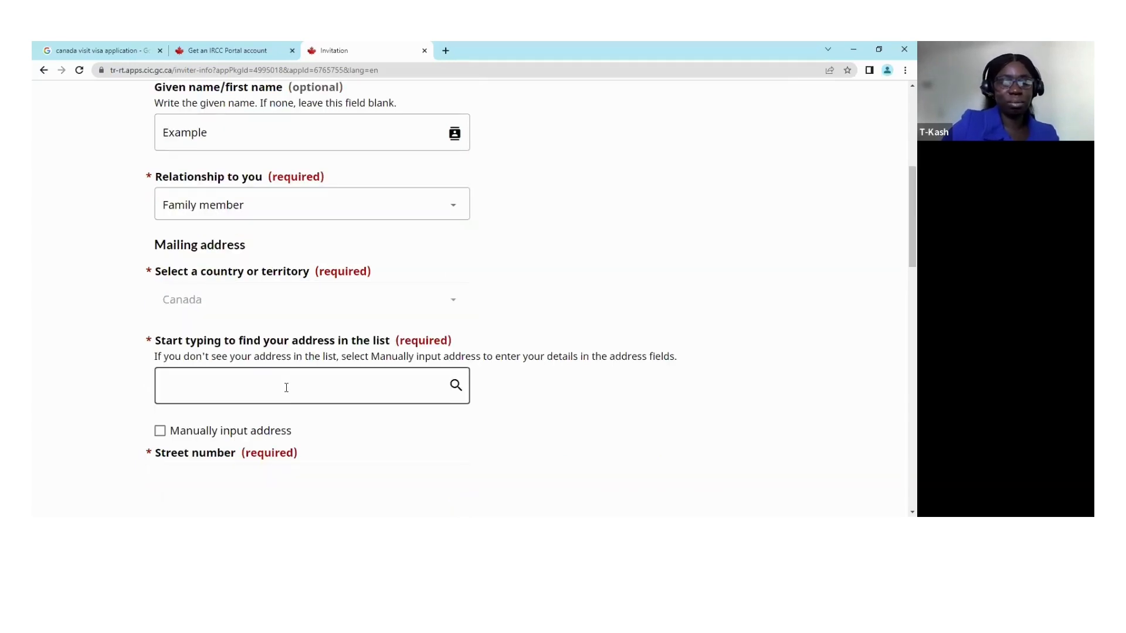
pyautogui.click(286, 388)
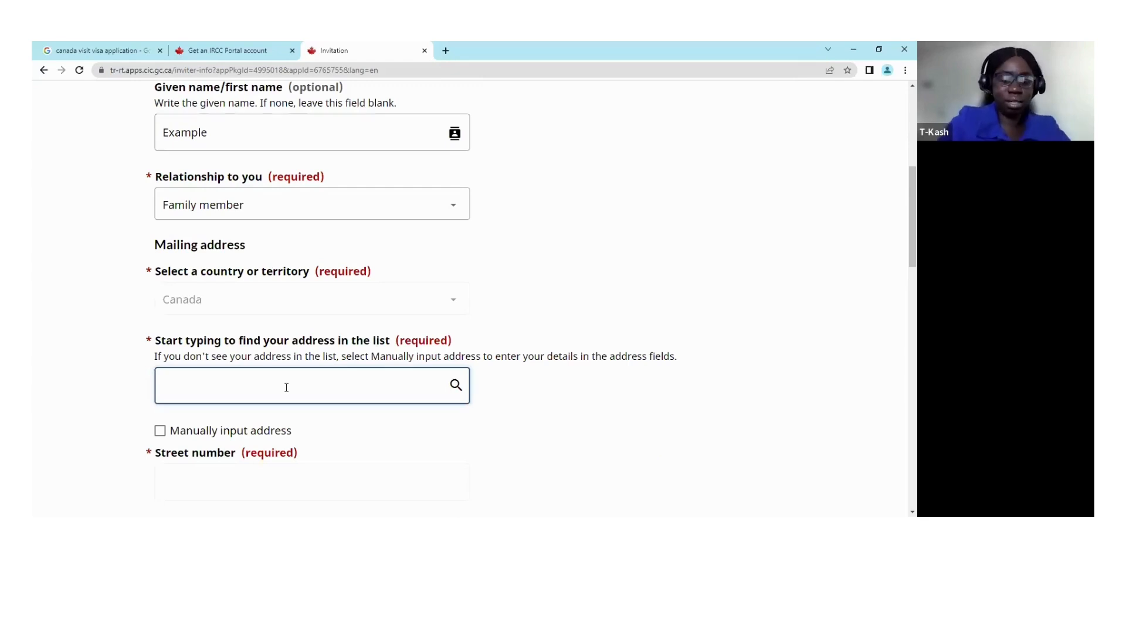
pyautogui.write('345')
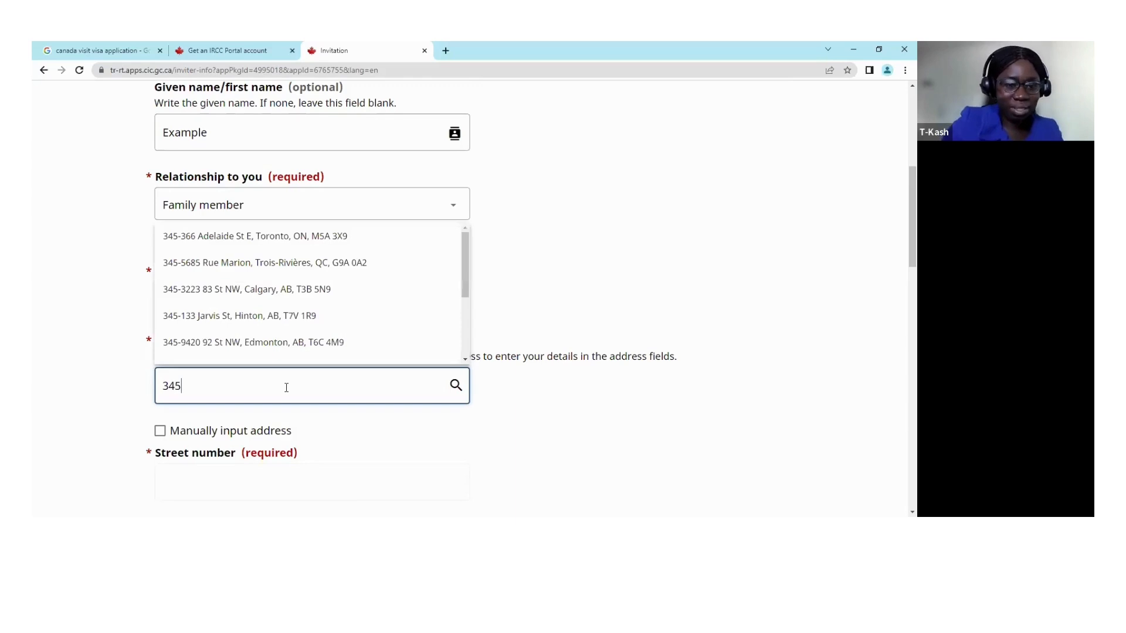
pyautogui.click(301, 237)
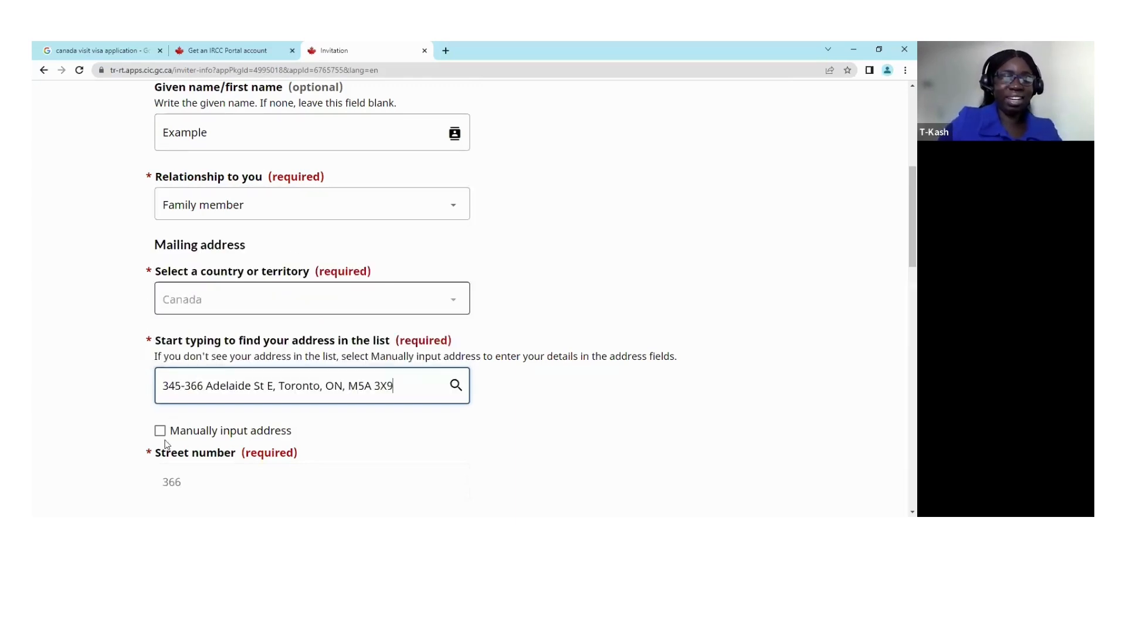
pyautogui.scroll(-3, 414, 388)
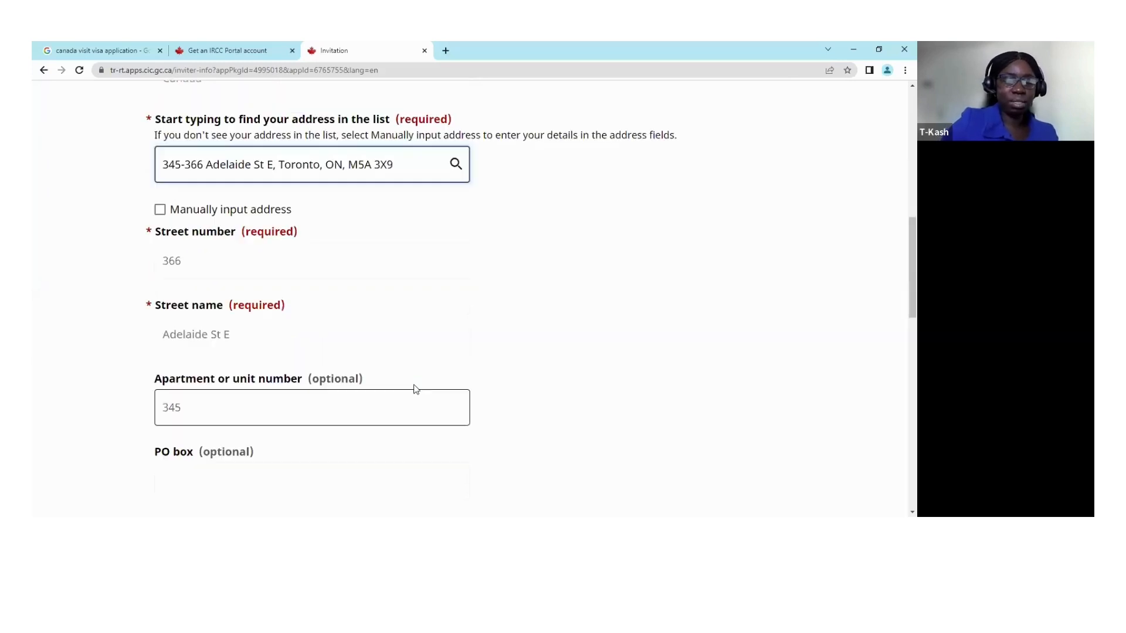
pyautogui.scroll(-3, 414, 389)
pyautogui.scroll(-3, 134, 344)
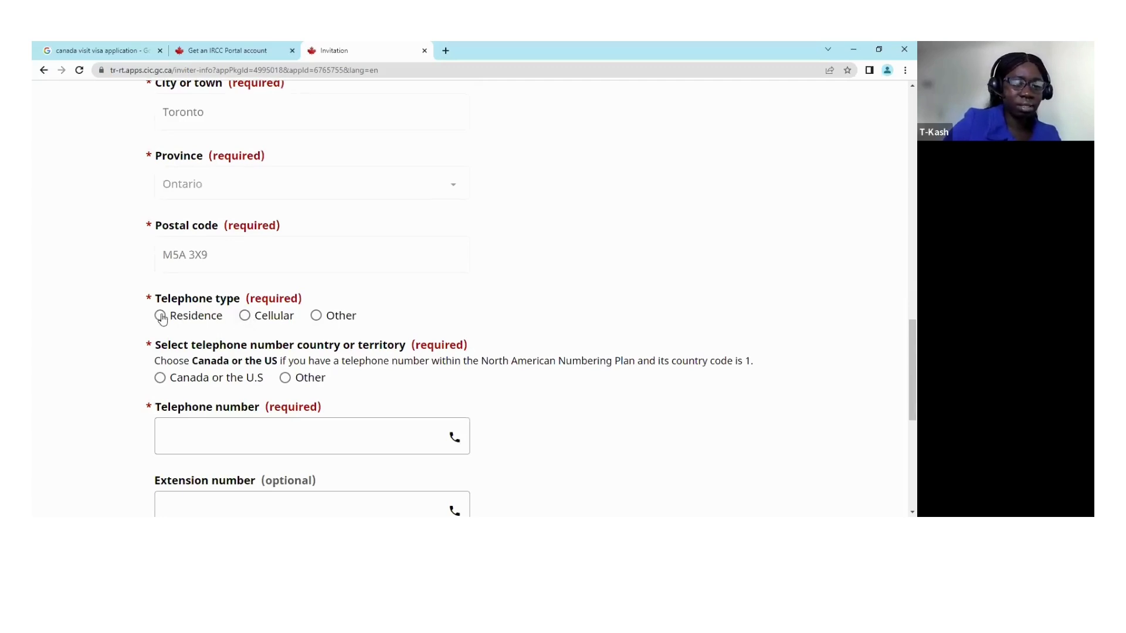
# Give the inviter's phone as a Cellular, Canada or the U.S. number and enter it
pyautogui.click(244, 316)
pyautogui.click(238, 432)
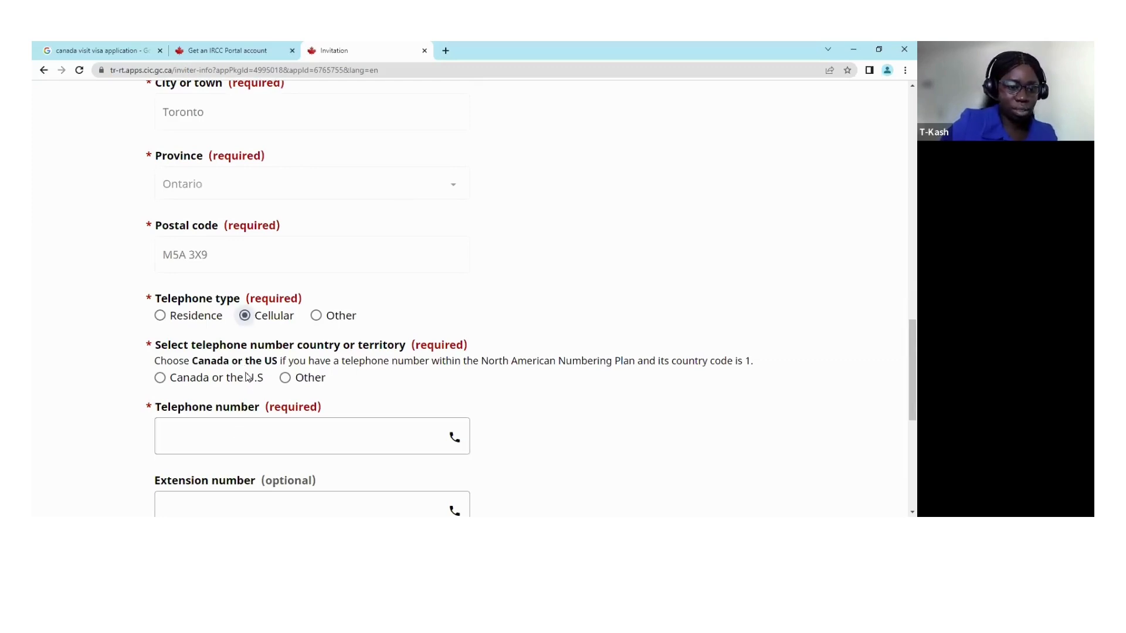
pyautogui.click(161, 378)
pyautogui.click(191, 433)
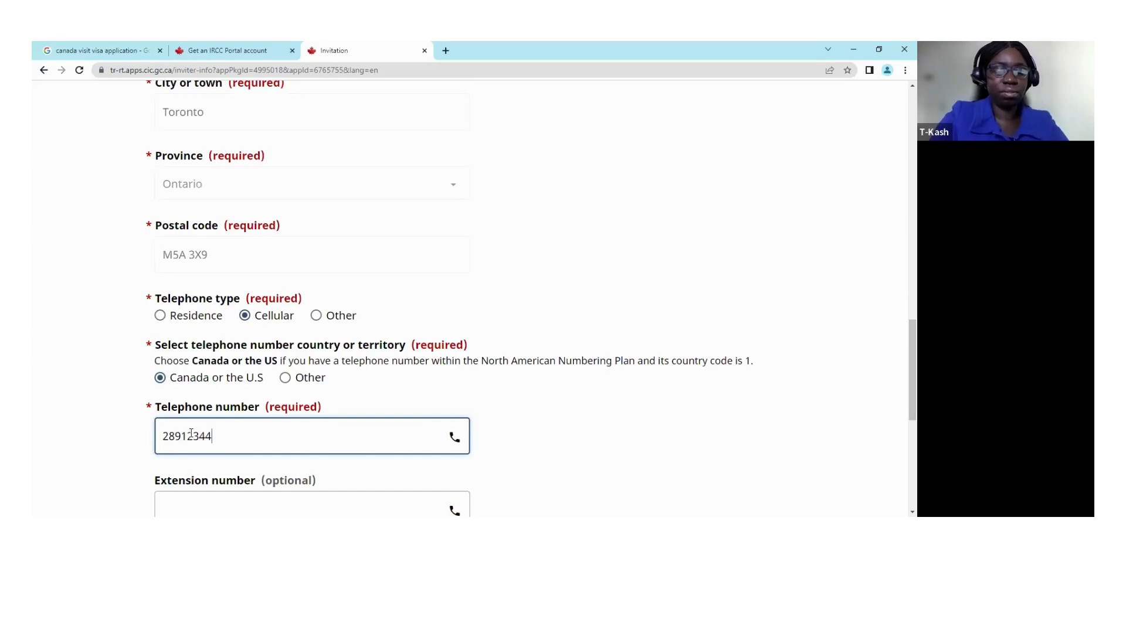
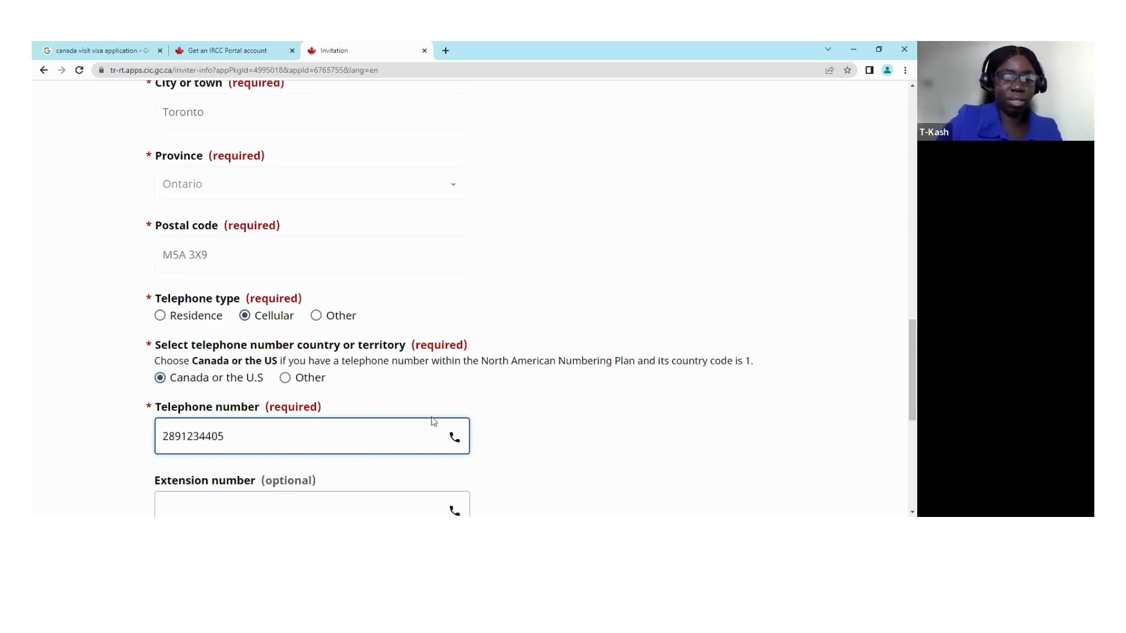
# Enter the inviter's e-mail address and answer No to anyone else inviting you
pyautogui.scroll(-2, 284, 484)
pyautogui.click(285, 475)
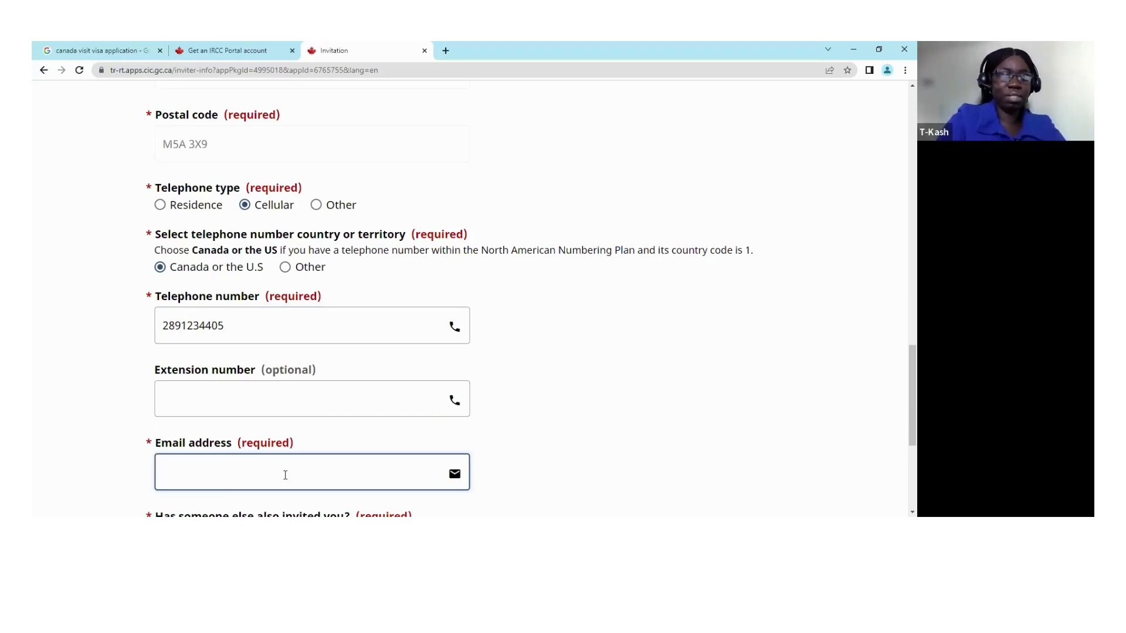
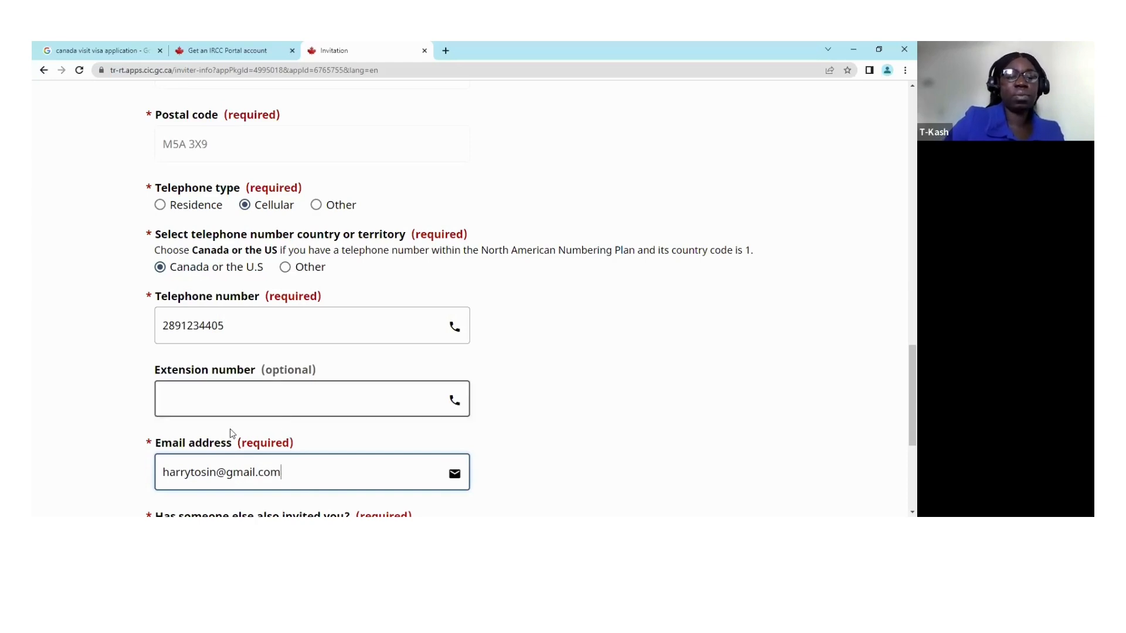
pyautogui.scroll(-2, 232, 432)
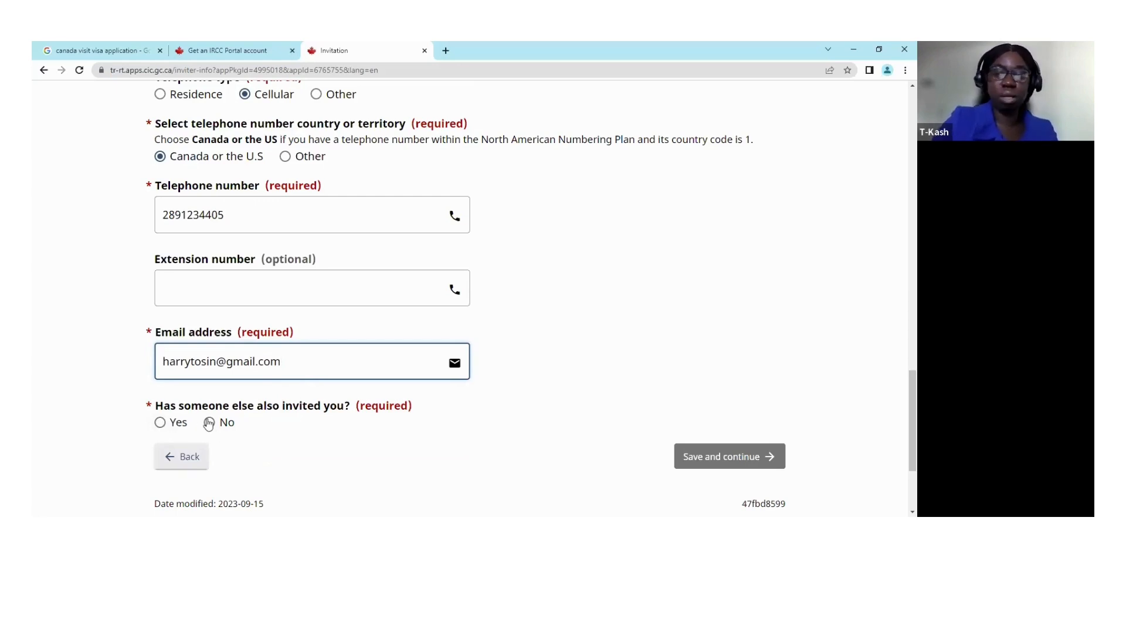
pyautogui.click(226, 422)
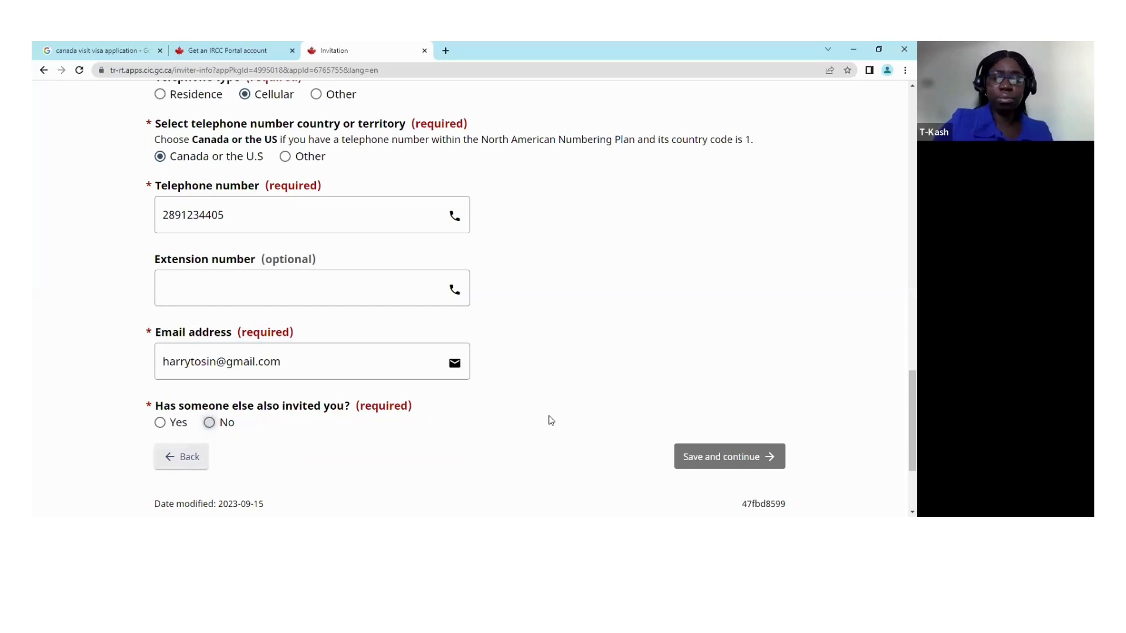
# Save the invitation details, reaching the Finances page's money amount field
pyautogui.click(707, 463)
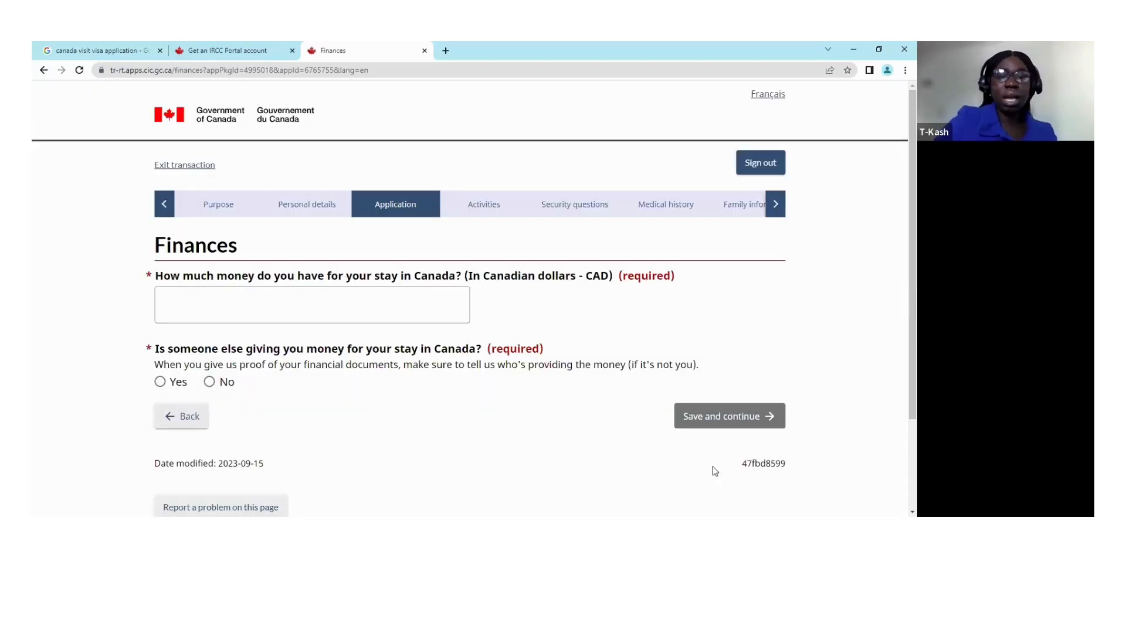
pyautogui.click(322, 296)
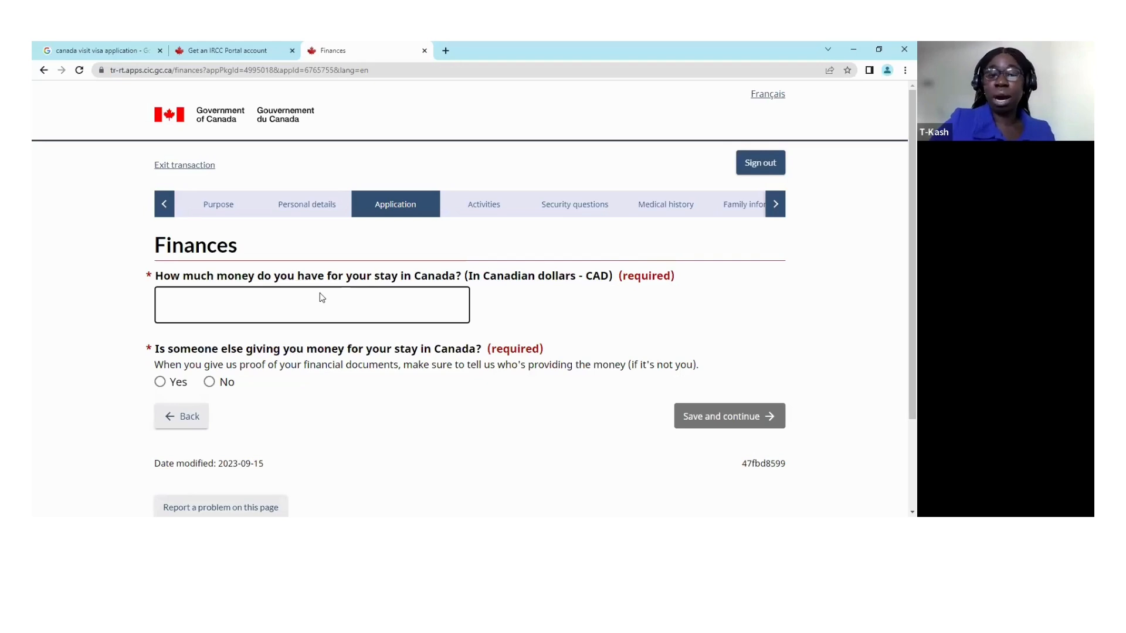
# Enter 10000 CAD for the stay and answer Yes to someone else providing money
pyautogui.click(313, 299)
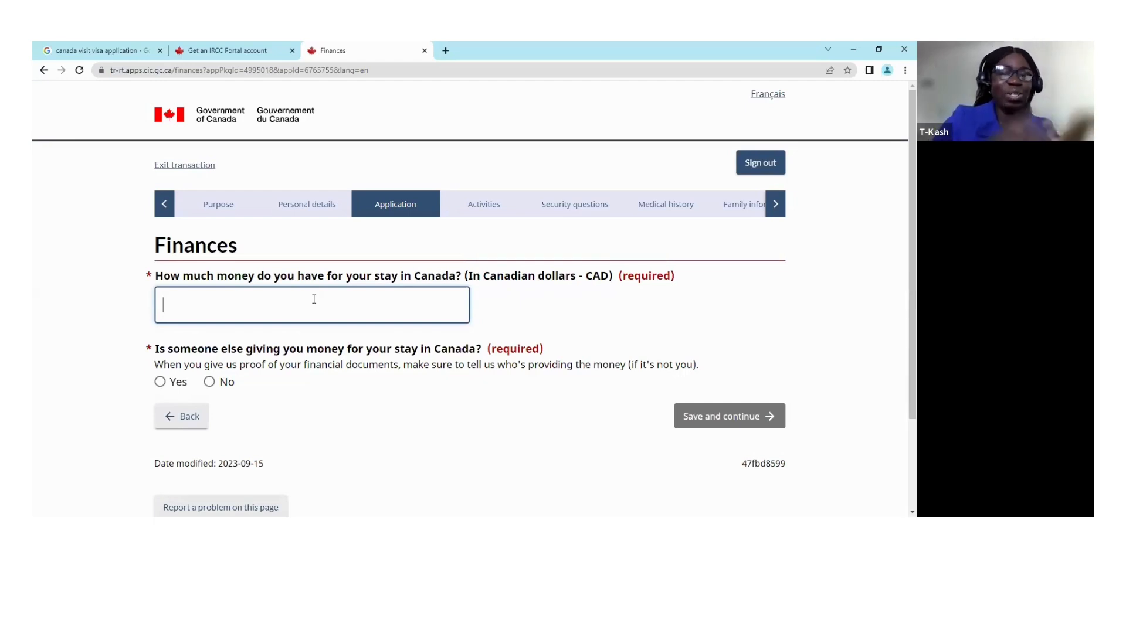
pyautogui.write('10000')
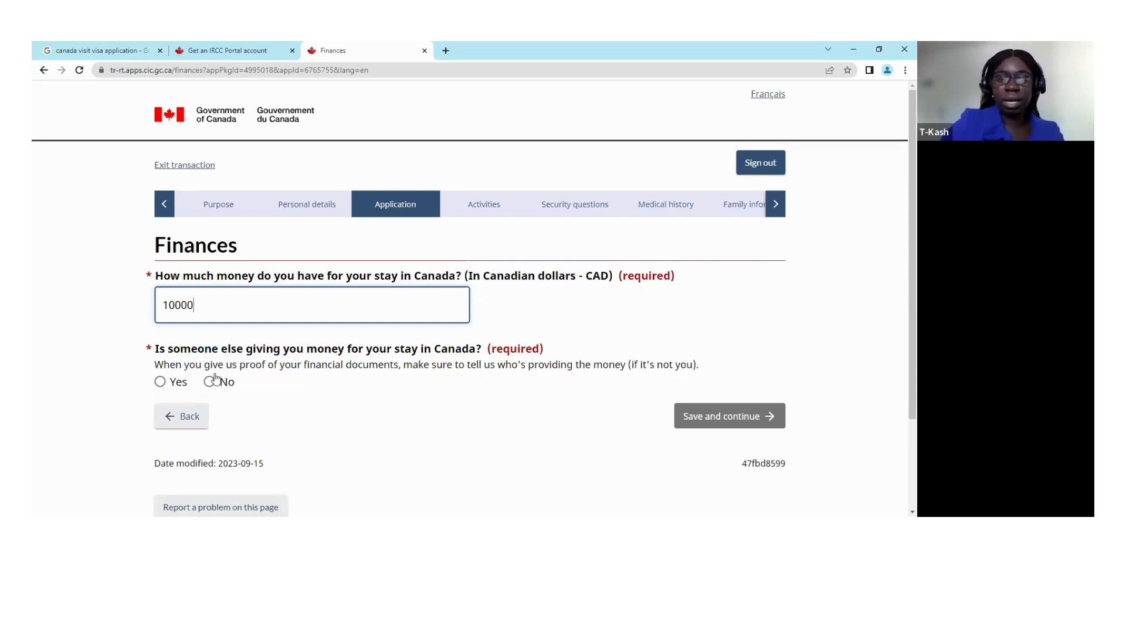
pyautogui.click(159, 382)
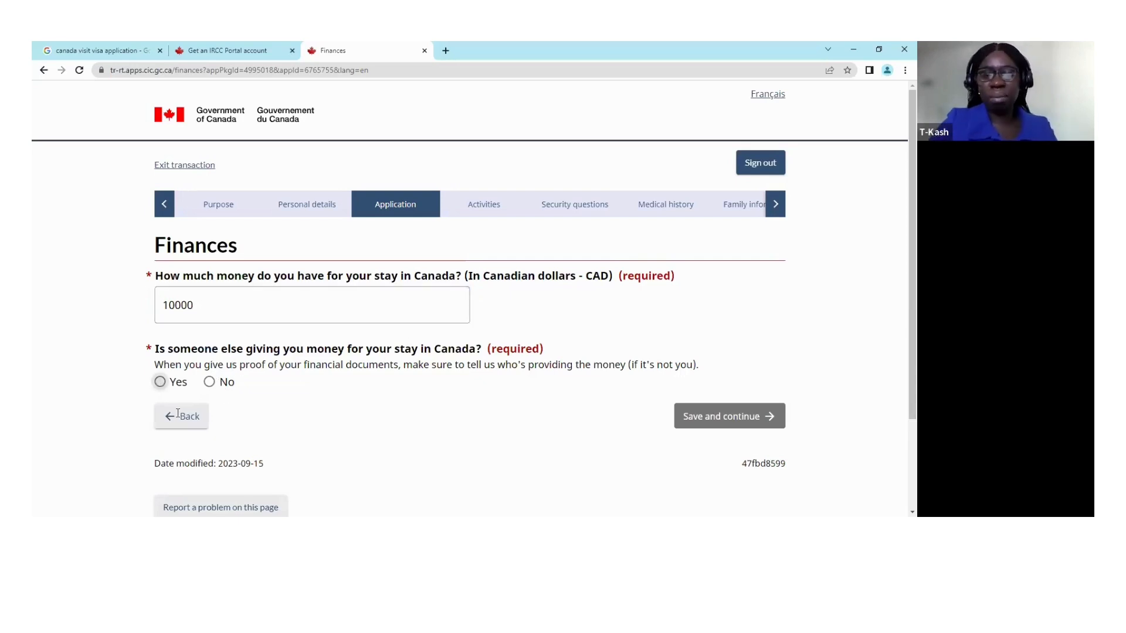
pyautogui.click(187, 433)
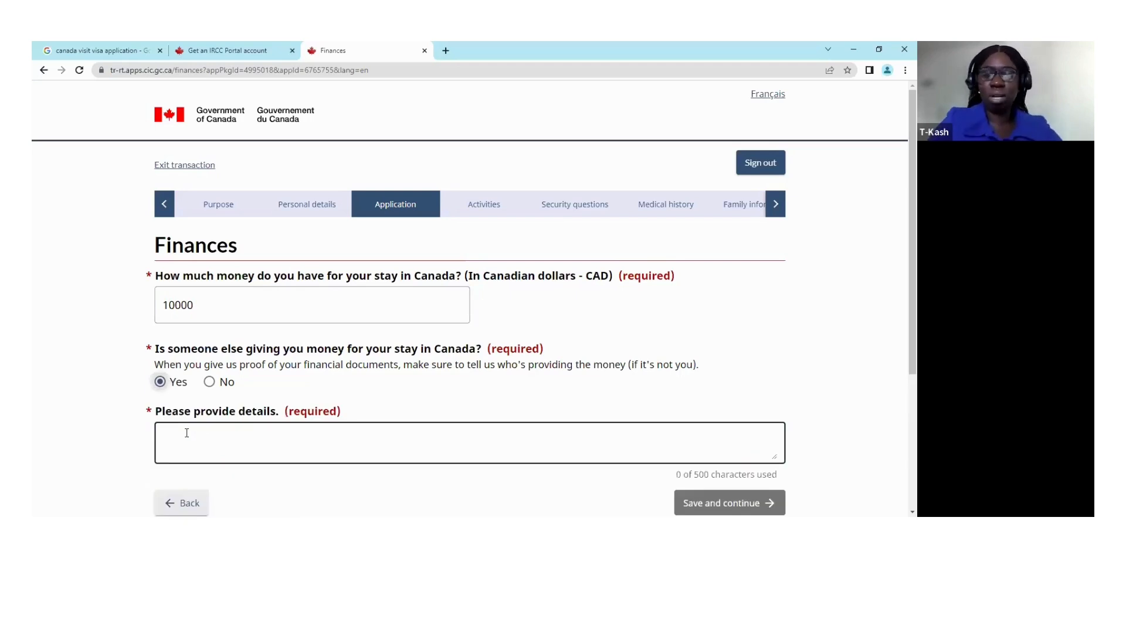
pyautogui.click(186, 433)
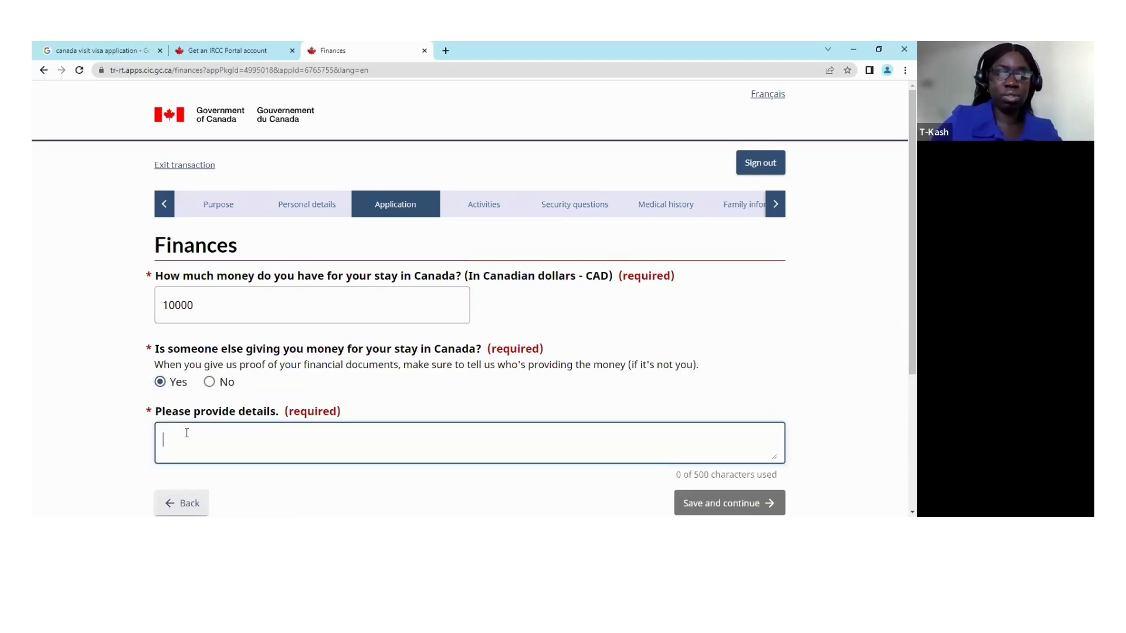
# Explain the sister contributes 5000 covering accommodation, transport and other incidental expenses
pyautogui.scroll(-1, 191, 428)
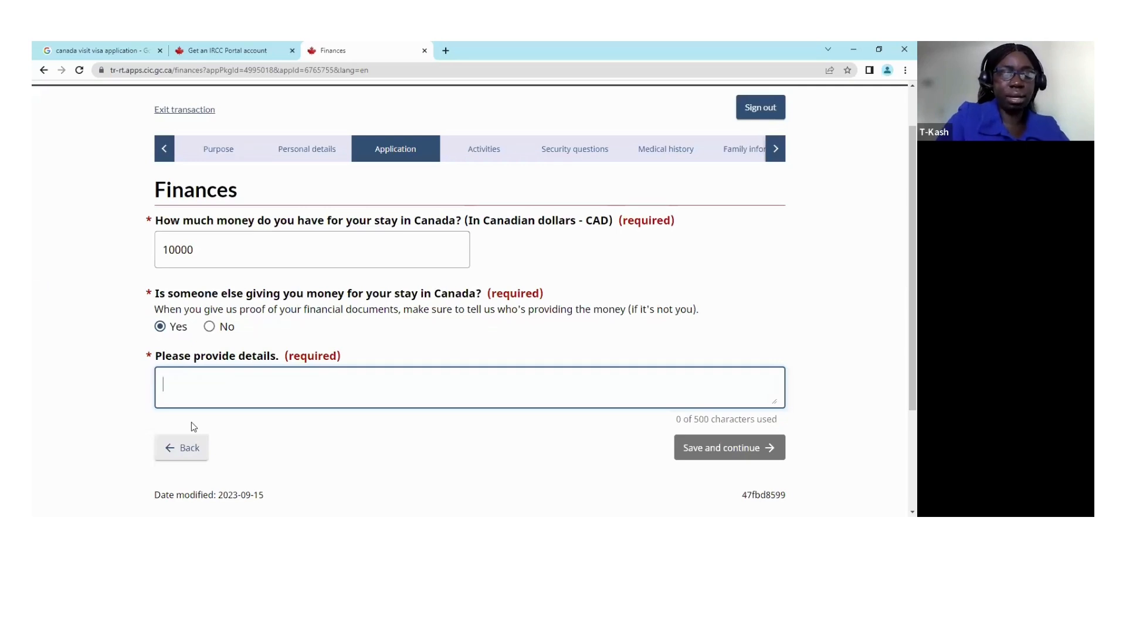
pyautogui.write('yes my sister is supporting me with 5000 to cover')
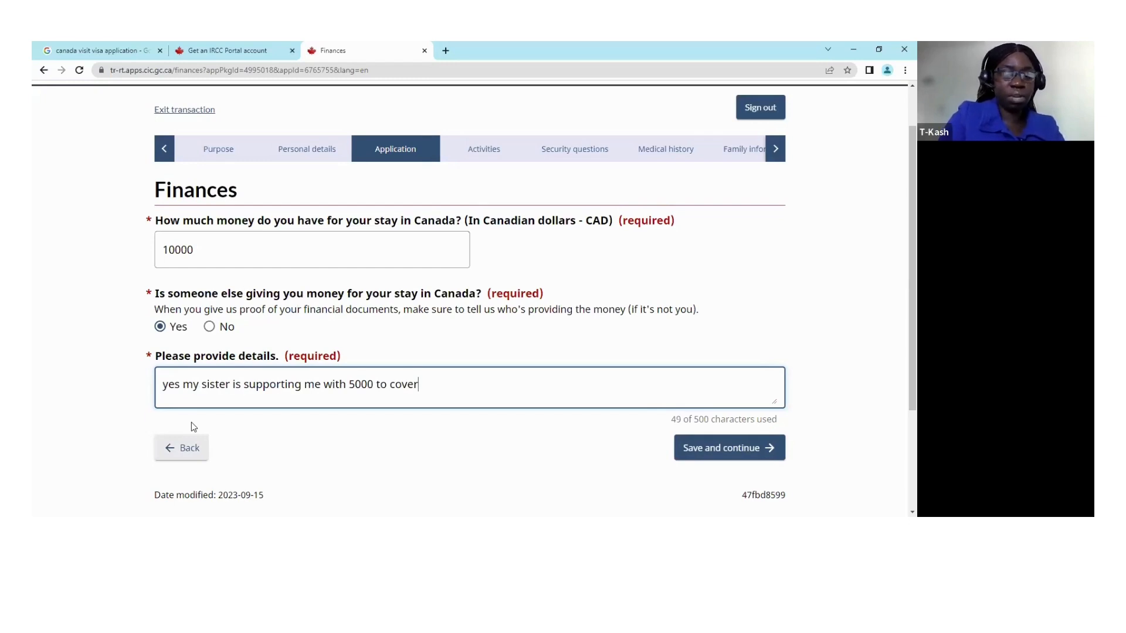
pyautogui.press('BackSpace')
pyautogui.press('BackSpace')
pyautogui.press('BackSpace')
pyautogui.press('BackSpace')
pyautogui.press('BackSpace')
pyautogui.press('BackSpace')
pyautogui.press('BackSpace')
pyautogui.press('BackSpace')
pyautogui.write('and would cover my acc')
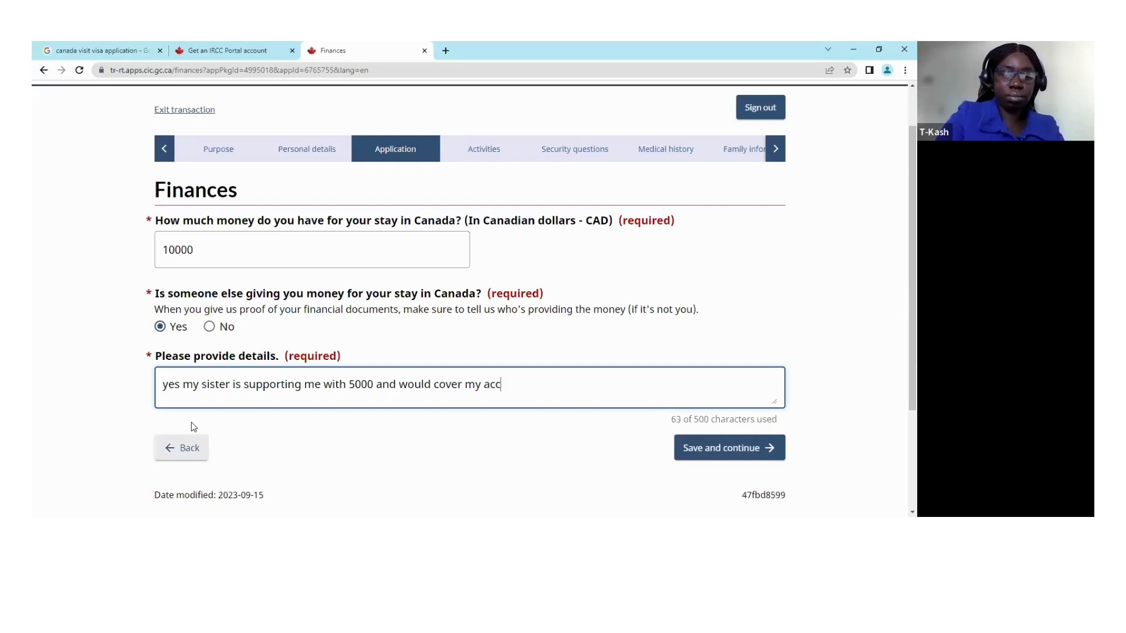
pyautogui.write('om')
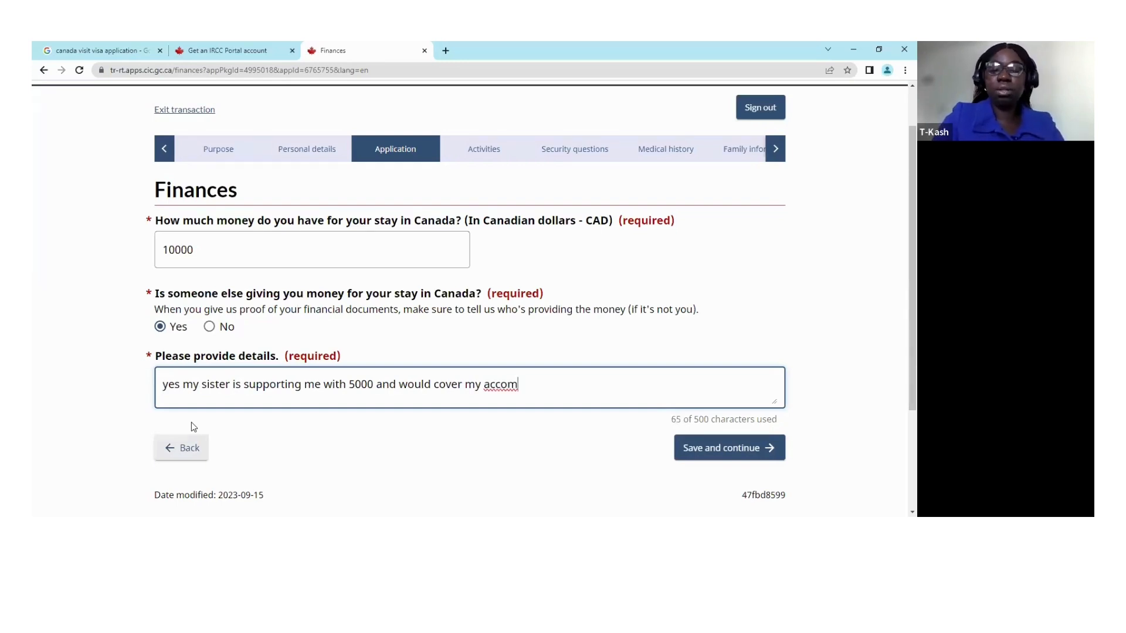
pyautogui.write(', transpor')
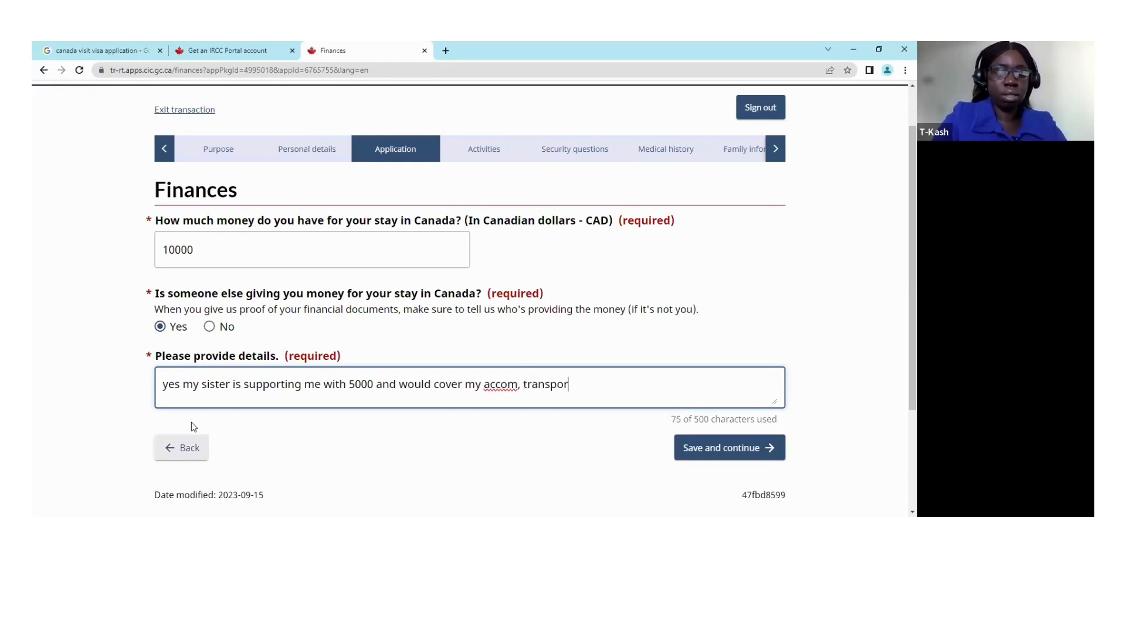
pyautogui.write('t and any other incidental expenses')
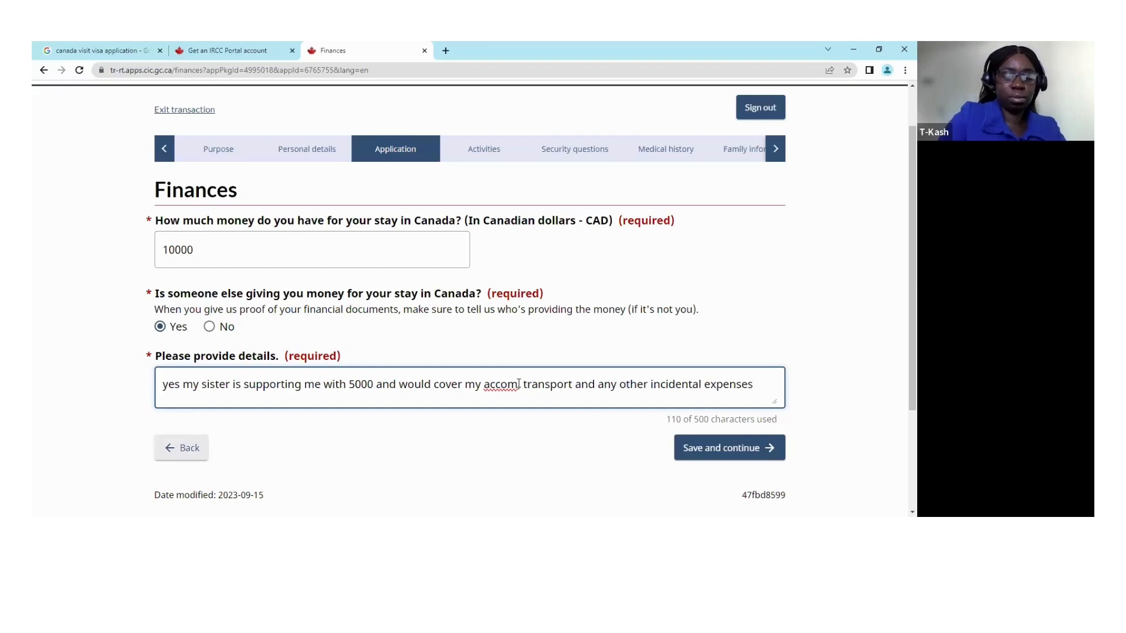
pyautogui.click(519, 384)
pyautogui.write('bdat')
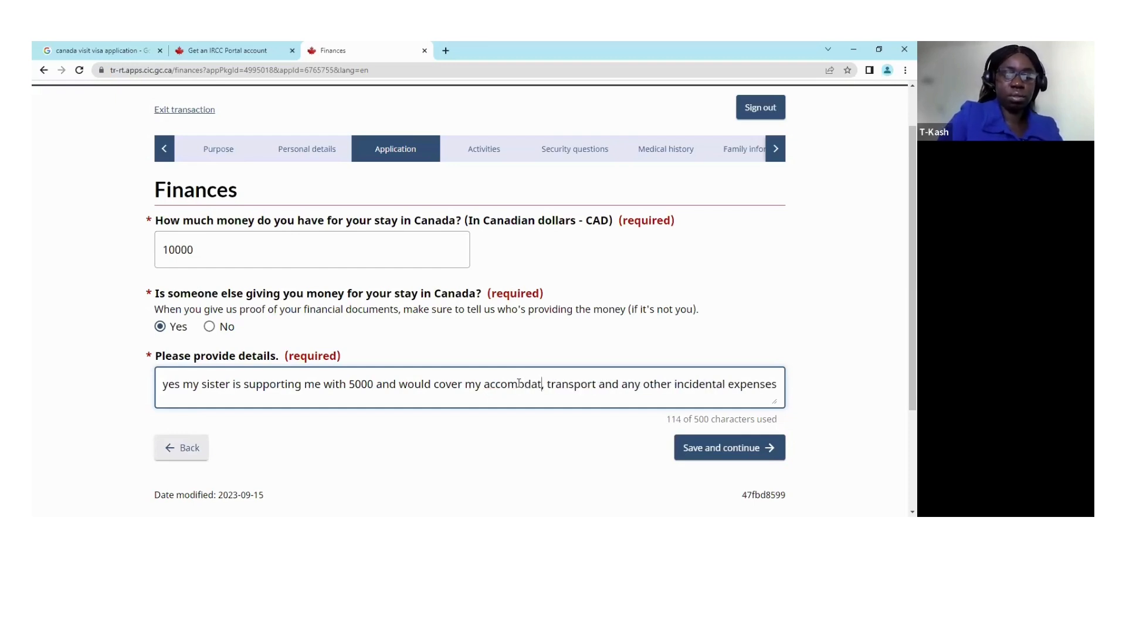
pyautogui.write('ion')
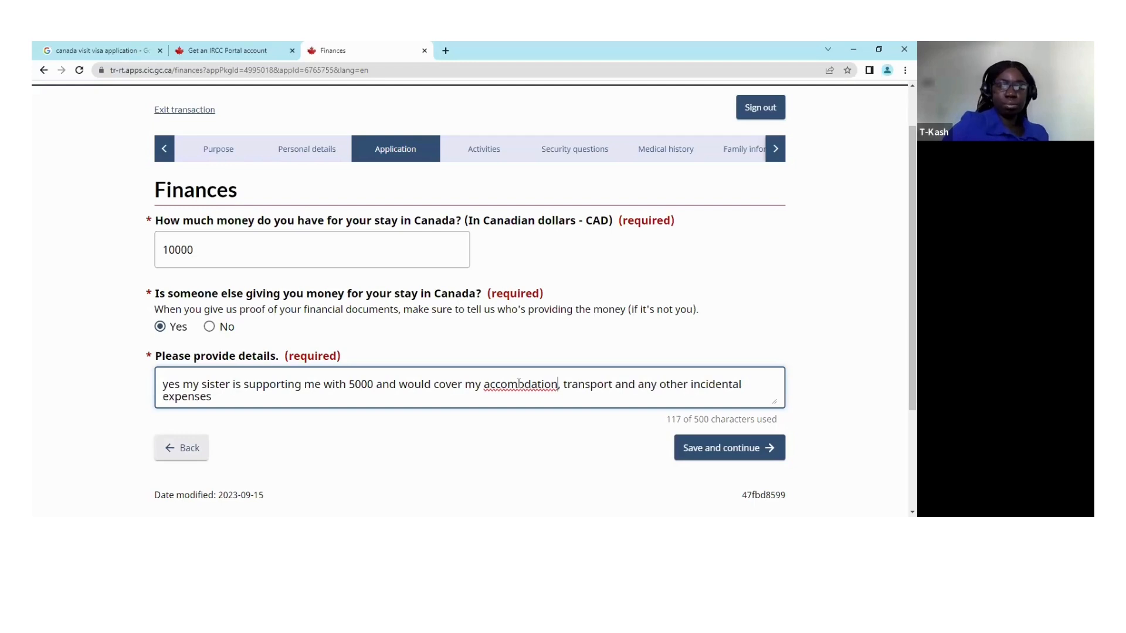
pyautogui.click(518, 384)
pyautogui.write('m')
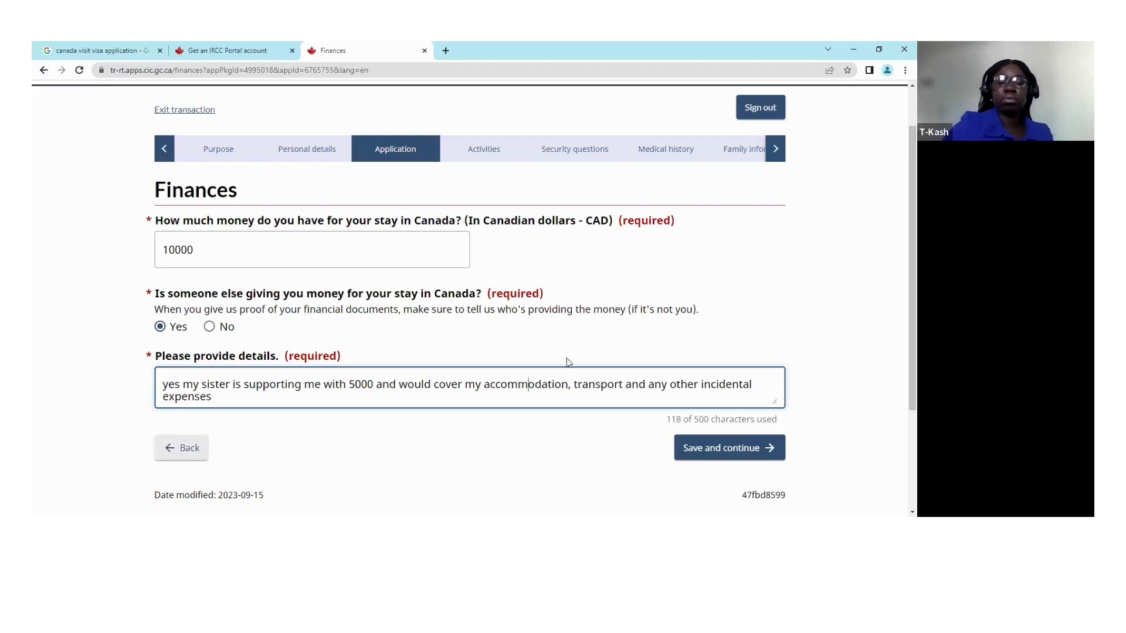
# Change the money available for the stay to 1000 CAD and save the Finances answers
pyautogui.click(253, 249)
pyautogui.press('BackSpace')
pyautogui.press('BackSpace')
pyautogui.press('BackSpace')
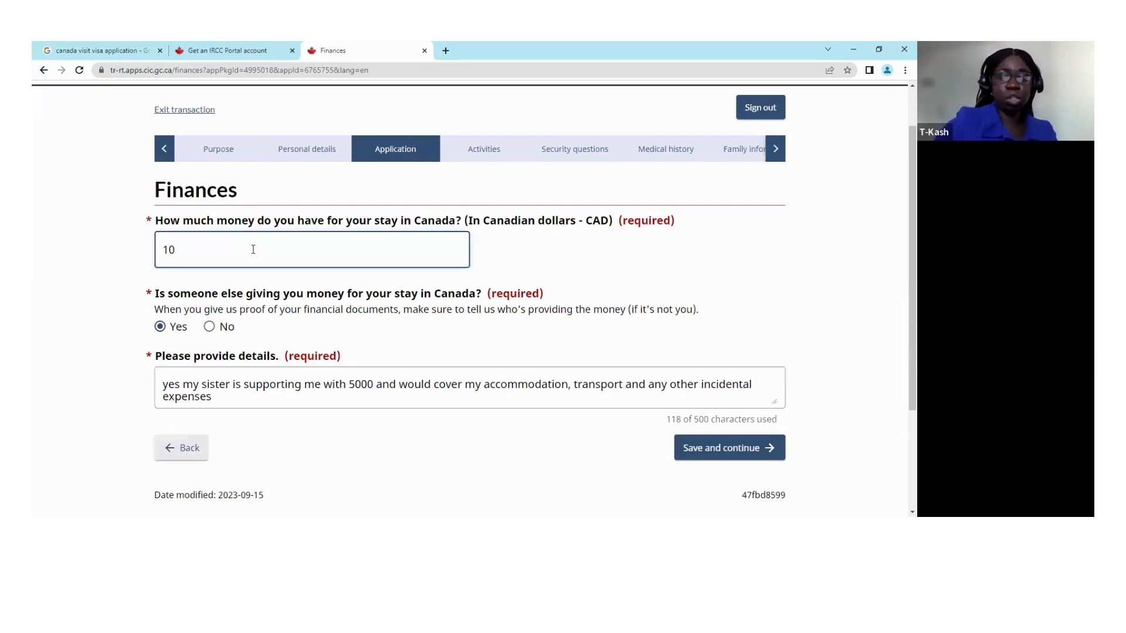
pyautogui.press('BackSpace')
pyautogui.press('BackSpace')
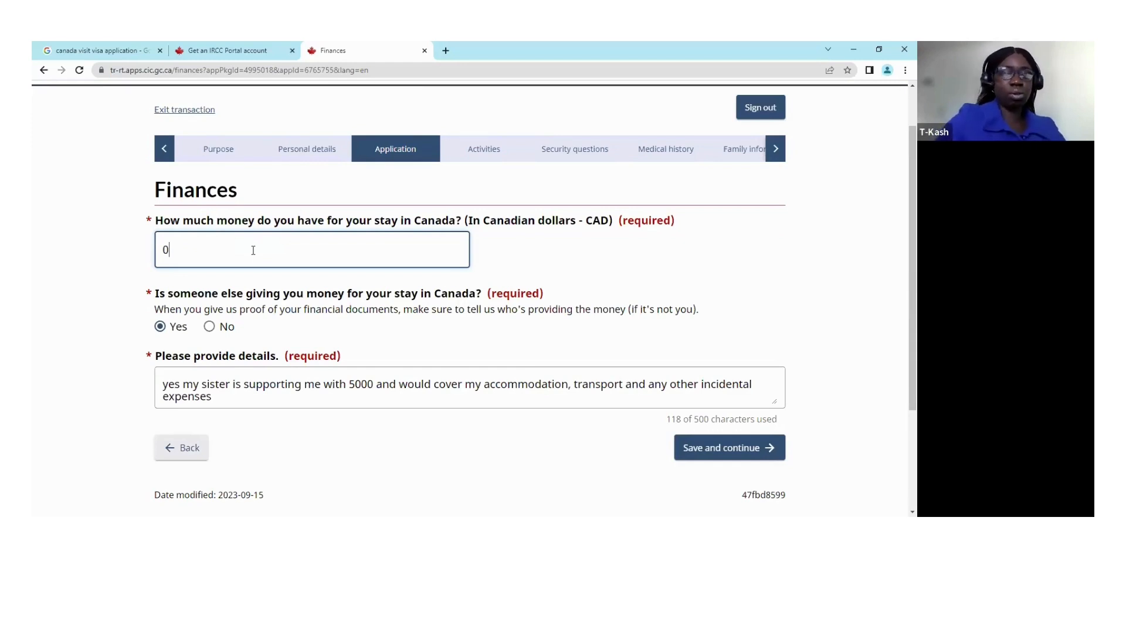
pyautogui.press('BackSpace')
pyautogui.write('1000')
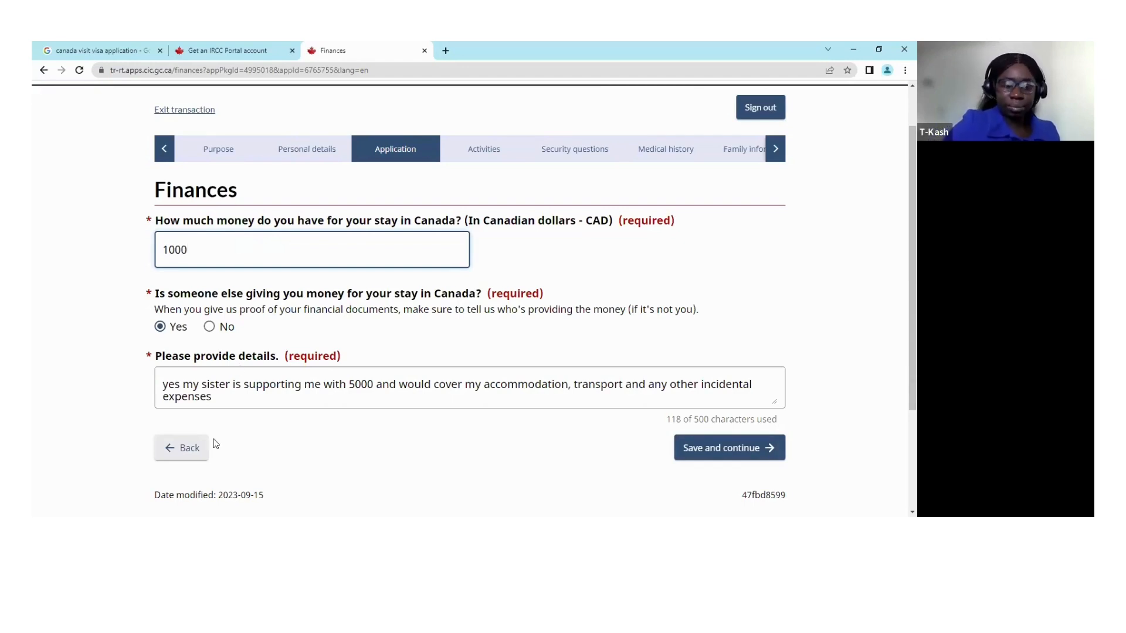
pyautogui.click(691, 451)
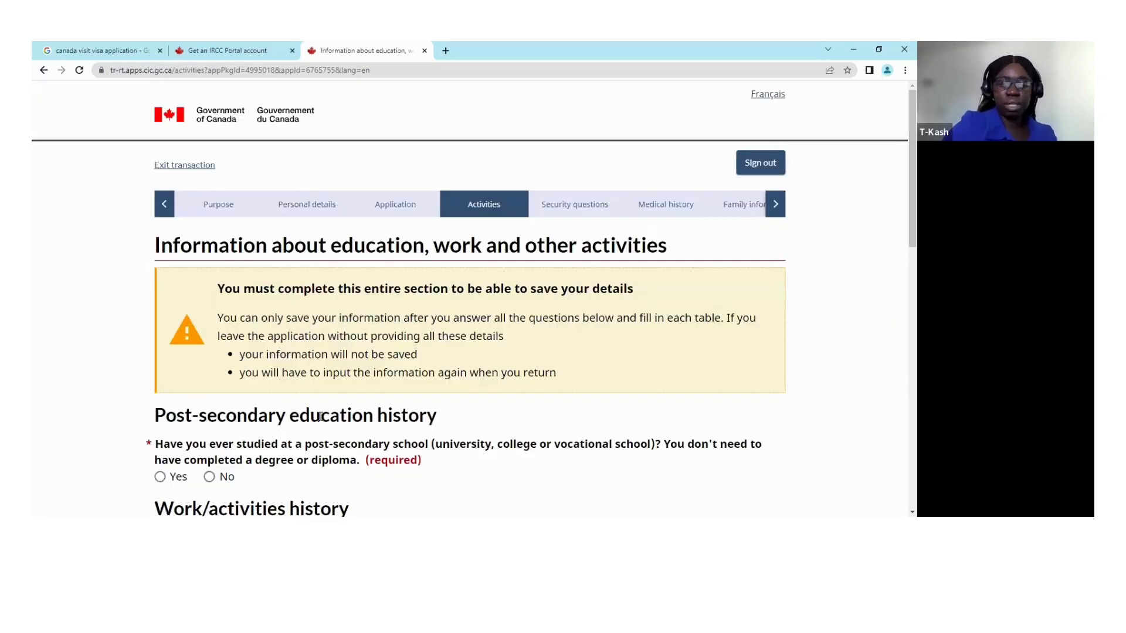
# Answer Yes to post-secondary study and add a new education history entry
pyautogui.scroll(-2, 321, 416)
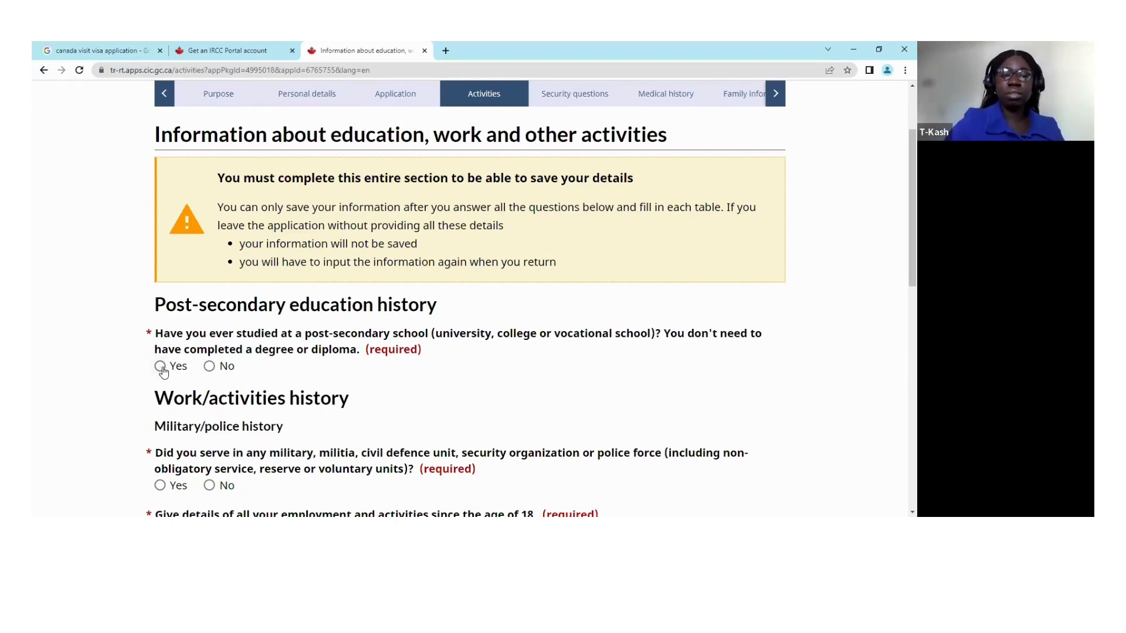
pyautogui.click(160, 366)
pyautogui.scroll(-1, 381, 402)
pyautogui.click(217, 366)
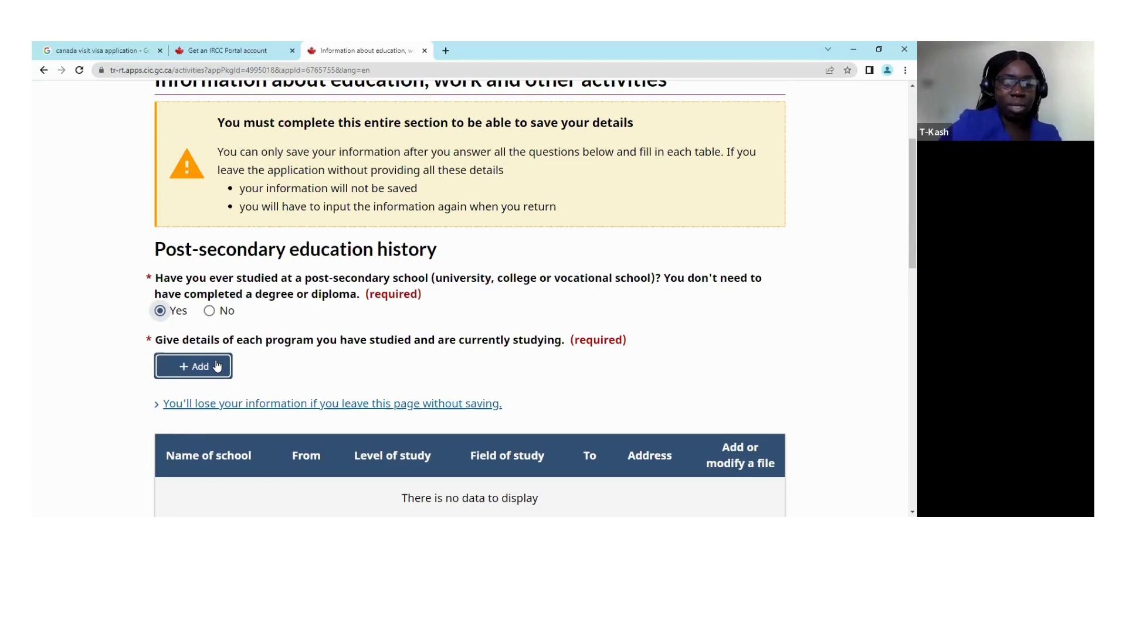
pyautogui.click(216, 366)
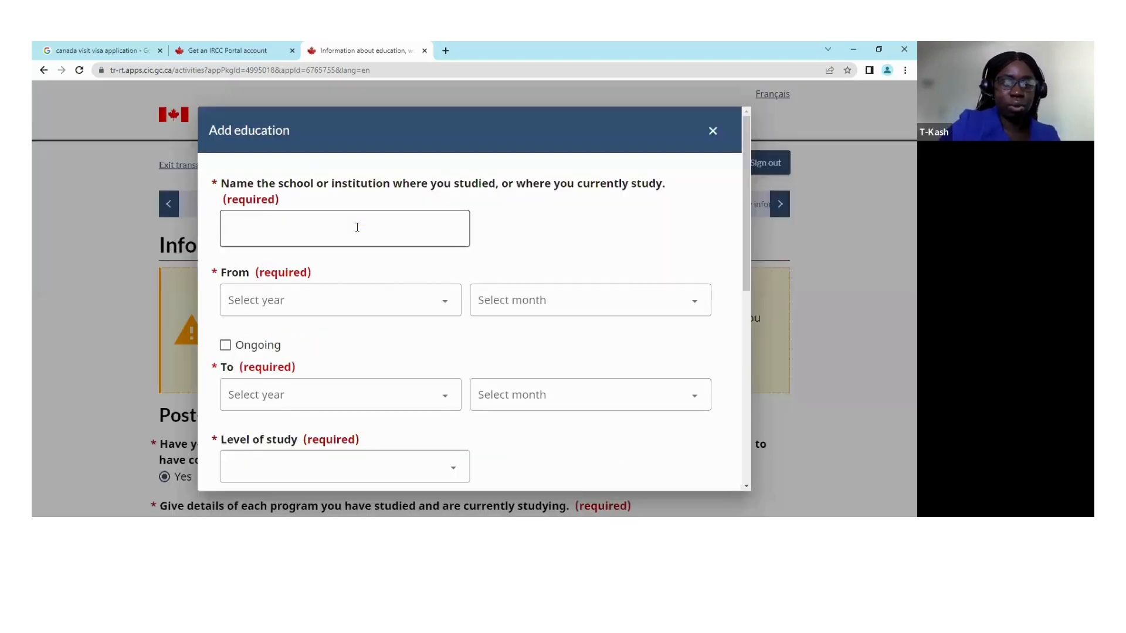
# Enter University of Lagos as the school, attended from 2010 January to 2015 December
pyautogui.write('University o')
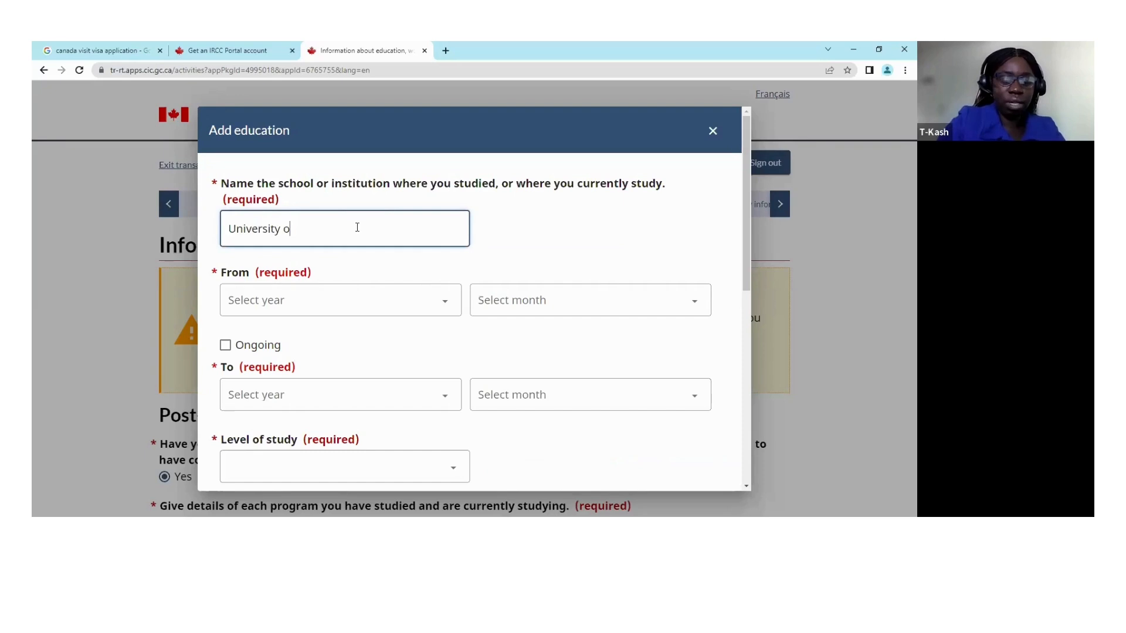
pyautogui.write('f Lagos')
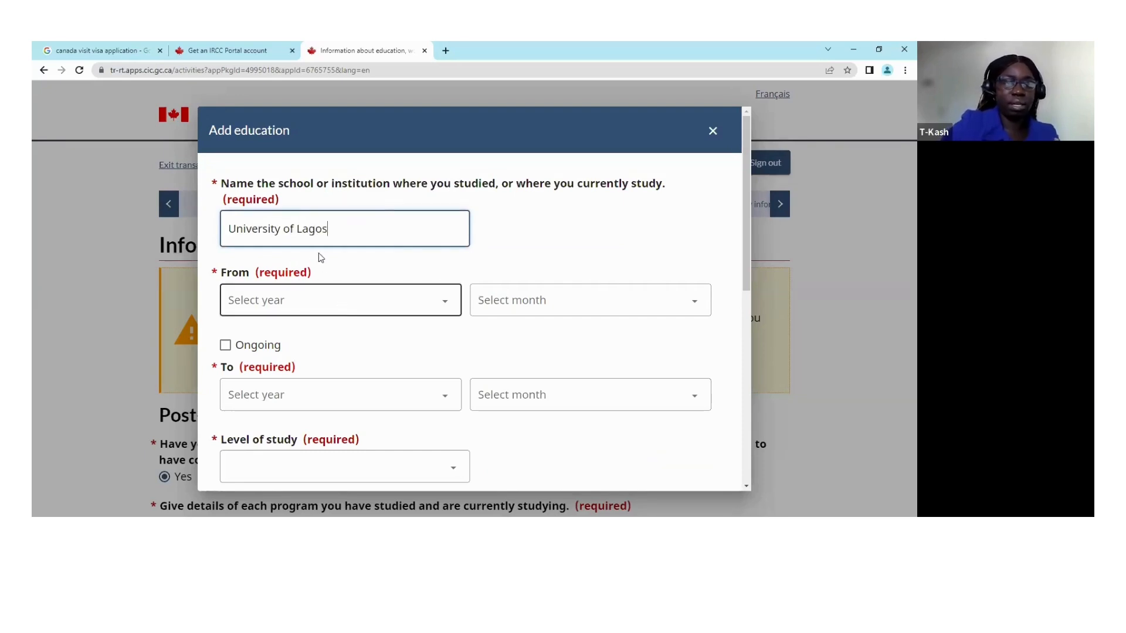
pyautogui.click(340, 300)
pyautogui.click(319, 256)
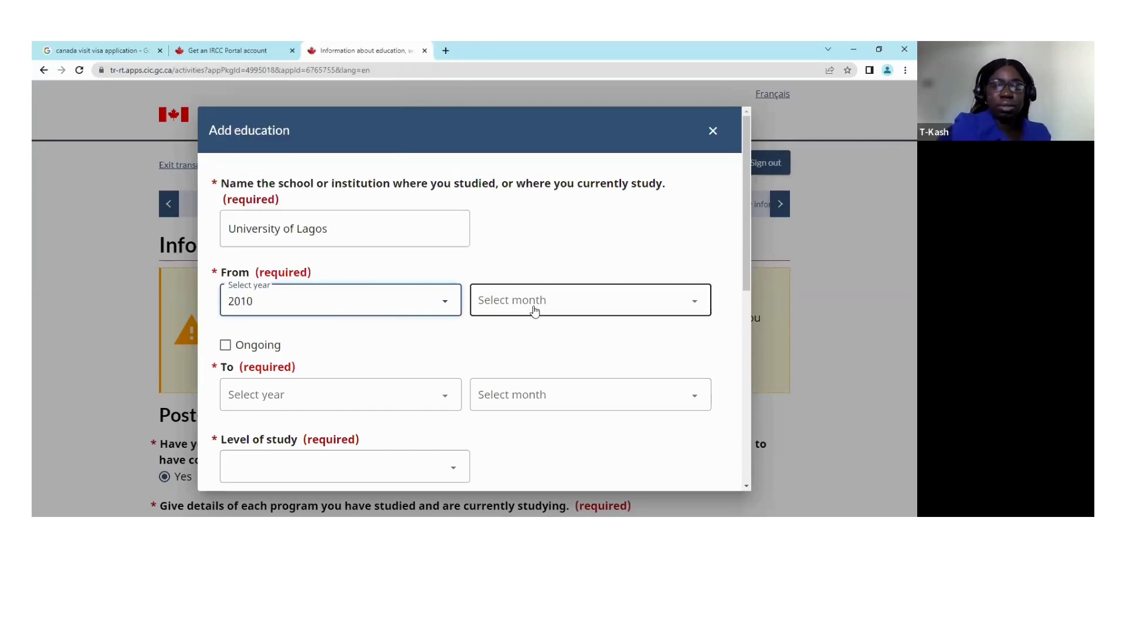
pyautogui.click(535, 311)
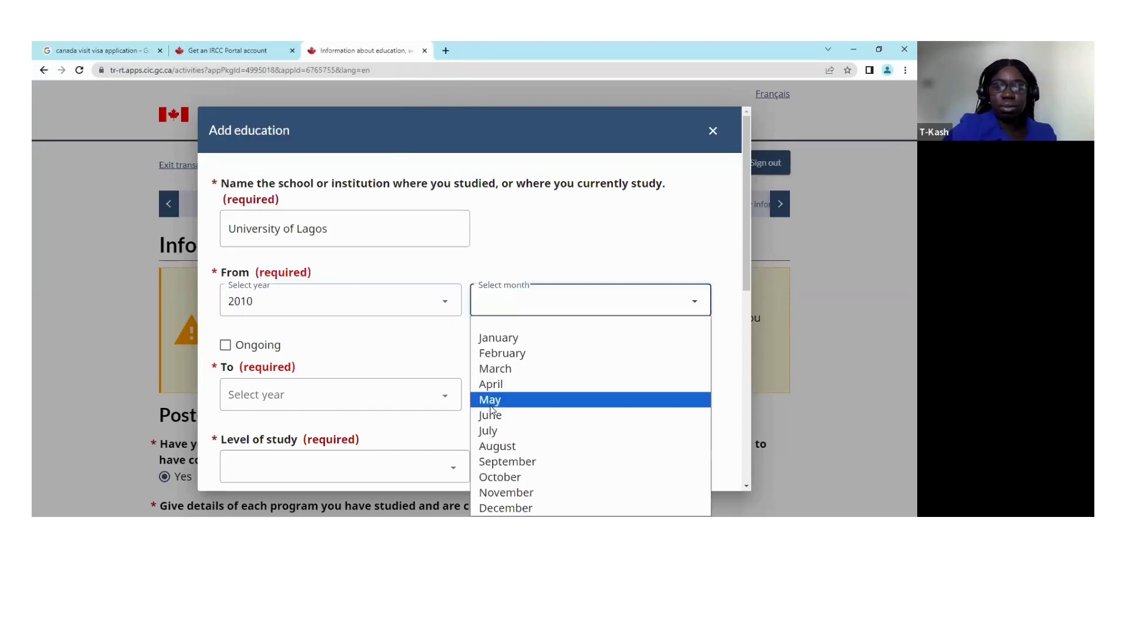
pyautogui.click(327, 397)
pyautogui.click(327, 396)
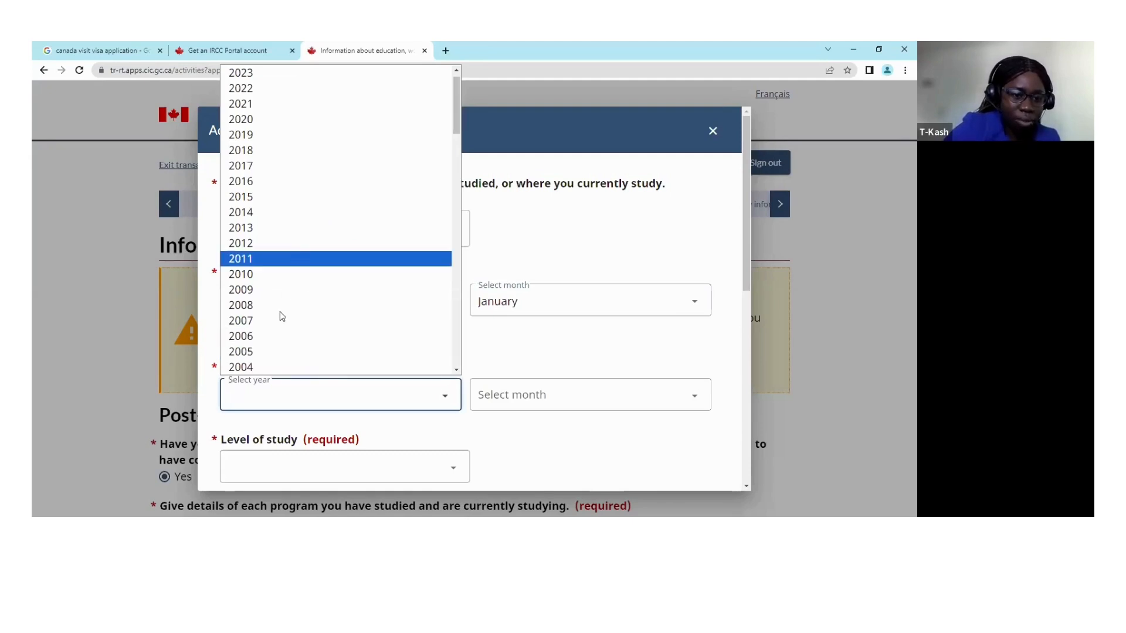
pyautogui.click(276, 194)
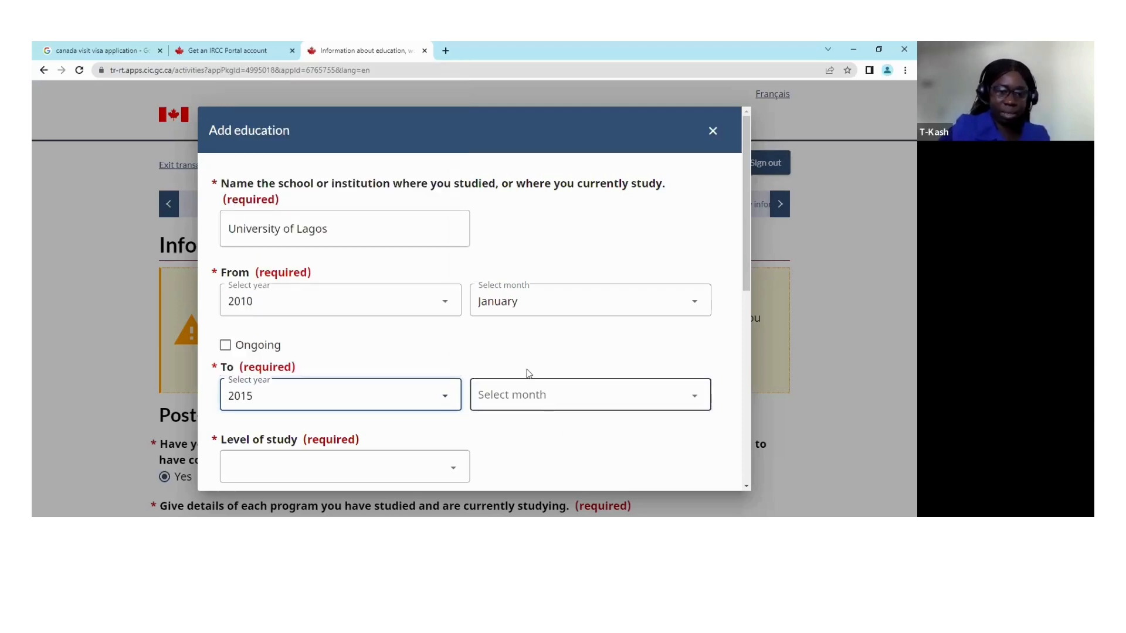
pyautogui.click(527, 388)
pyautogui.click(357, 464)
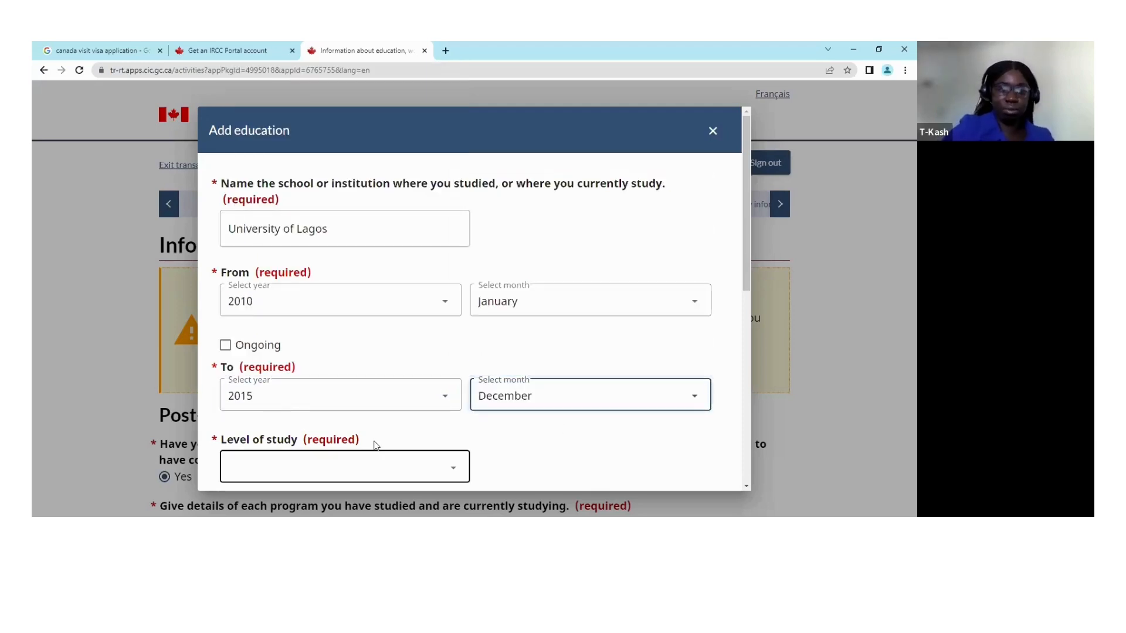
pyautogui.click(375, 453)
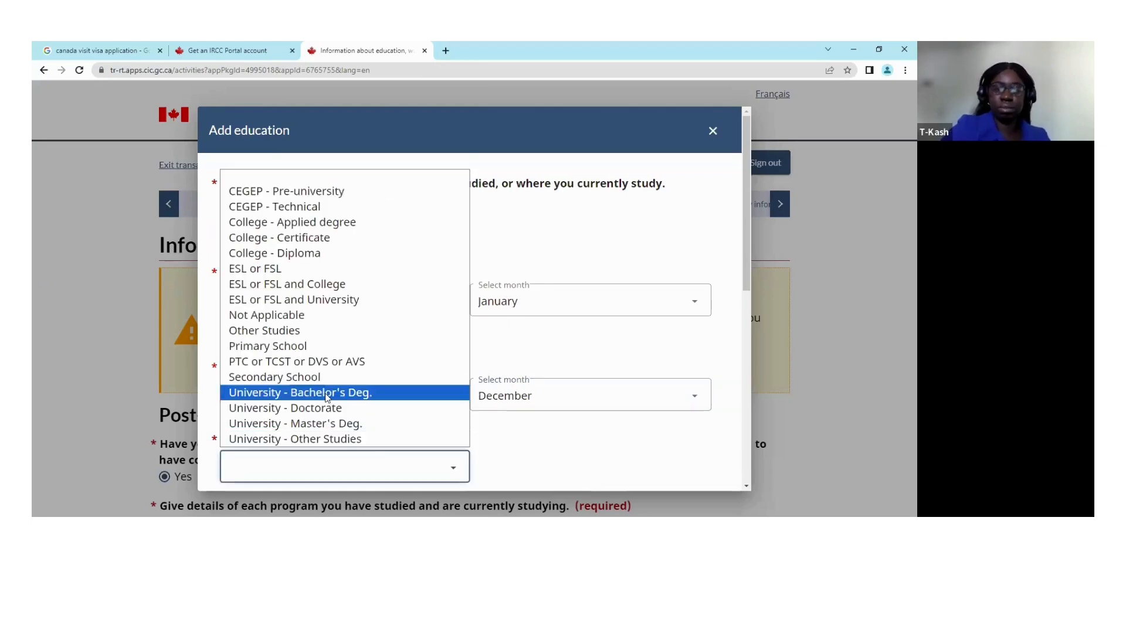
# Set the education level to University - Master's Deg. and the field of study to Business/Commerce
pyautogui.click(328, 431)
pyautogui.scroll(-3, 589, 402)
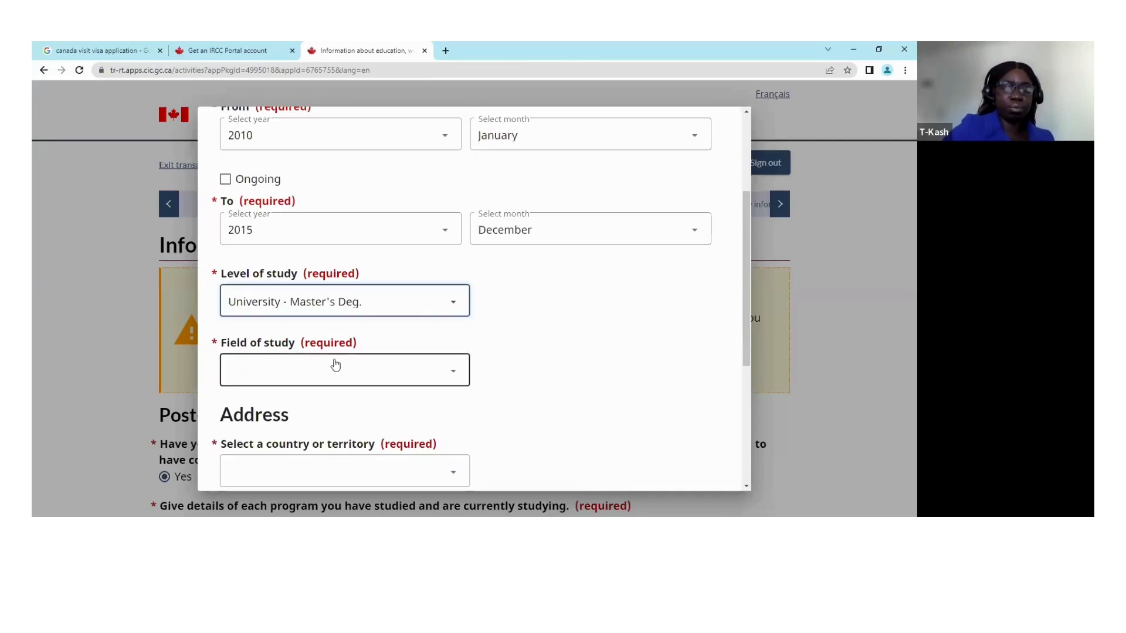
pyautogui.click(335, 365)
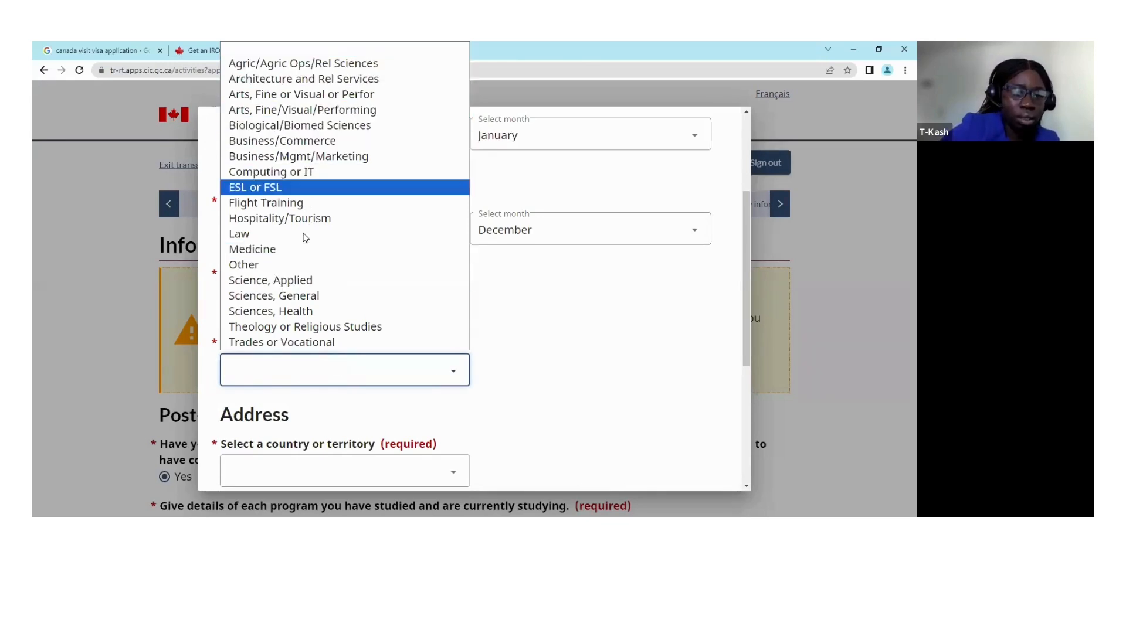
pyautogui.click(319, 149)
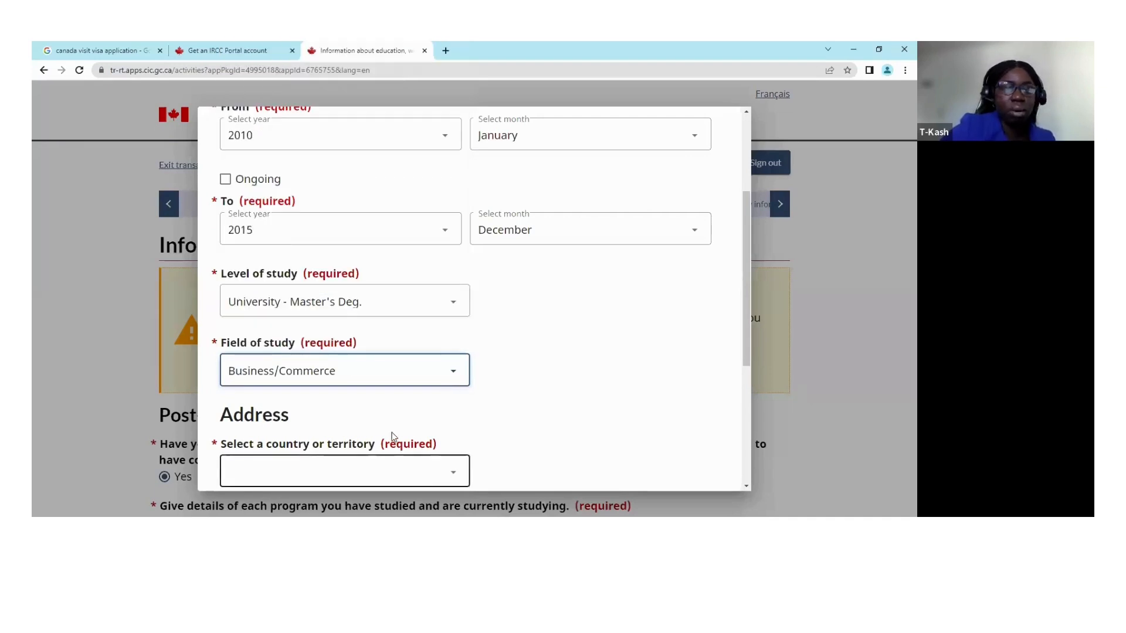
# Select Nigeria as the school's country
pyautogui.click(393, 469)
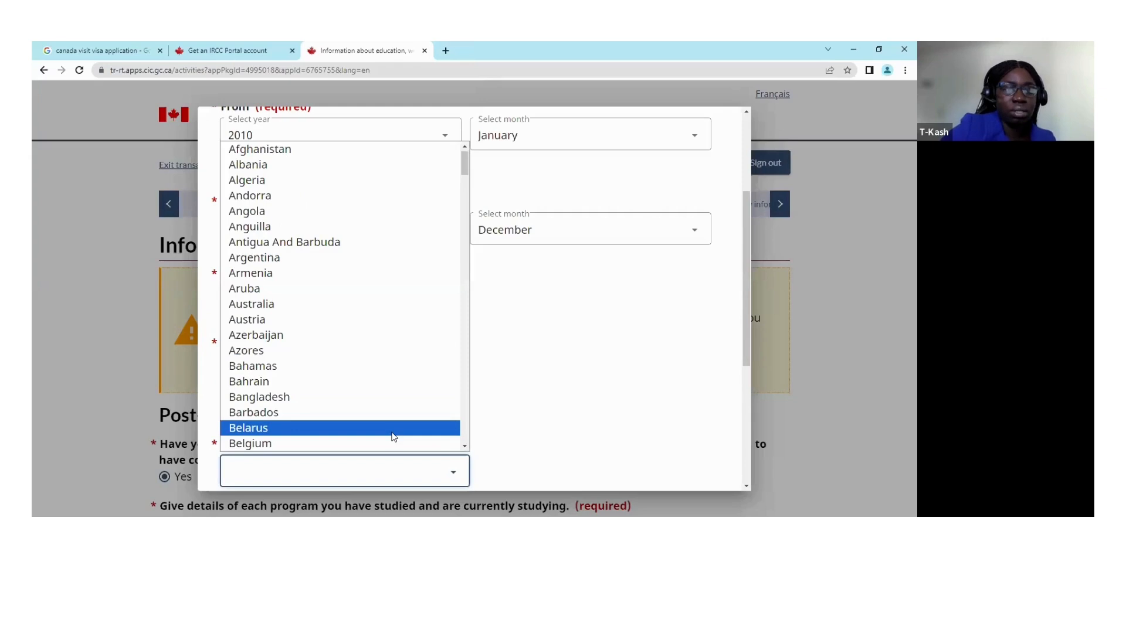
pyautogui.click(558, 333)
pyautogui.scroll(-2, 516, 351)
pyautogui.click(384, 387)
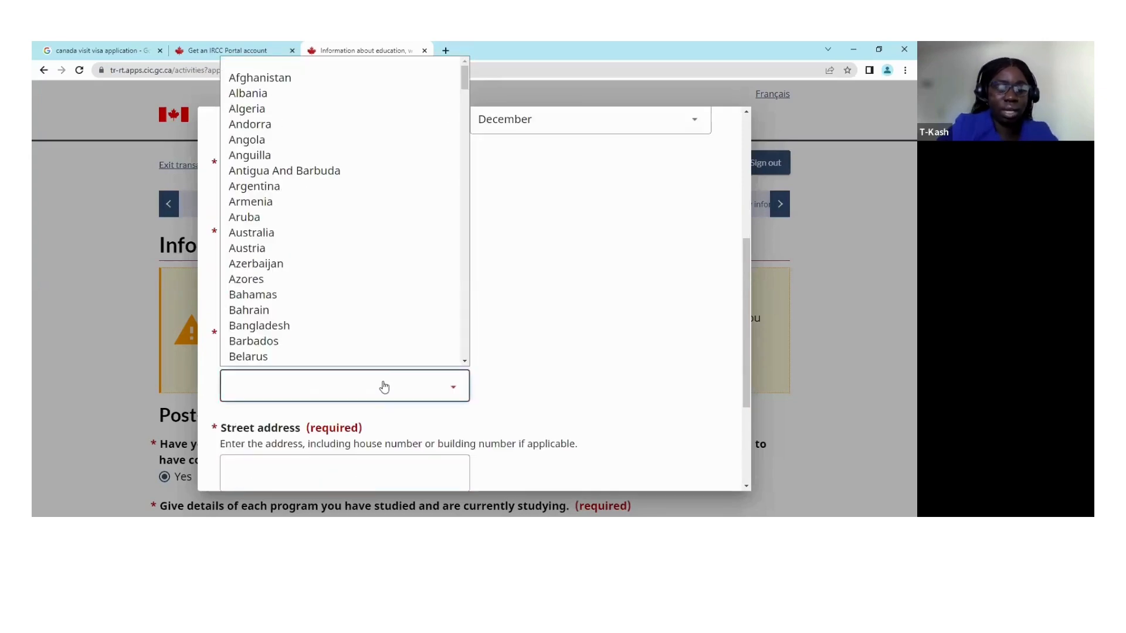
pyautogui.press('n')
pyautogui.press('n')
pyautogui.press('n')
pyautogui.press('n')
pyautogui.press('n')
pyautogui.press('n')
pyautogui.press('n')
pyautogui.press('n')
pyautogui.press('n')
pyautogui.press('n')
pyautogui.press('n')
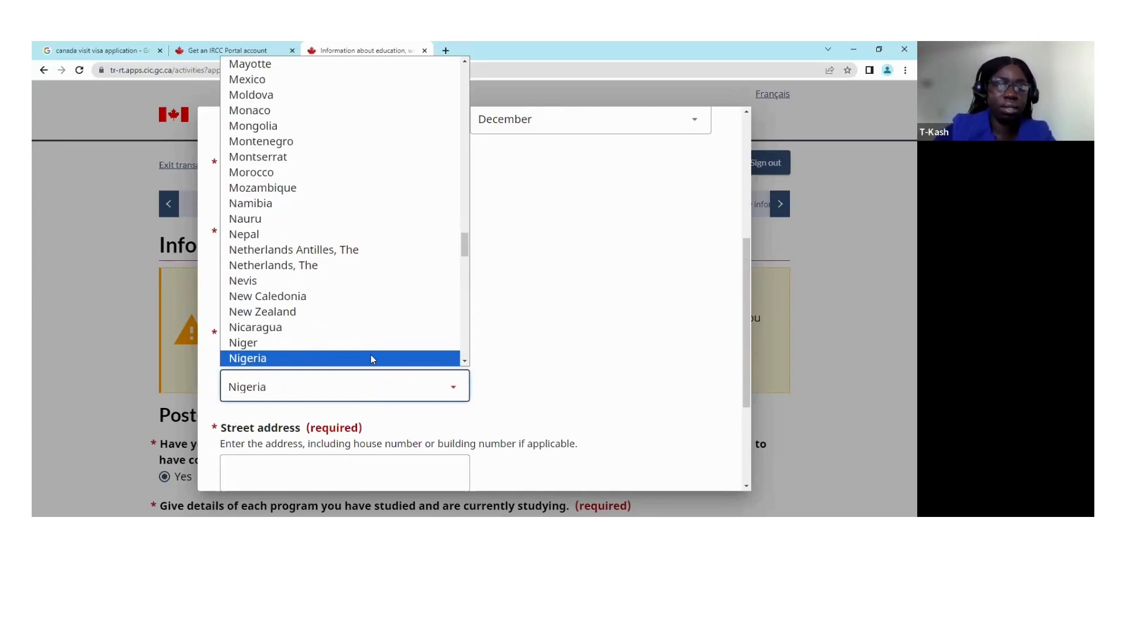
pyautogui.click(370, 358)
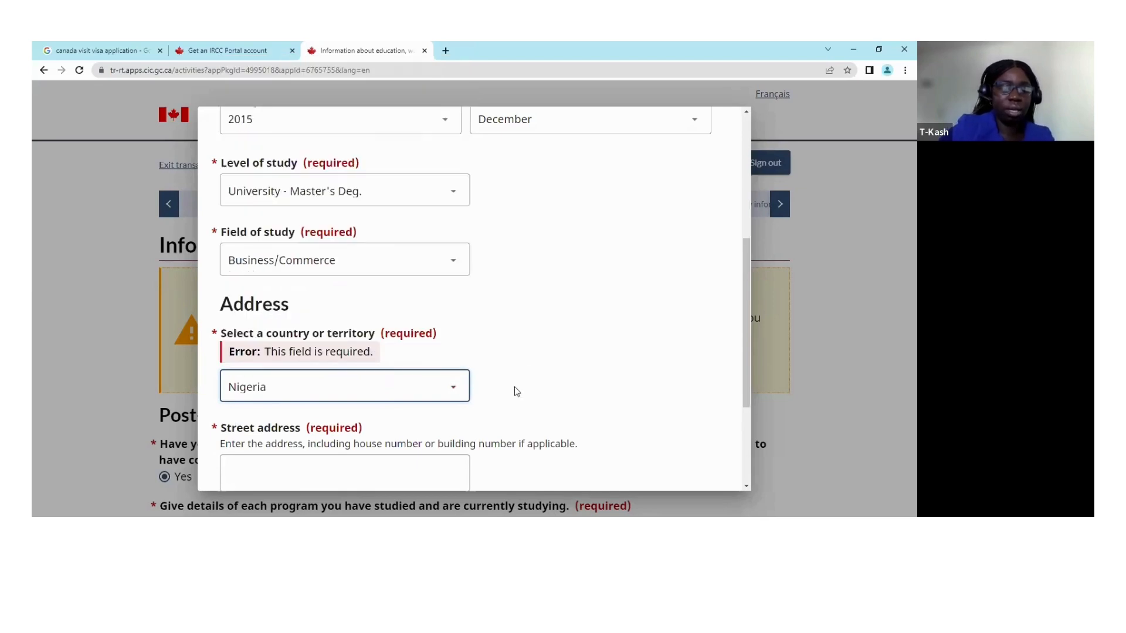
# Enter 'lagos' as both the school's street address and city
pyautogui.click(385, 467)
pyautogui.write('lagos')
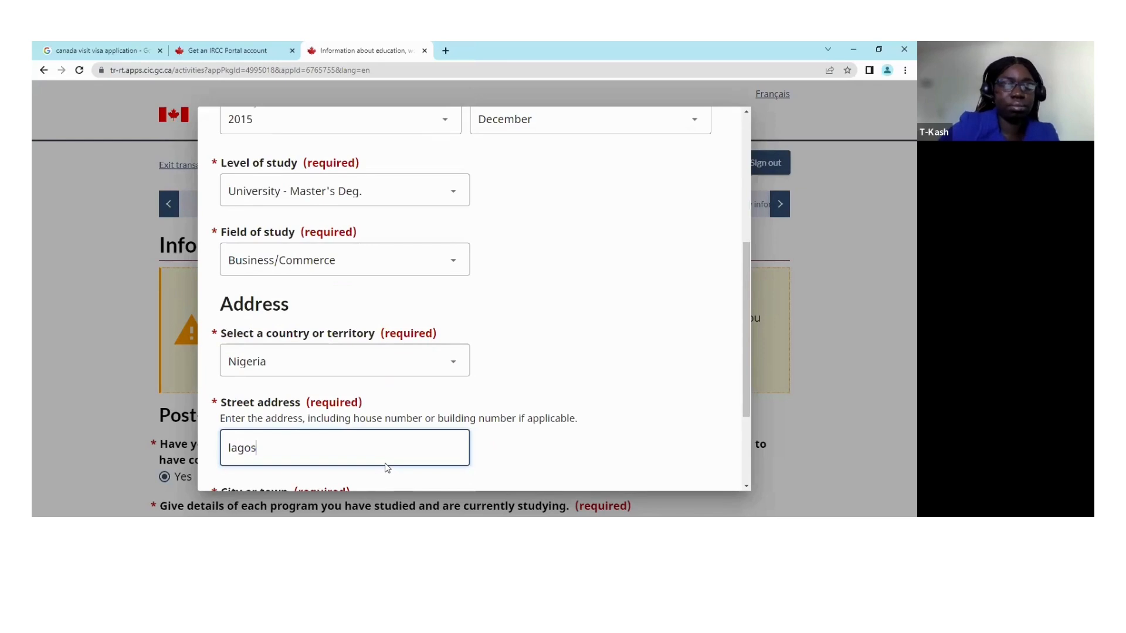
pyautogui.scroll(-2, 562, 410)
pyautogui.click(397, 404)
pyautogui.write('la')
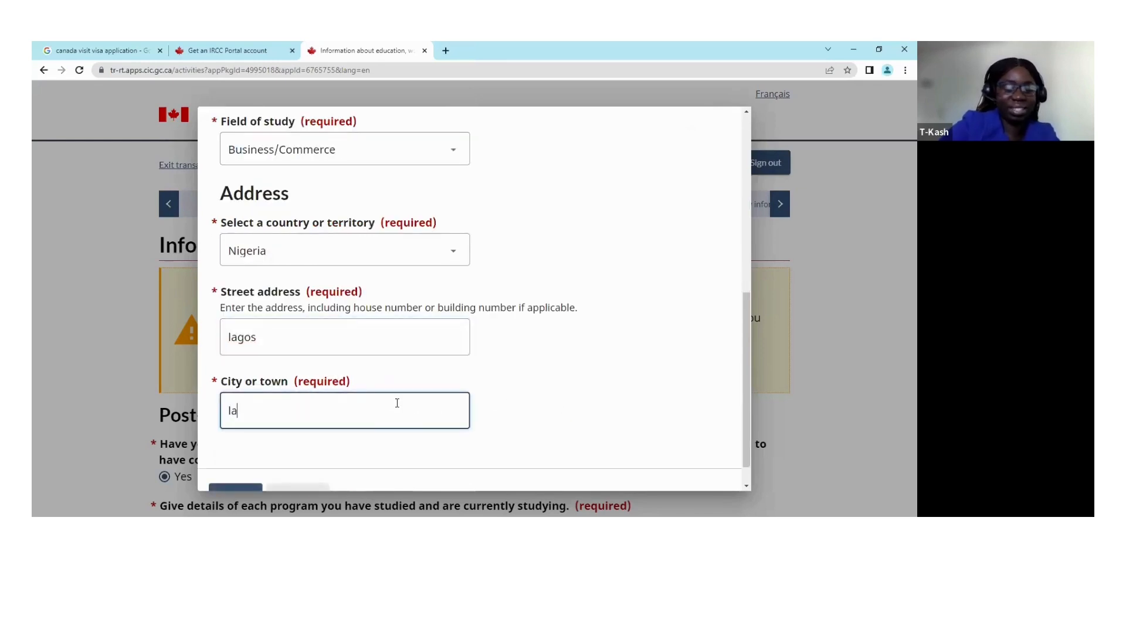
pyautogui.write('gos')
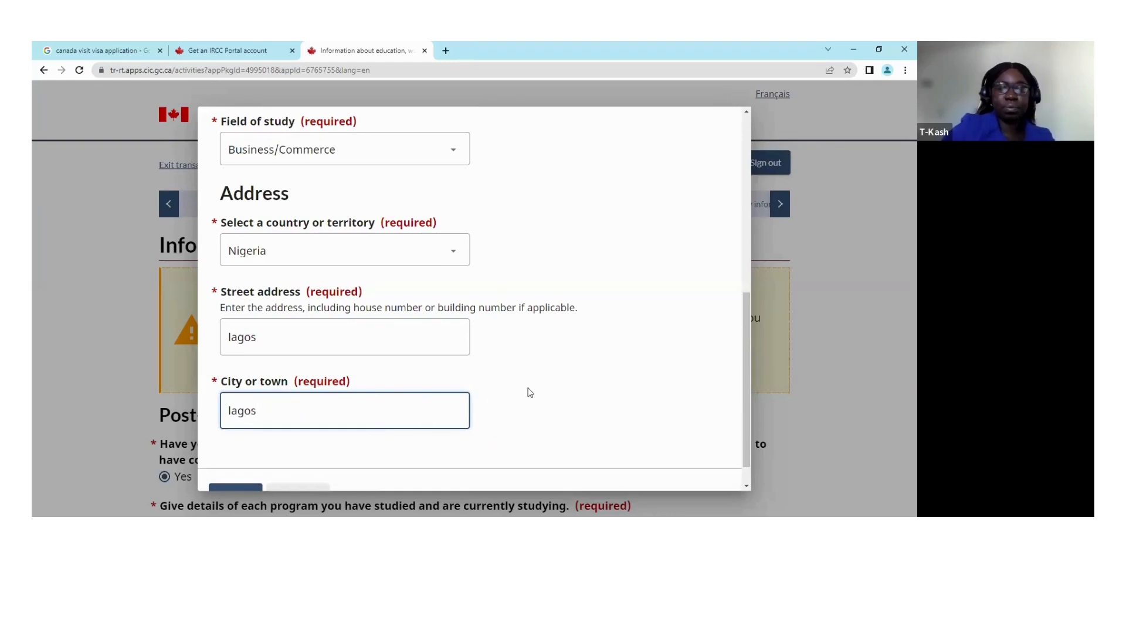
# Save the University of Lagos entry so it appears in the education table
pyautogui.scroll(-1, 527, 392)
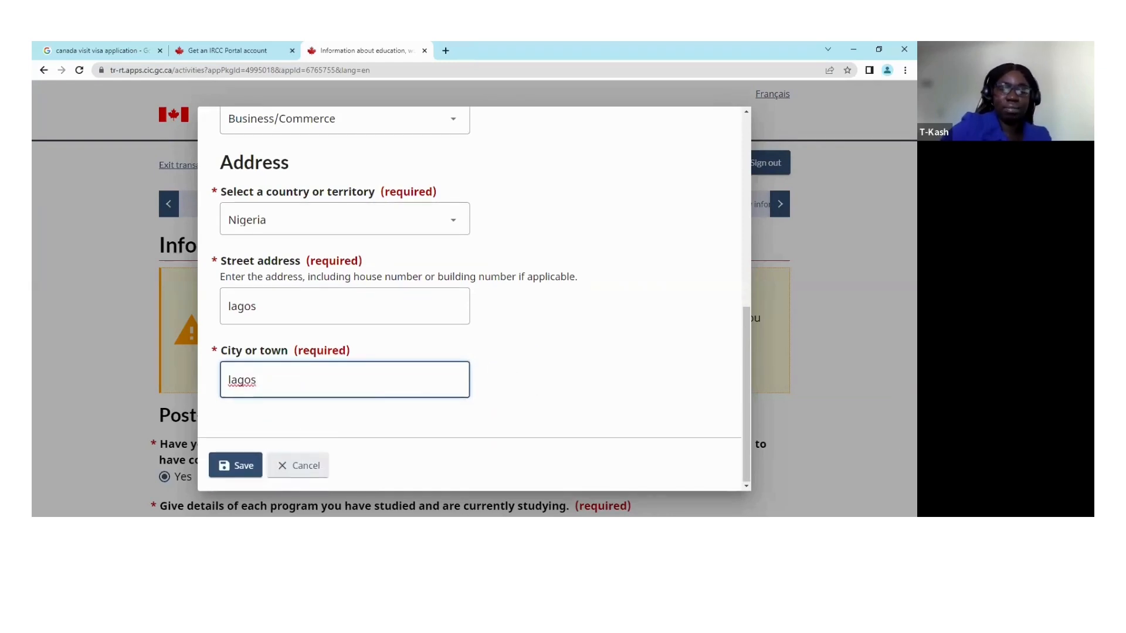
pyautogui.click(234, 464)
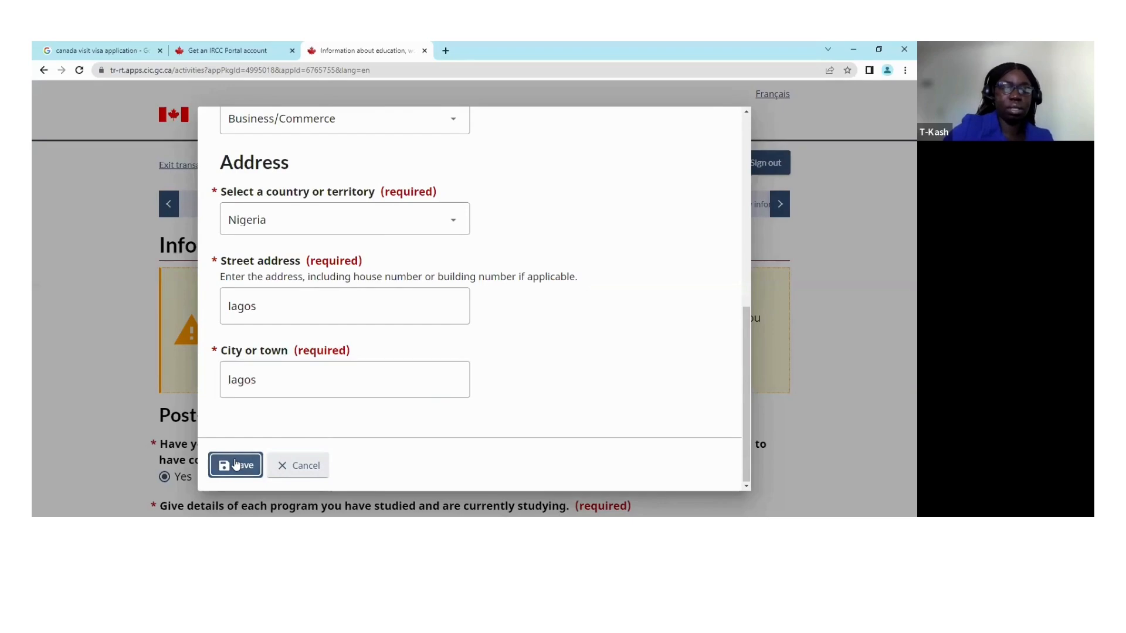
pyautogui.scroll(-4, 535, 332)
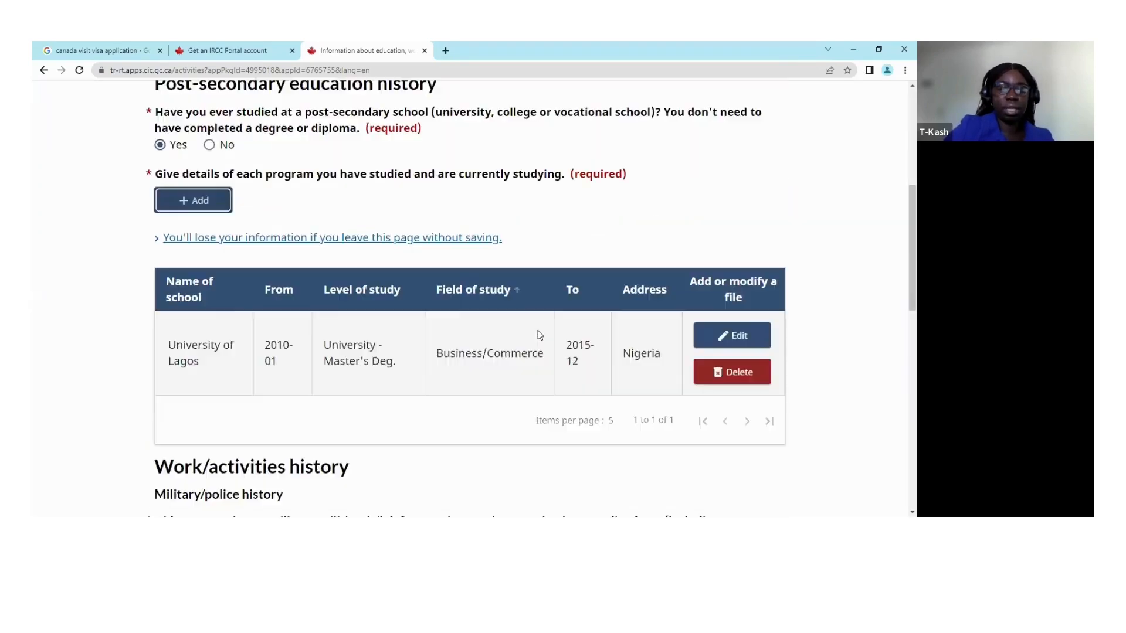
pyautogui.scroll(-1, 535, 344)
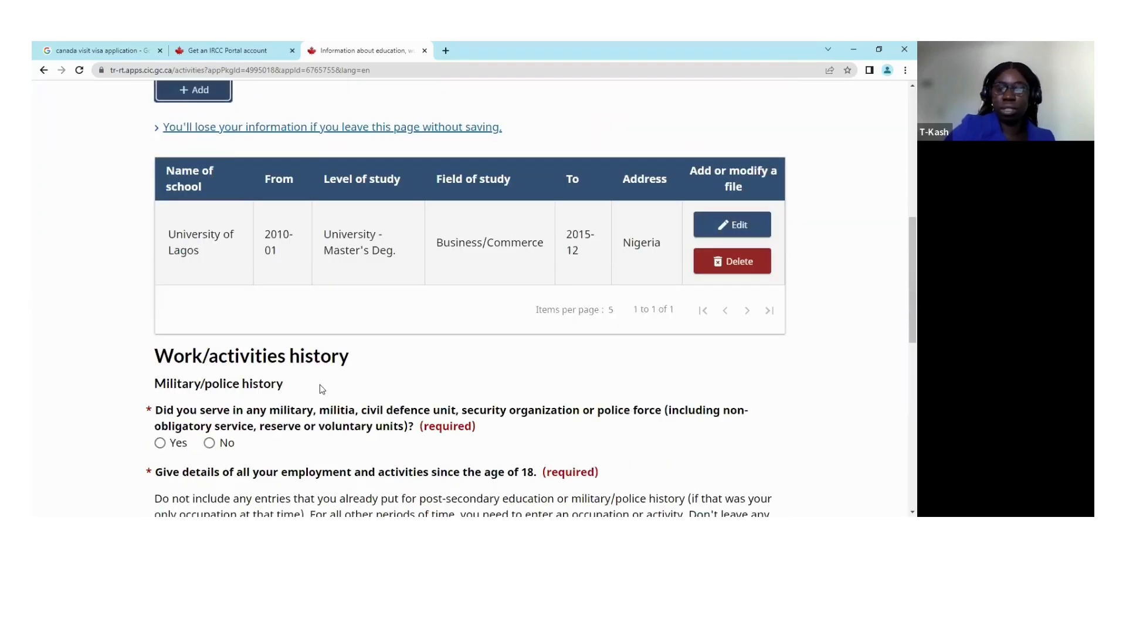
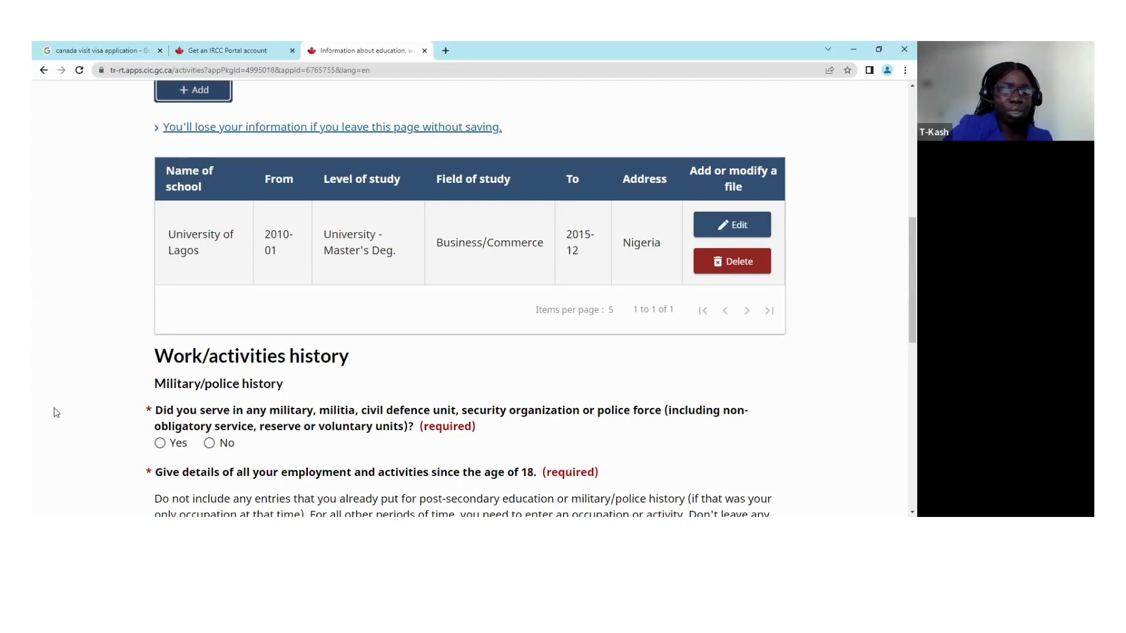
# Answer No to military service and start a new employment history entry
pyautogui.click(209, 444)
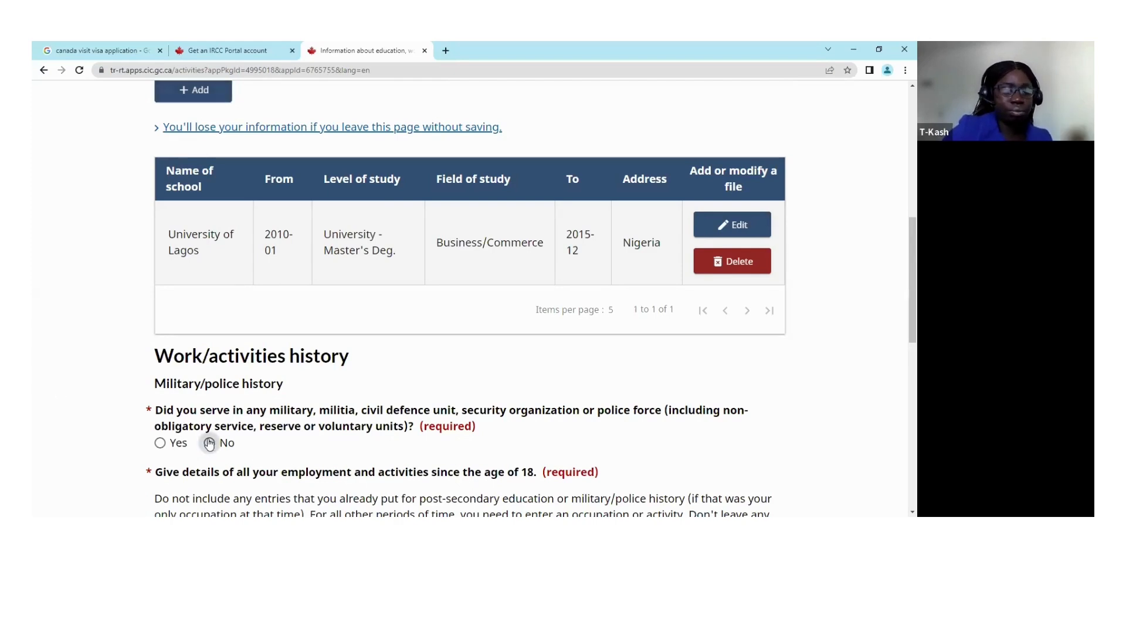
pyautogui.scroll(-4, 270, 416)
pyautogui.scroll(-1, 267, 420)
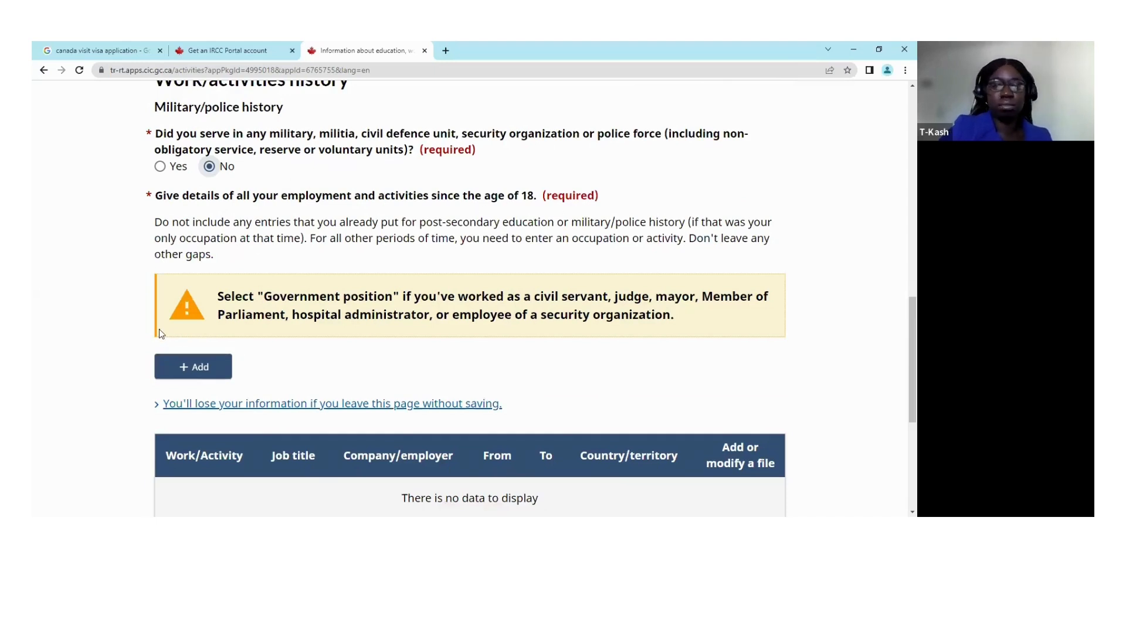
pyautogui.click(198, 368)
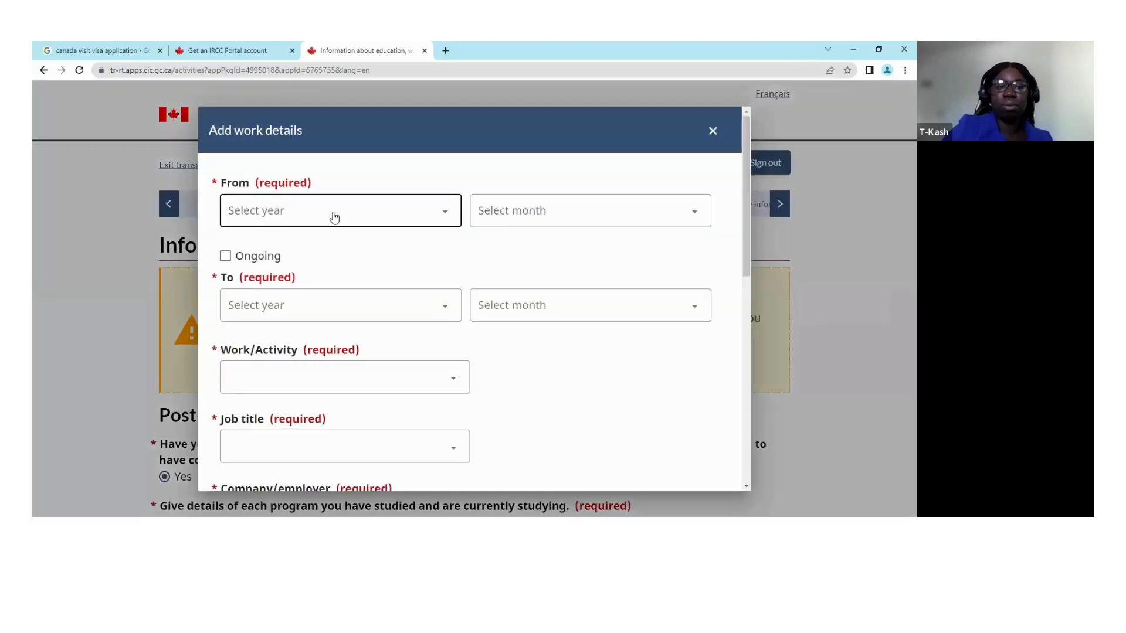
# Set the job's start date to January 2017 and mark it as ongoing
pyautogui.click(333, 215)
pyautogui.click(253, 338)
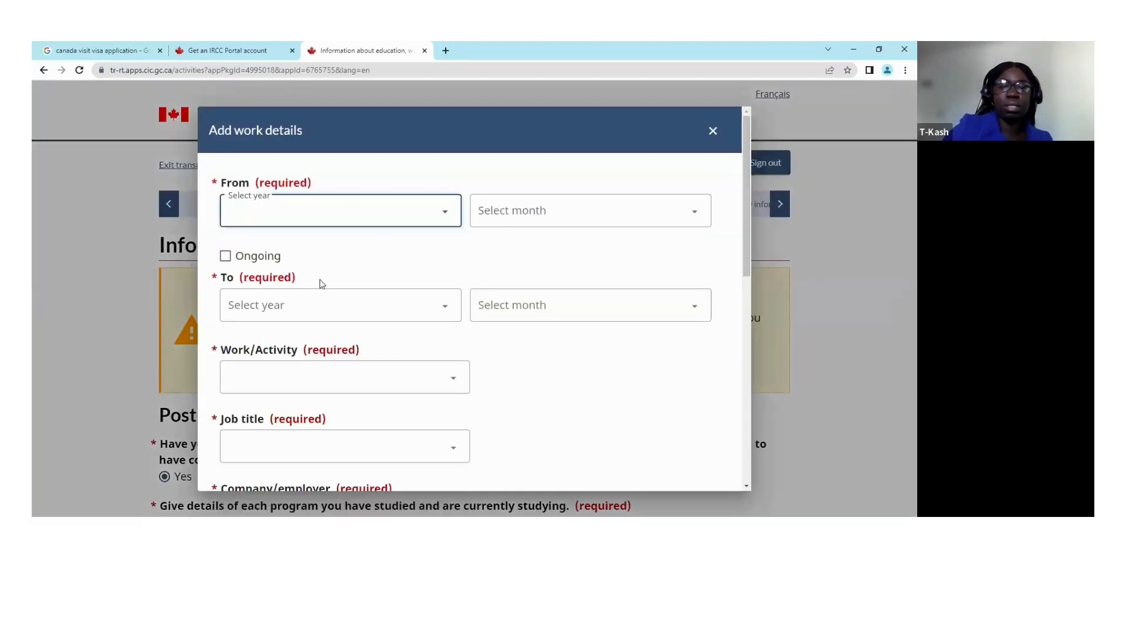
pyautogui.click(515, 225)
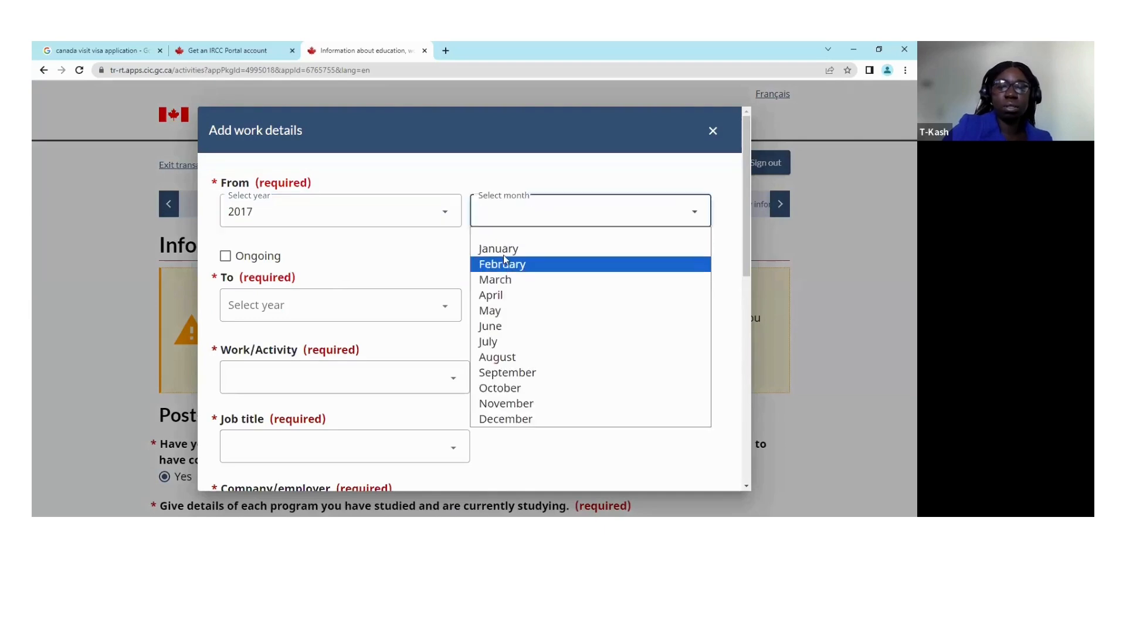
pyautogui.click(503, 252)
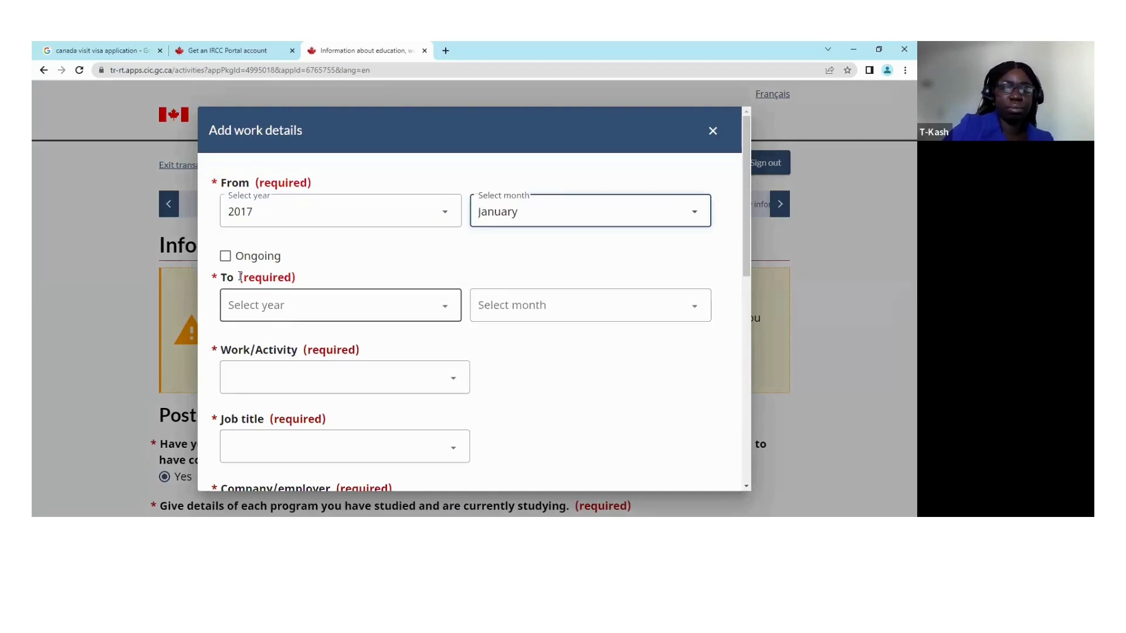
pyautogui.click(226, 261)
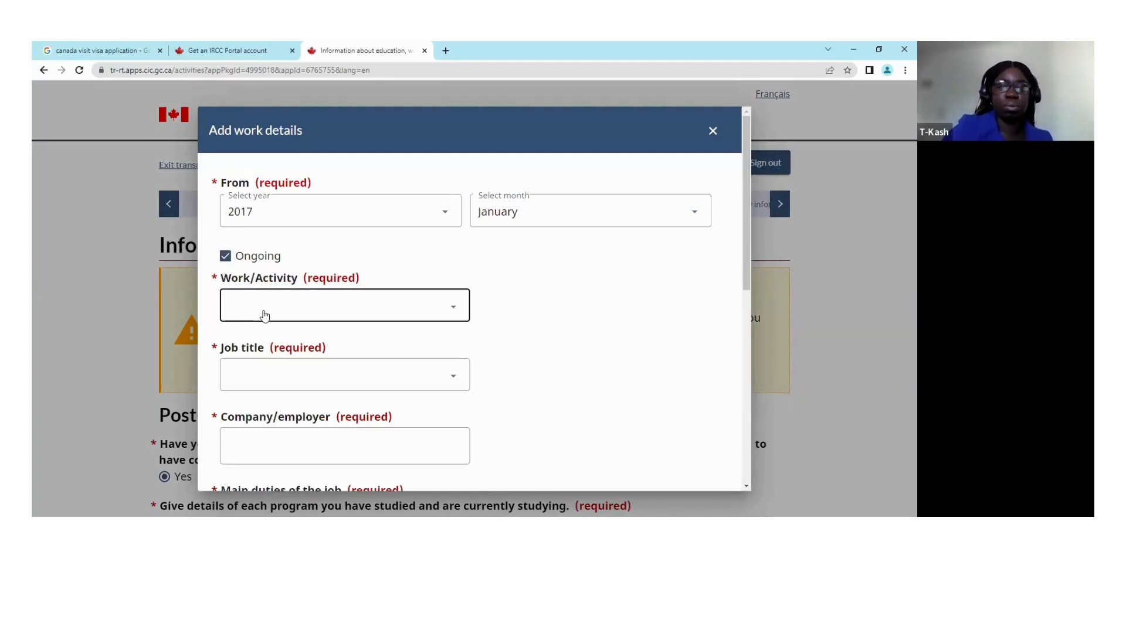
# Choose Business, finance and administration occupations, job title Administrative services managers
pyautogui.click(265, 316)
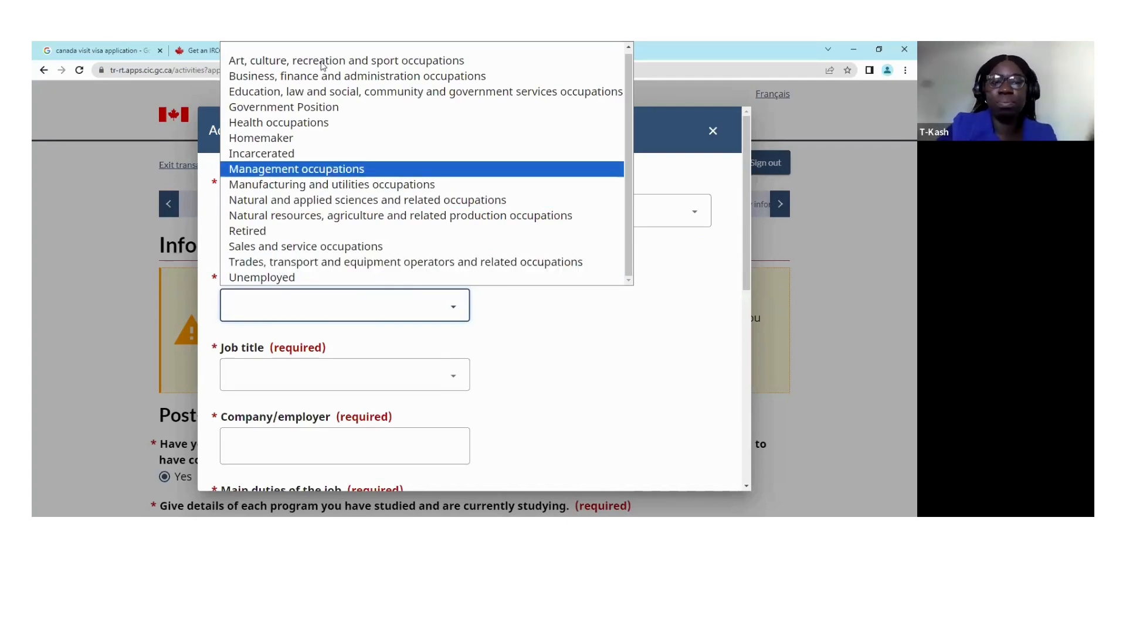
pyautogui.click(323, 76)
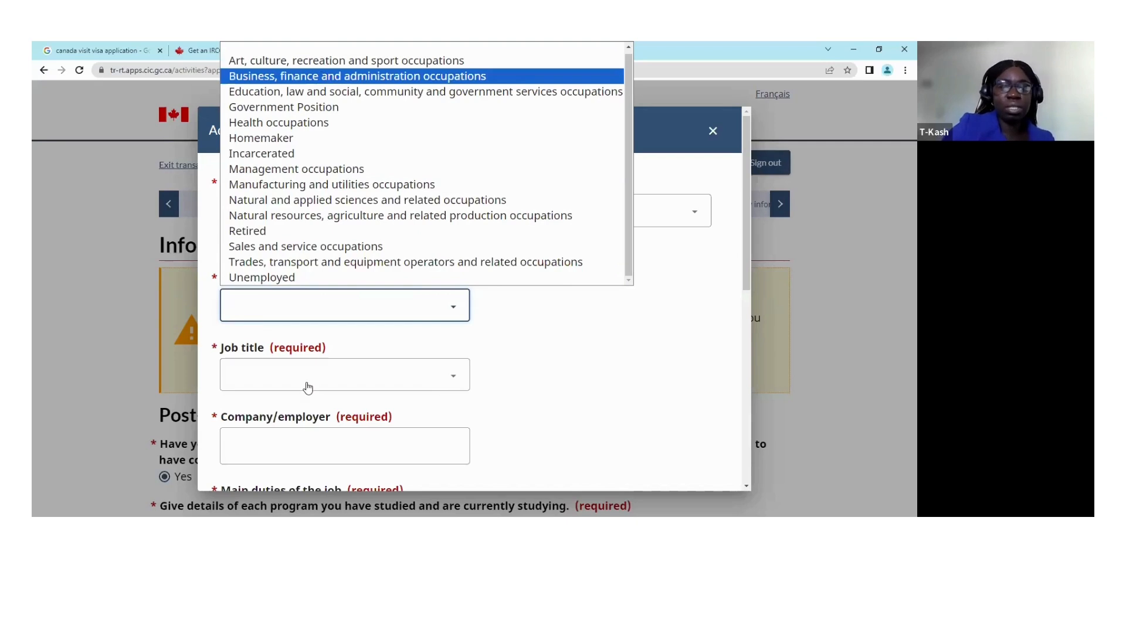
pyautogui.click(306, 378)
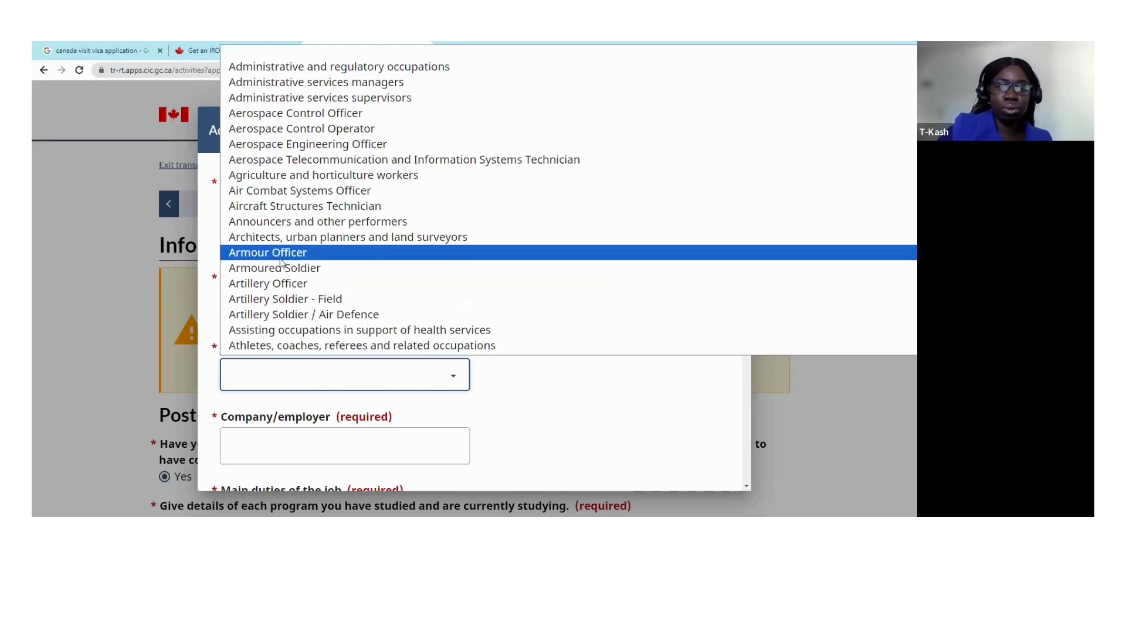
pyautogui.scroll(-8, 278, 264)
pyautogui.scroll(-10, 280, 265)
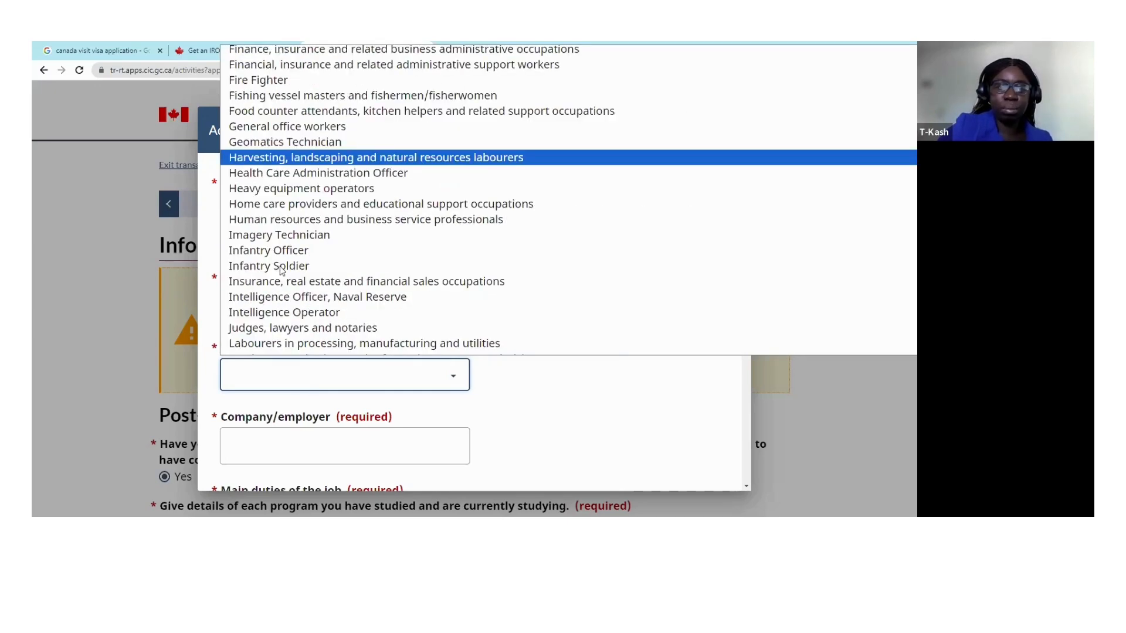
pyautogui.scroll(-8, 280, 270)
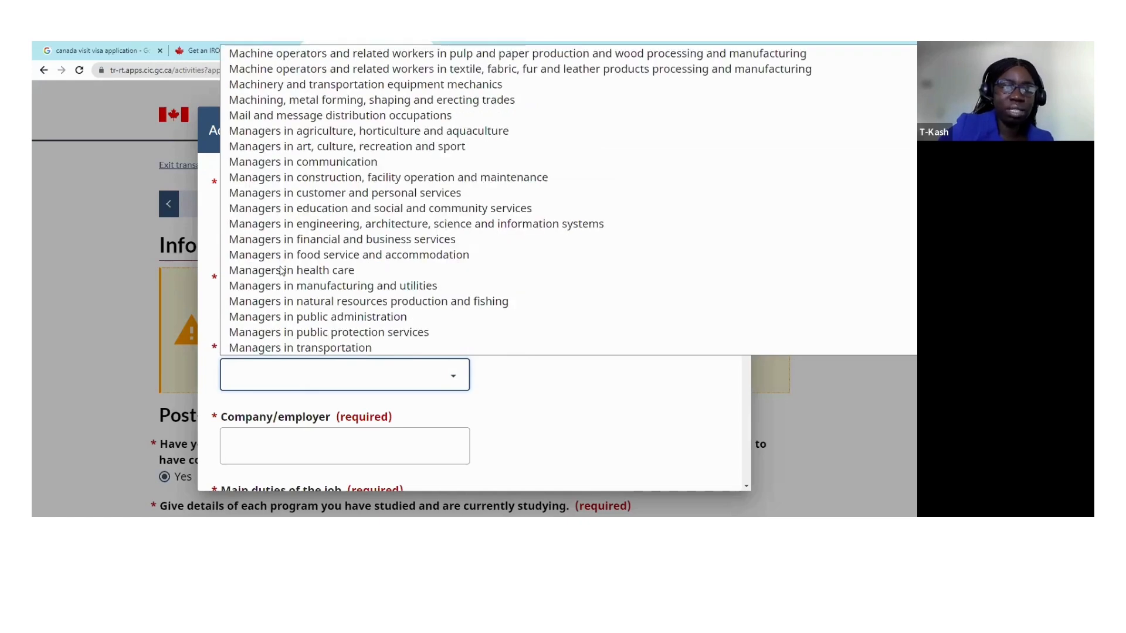
pyautogui.scroll(20, 280, 270)
pyautogui.scroll(5, 280, 271)
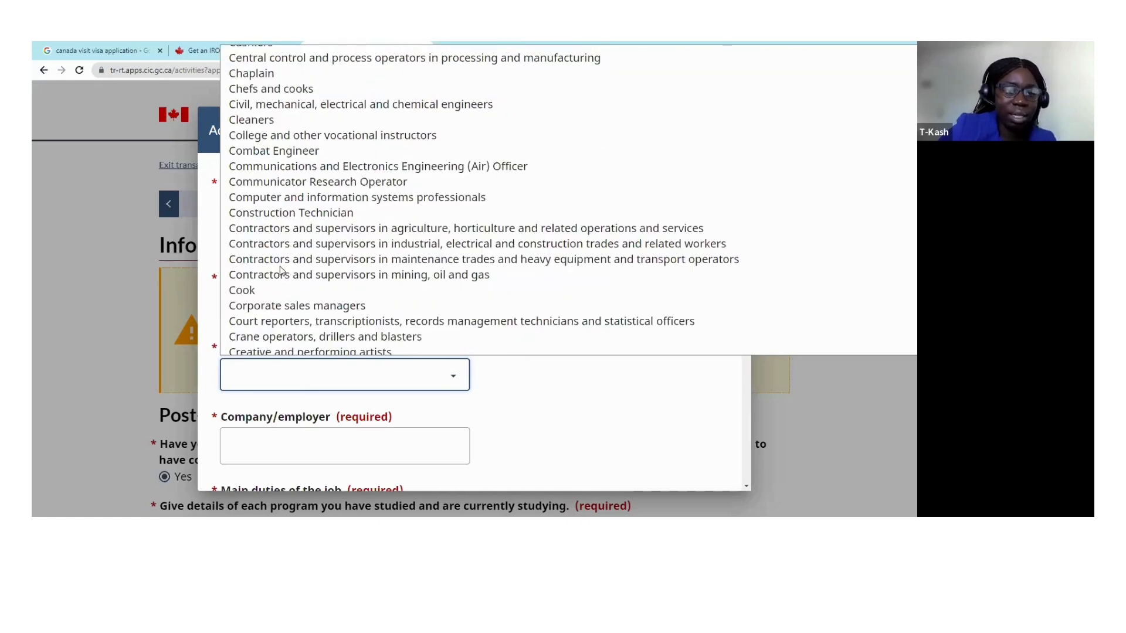
pyautogui.scroll(10, 280, 271)
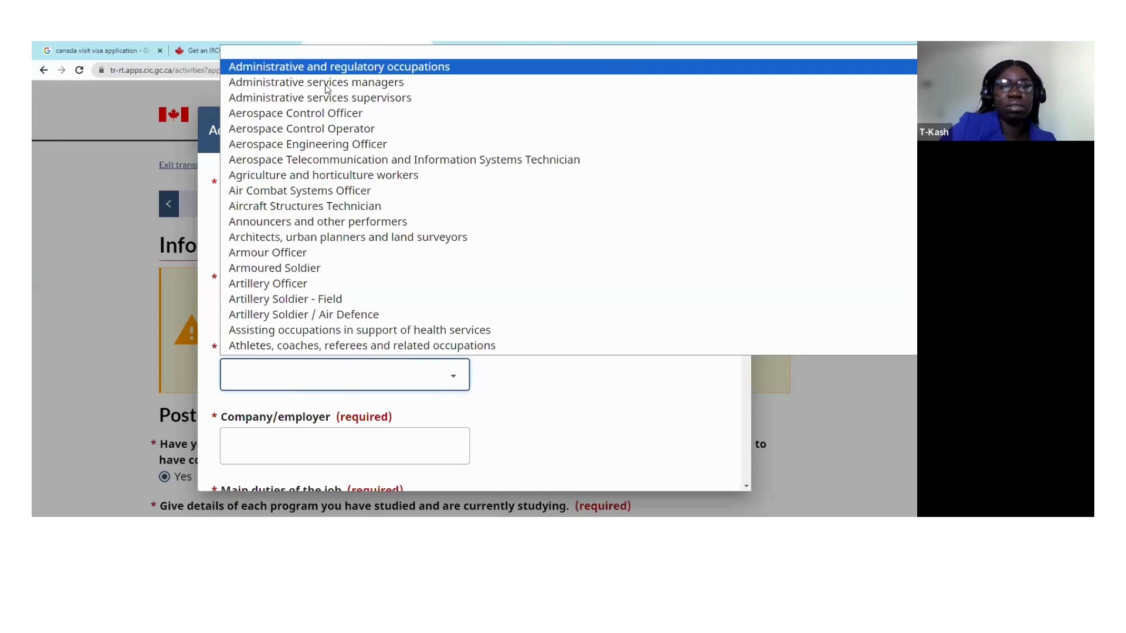
pyautogui.press('Return')
# Enter 'abc ltd' as the company/employer name
pyautogui.click(327, 452)
pyautogui.write('abc ltd')
pyautogui.scroll(-2, 308, 443)
# Enter 'i was a banking supervisor' as the job's main duties
pyautogui.click(308, 444)
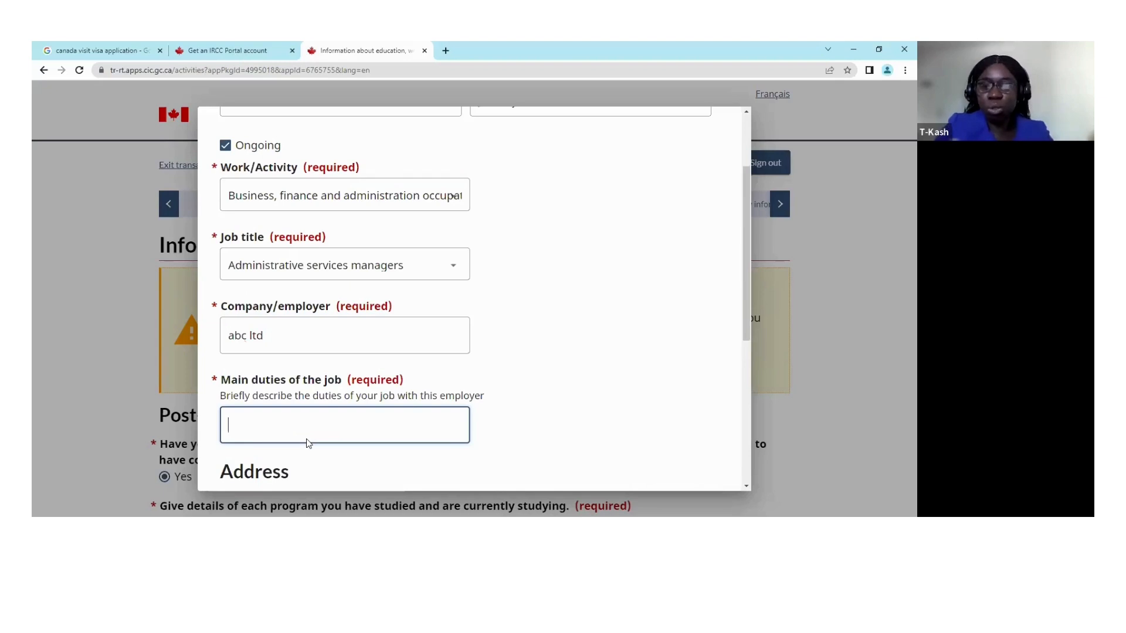
pyautogui.write('i was a banking sup')
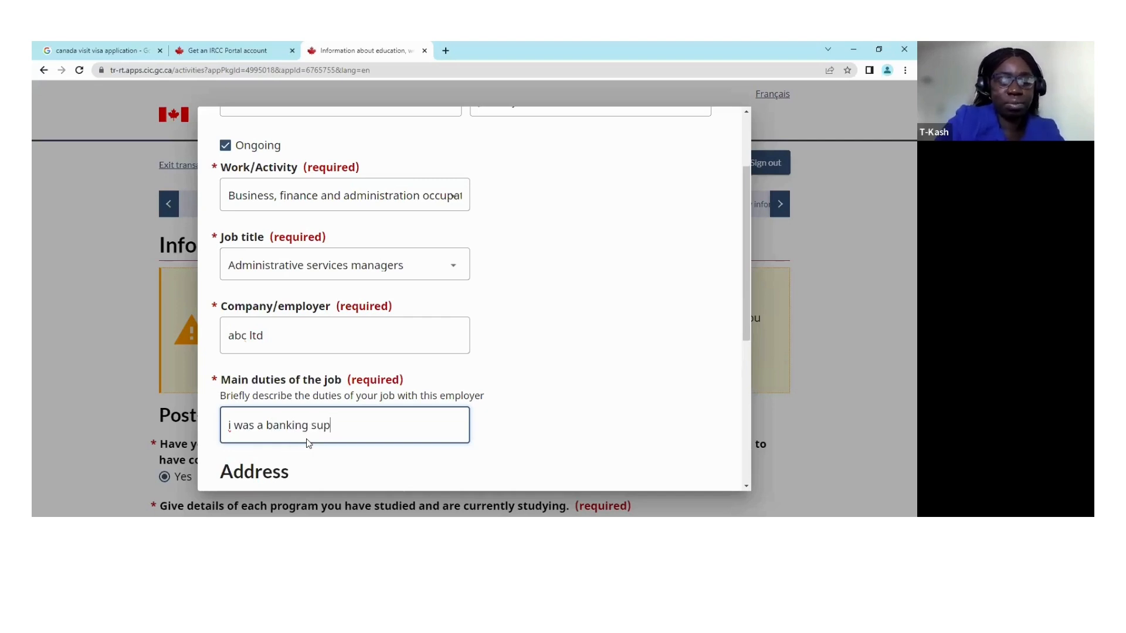
pyautogui.write('ervisor')
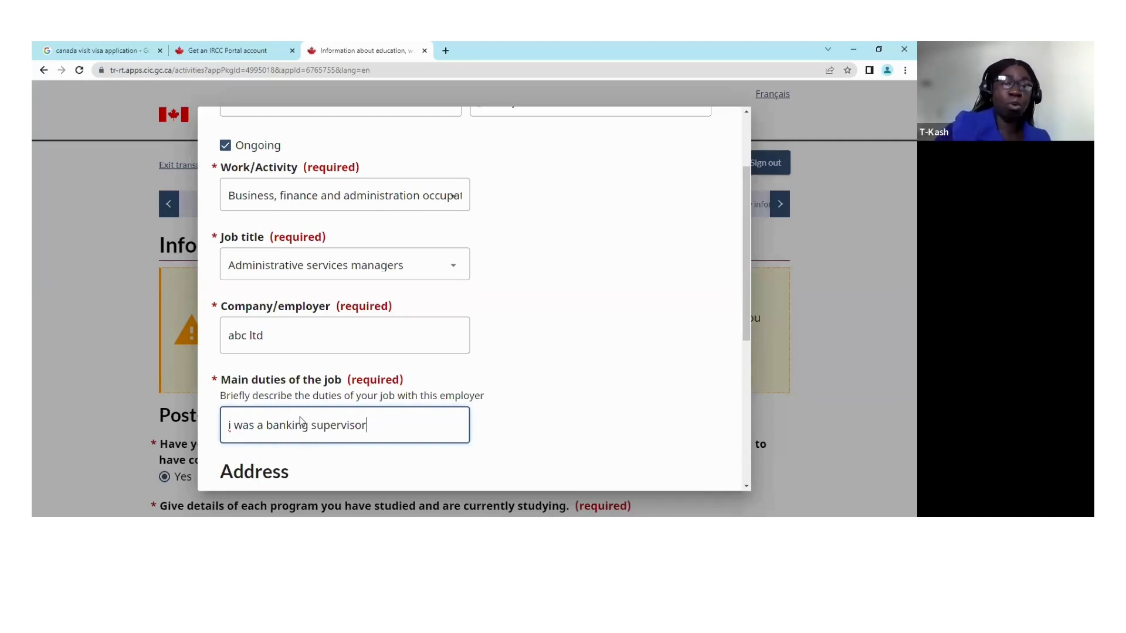
pyautogui.scroll(-2, 259, 412)
pyautogui.click(261, 422)
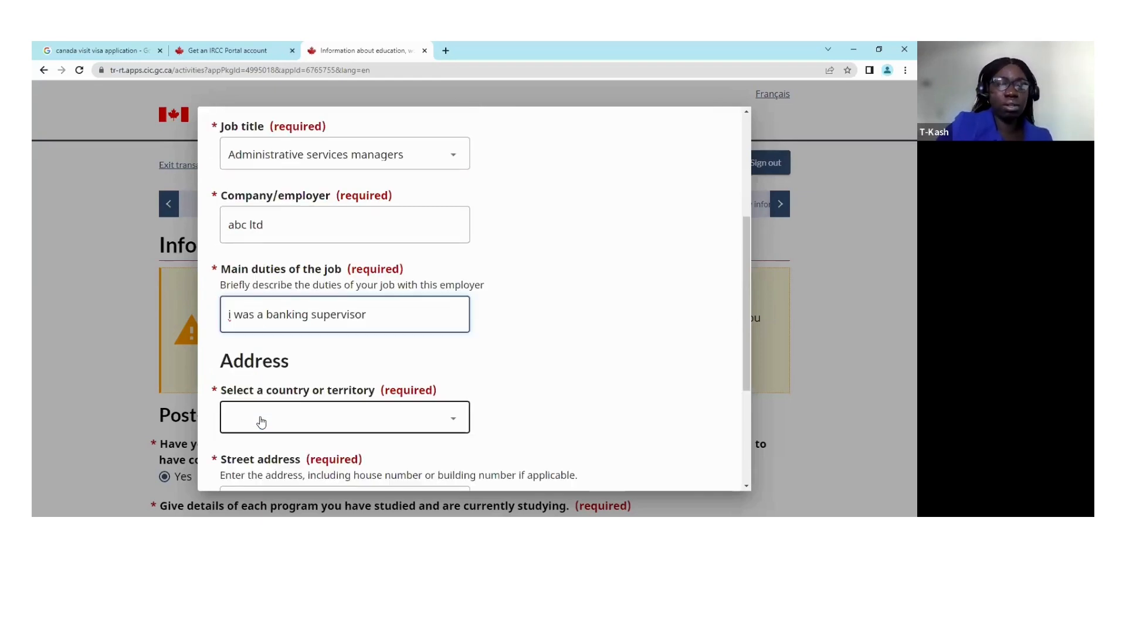
pyautogui.click(261, 422)
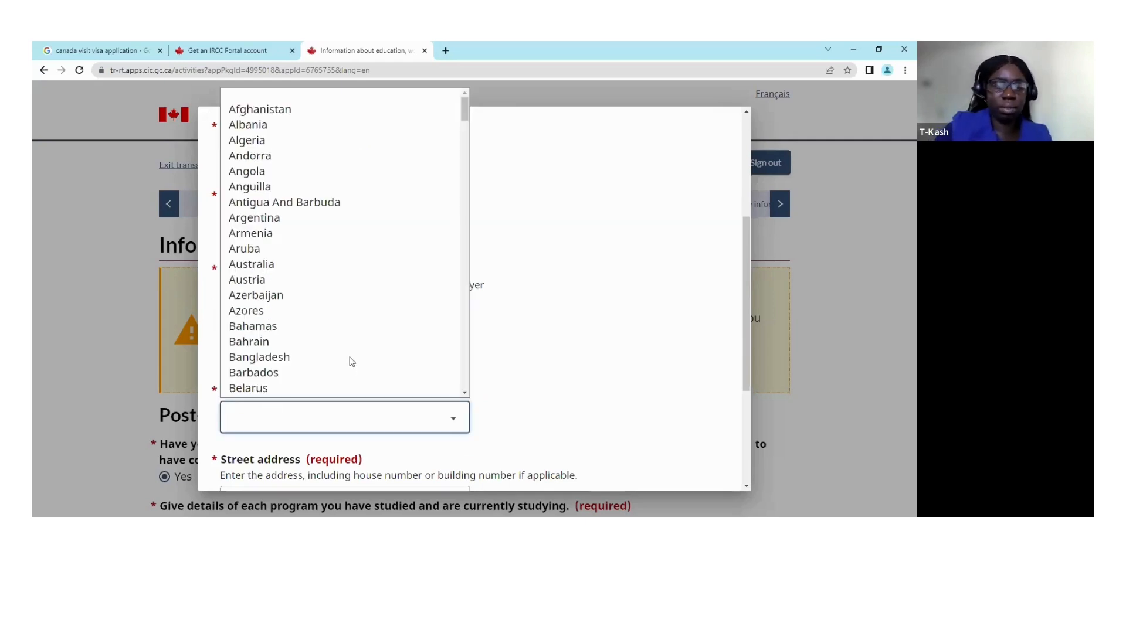
pyautogui.press('n')
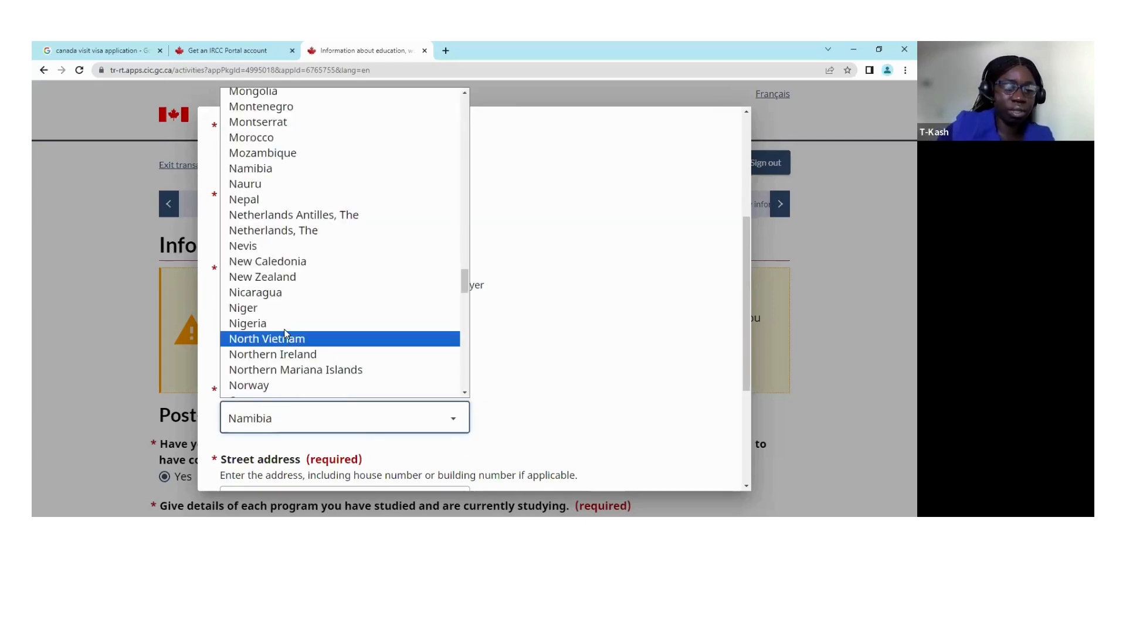
pyautogui.click(247, 324)
pyautogui.scroll(-2, 474, 392)
pyautogui.click(302, 399)
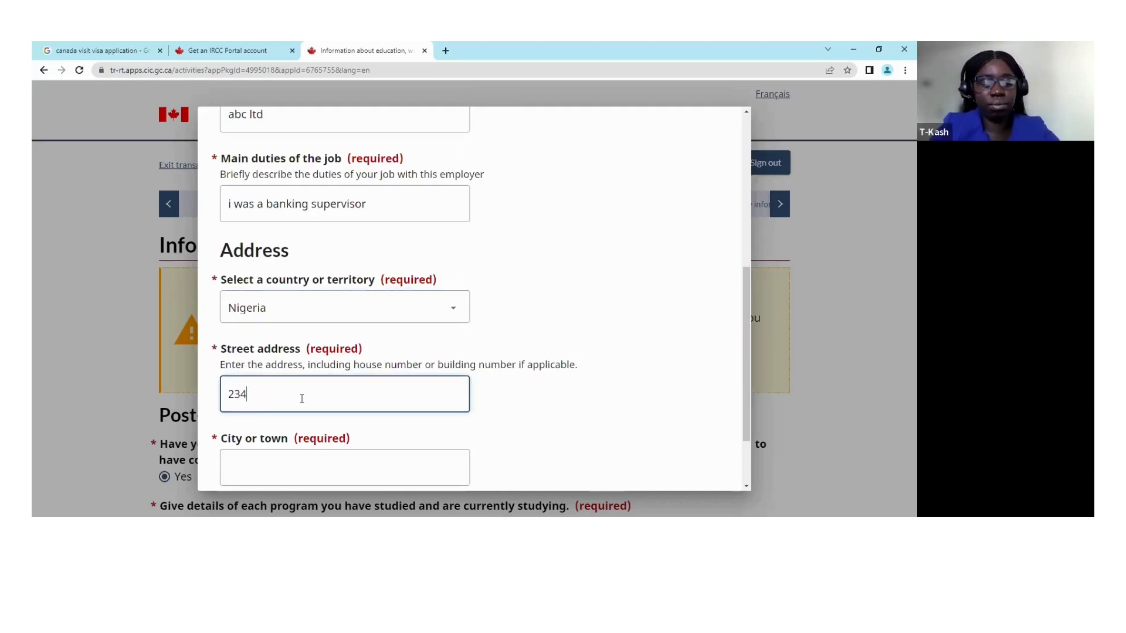
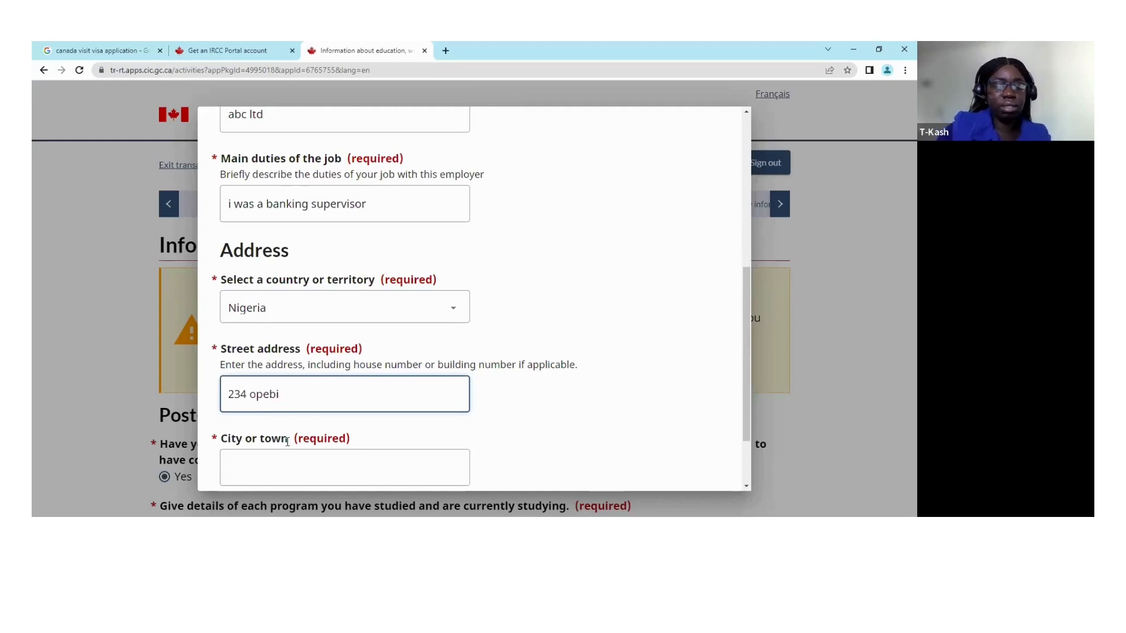
pyautogui.click(282, 472)
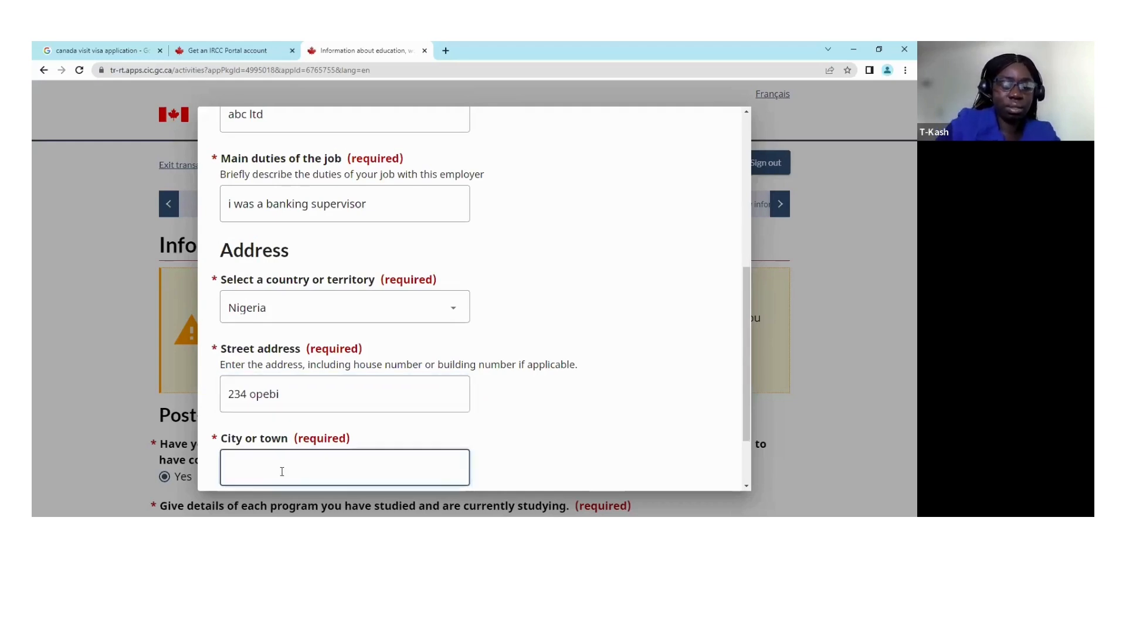
pyautogui.write('Lagos')
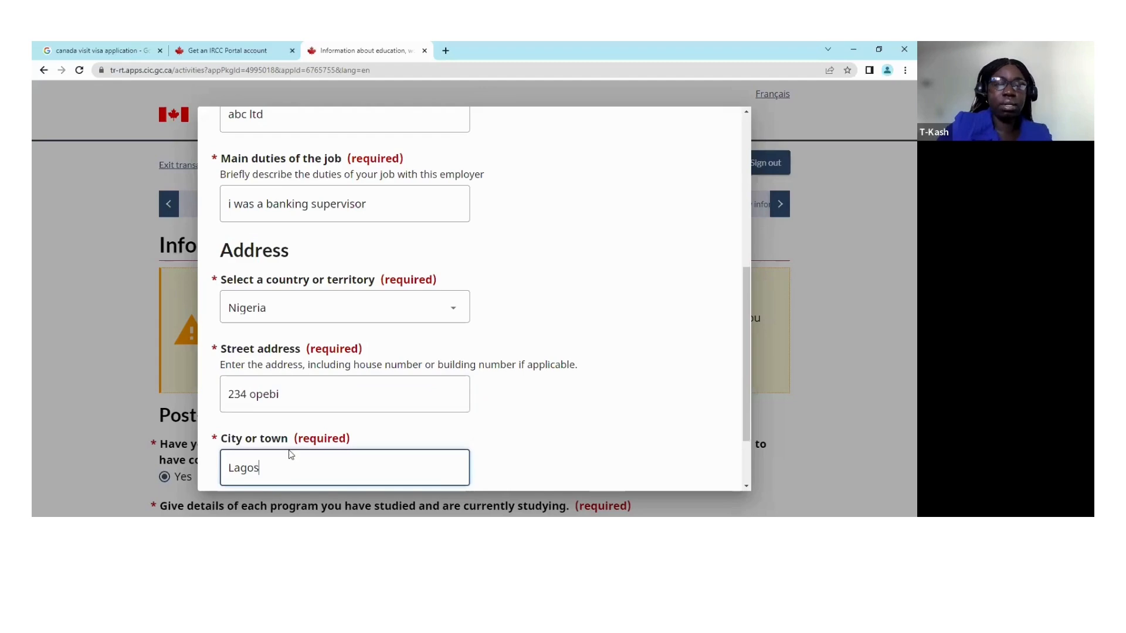
# Save the abc ltd work entry so it appears in the work history table
pyautogui.scroll(-1, 321, 407)
pyautogui.scroll(-1, 220, 481)
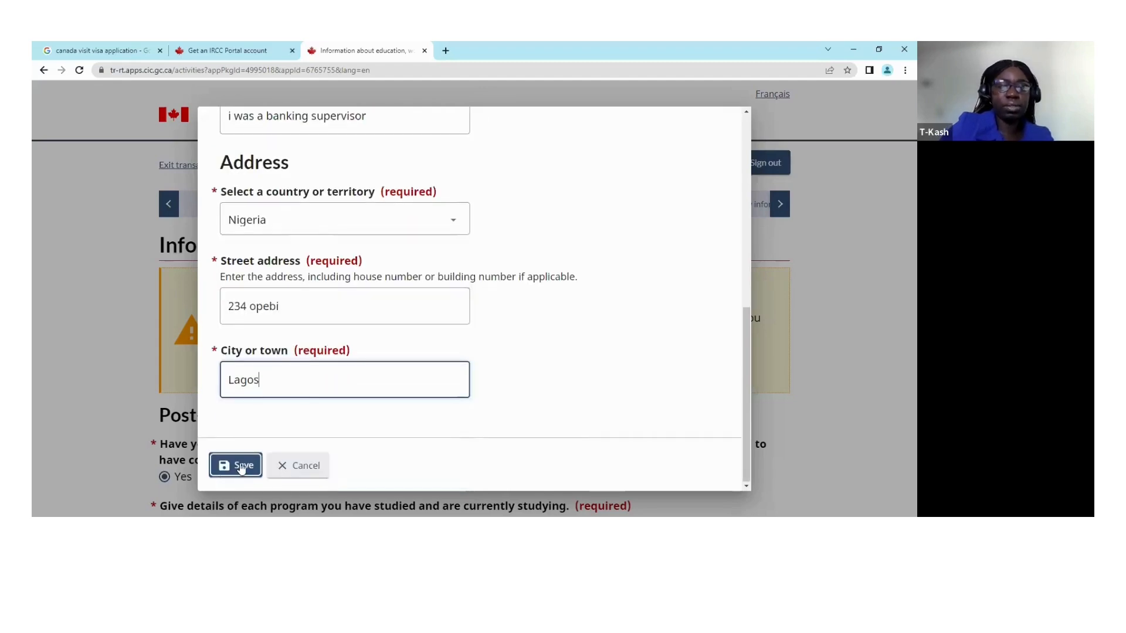
pyautogui.click(240, 467)
pyautogui.scroll(-10, 593, 380)
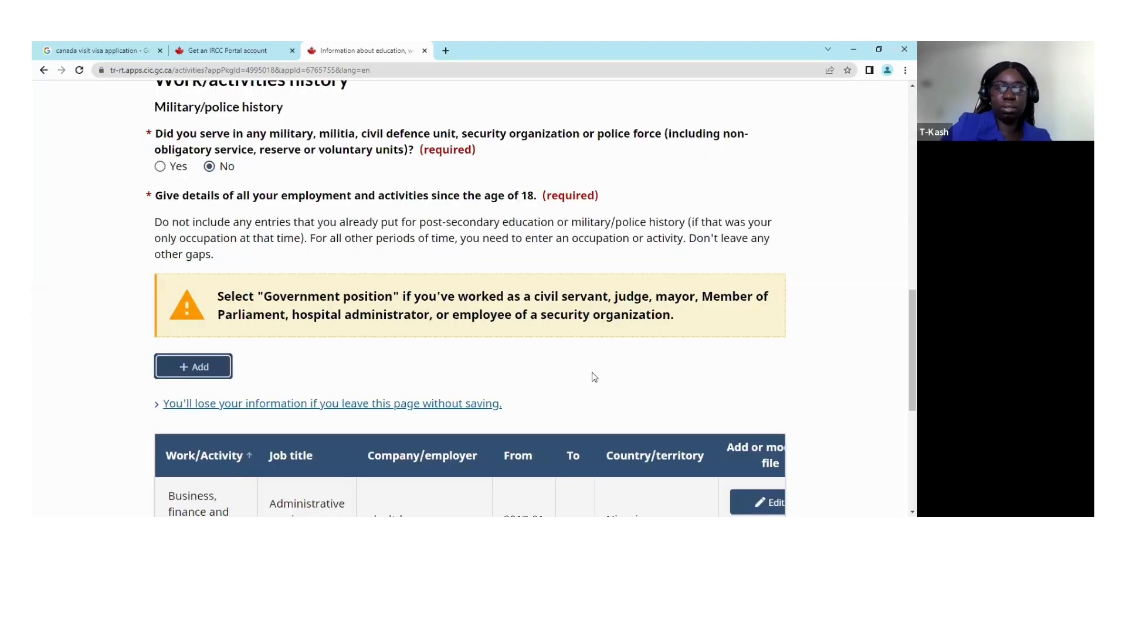
pyautogui.scroll(-5, 703, 352)
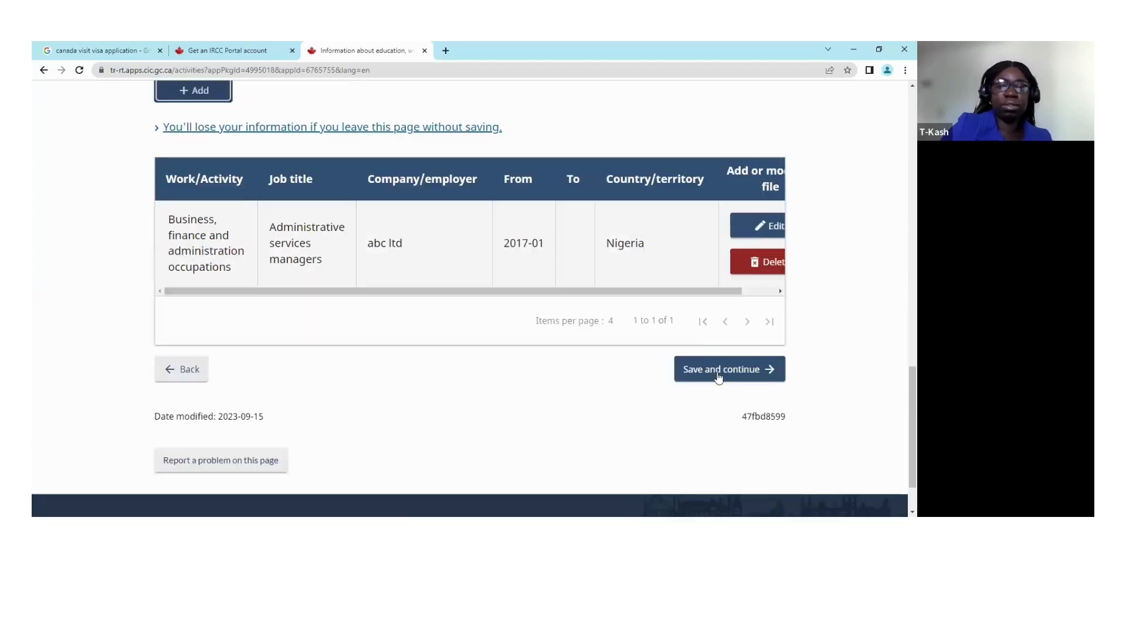
# Save the work history, then answer No to travel in the past 5 years and save
pyautogui.click(719, 375)
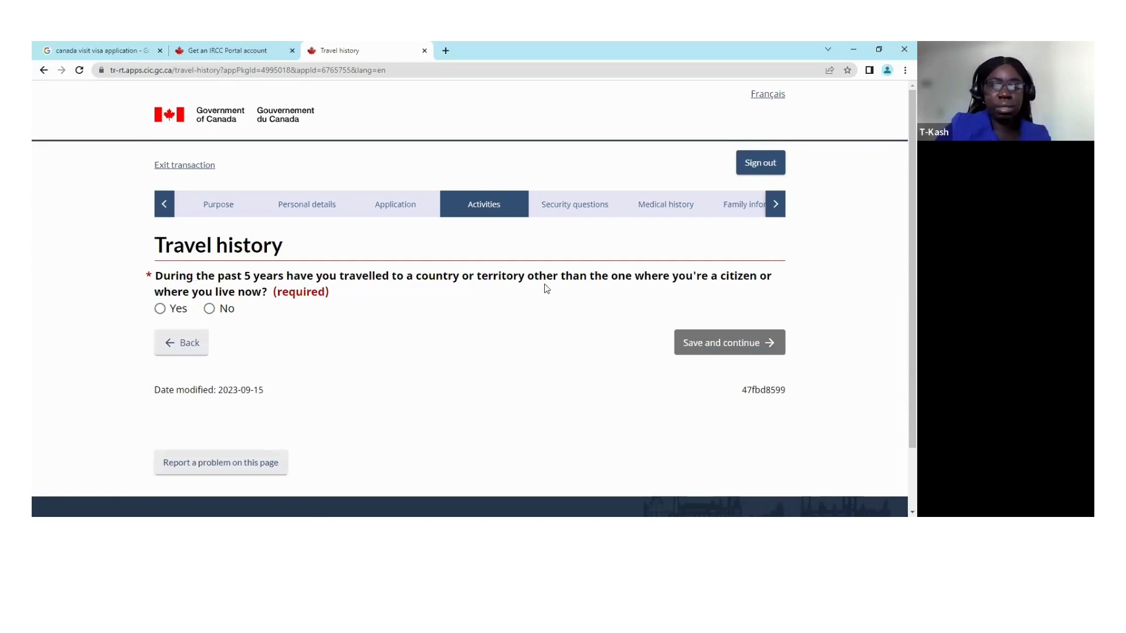
pyautogui.click(209, 309)
pyautogui.click(716, 349)
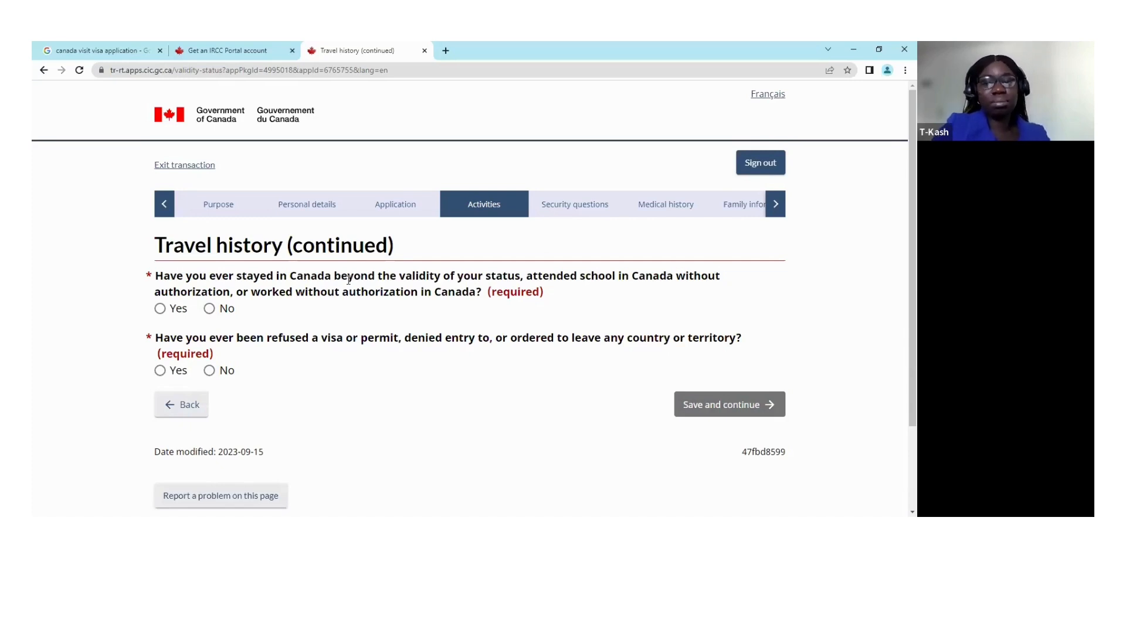
# Answer No to unauthorized stay, Yes to a past refusal, and describe the US visa refusal
pyautogui.click(209, 309)
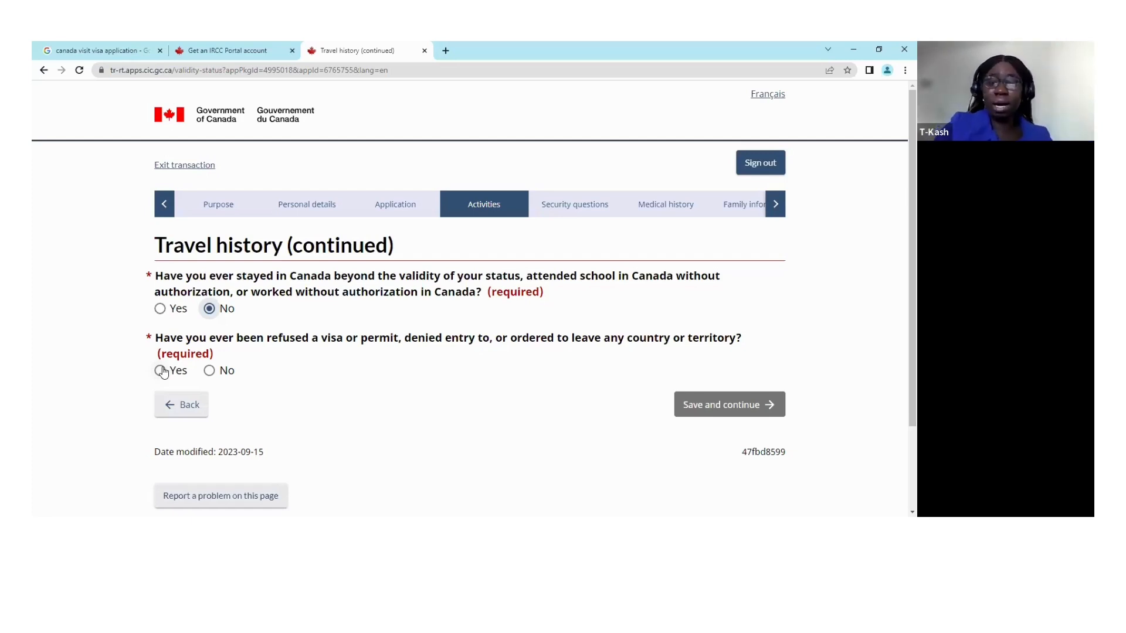
pyautogui.click(157, 373)
pyautogui.click(202, 462)
pyautogui.write('i was ')
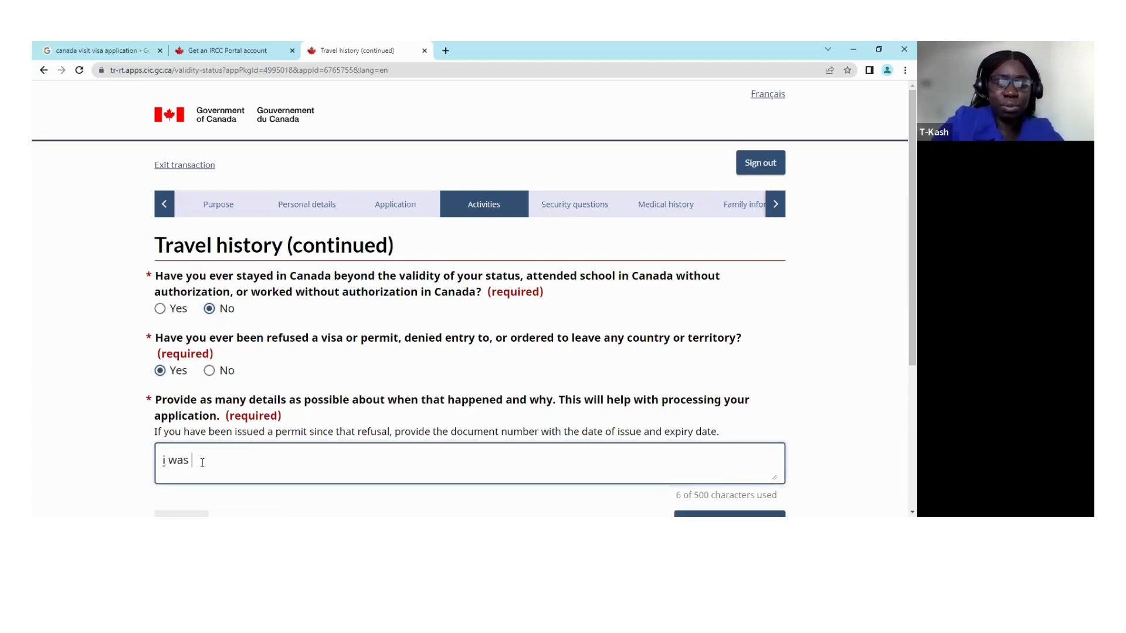
pyautogui.write('refused US visa')
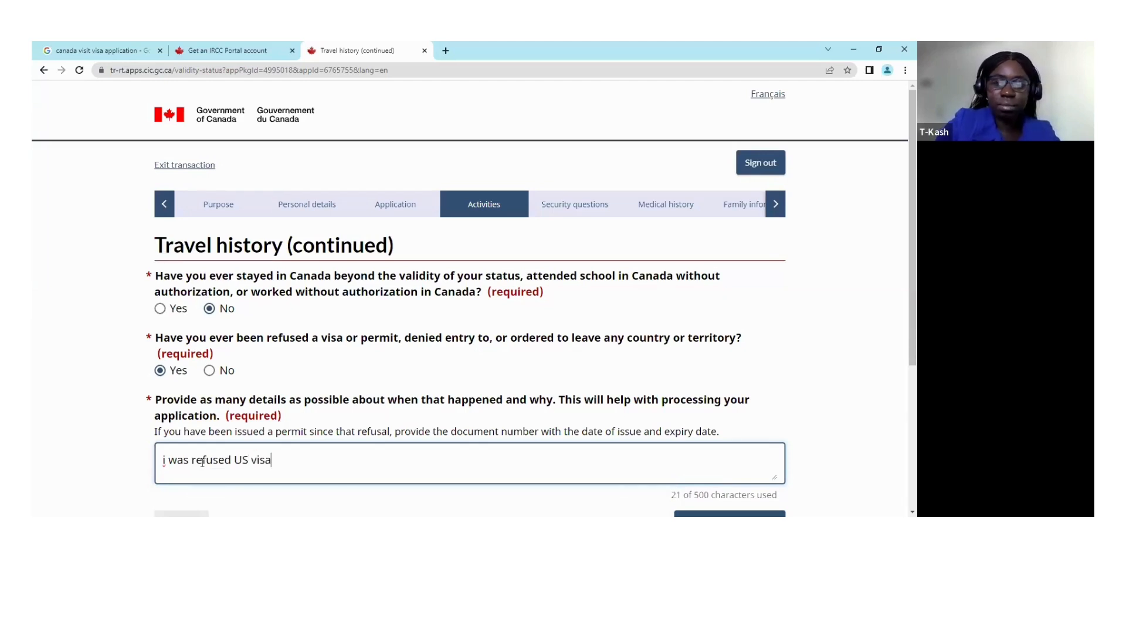
pyautogui.write('. The officer stated i did not meet the eligiblity requirement')
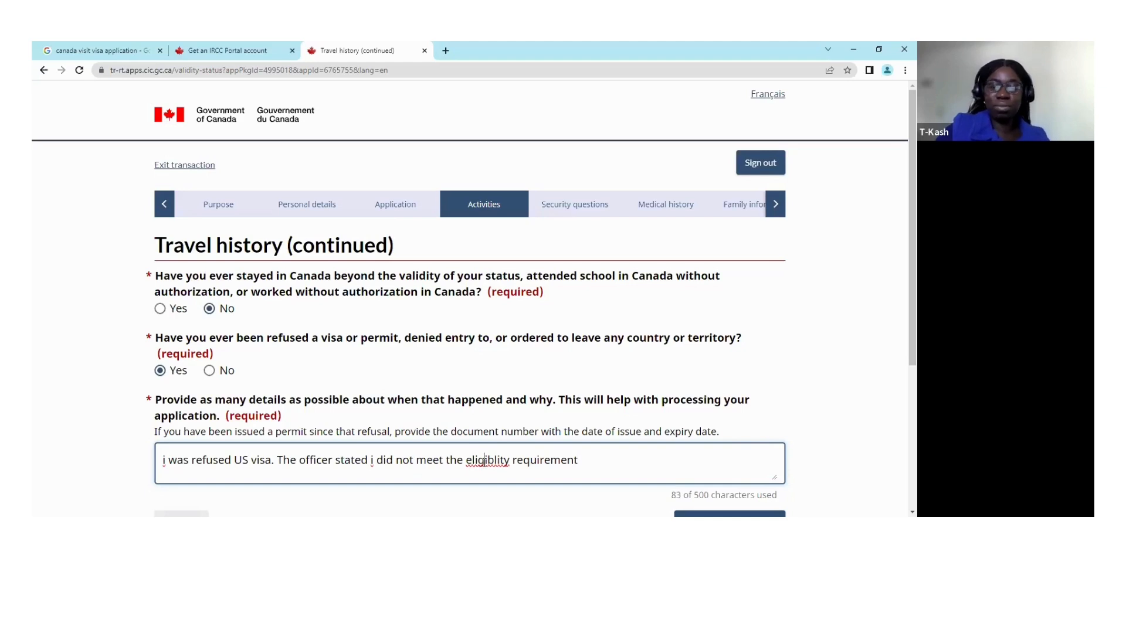
# Correct 'eligiblity' to 'eligibility' and submit the travel history answers
pyautogui.rightClick(484, 461)
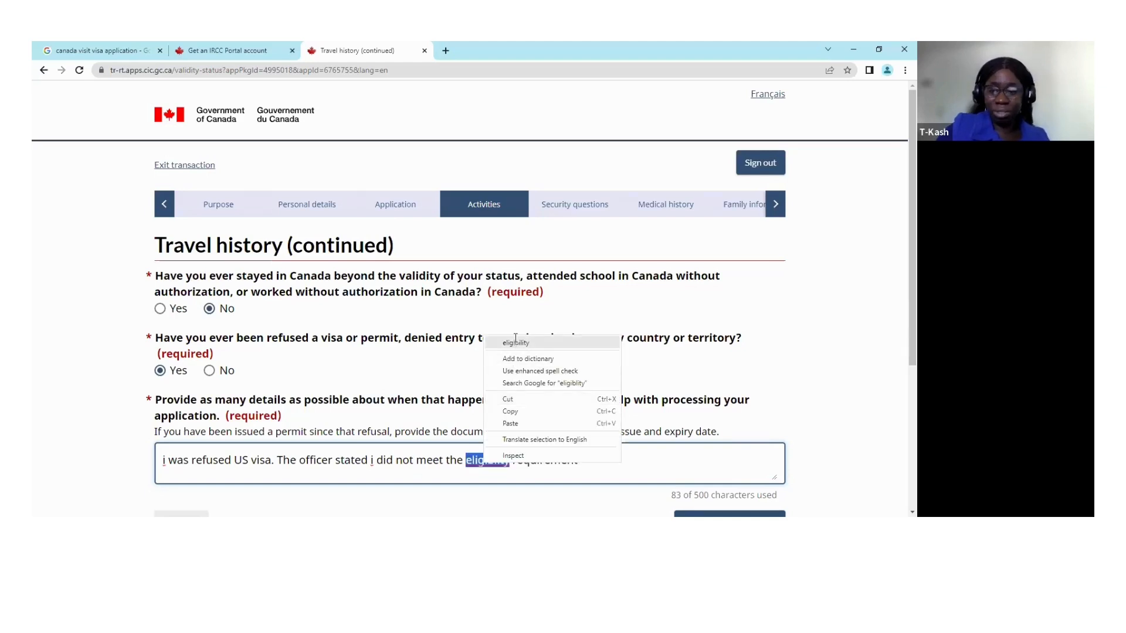
pyautogui.click(515, 338)
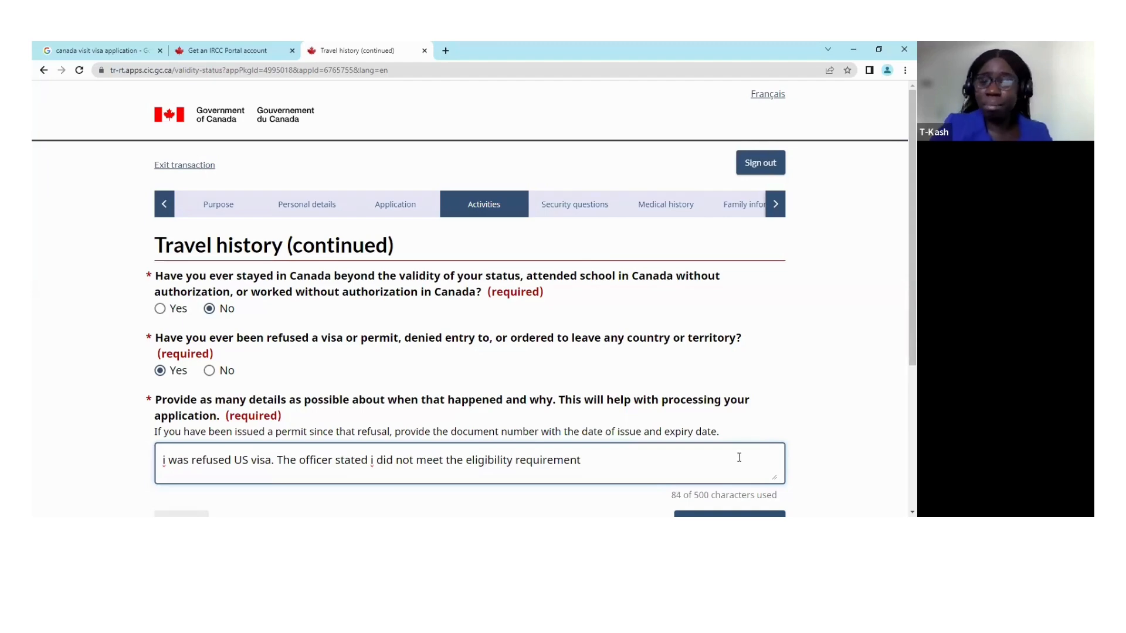
pyautogui.scroll(-2, 757, 443)
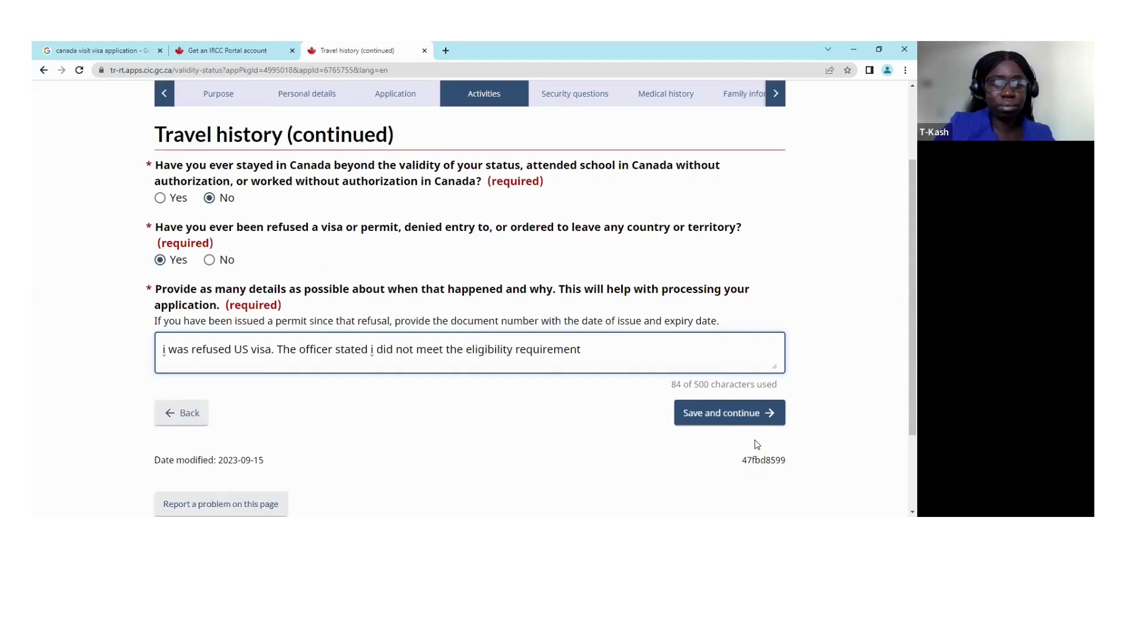
pyautogui.click(725, 421)
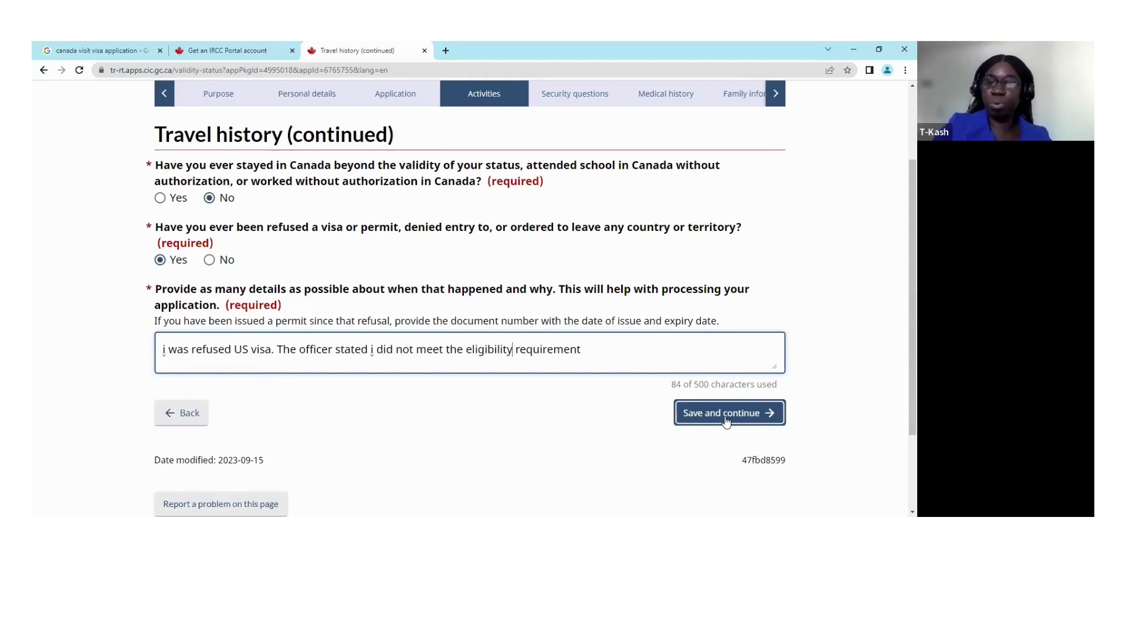
# Answer No to committing a crime, arrest, charges and convictions, then save
pyautogui.click(726, 421)
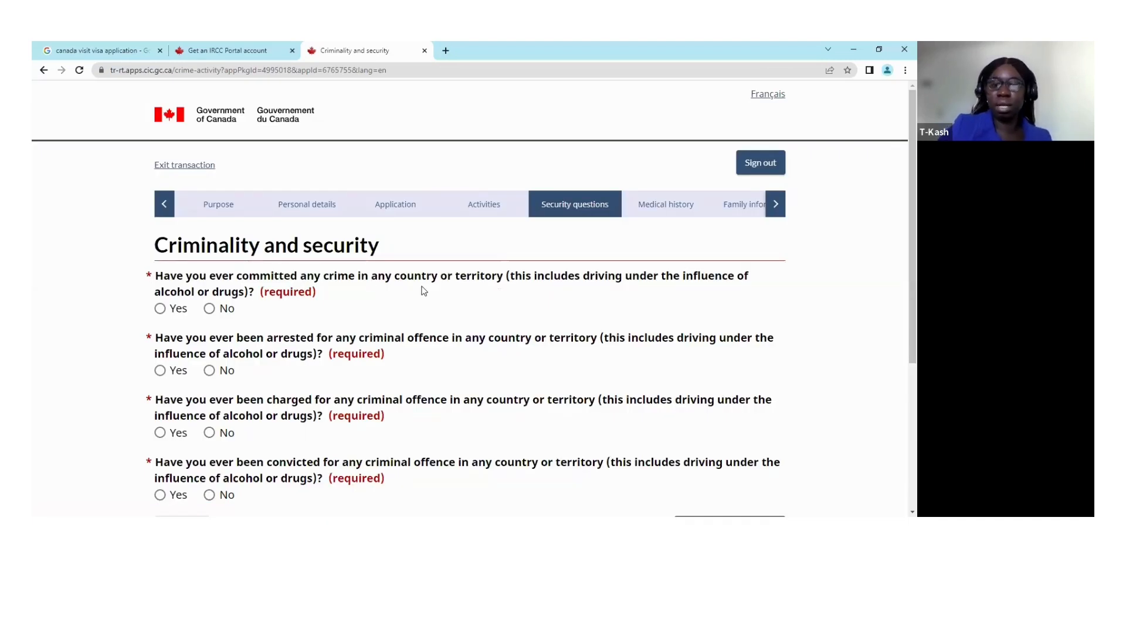
pyautogui.click(208, 310)
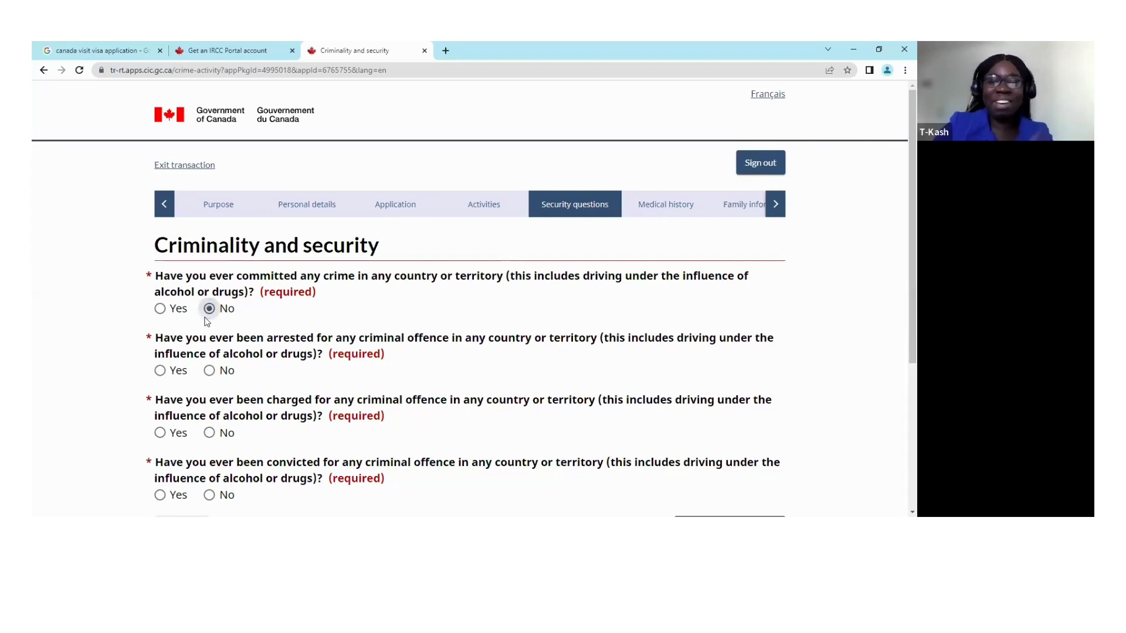
pyautogui.click(212, 373)
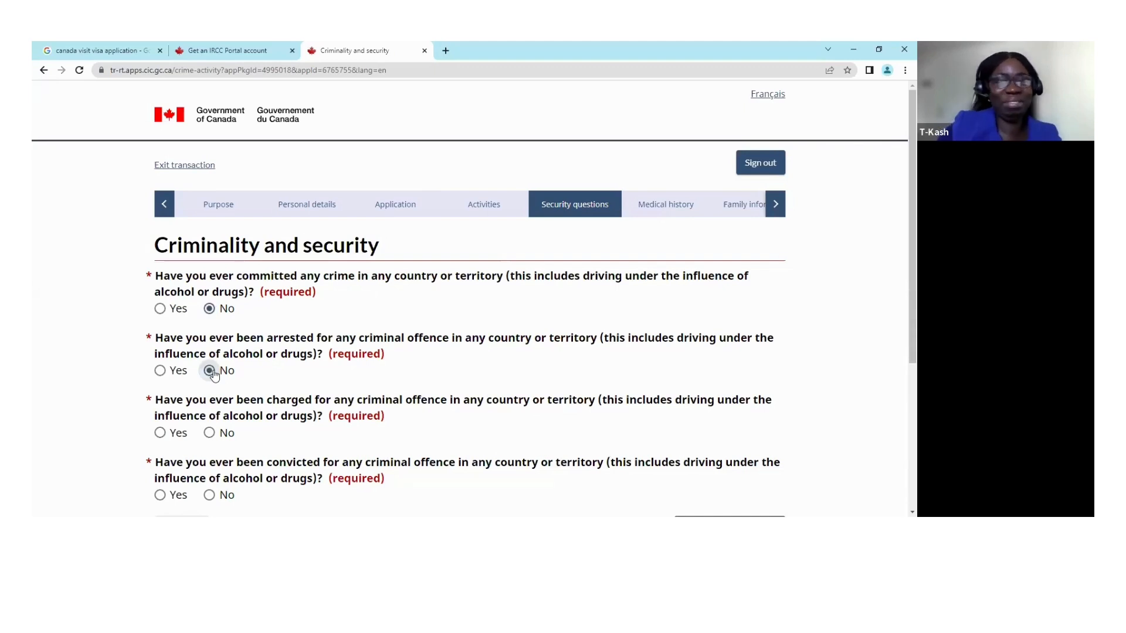
pyautogui.click(210, 434)
pyautogui.scroll(-1, 245, 417)
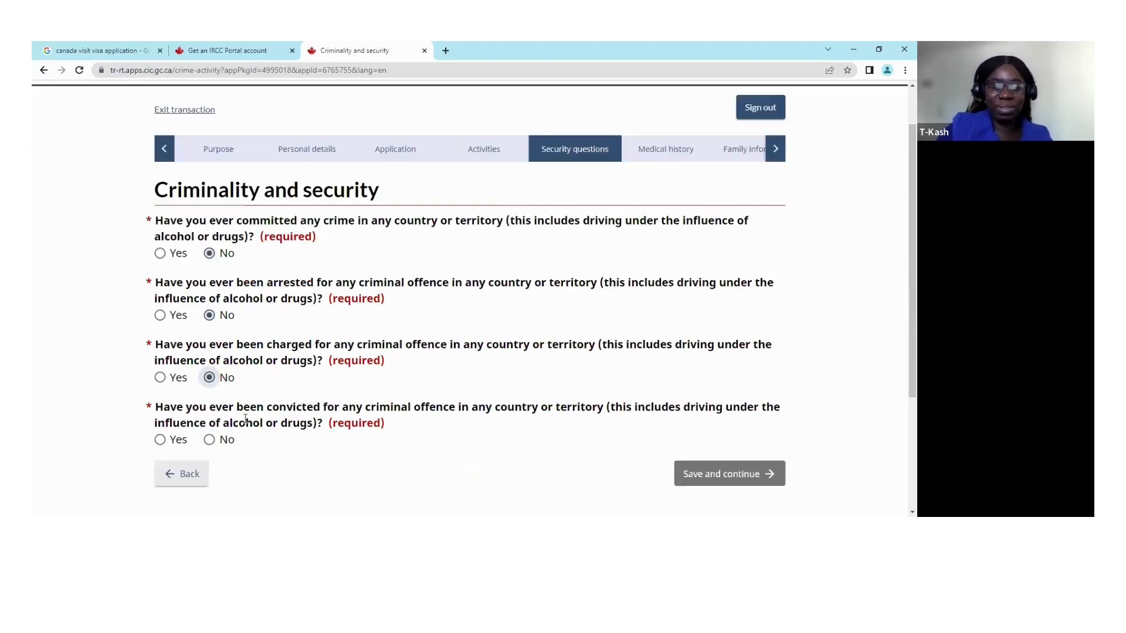
pyautogui.click(209, 441)
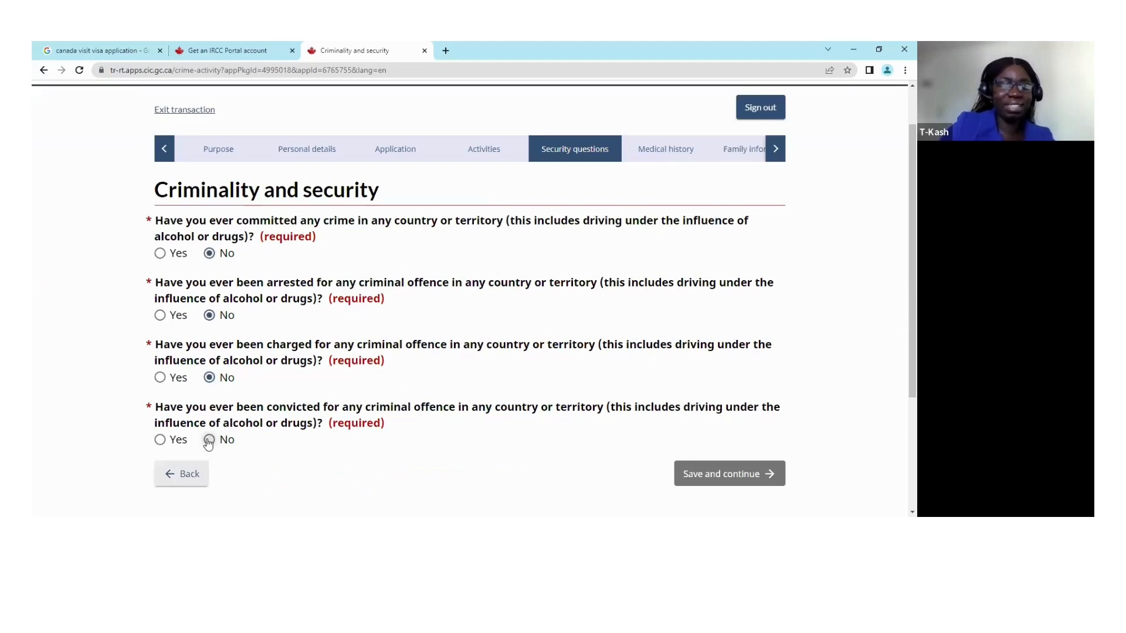
pyautogui.click(696, 474)
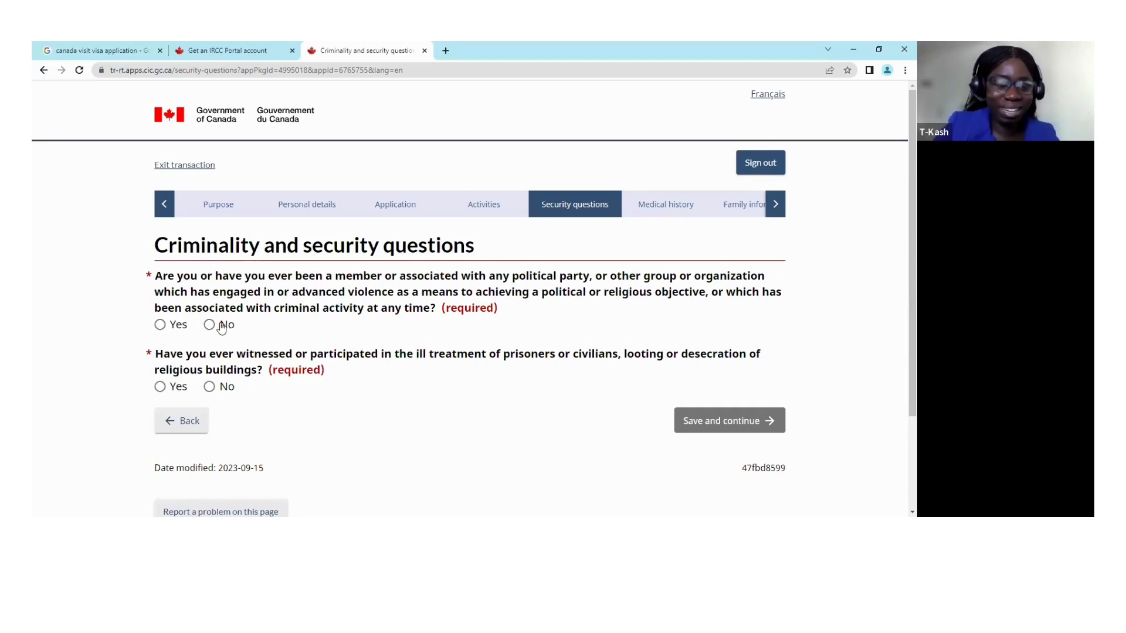
# Answer No to violent group membership and witnessing ill treatment, then save
pyautogui.click(208, 326)
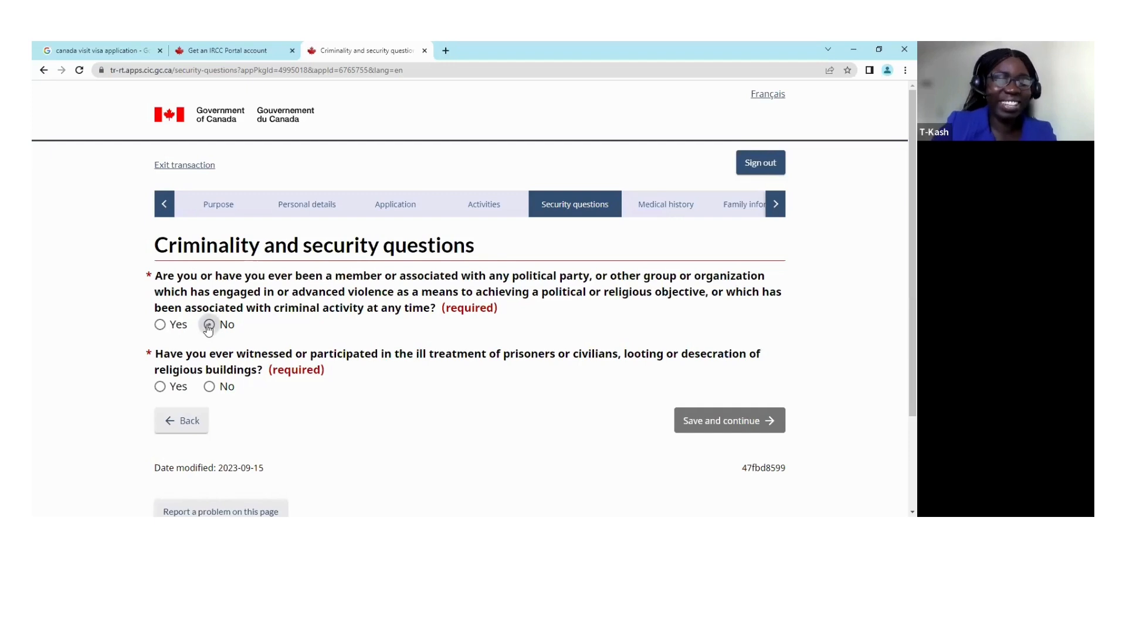
pyautogui.click(209, 387)
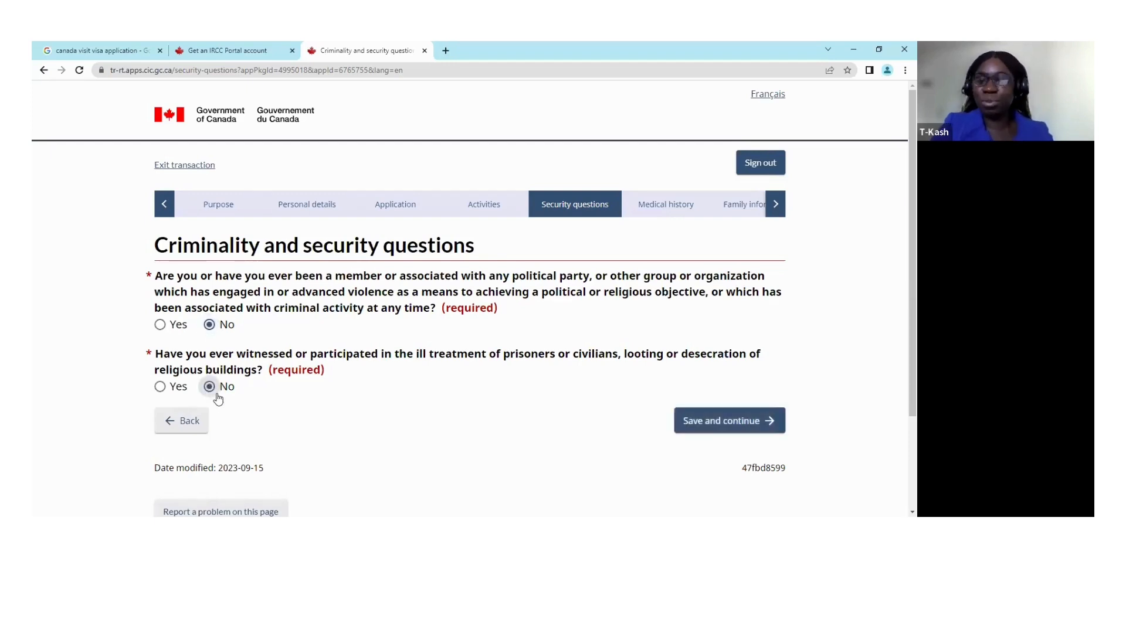
pyautogui.click(708, 428)
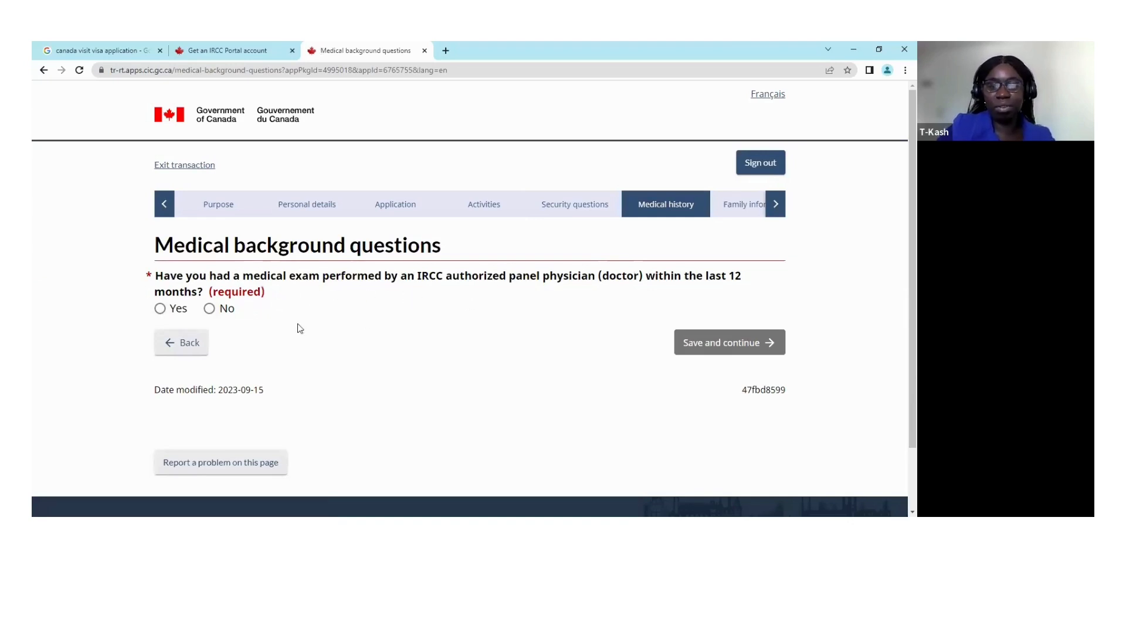
# Answer No to a recent panel medical exam and both tuberculosis questions
pyautogui.click(209, 309)
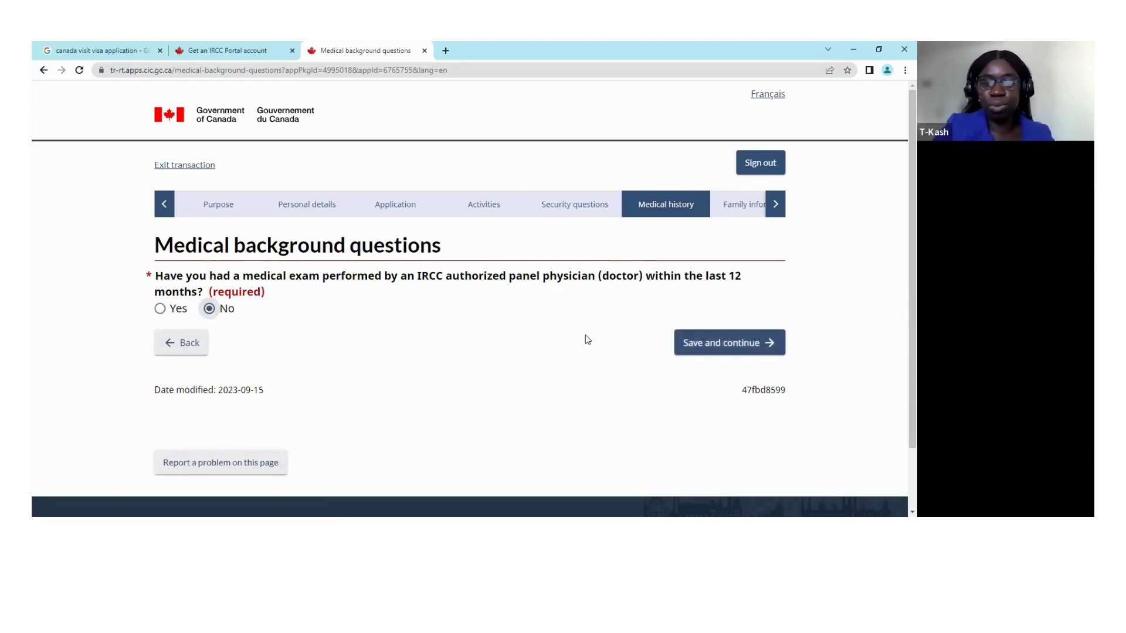
pyautogui.click(722, 346)
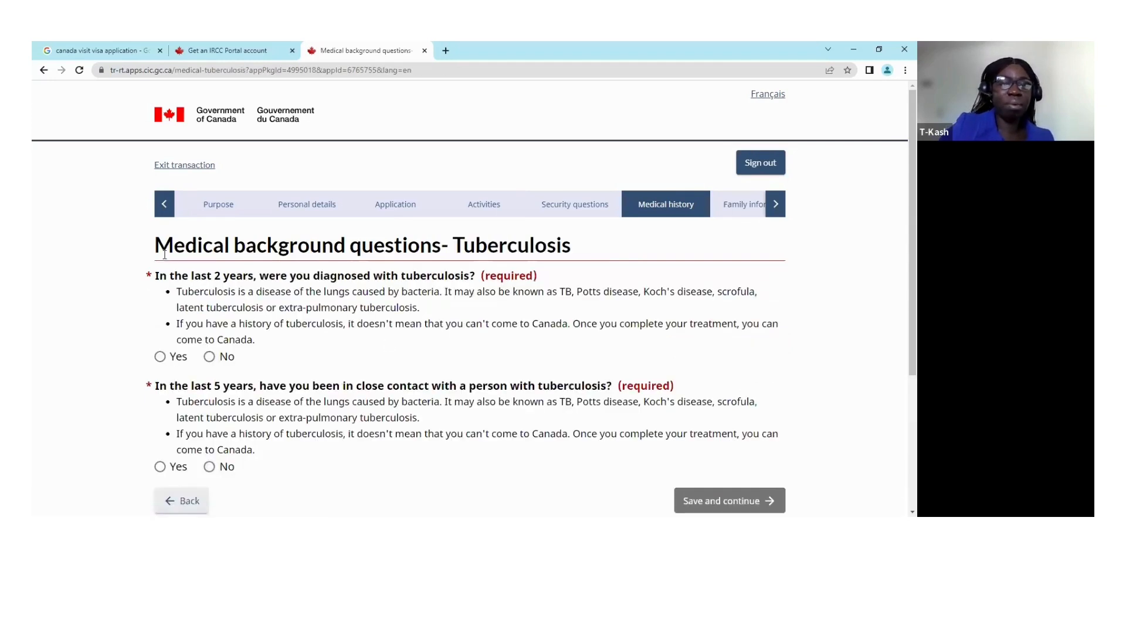
pyautogui.click(209, 358)
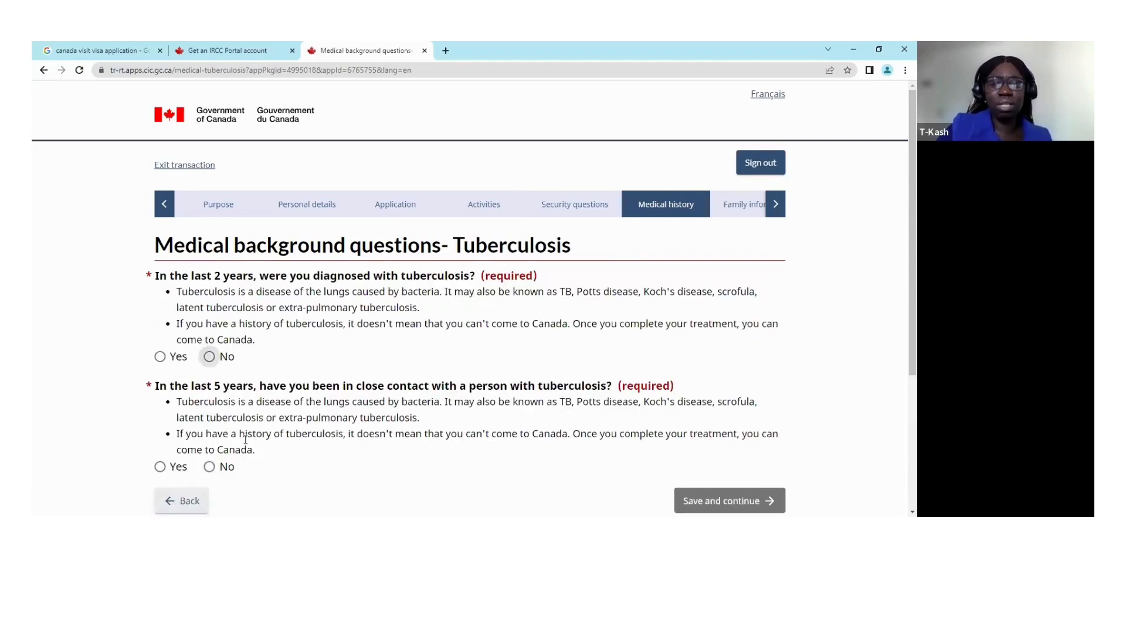
pyautogui.click(210, 468)
pyautogui.click(685, 494)
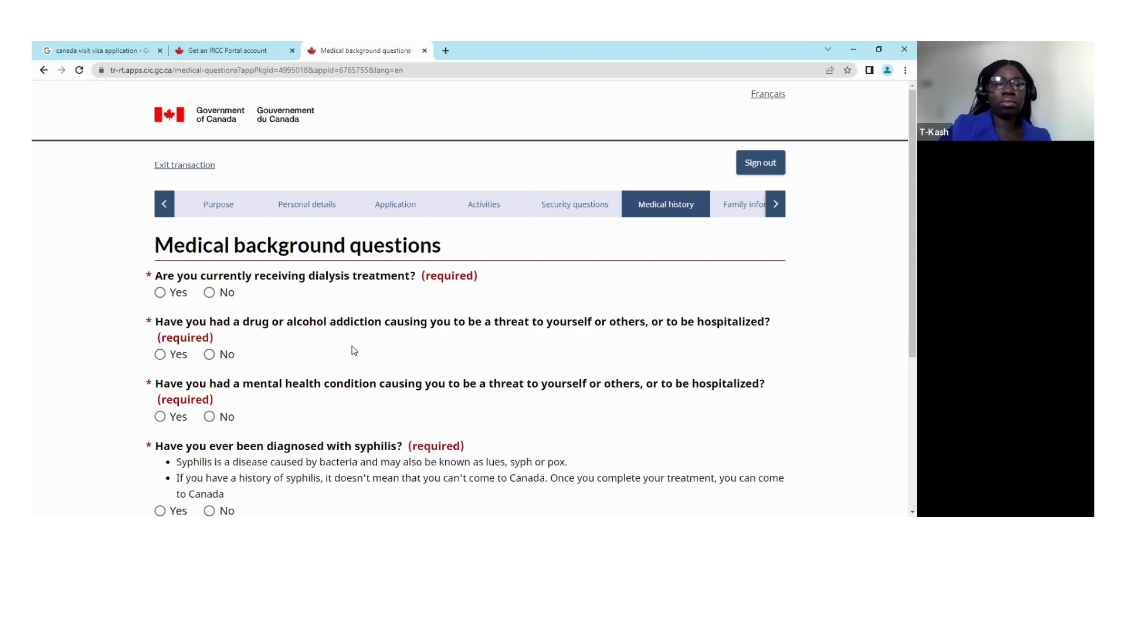
# Answer No to dialysis, addiction, dangerous mental health condition and syphilis, then save
pyautogui.click(210, 293)
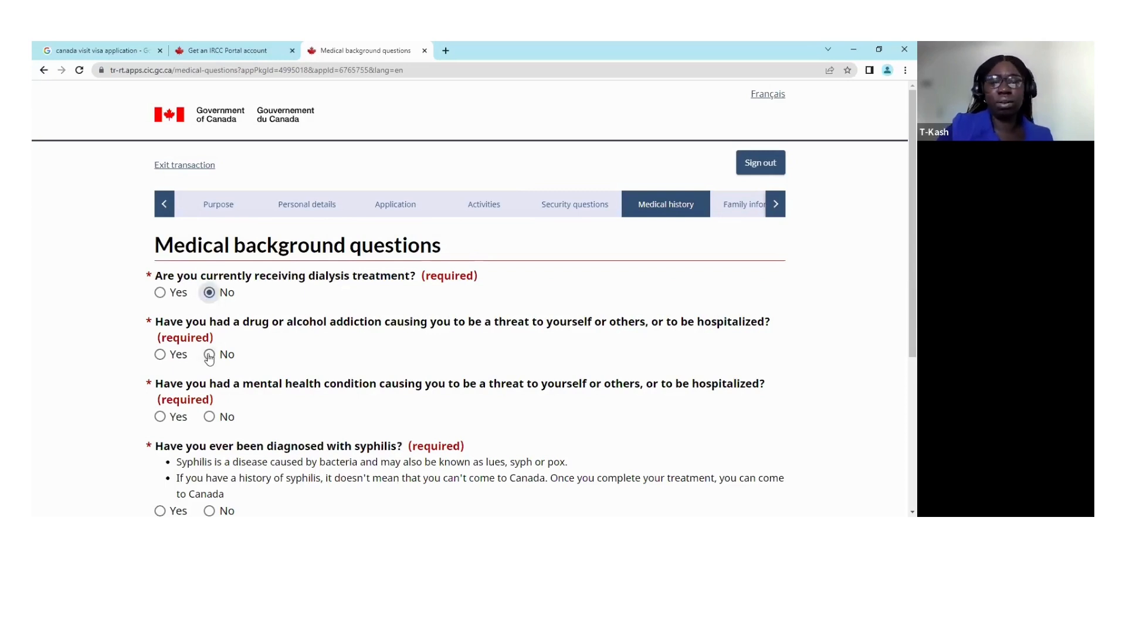
pyautogui.click(209, 354)
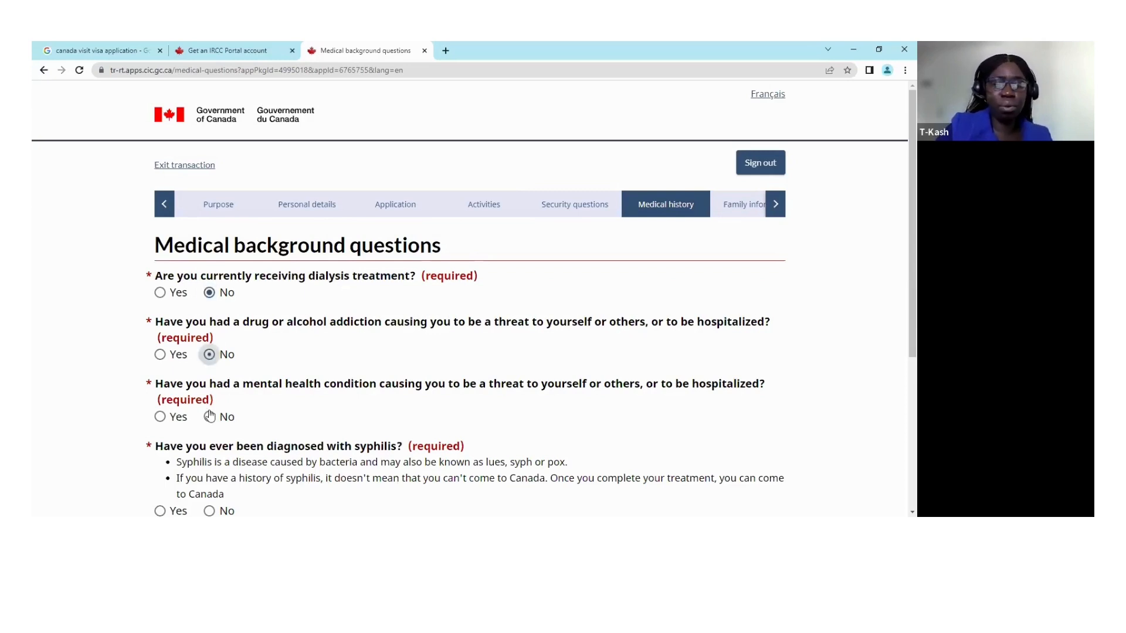
pyautogui.click(225, 415)
pyautogui.scroll(-2, 225, 415)
pyautogui.click(210, 401)
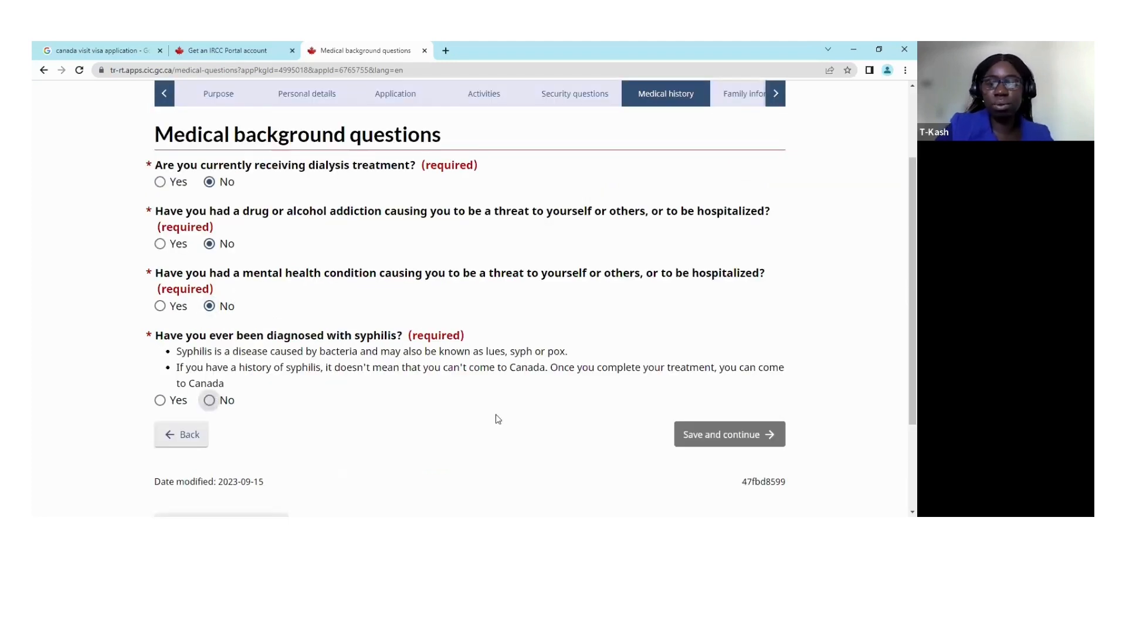
pyautogui.click(697, 434)
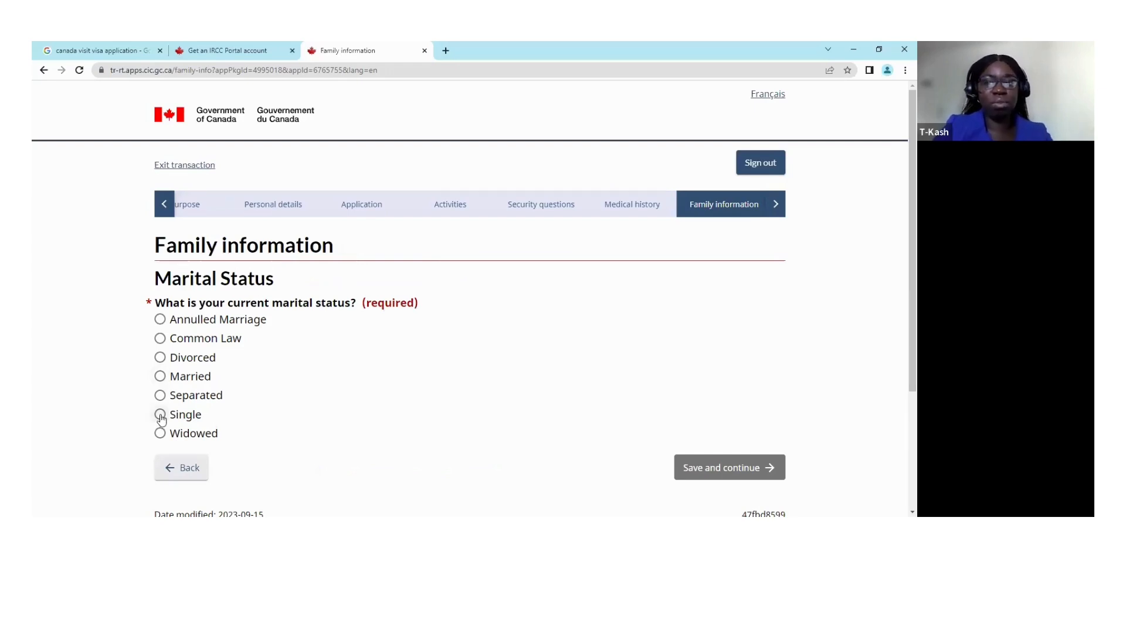
# Set marital status to Single and save the Family information page
pyautogui.click(160, 416)
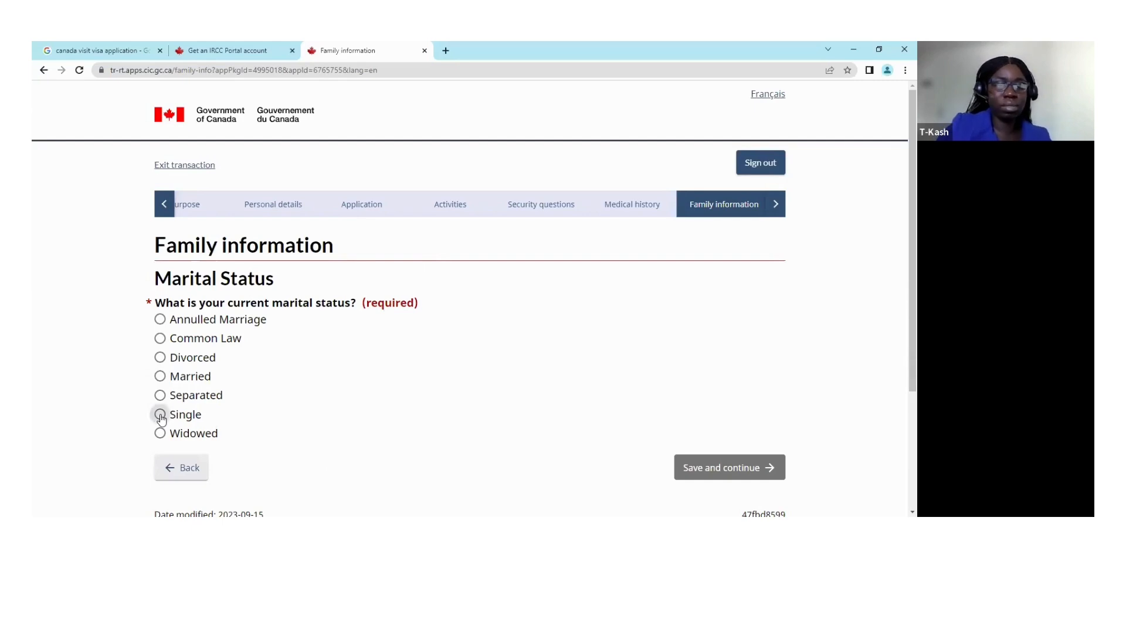
pyautogui.click(725, 468)
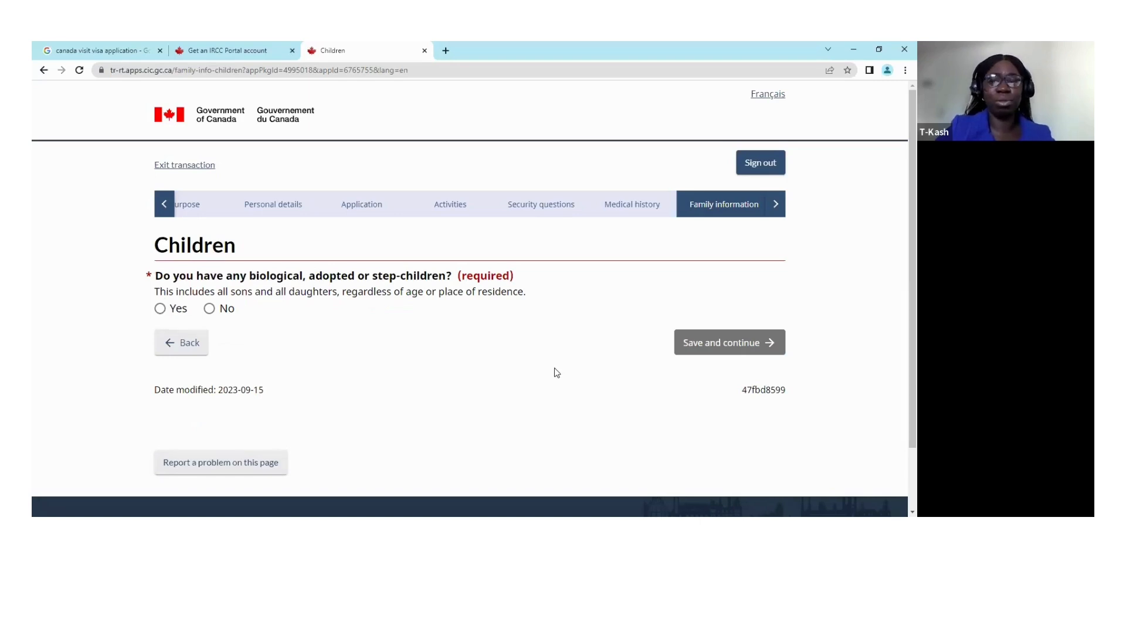
# Answer No to having children, tick 'I understand', and save
pyautogui.click(210, 309)
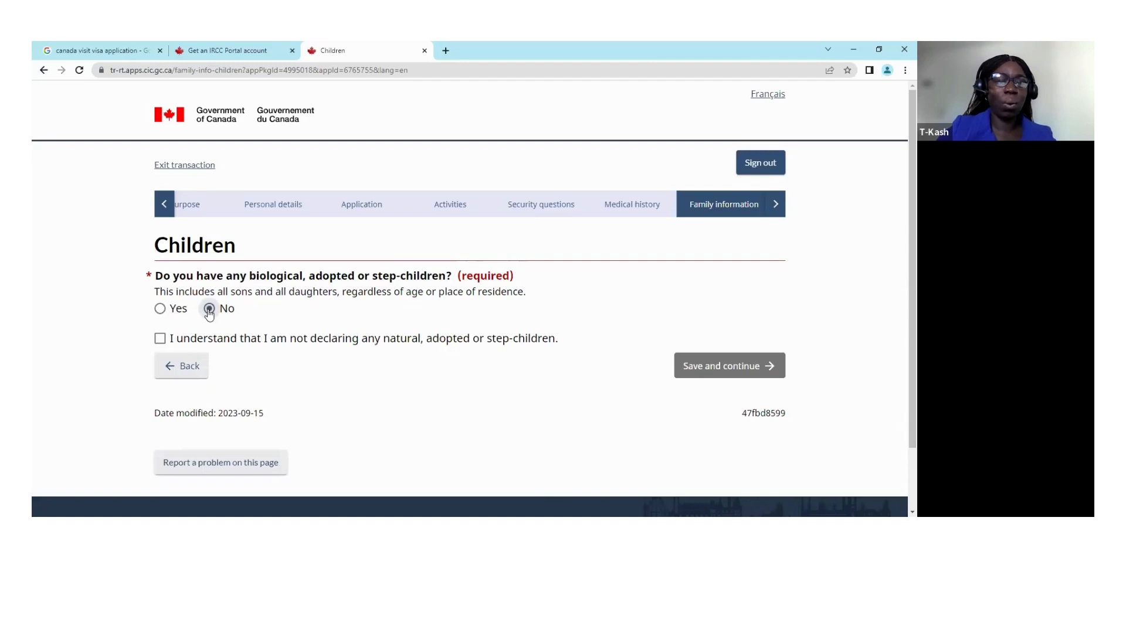
pyautogui.click(159, 339)
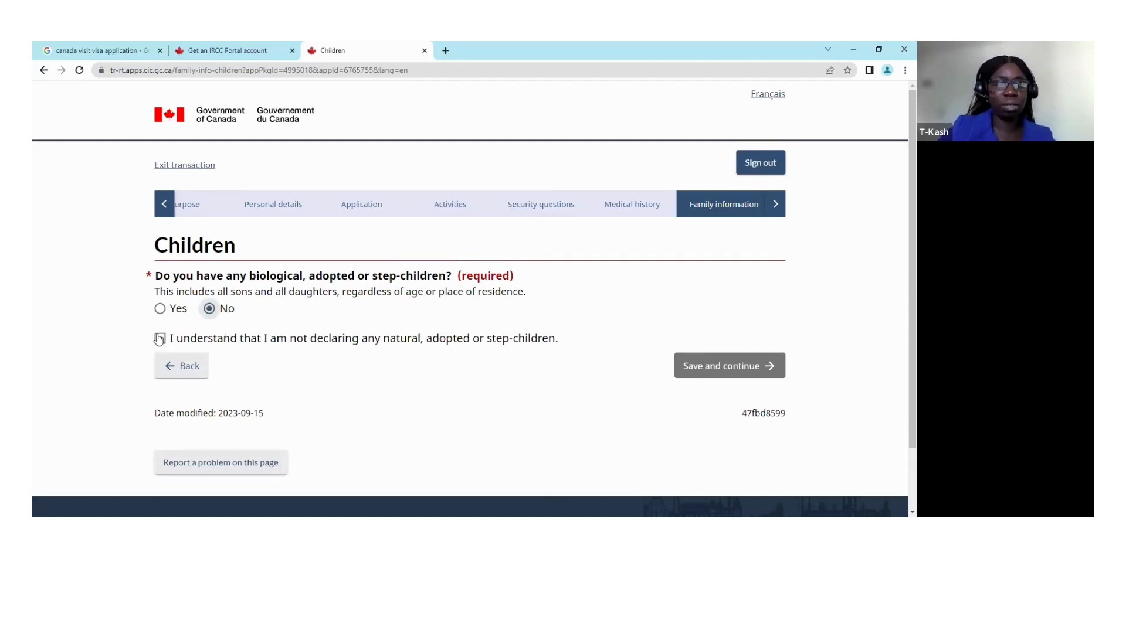
pyautogui.click(381, 339)
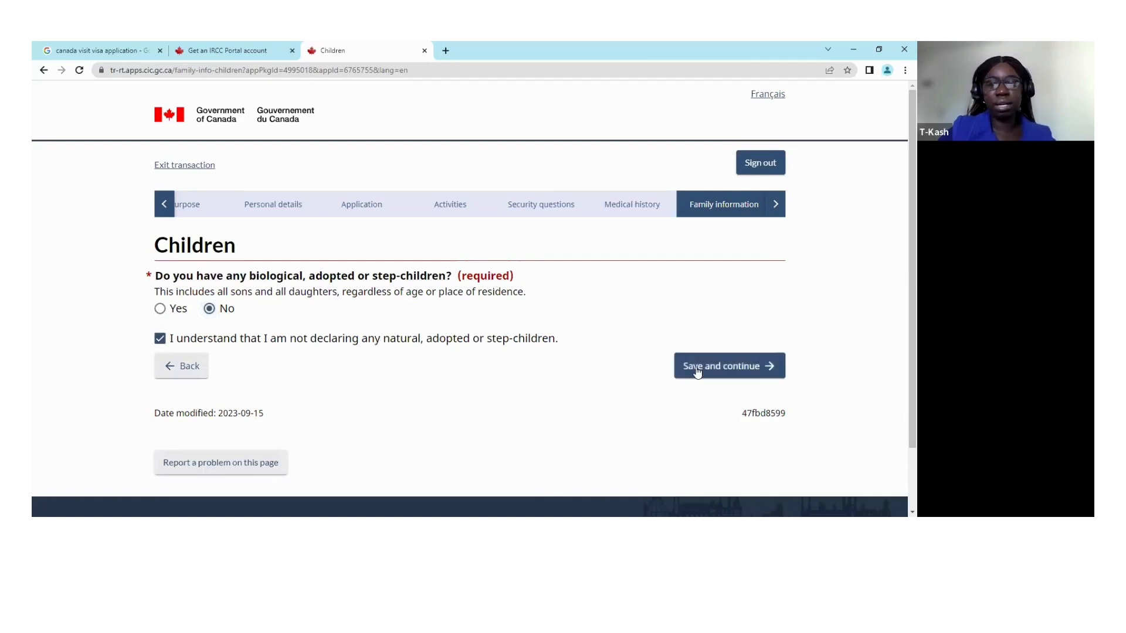
pyautogui.click(699, 370)
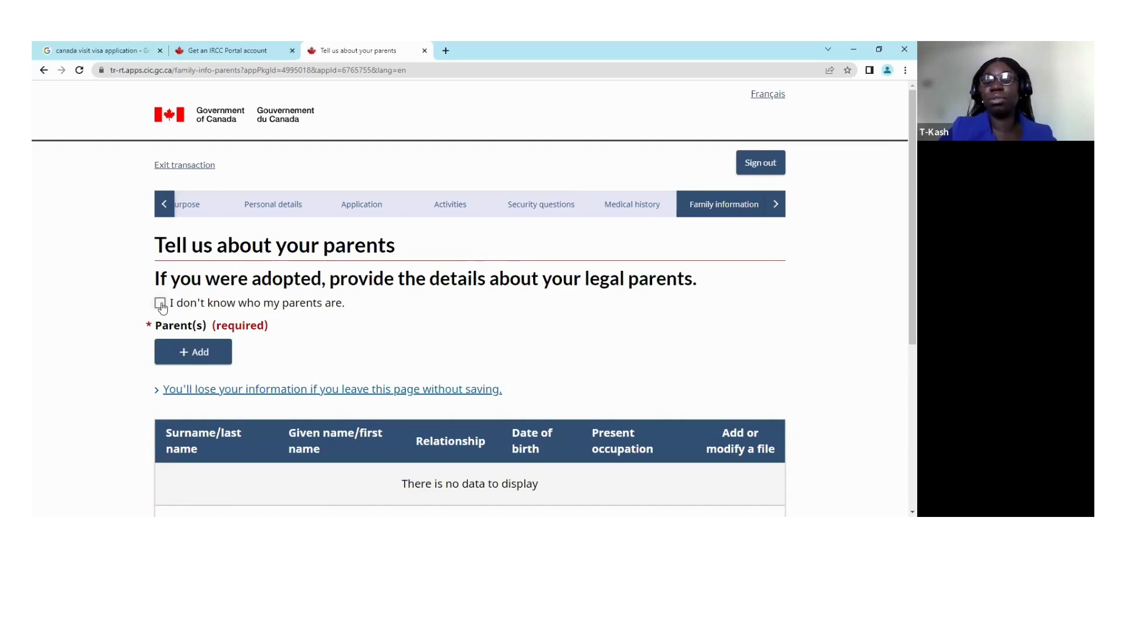
# Add a parent entry and fill in the parent's surname and given name
pyautogui.click(186, 352)
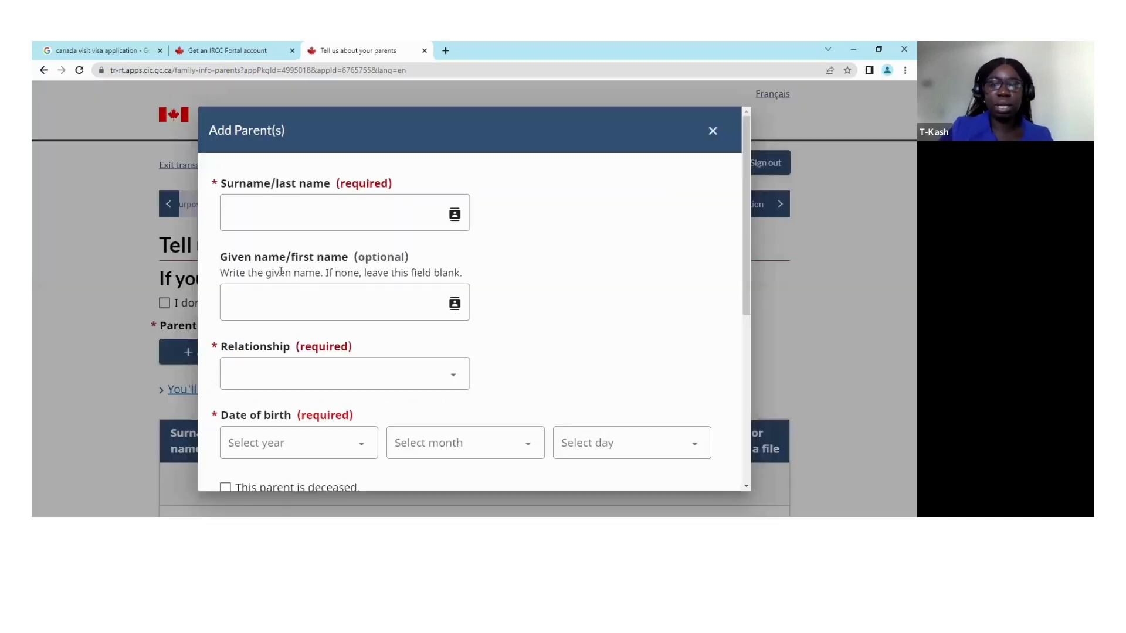
pyautogui.click(324, 214)
pyautogui.write('e')
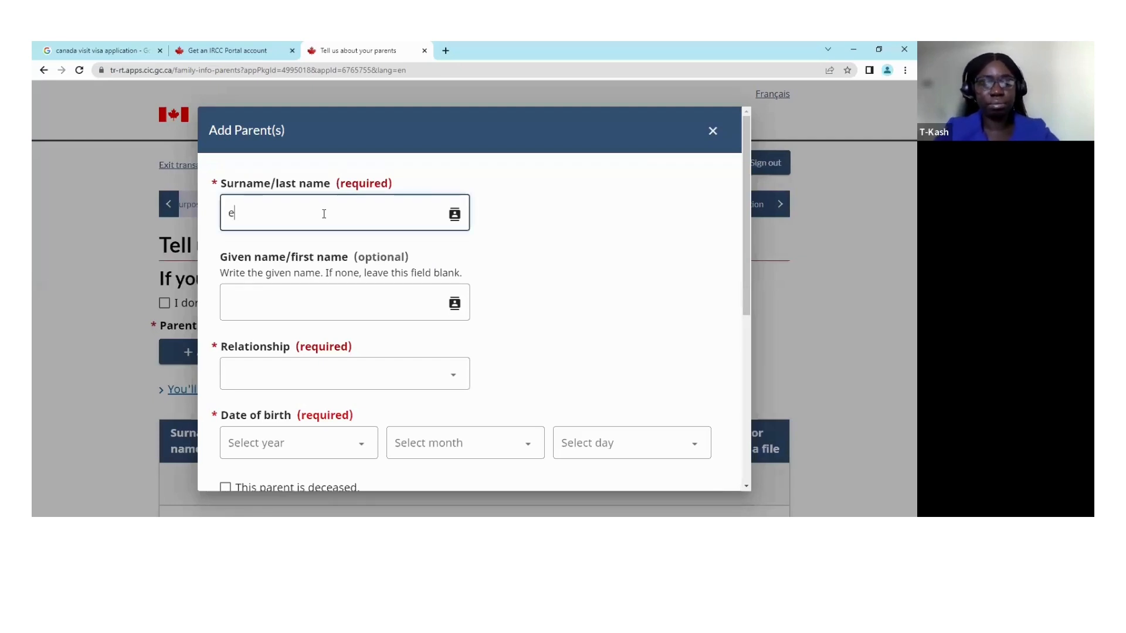
pyautogui.press('BackSpace')
pyautogui.write('de')
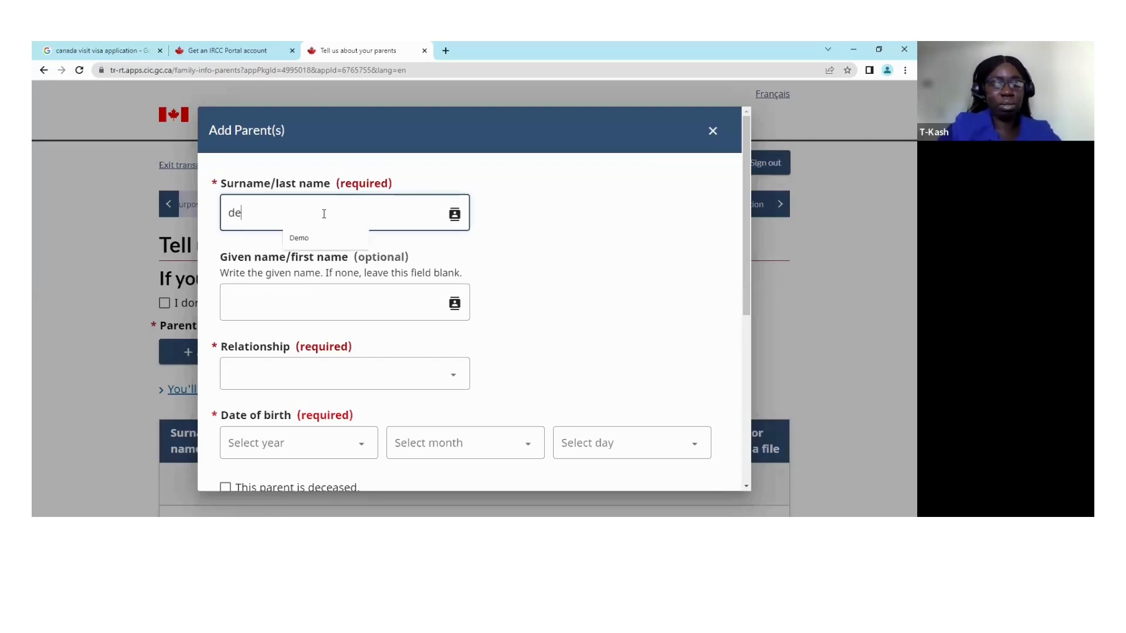
pyautogui.write('mo')
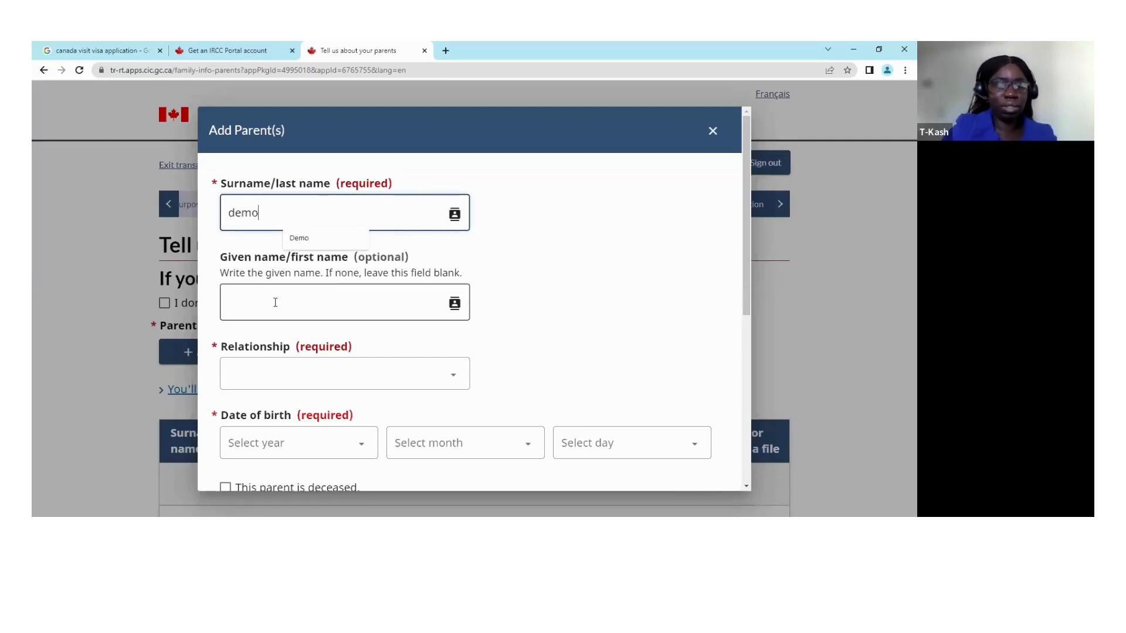
pyautogui.click(275, 302)
pyautogui.write('den')
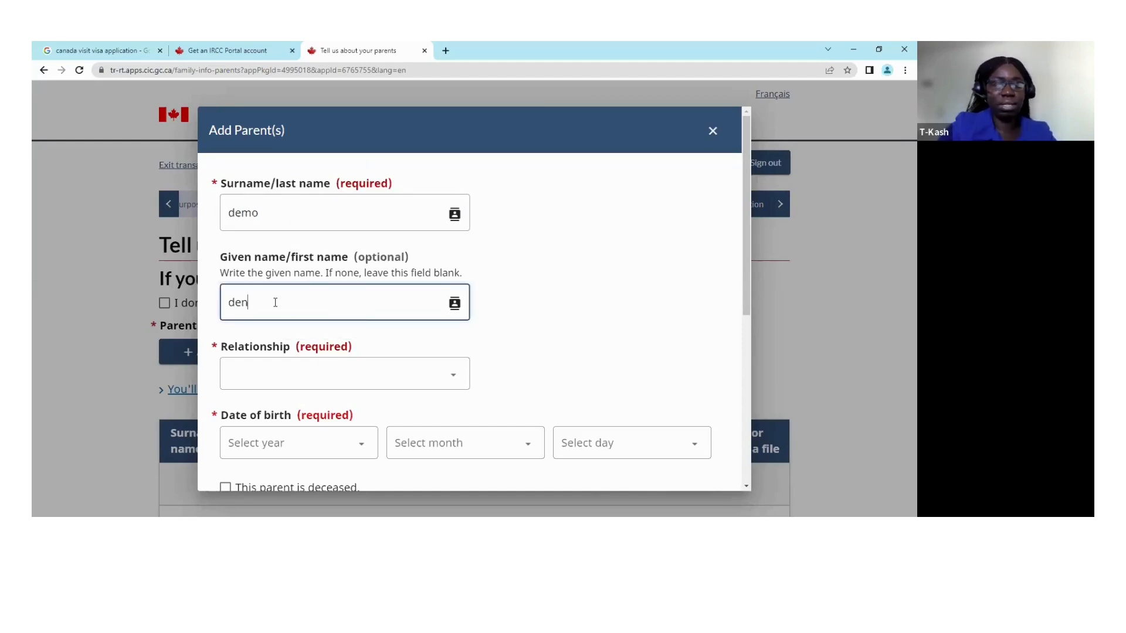
pyautogui.press('BackSpace')
pyautogui.write('mo ')
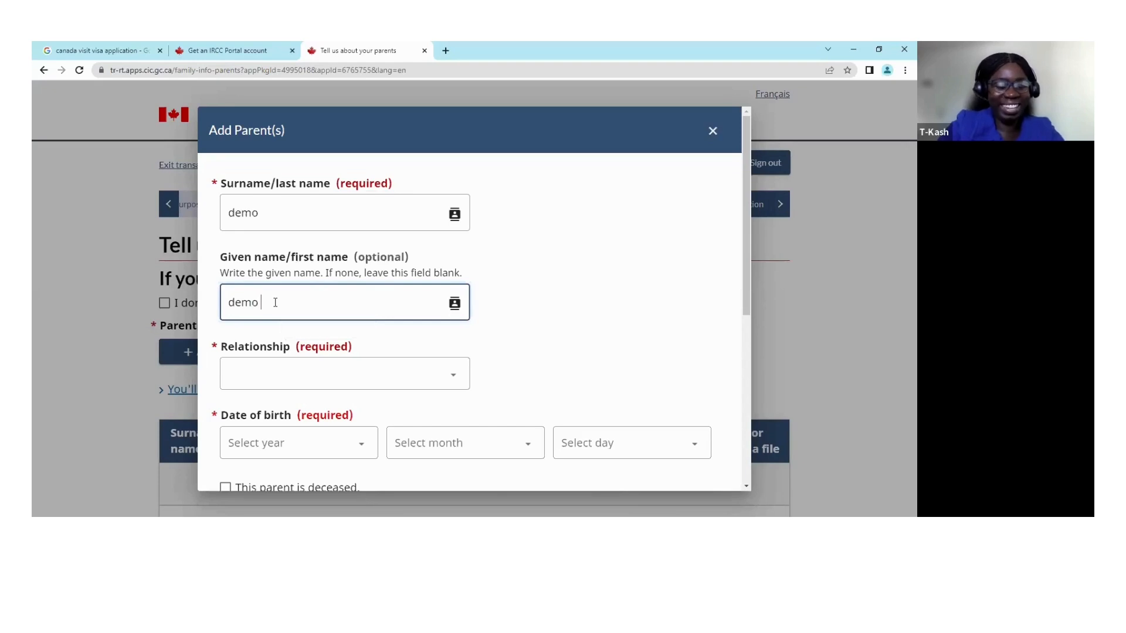
pyautogui.write('senior')
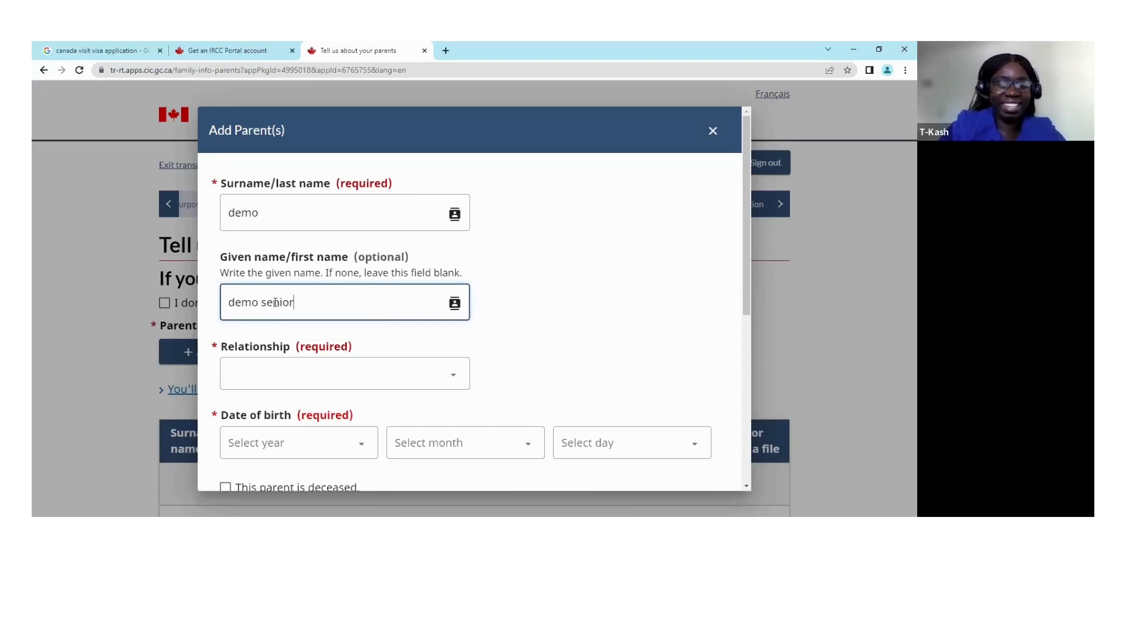
pyautogui.click(285, 384)
pyautogui.click(282, 412)
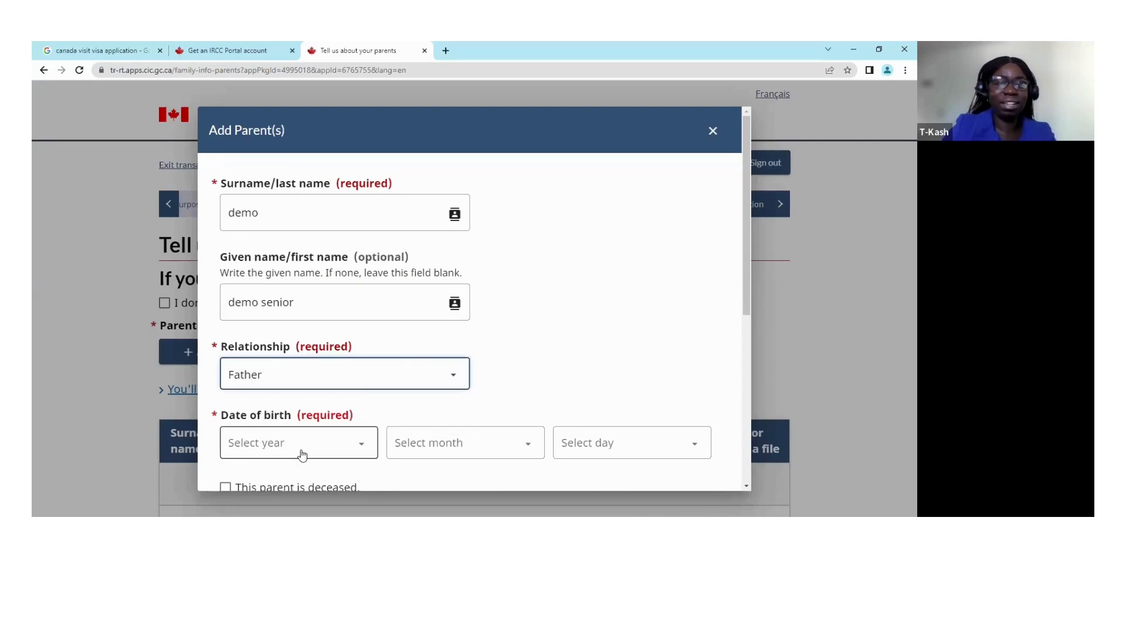
pyautogui.click(300, 441)
pyautogui.scroll(-20, 302, 339)
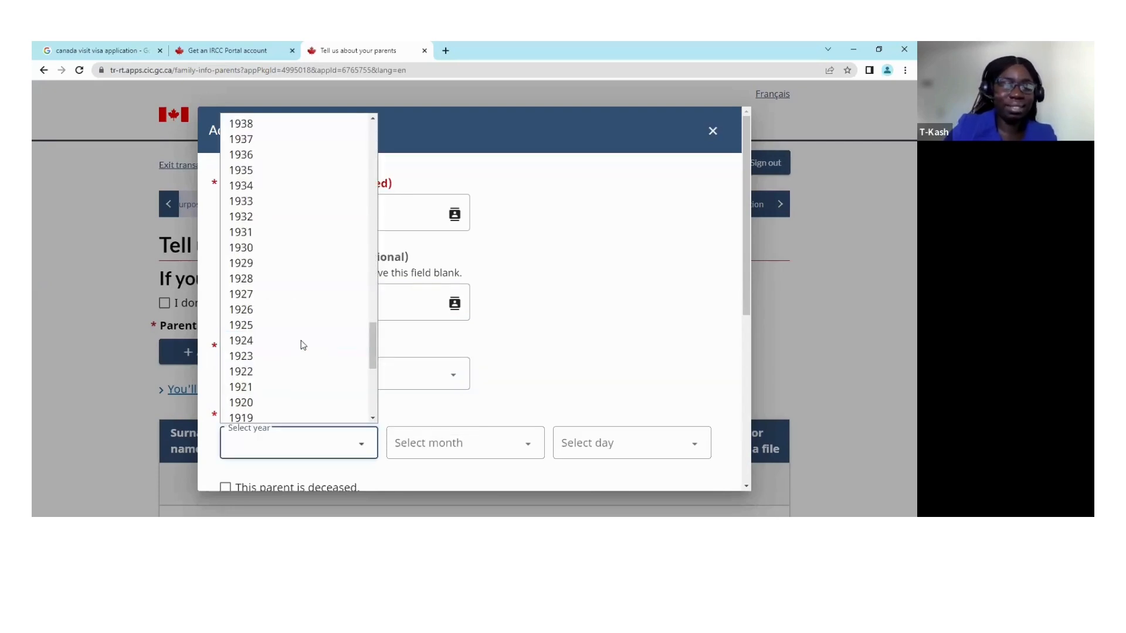
pyautogui.click(261, 391)
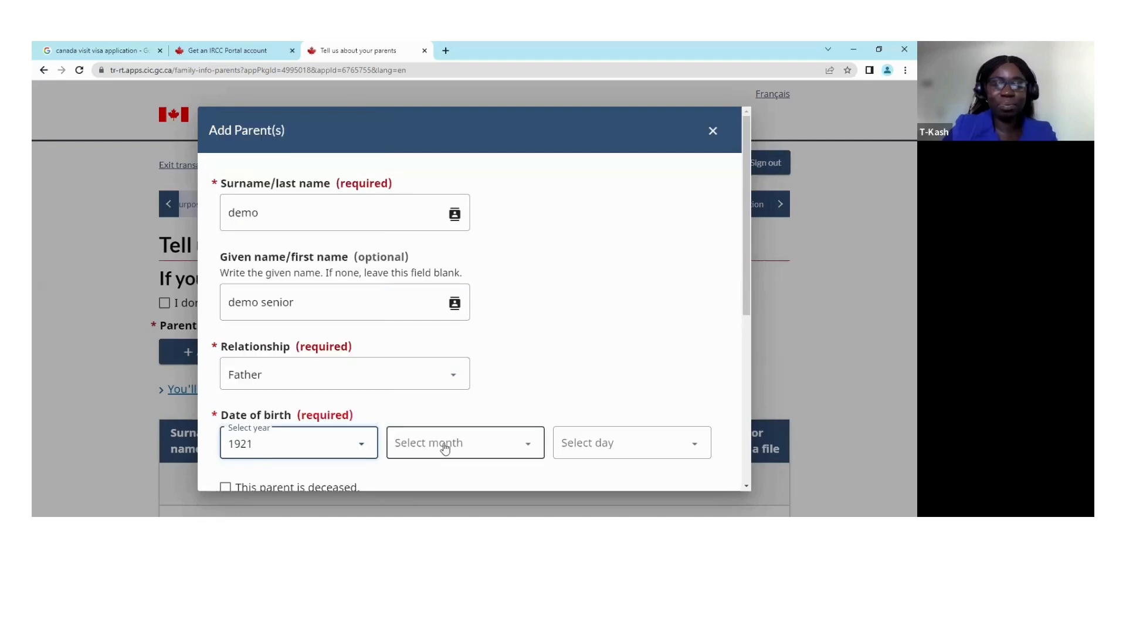
pyautogui.click(444, 445)
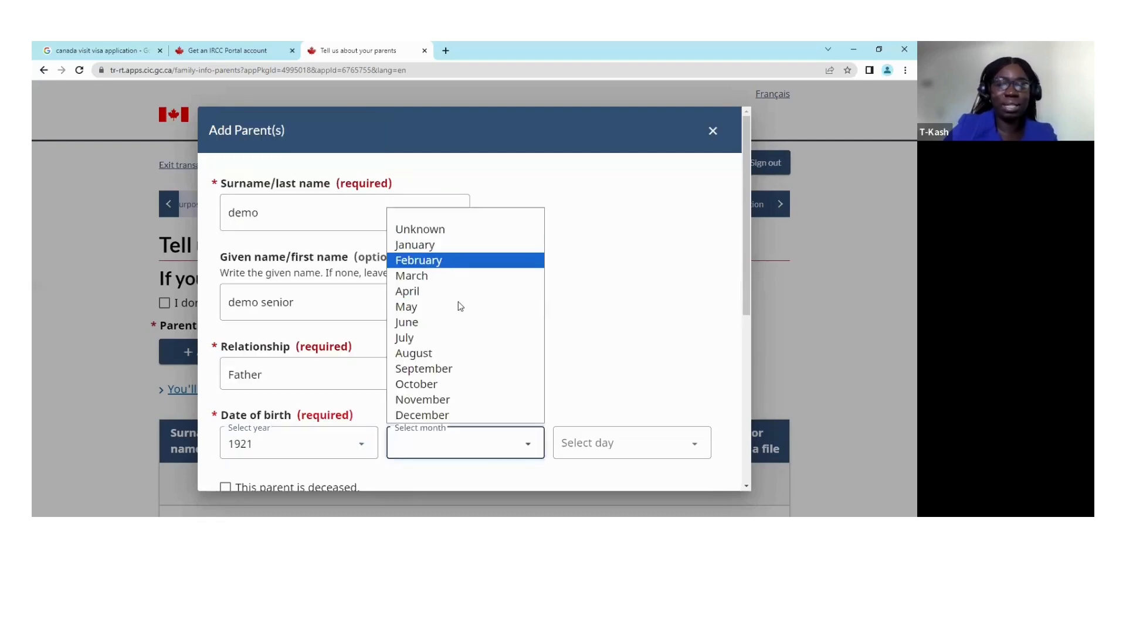
pyautogui.click(445, 262)
pyautogui.click(586, 440)
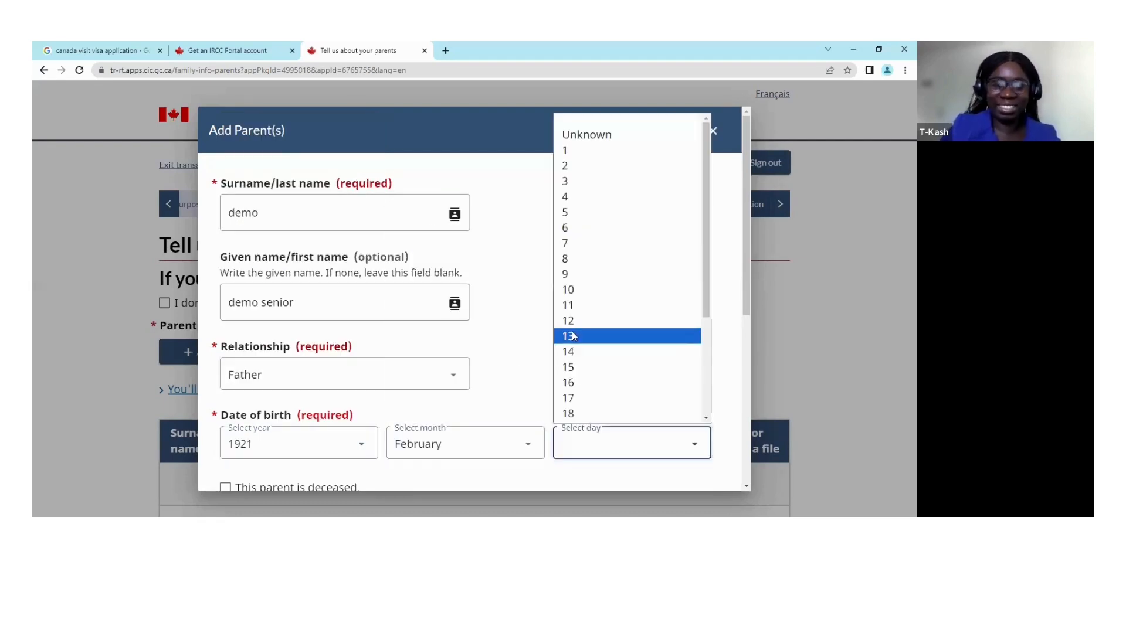
pyautogui.click(567, 352)
pyautogui.scroll(-3, 476, 342)
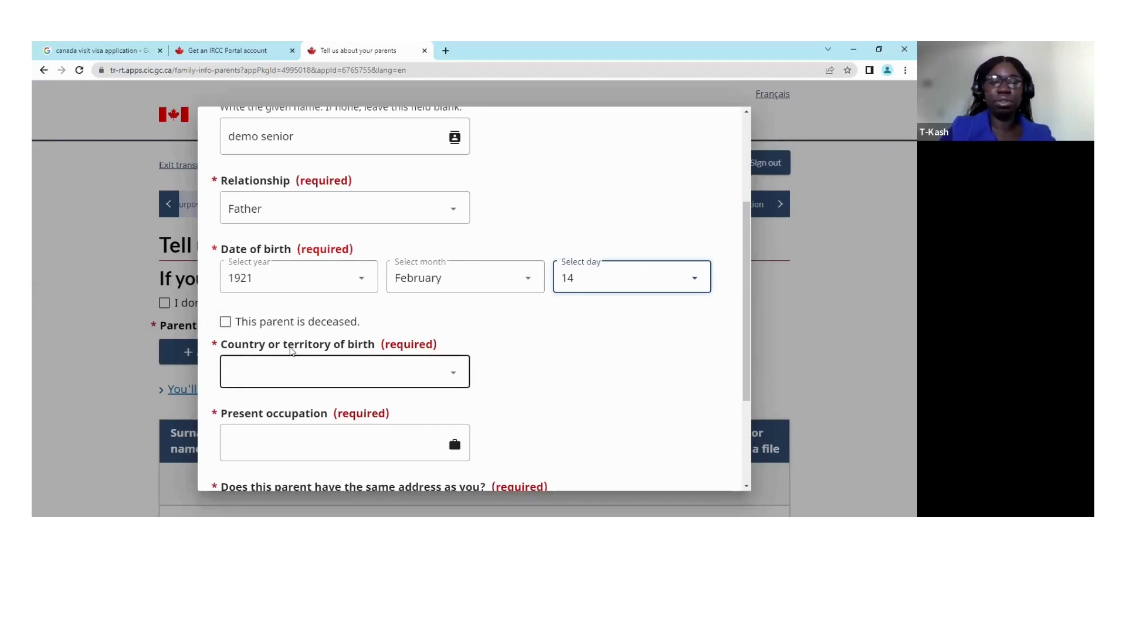
# Set the father's country of birth to Nigeria and occupation to Retired
pyautogui.click(292, 359)
pyautogui.scroll(-8, 354, 250)
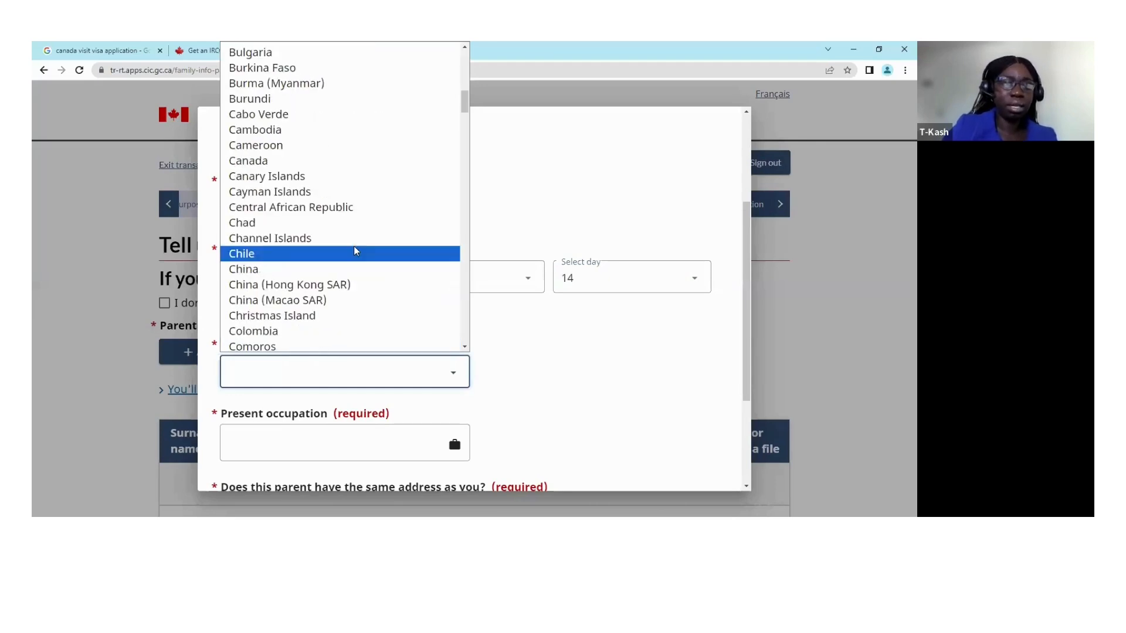
pyautogui.scroll(-2, 354, 251)
pyautogui.write('ni')
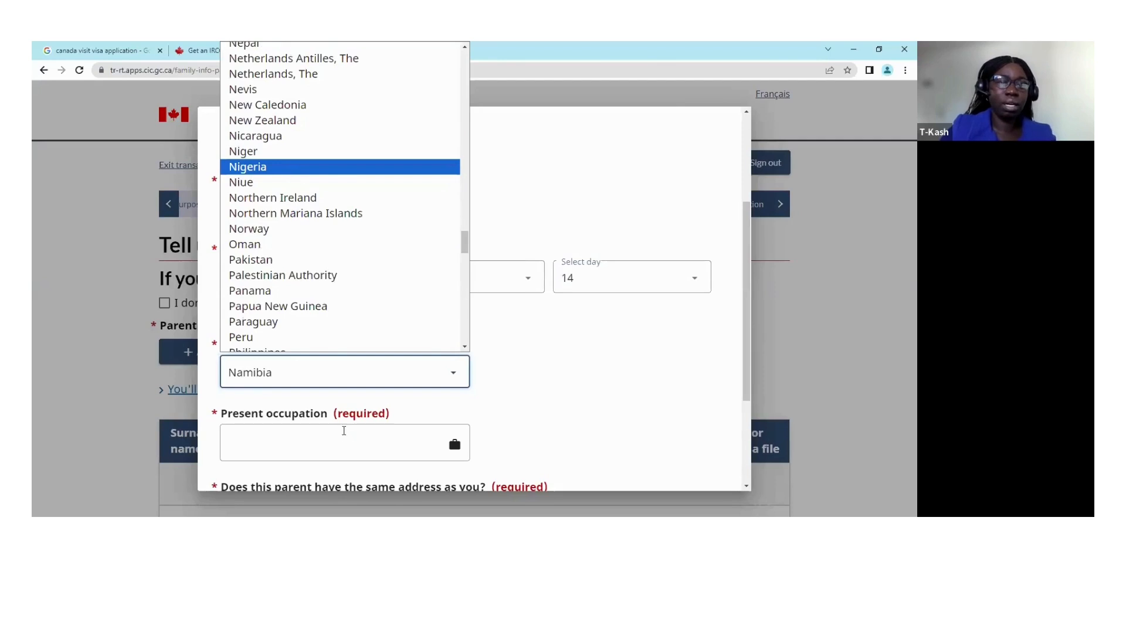
pyautogui.press('Return')
pyautogui.click(331, 444)
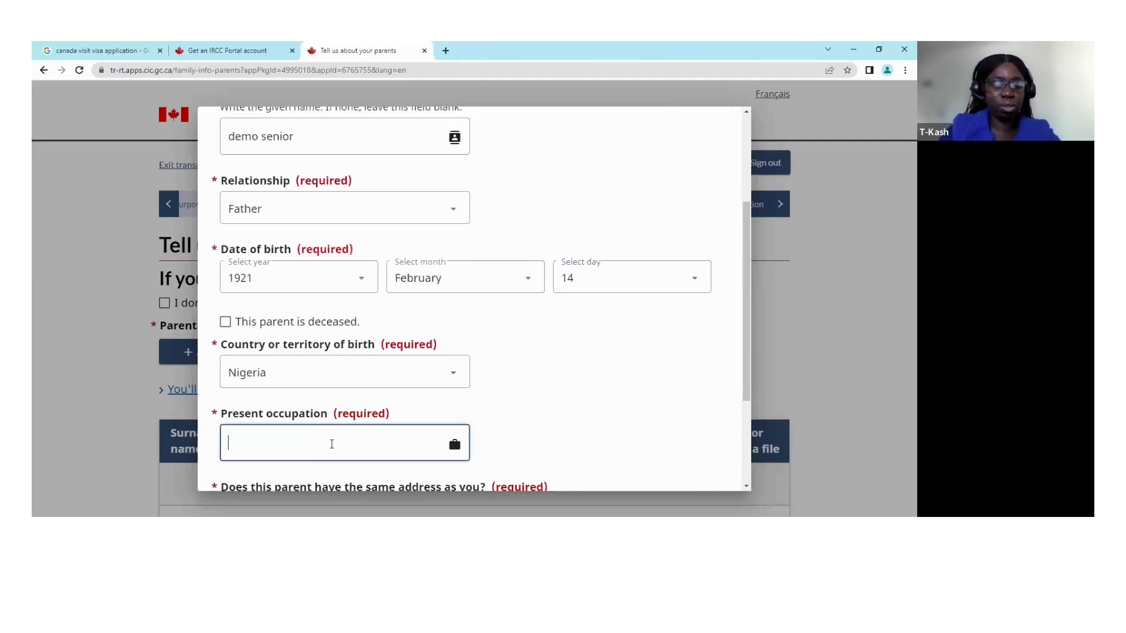
pyautogui.write('Retired')
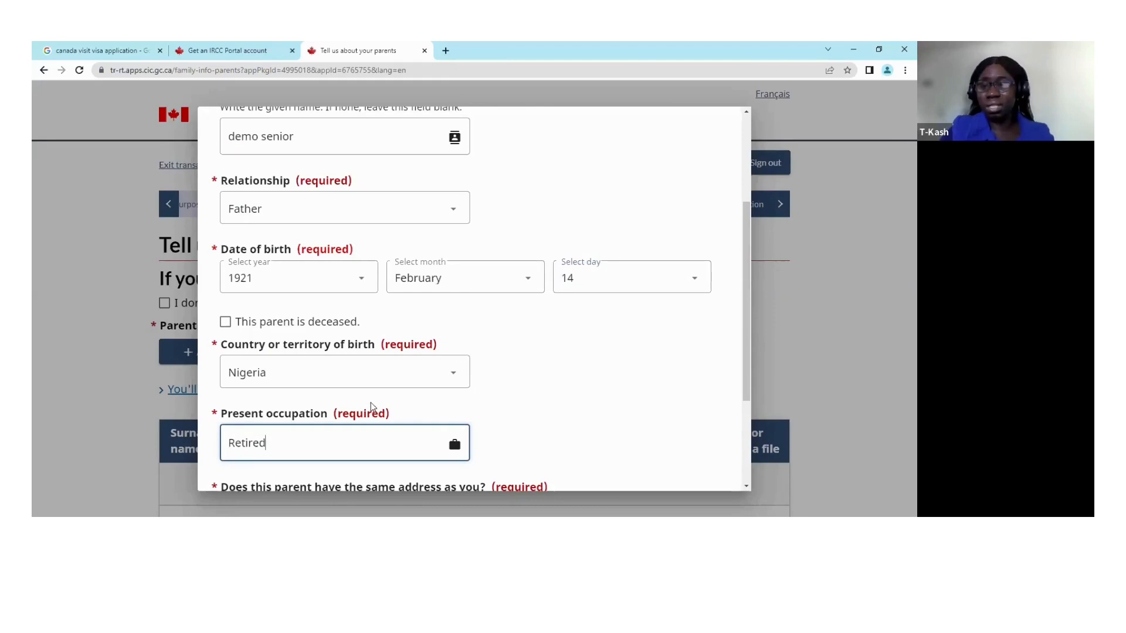
# Indicate the father lives at a different address from the applicant
pyautogui.scroll(-2, 402, 369)
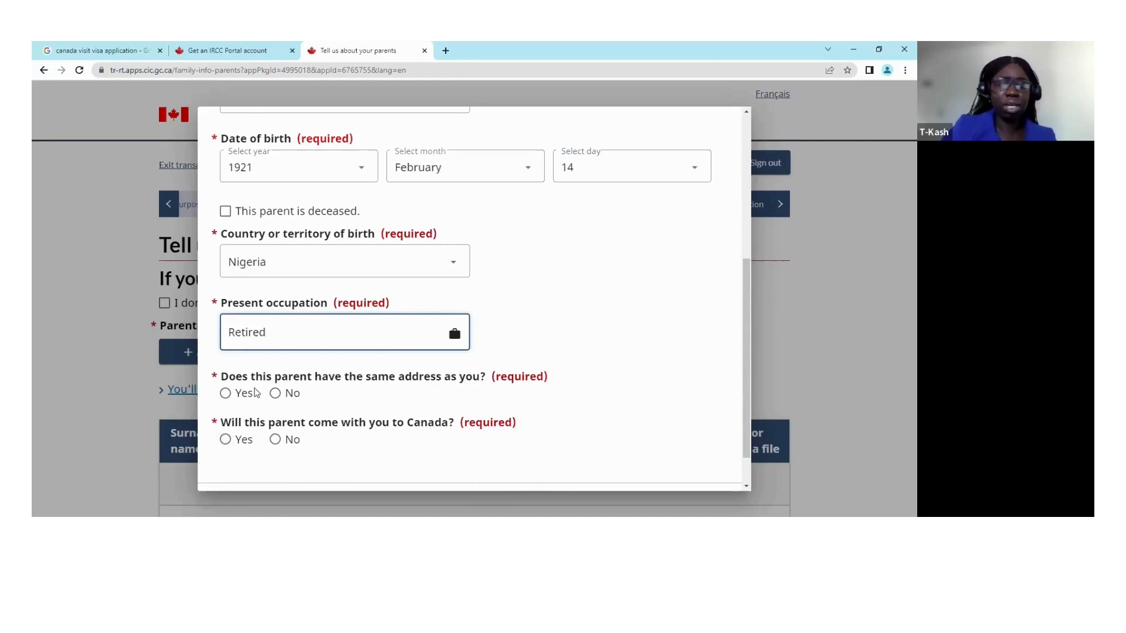
pyautogui.click(226, 398)
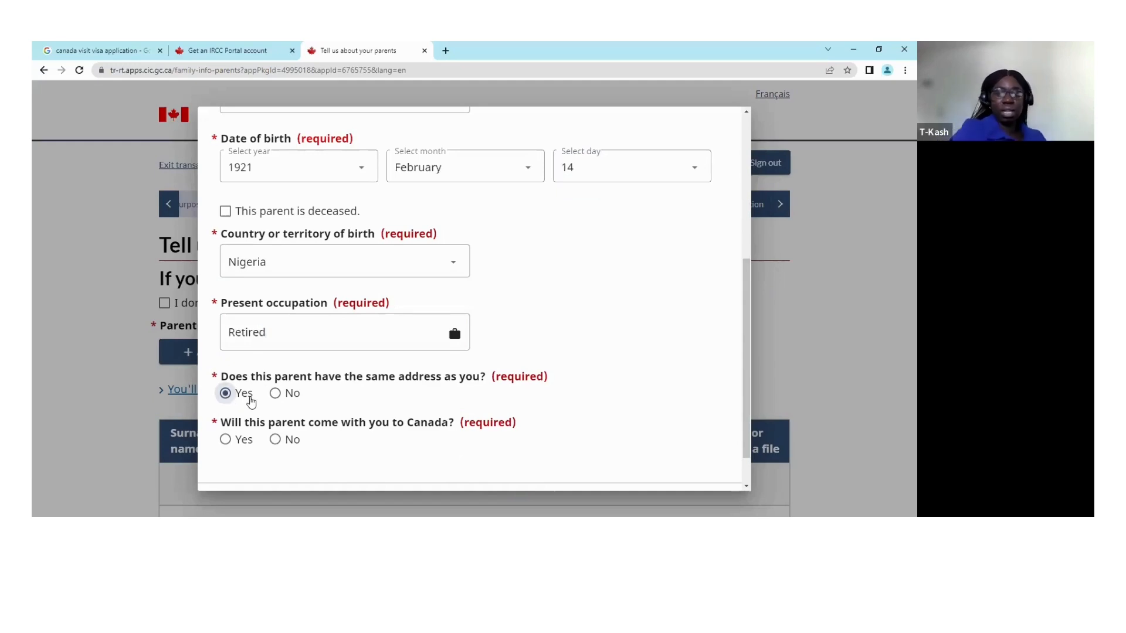
pyautogui.click(274, 394)
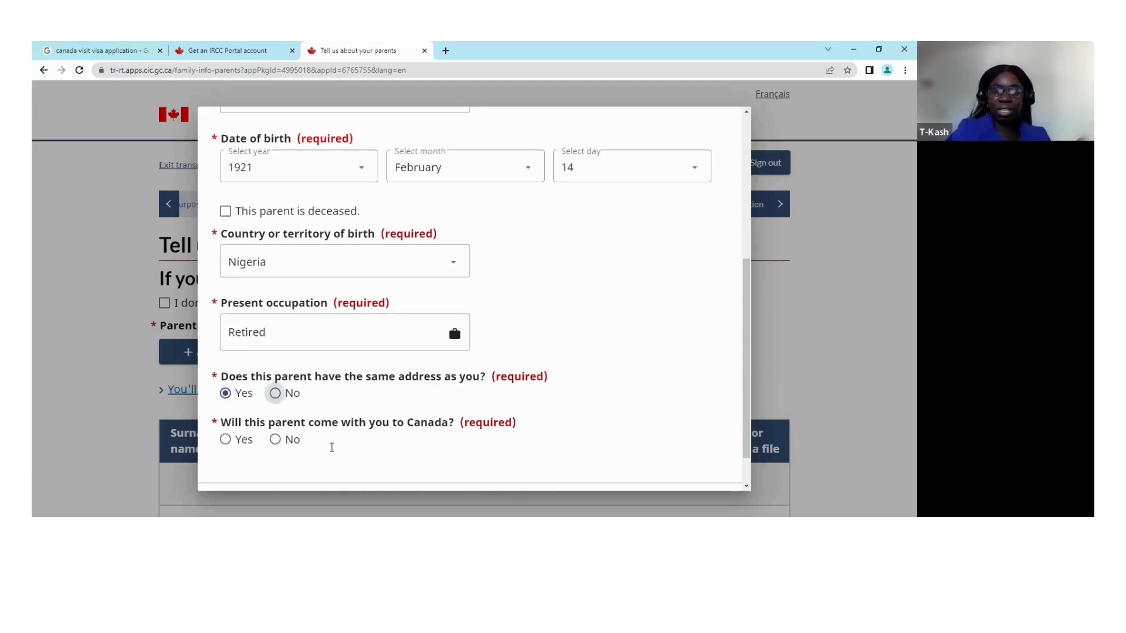
pyautogui.scroll(-2, 339, 418)
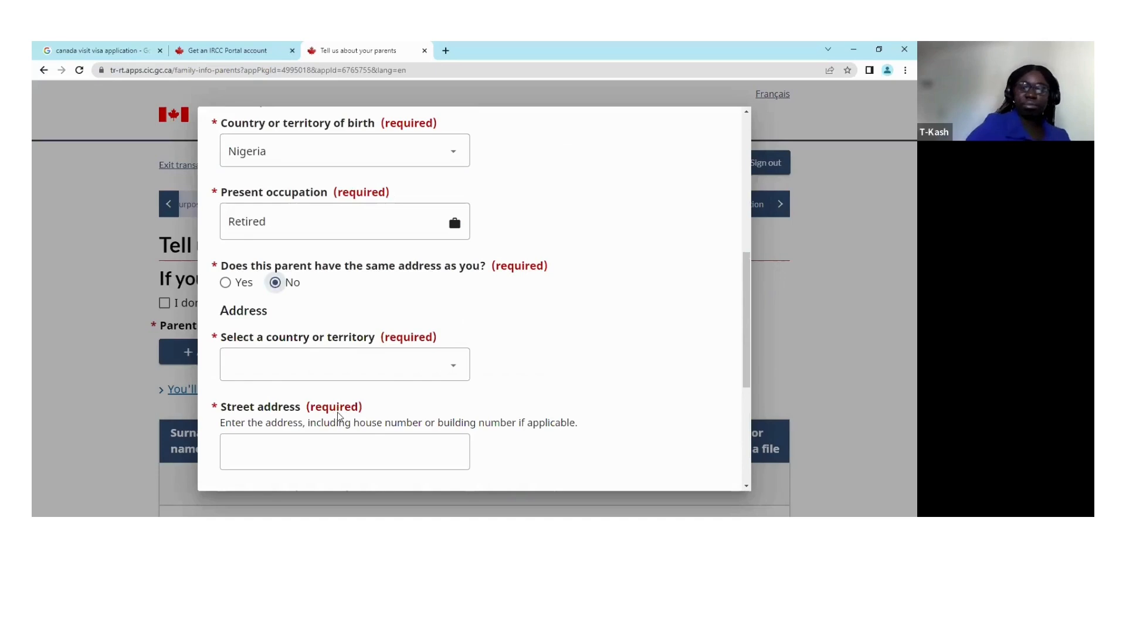
pyautogui.scroll(-5, 339, 413)
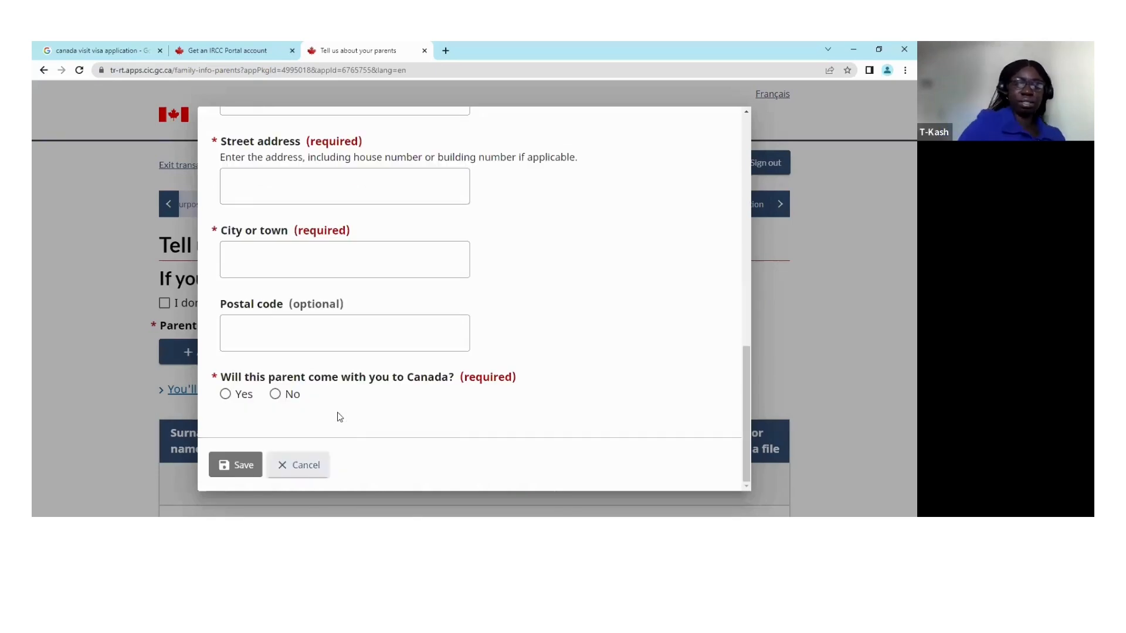
pyautogui.scroll(1, 339, 417)
pyautogui.scroll(2, 339, 417)
# Enter the father's address: country Nigeria, street address 234567, city 'abuj'
pyautogui.click(339, 416)
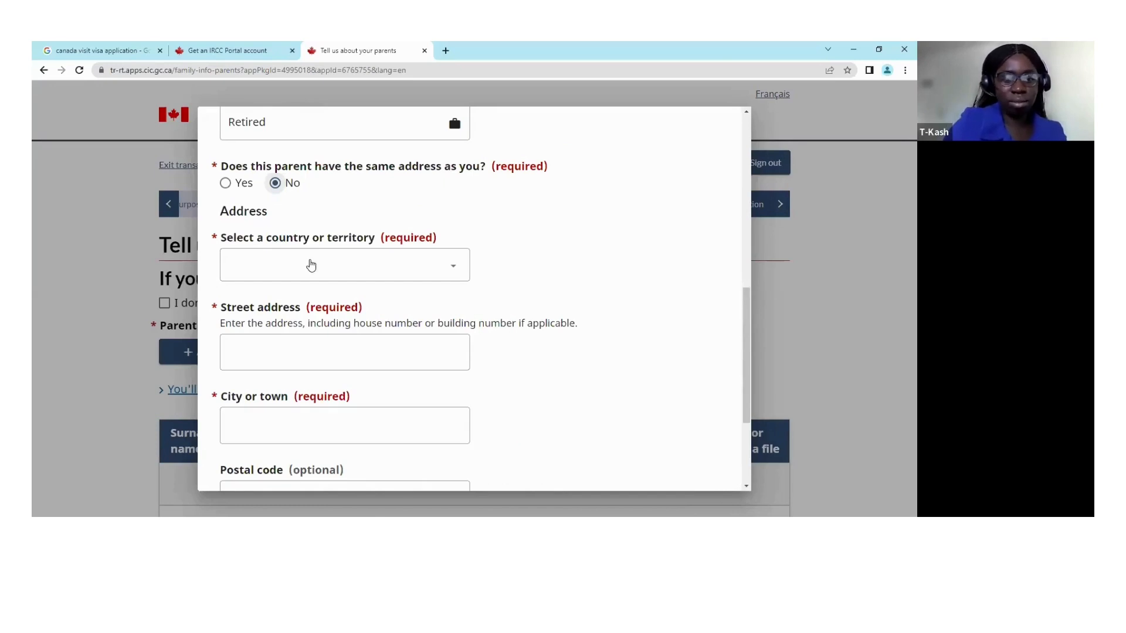
pyautogui.click(311, 266)
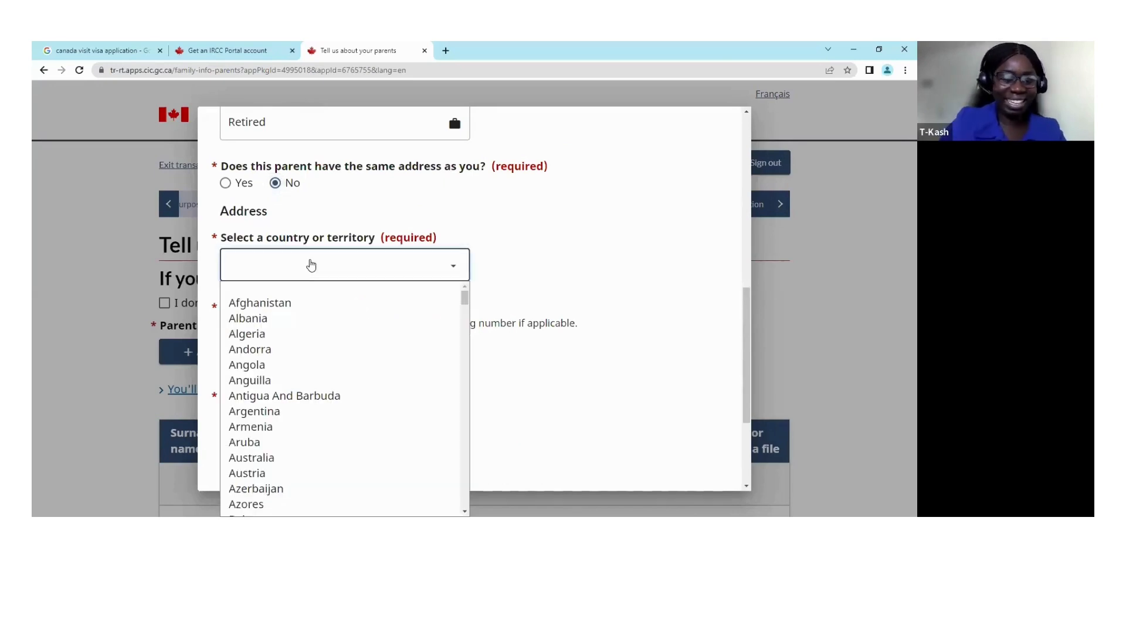
pyautogui.press('n')
pyautogui.scroll(-2, 326, 161)
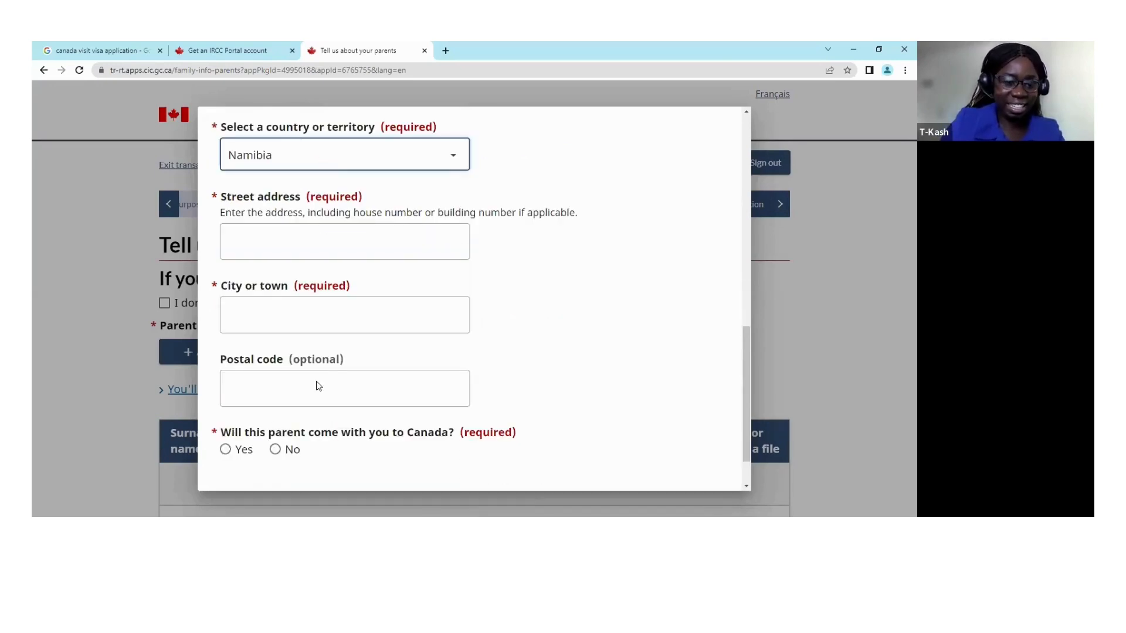
pyautogui.hotkey('alt', 'Down')
pyautogui.scroll(-2, 291, 410)
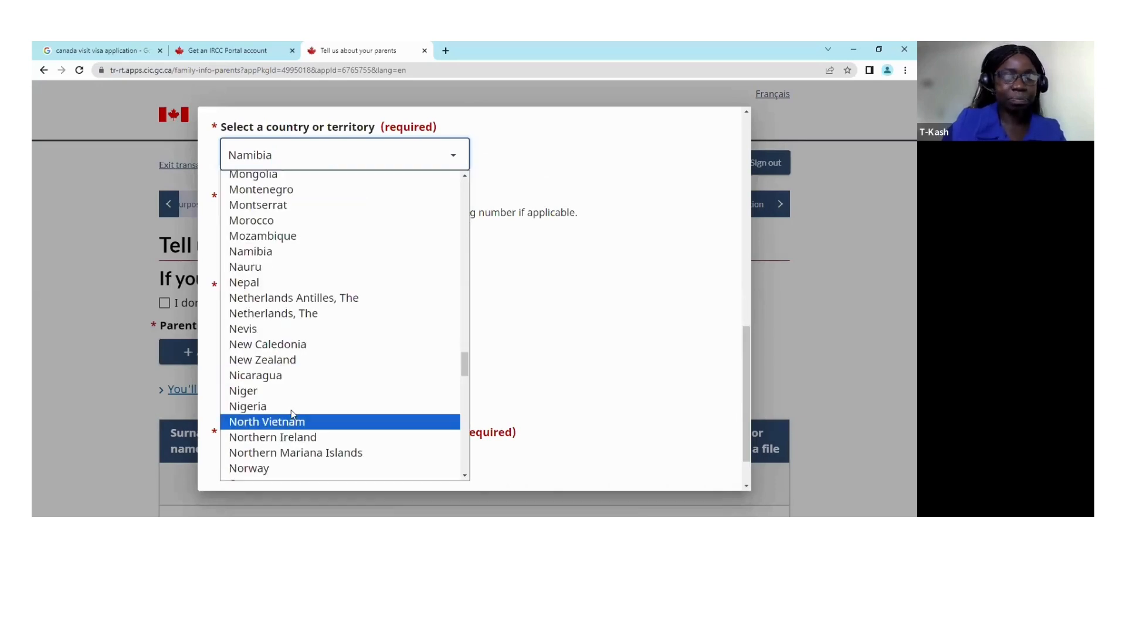
pyautogui.press('Up')
pyautogui.press('Return')
pyautogui.click(320, 262)
pyautogui.write('234567')
pyautogui.click(305, 315)
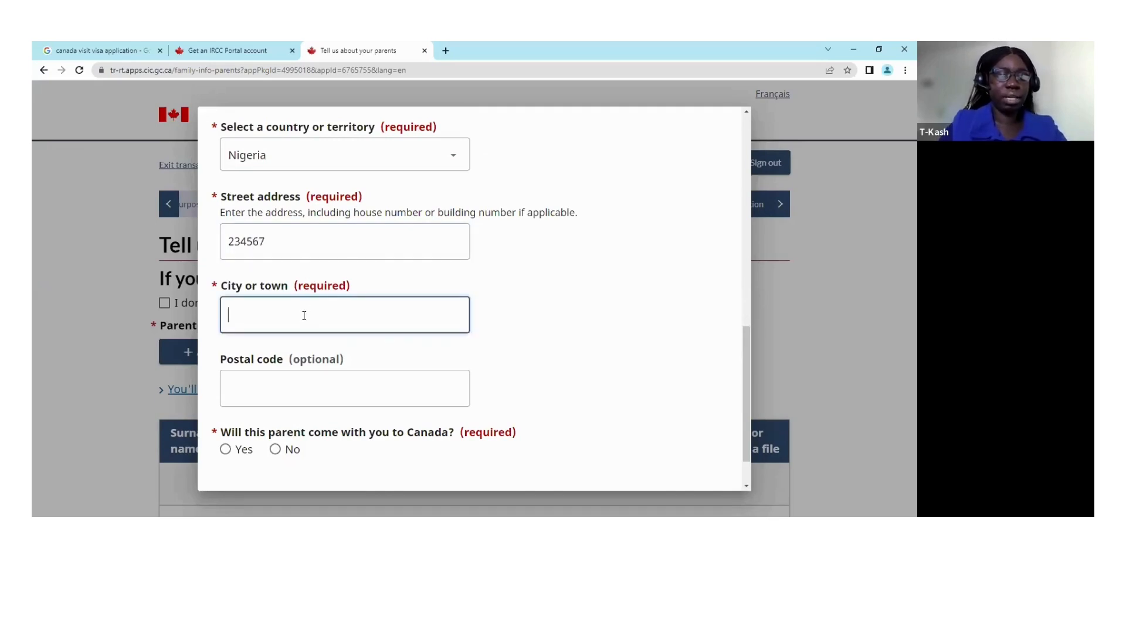
pyautogui.write('abuja')
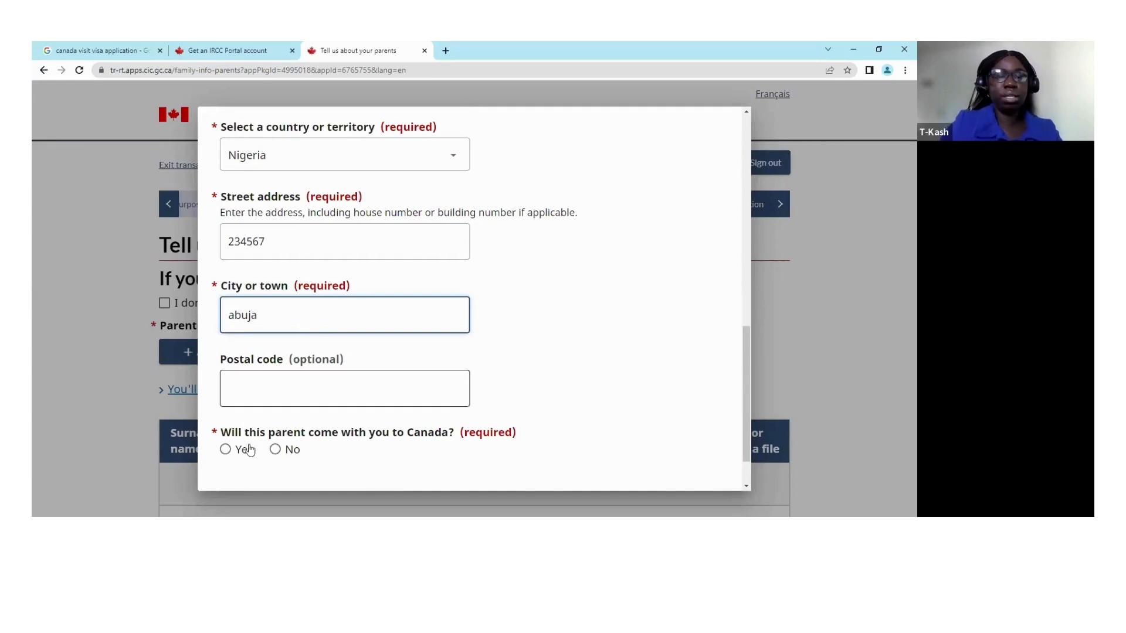
# Answer No to the father coming to Canada, save him, and continue
pyautogui.click(280, 455)
pyautogui.scroll(-1, 358, 468)
pyautogui.click(223, 463)
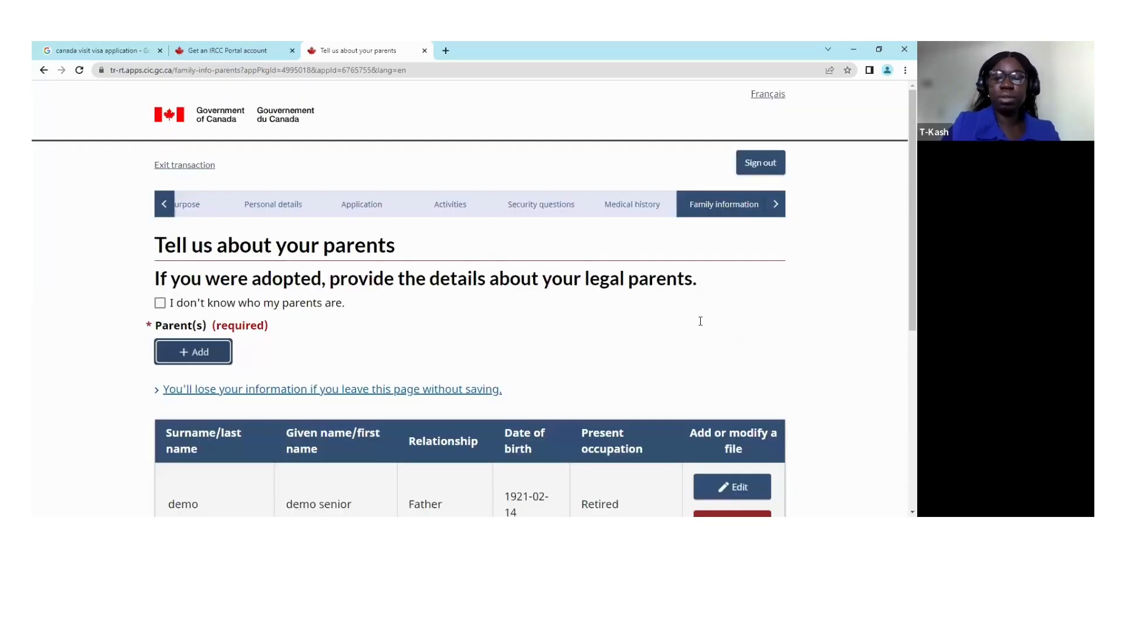
pyautogui.scroll(-3, 699, 325)
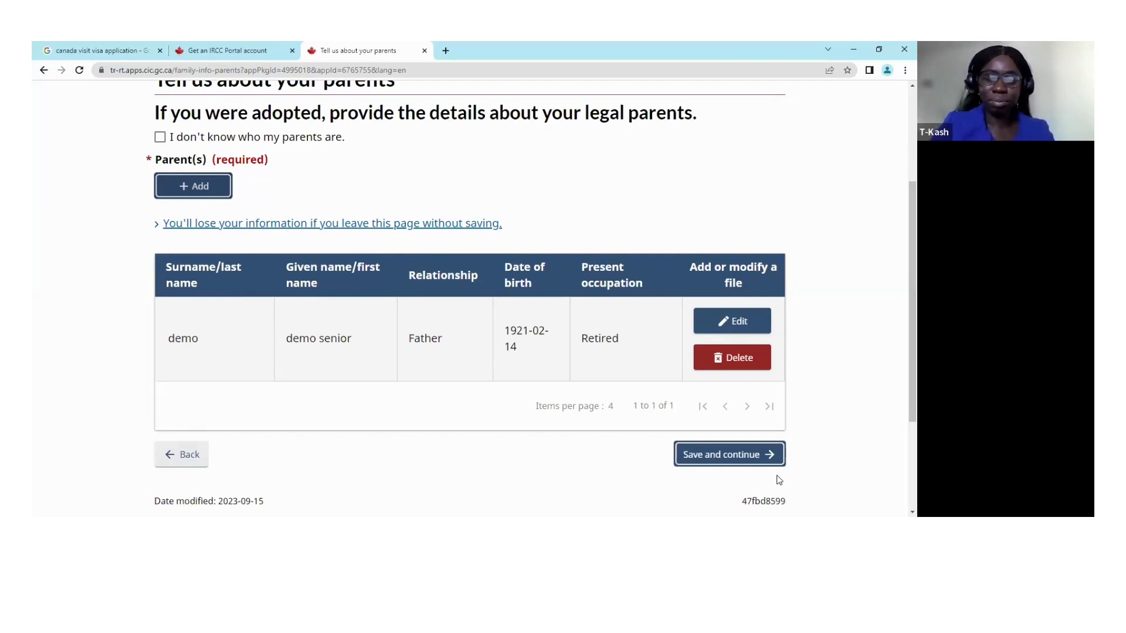
pyautogui.click(715, 463)
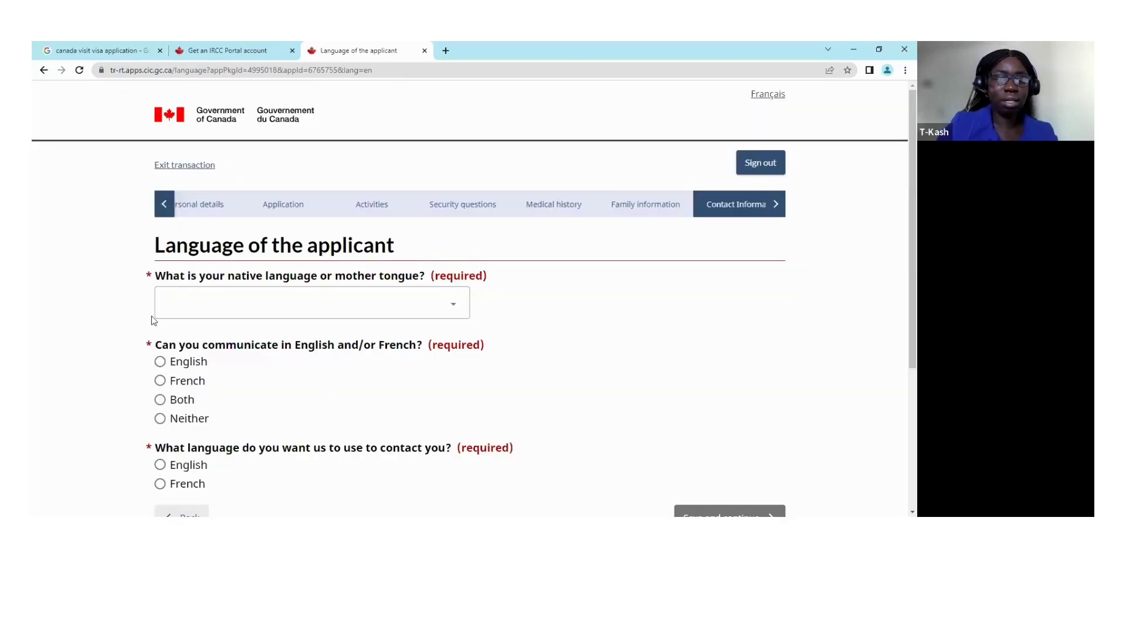
# Select Yoruba as the applicant's native language
pyautogui.click(212, 308)
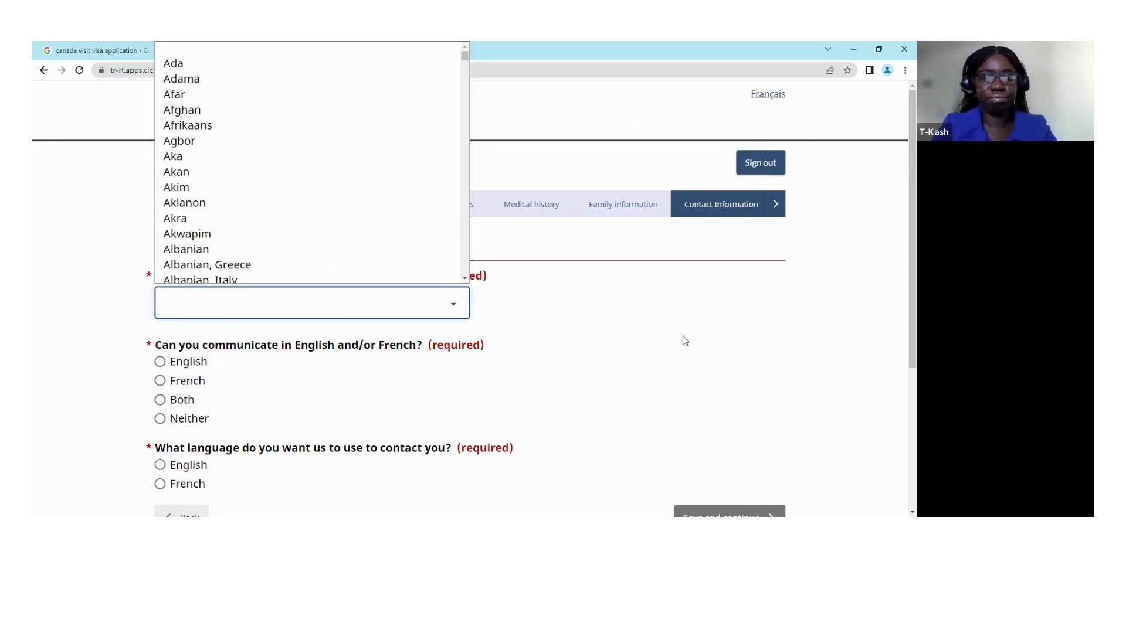
pyautogui.click(245, 305)
pyautogui.click(289, 342)
pyautogui.press('y')
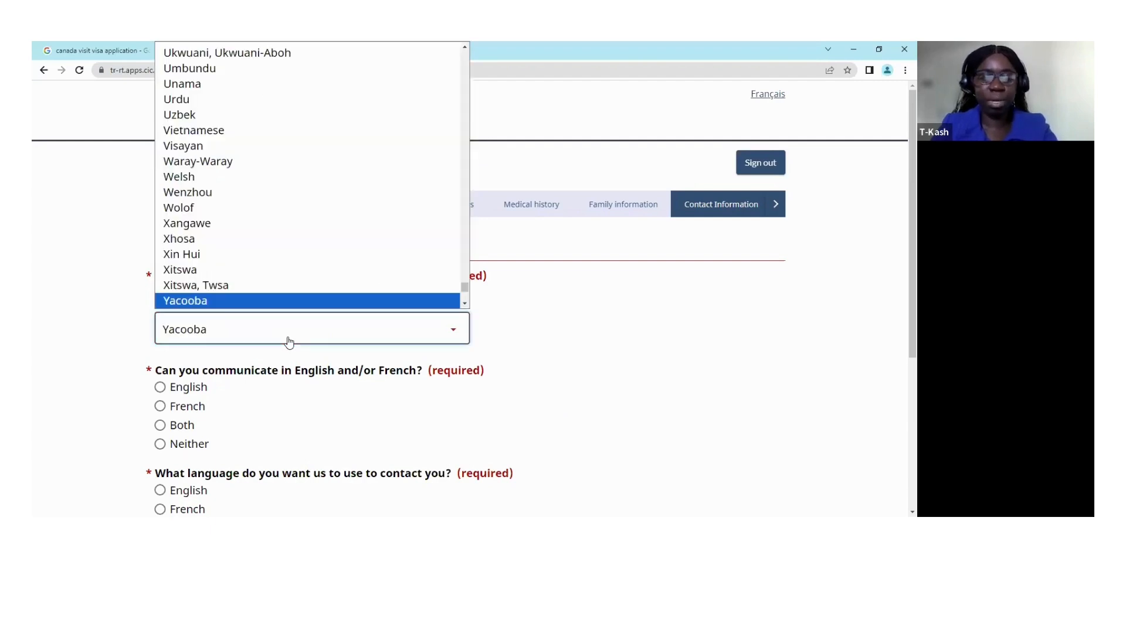
pyautogui.scroll(-3, 301, 273)
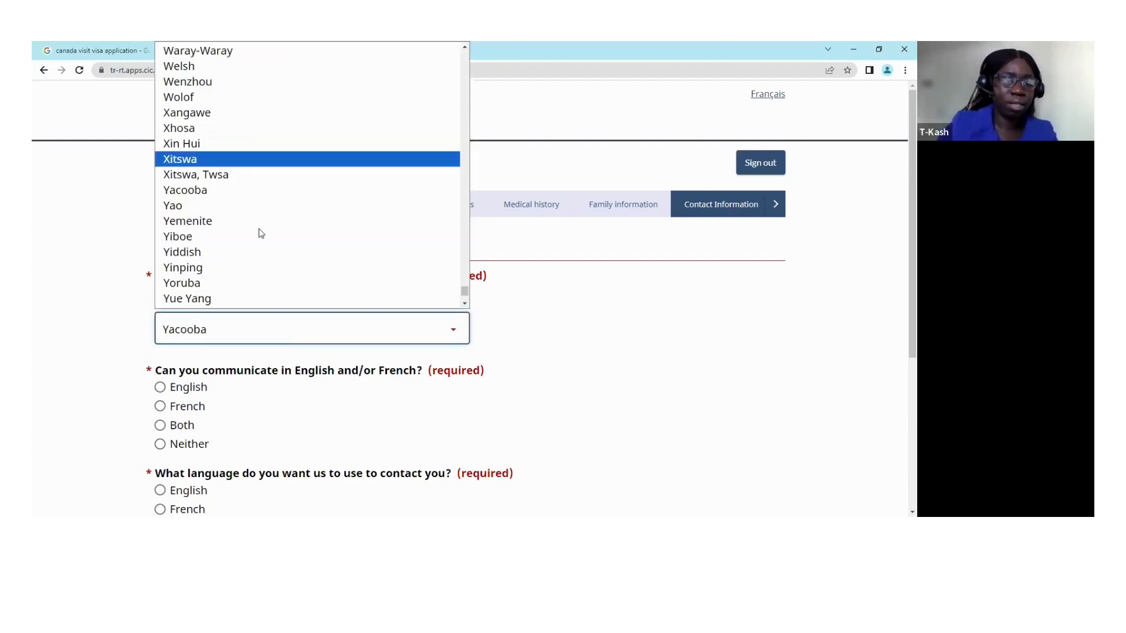
pyautogui.click(250, 283)
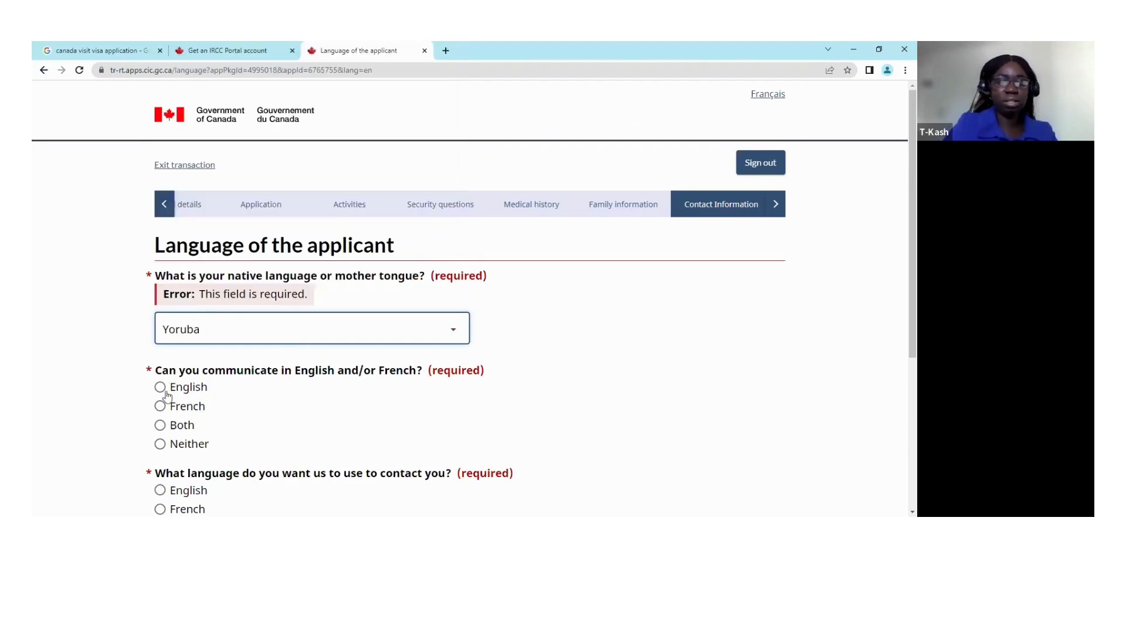
pyautogui.click(297, 410)
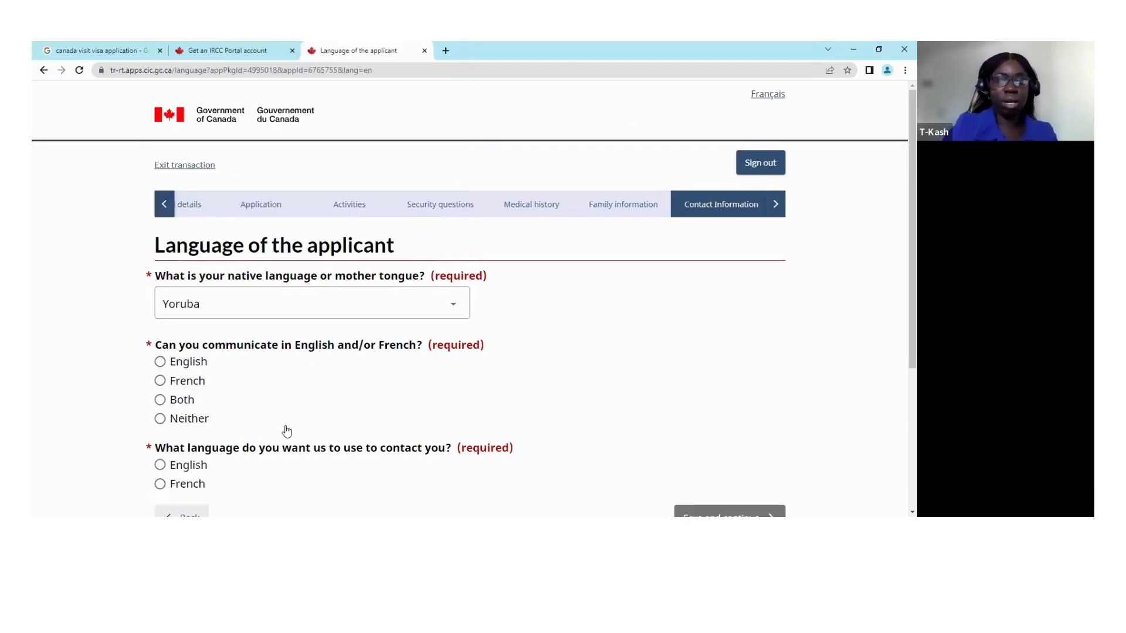
# Choose English for contact language and communication ability, then save the page
pyautogui.click(159, 465)
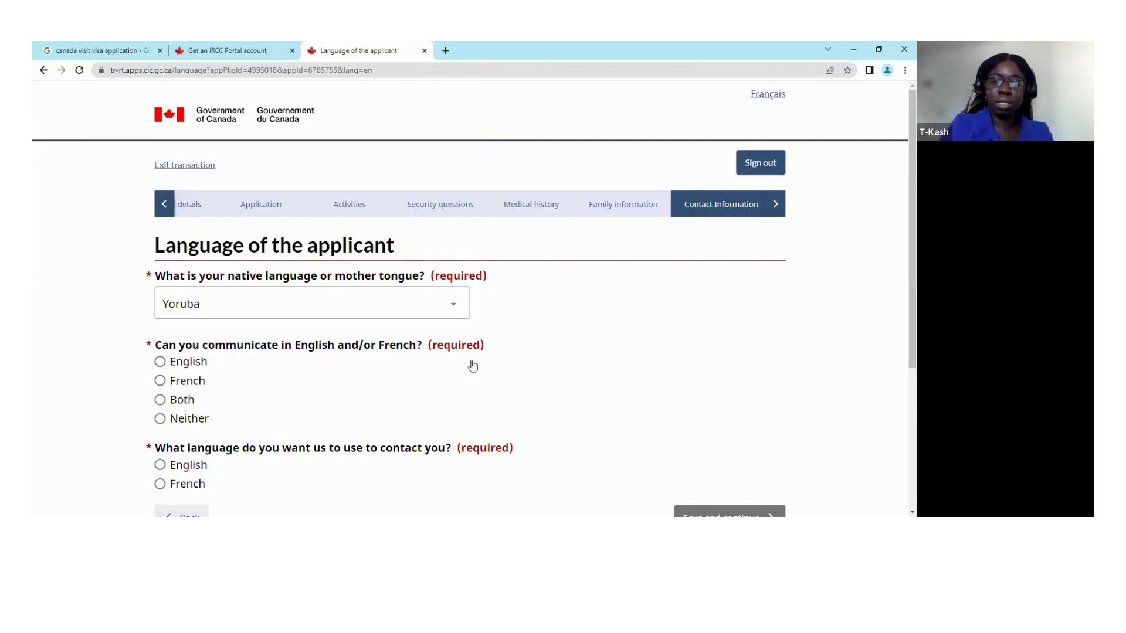
pyautogui.scroll(-2, 233, 400)
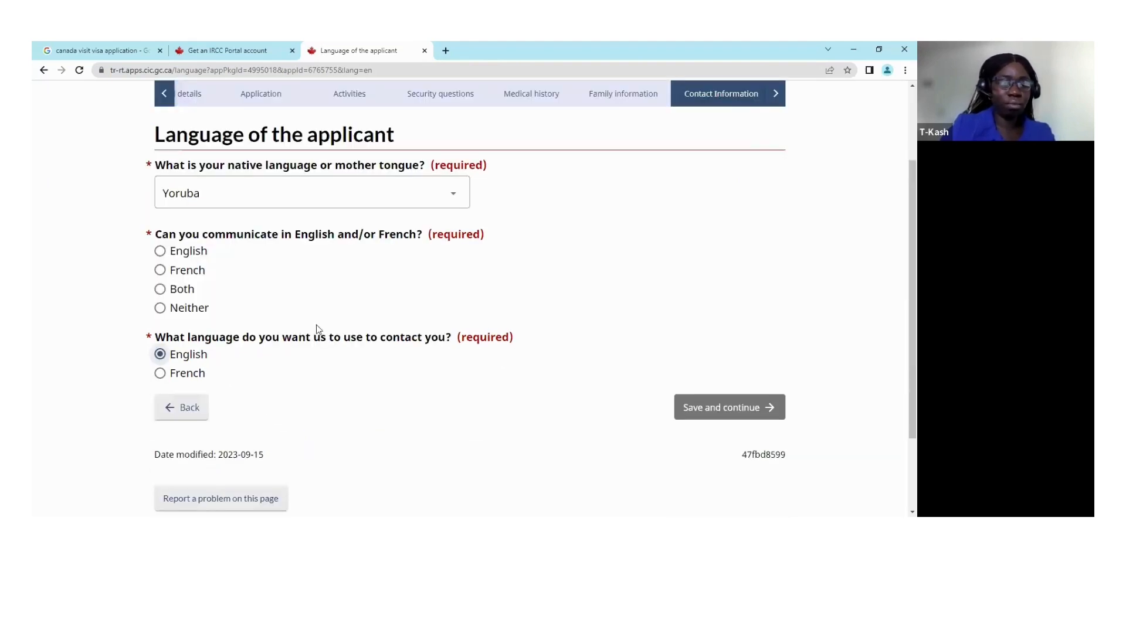
pyautogui.click(159, 252)
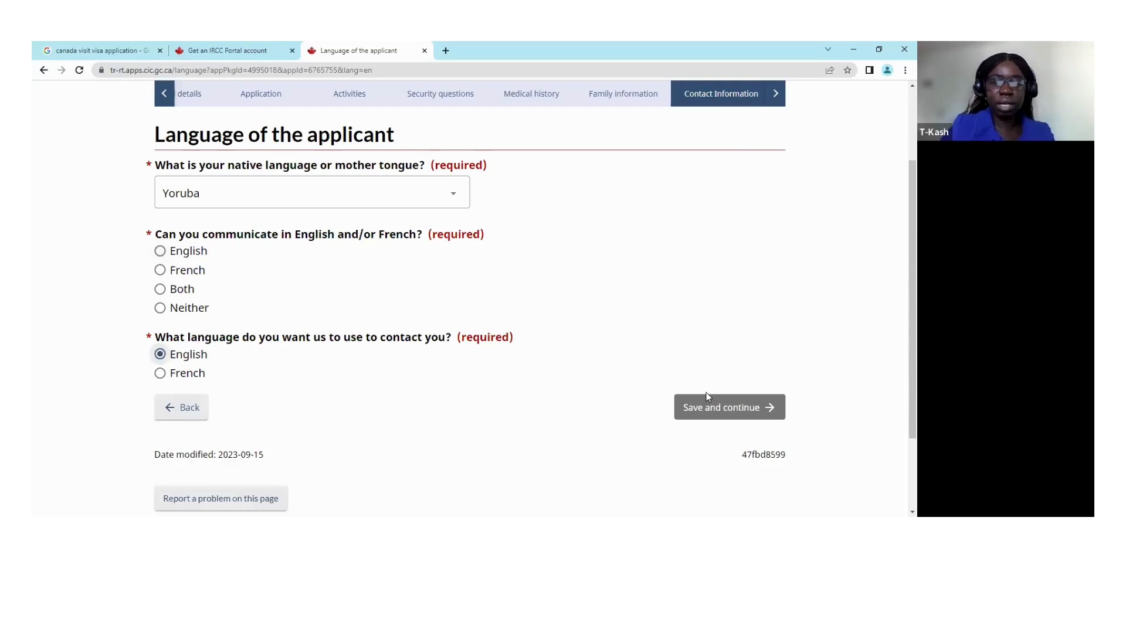
pyautogui.click(709, 407)
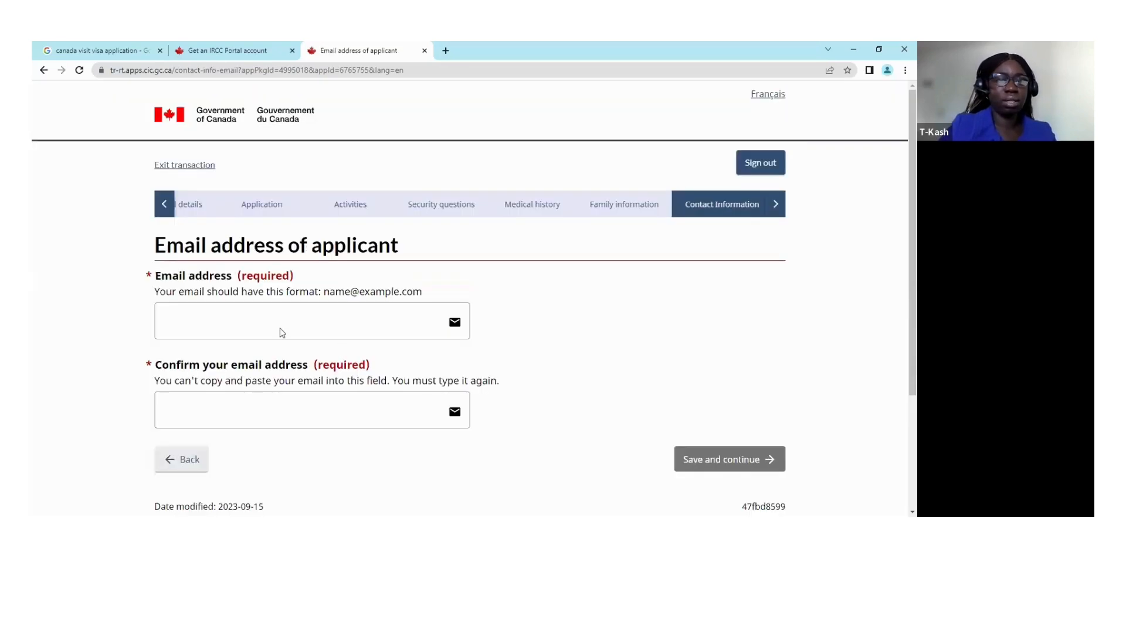
# Enter the applicant's e-mail address in both email fields and submit the page
pyautogui.click(282, 332)
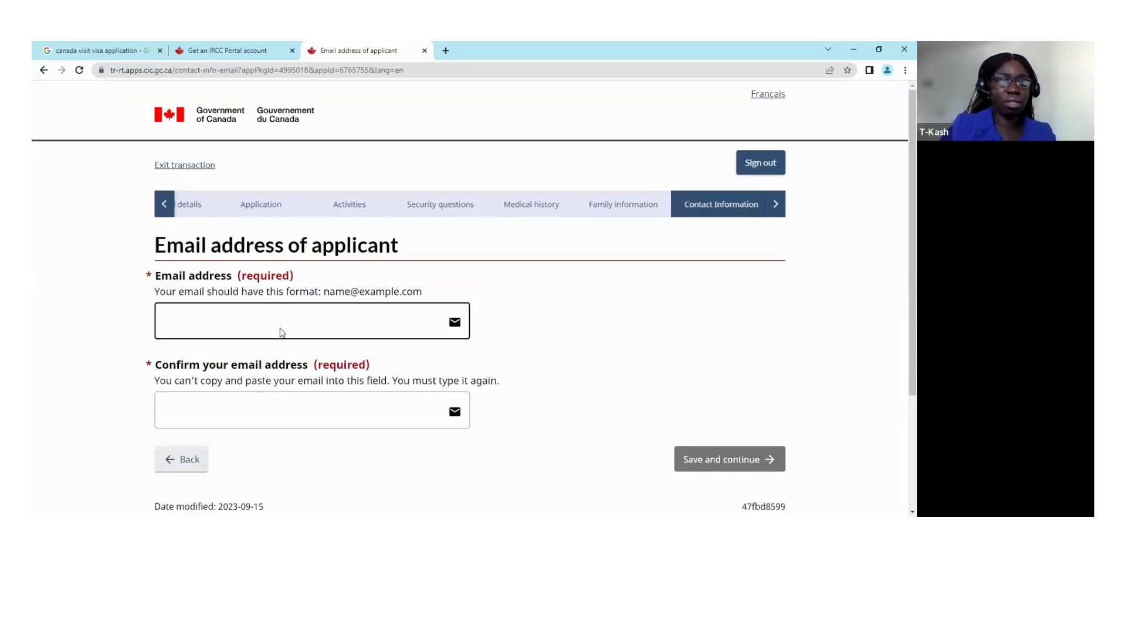
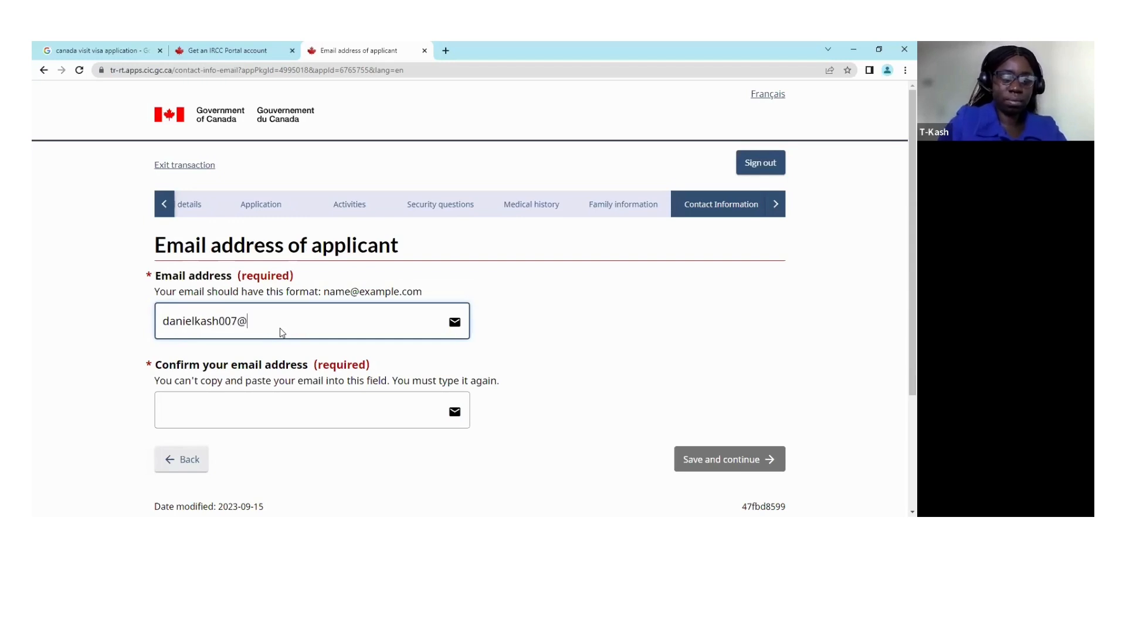
pyautogui.click(280, 414)
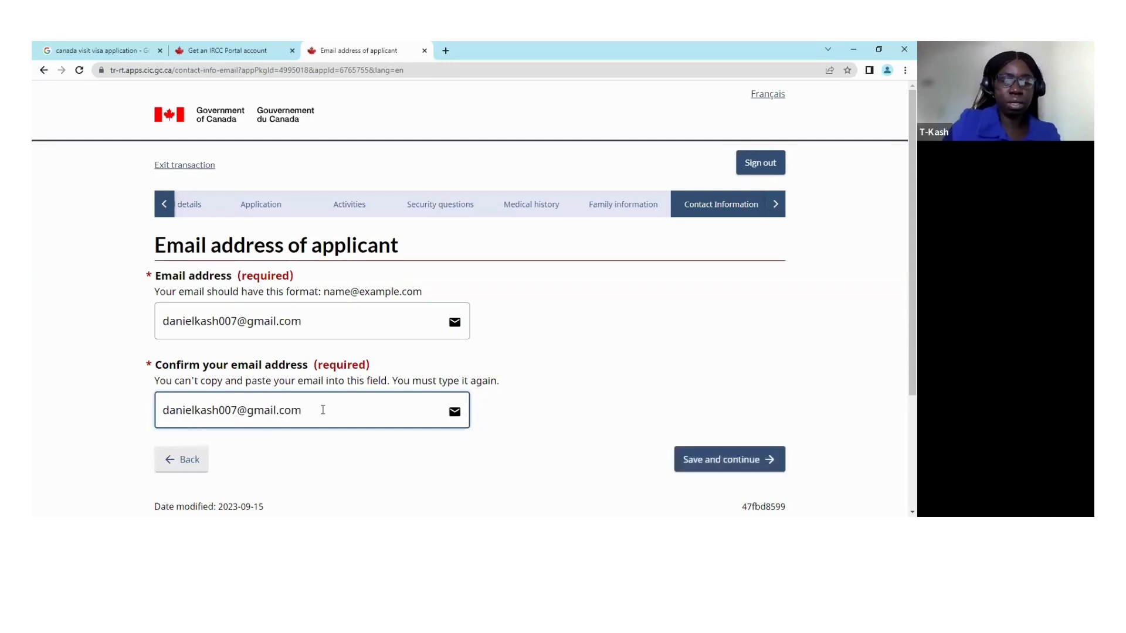
pyautogui.click(701, 463)
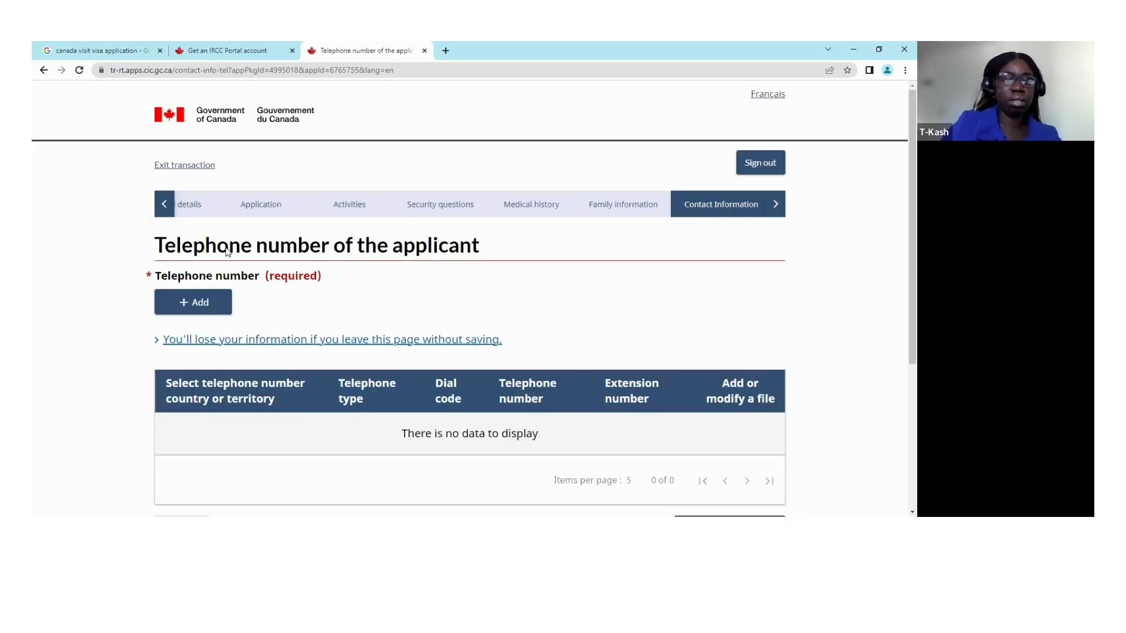
# Add a Residence phone of type Other with dial code 234 and the applicant's number
pyautogui.scroll(-2, 228, 252)
pyautogui.click(195, 195)
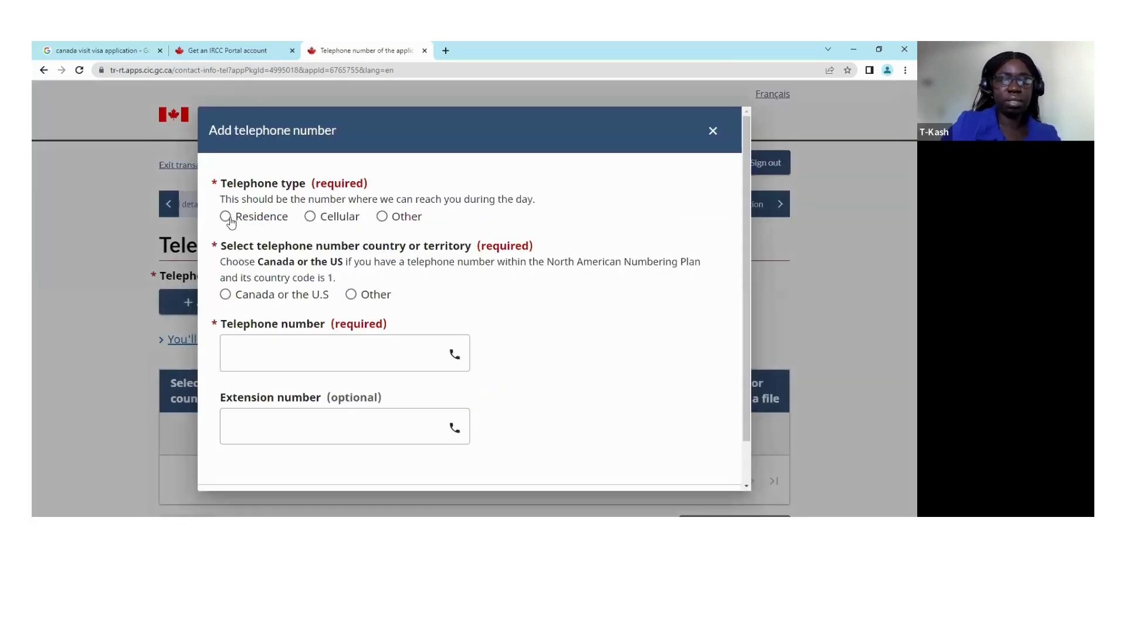
pyautogui.click(227, 217)
pyautogui.click(350, 294)
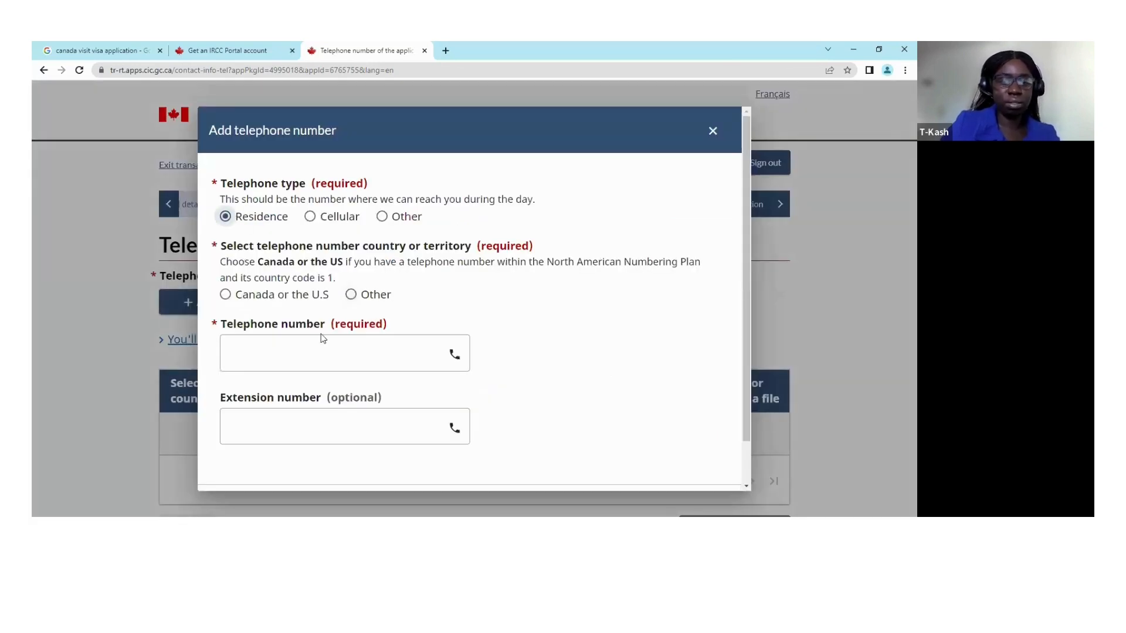
pyautogui.click(297, 357)
pyautogui.write('234')
pyautogui.click(272, 420)
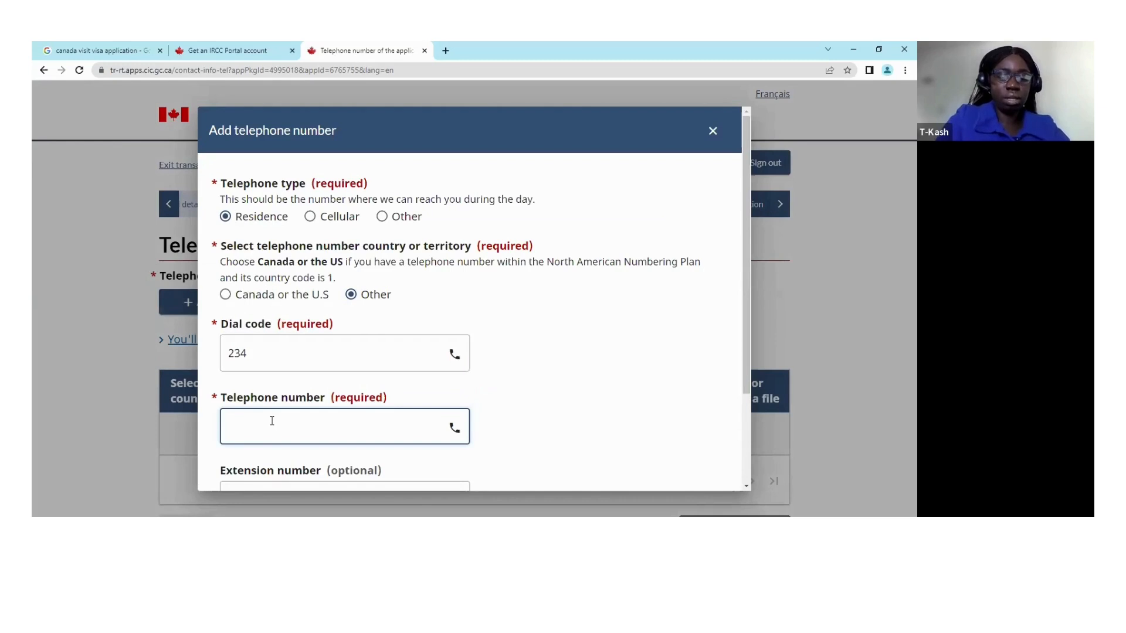
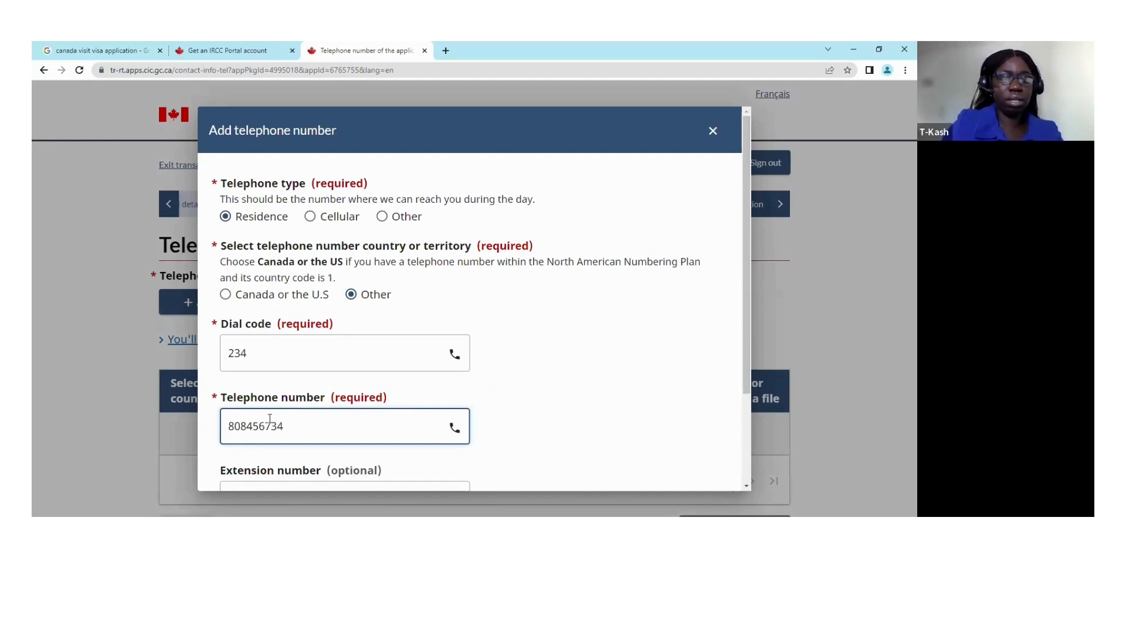
# Save the new phone entry and submit the telephone page
pyautogui.scroll(-1, 269, 422)
pyautogui.scroll(-1, 232, 461)
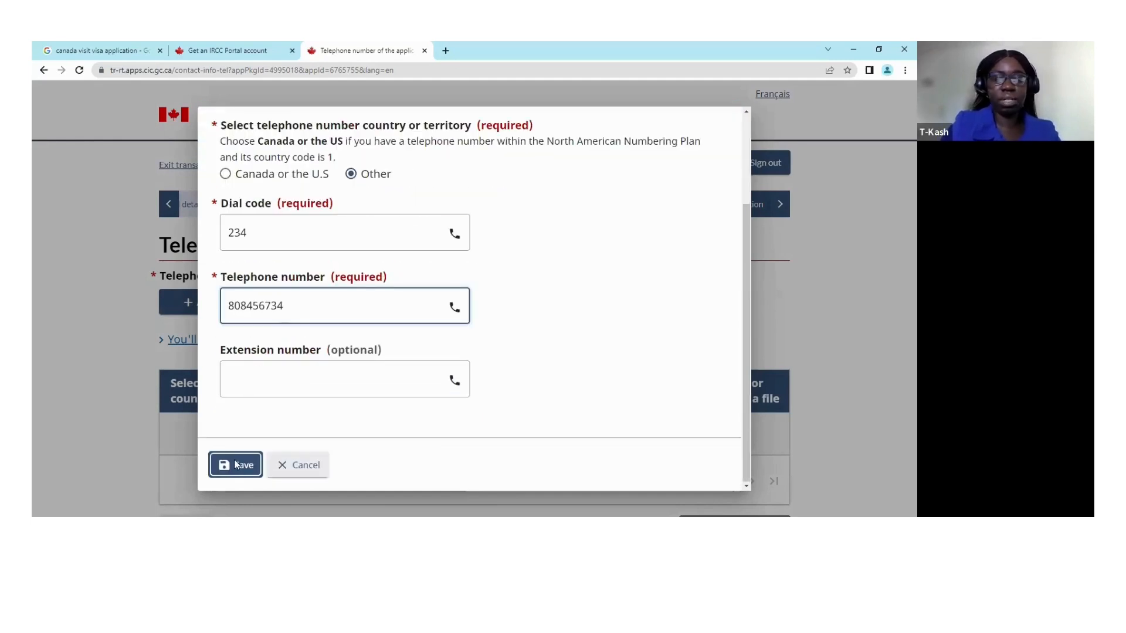
pyautogui.click(232, 461)
pyautogui.click(695, 481)
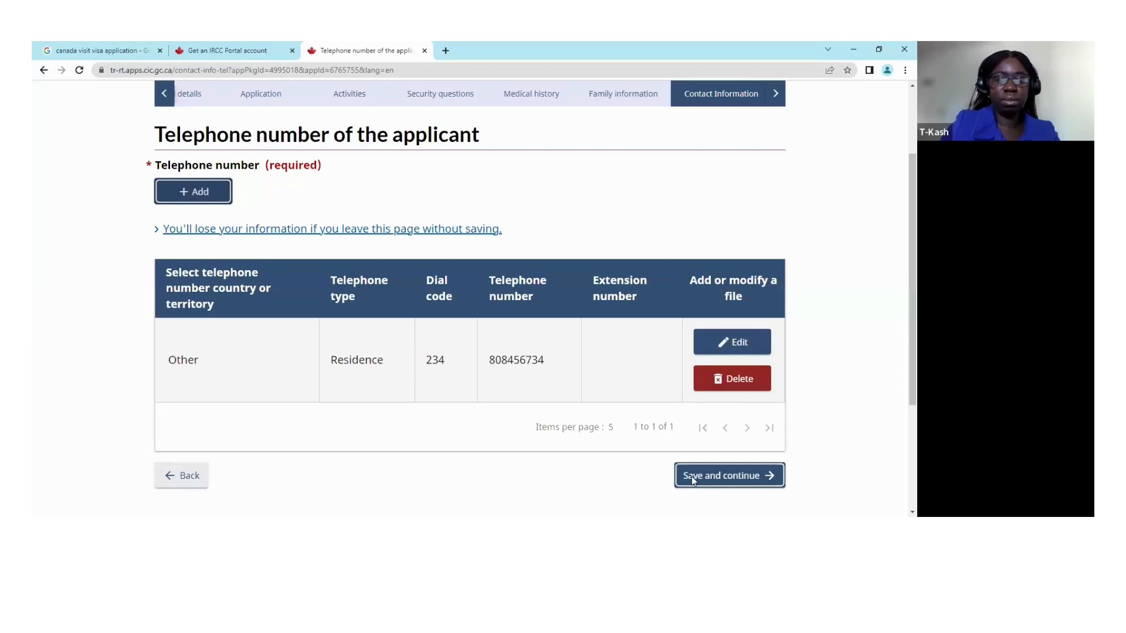
pyautogui.click(691, 476)
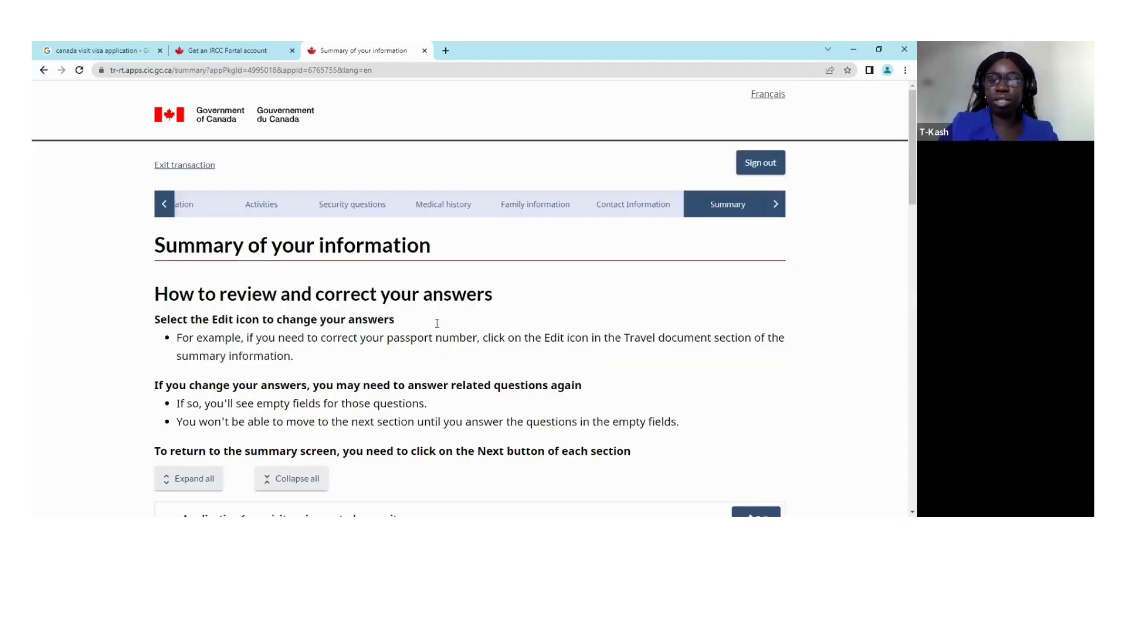
# Scroll through every section of the information summary, then save and continue
pyautogui.scroll(-1, 436, 322)
pyautogui.scroll(-2, 575, 314)
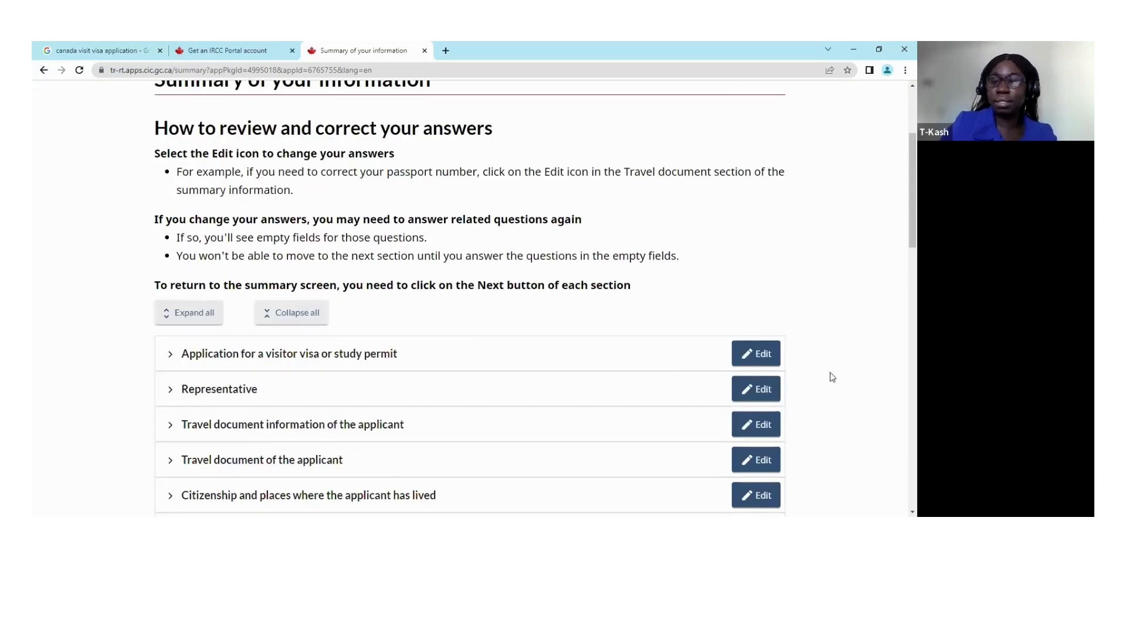
pyautogui.scroll(-1, 799, 364)
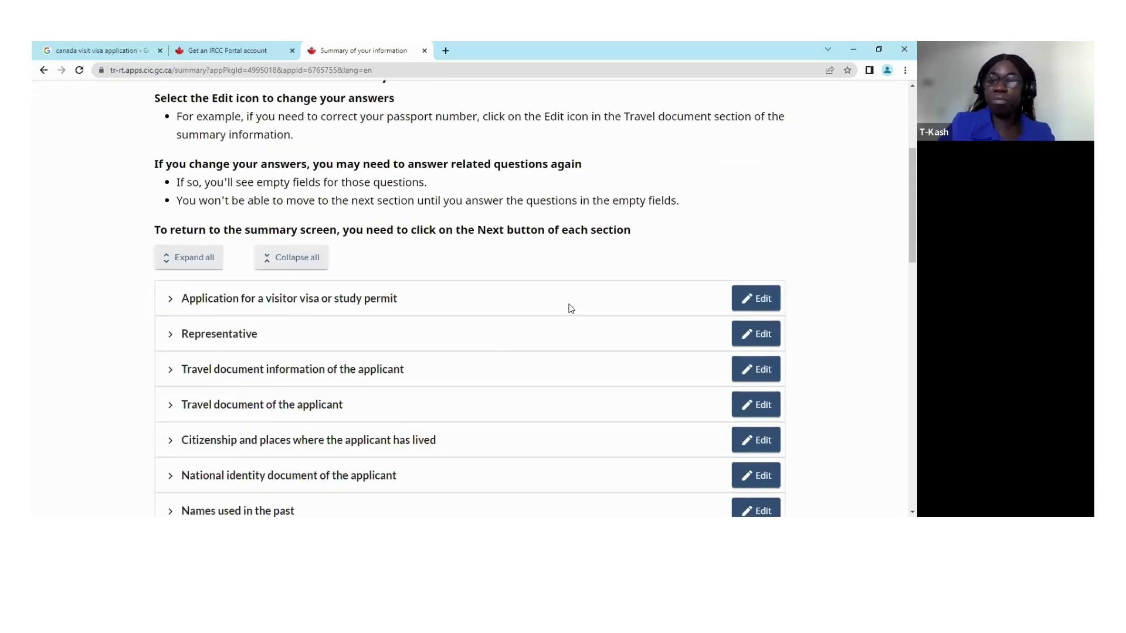
pyautogui.click(755, 300)
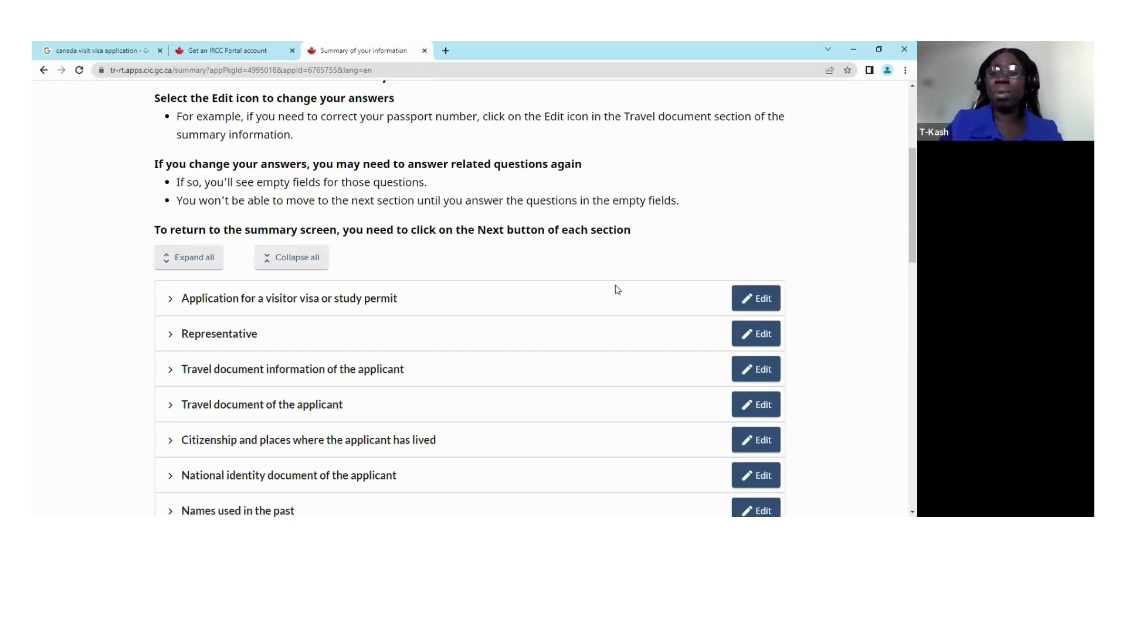
pyautogui.scroll(-5, 621, 278)
pyautogui.scroll(-4, 608, 309)
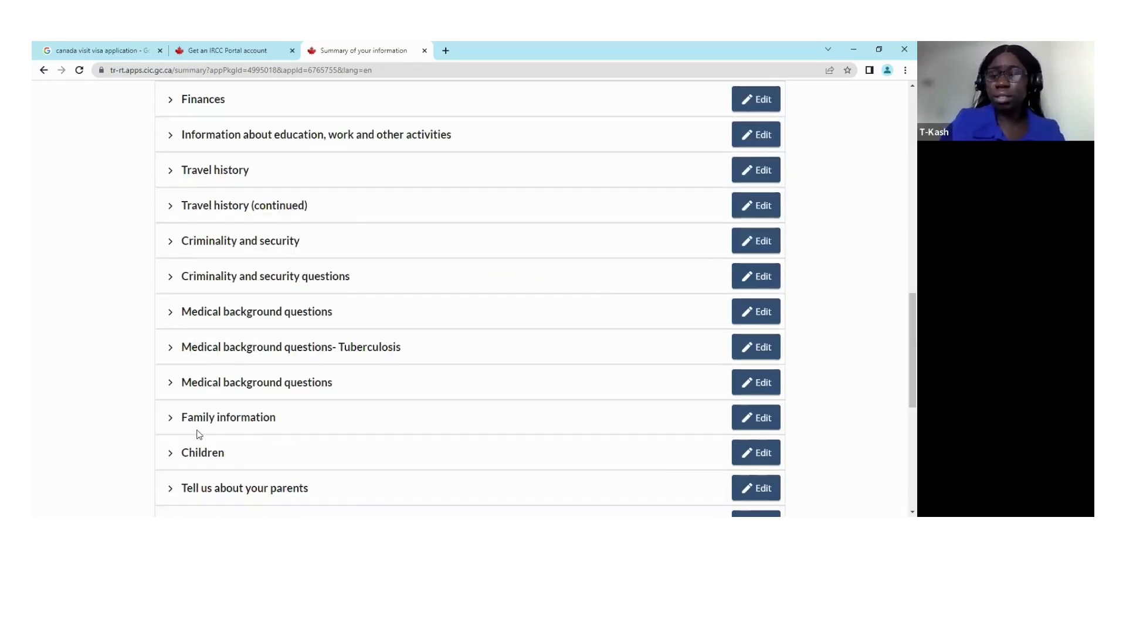
pyautogui.scroll(-4, 530, 455)
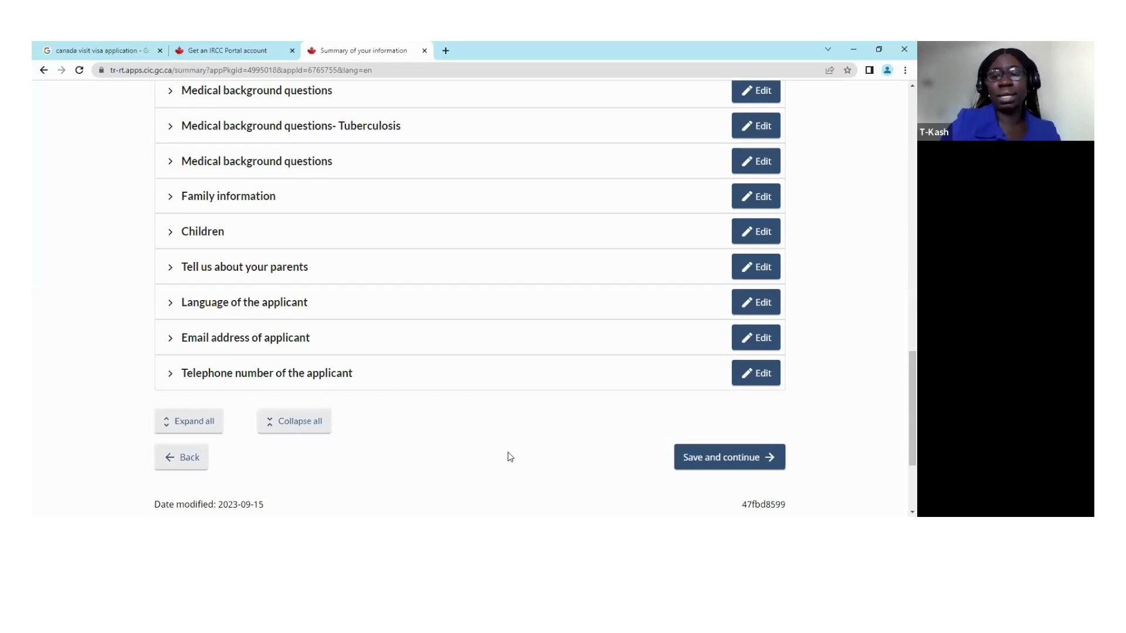
pyautogui.click(724, 459)
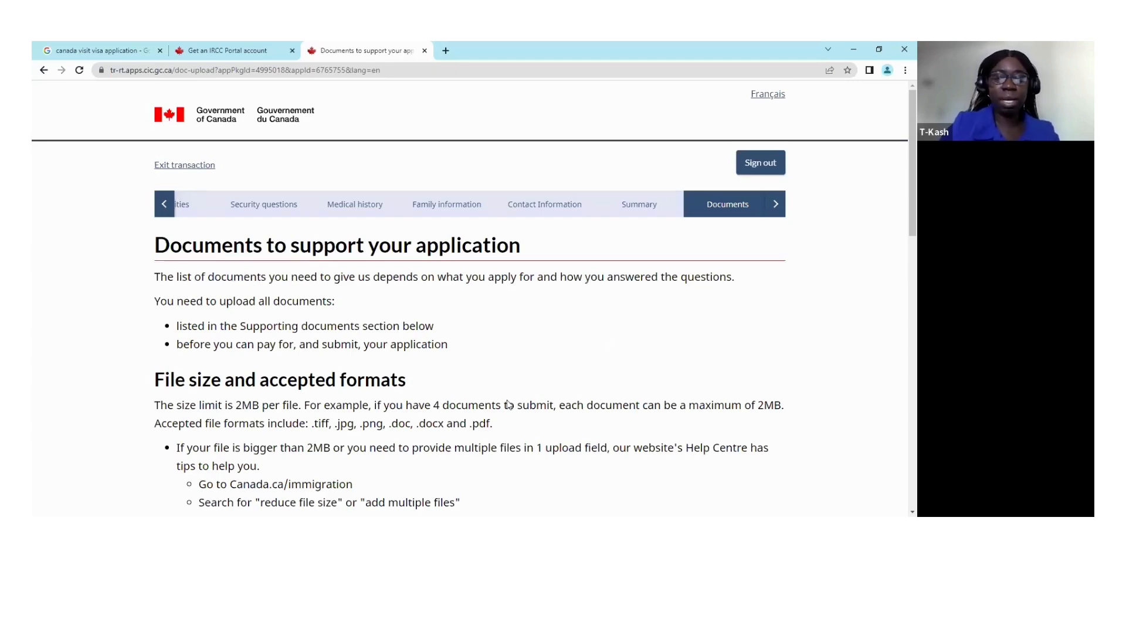
# Review the details for the National identity and Passport/travel supporting documents
pyautogui.scroll(-1, 305, 376)
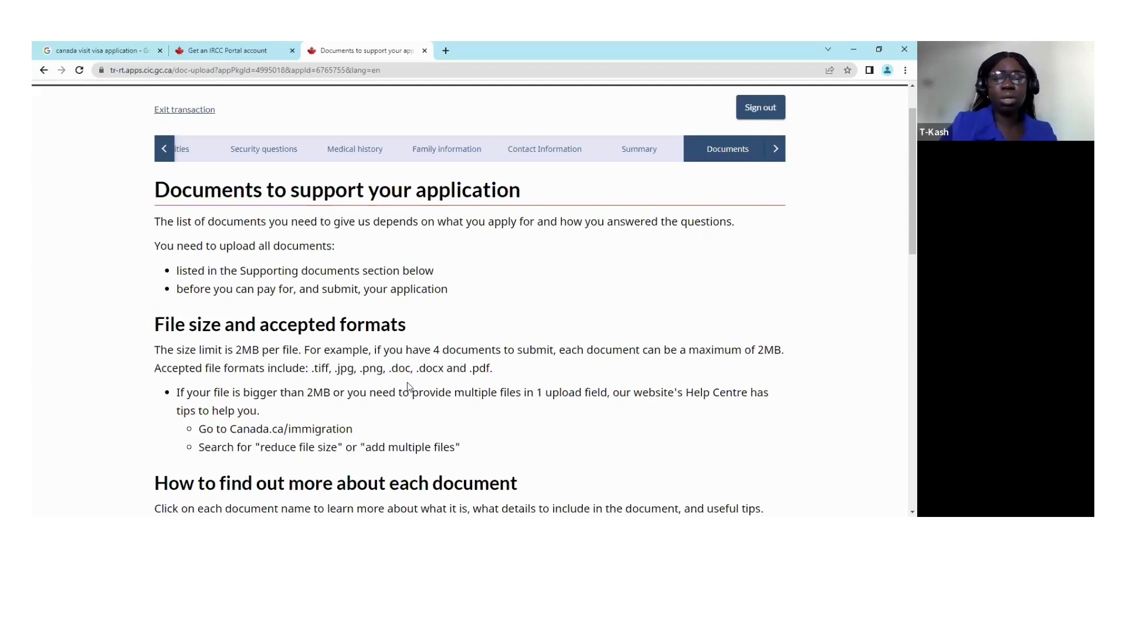
pyautogui.scroll(-3, 408, 387)
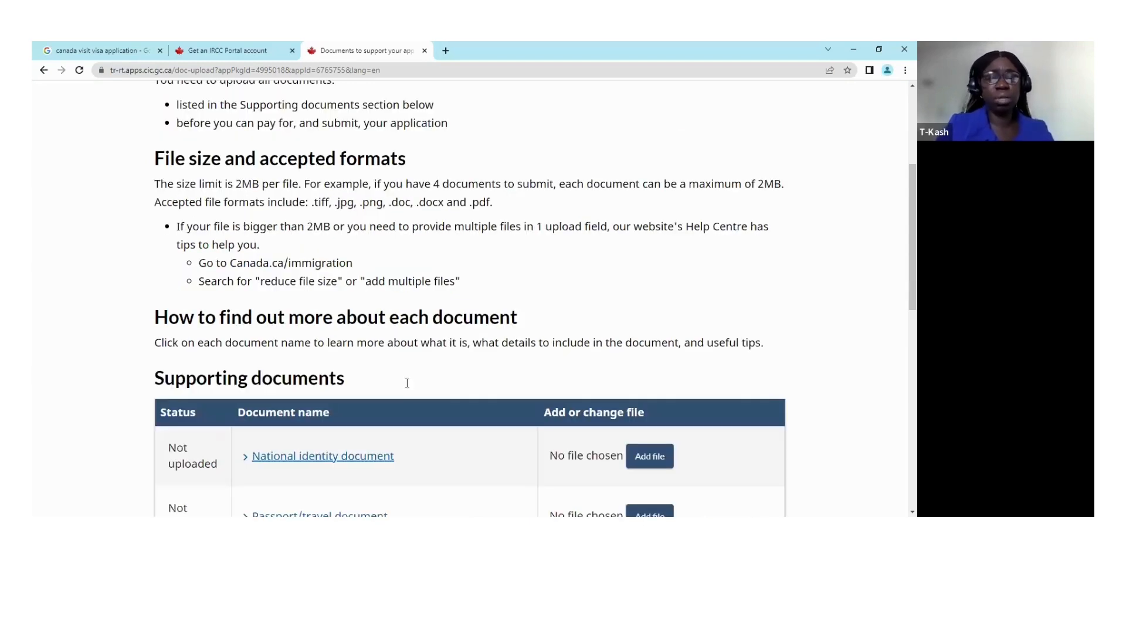
pyautogui.scroll(-2, 381, 338)
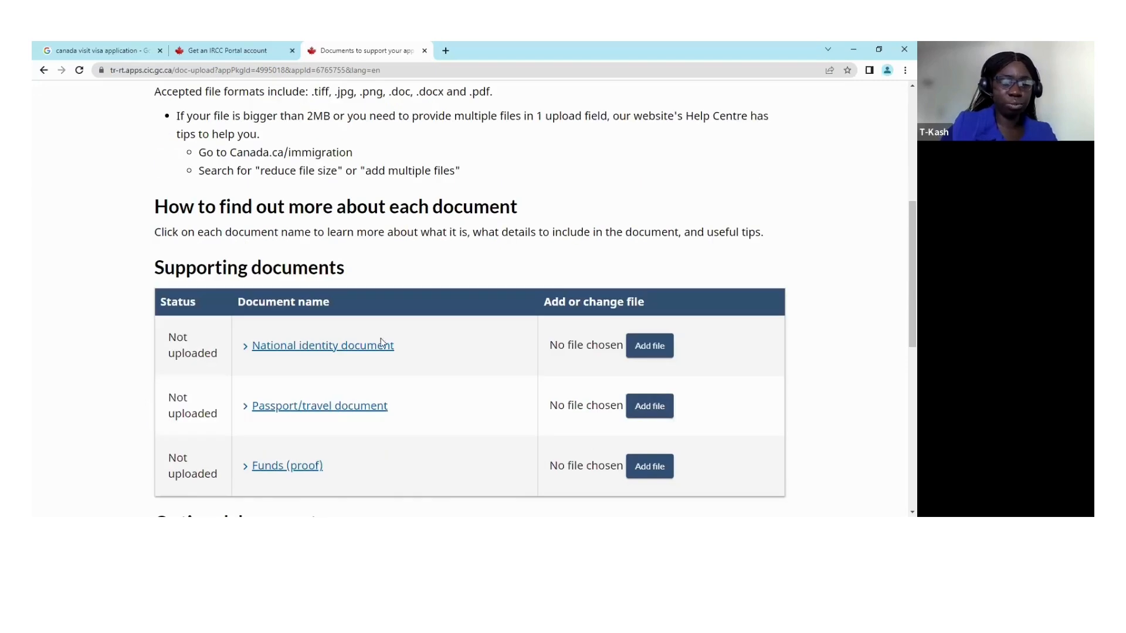
pyautogui.scroll(-3, 382, 338)
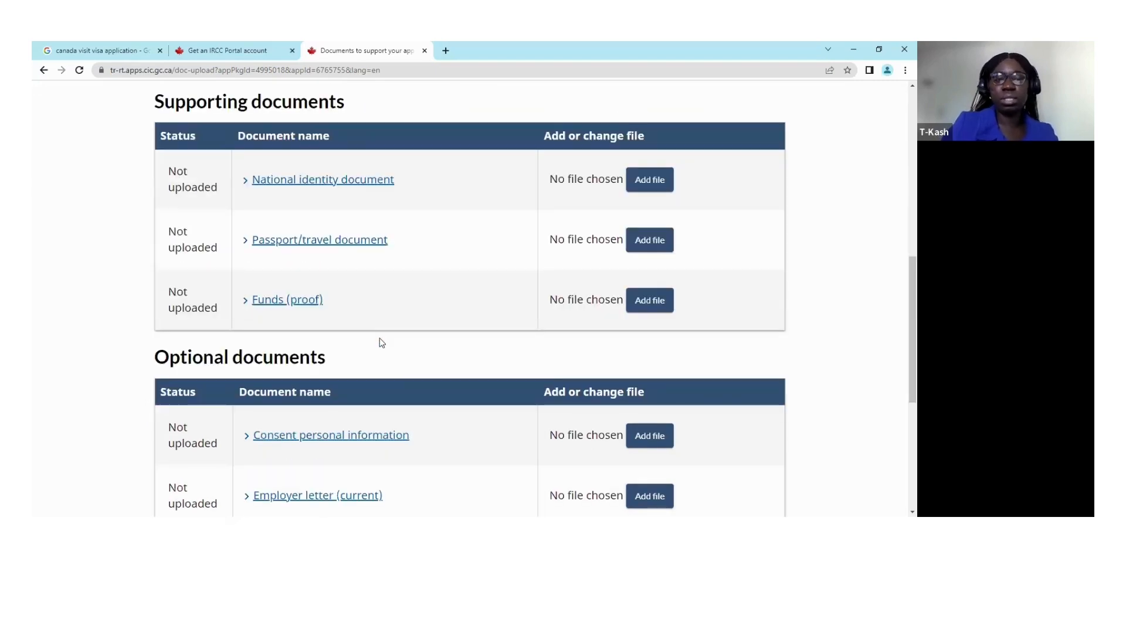
pyautogui.scroll(2, 382, 343)
pyautogui.click(328, 297)
pyautogui.click(661, 314)
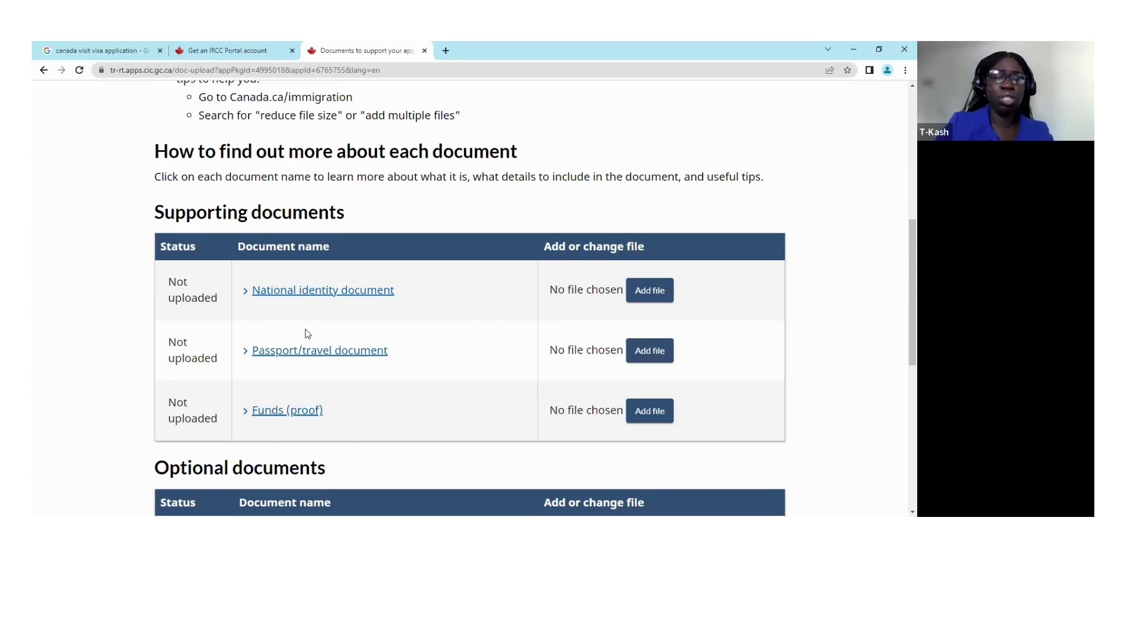
pyautogui.scroll(-2, 307, 335)
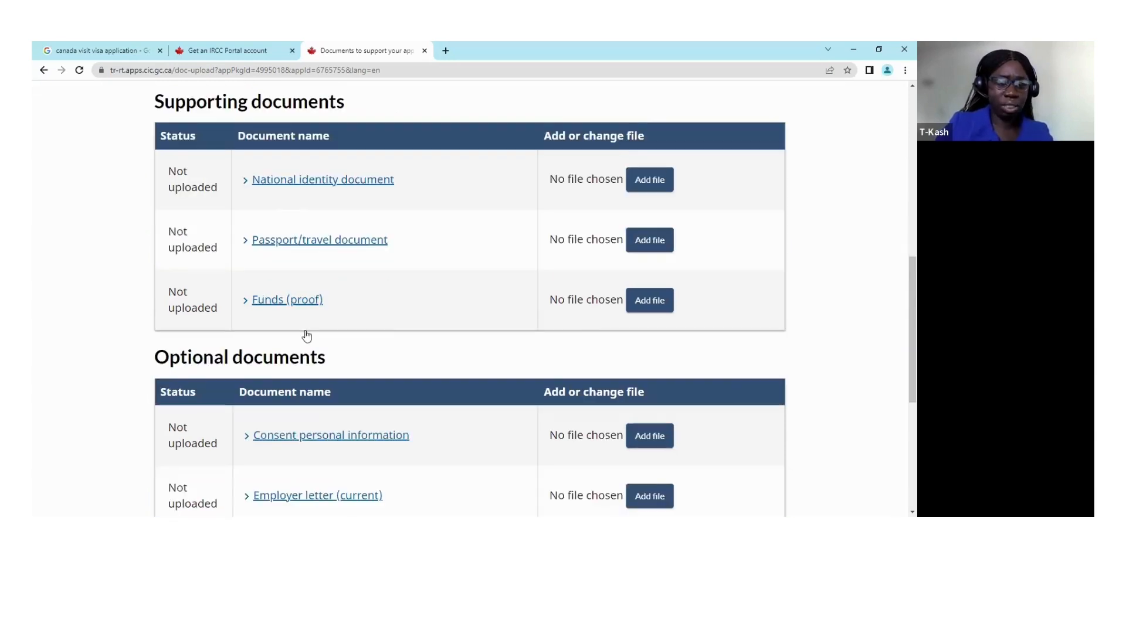
pyautogui.scroll(-2, 307, 334)
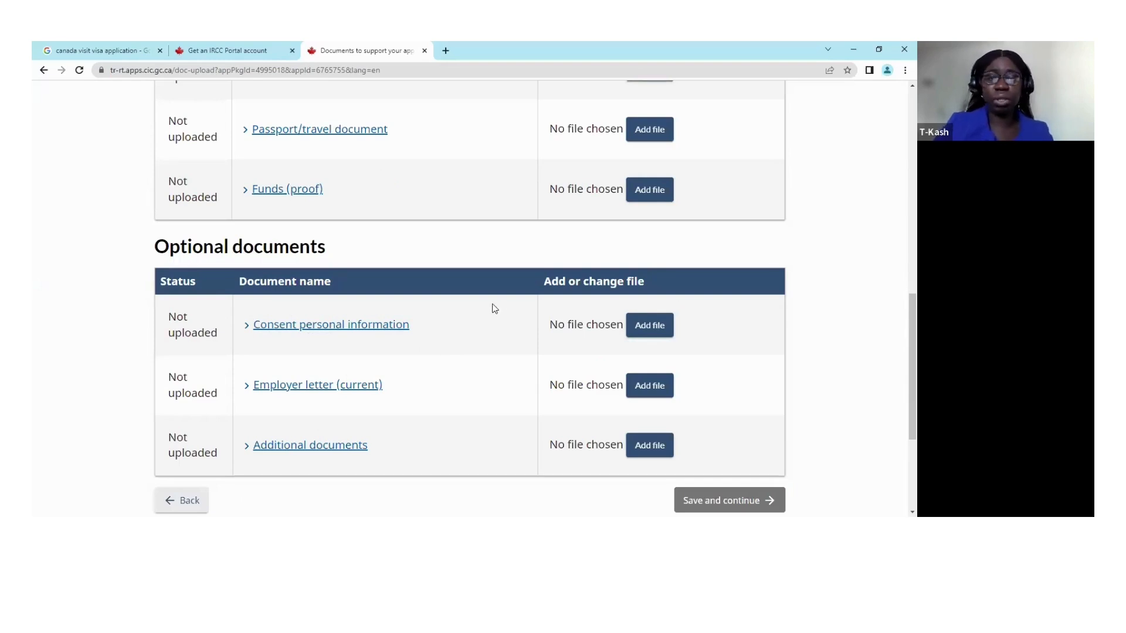
pyautogui.scroll(1, 498, 308)
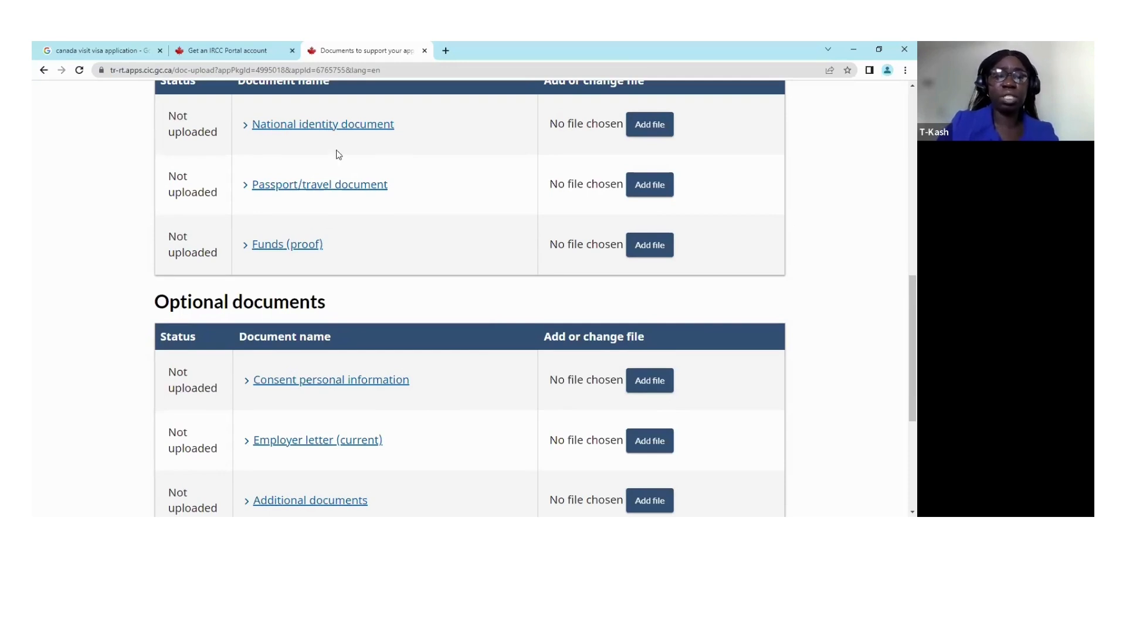
pyautogui.click(337, 185)
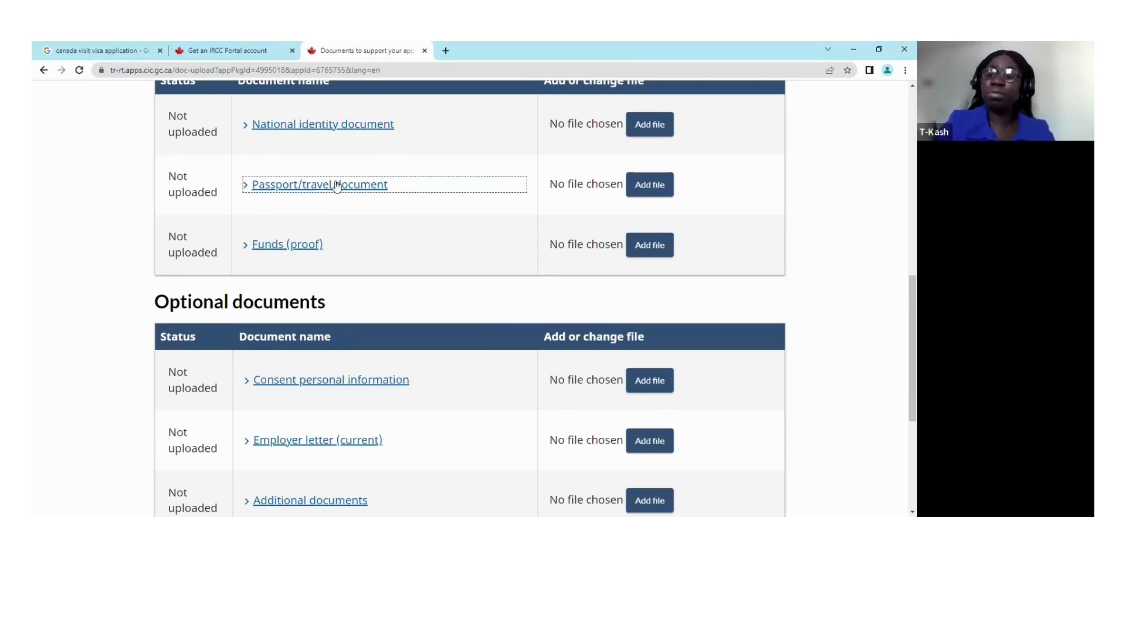
pyautogui.click(330, 198)
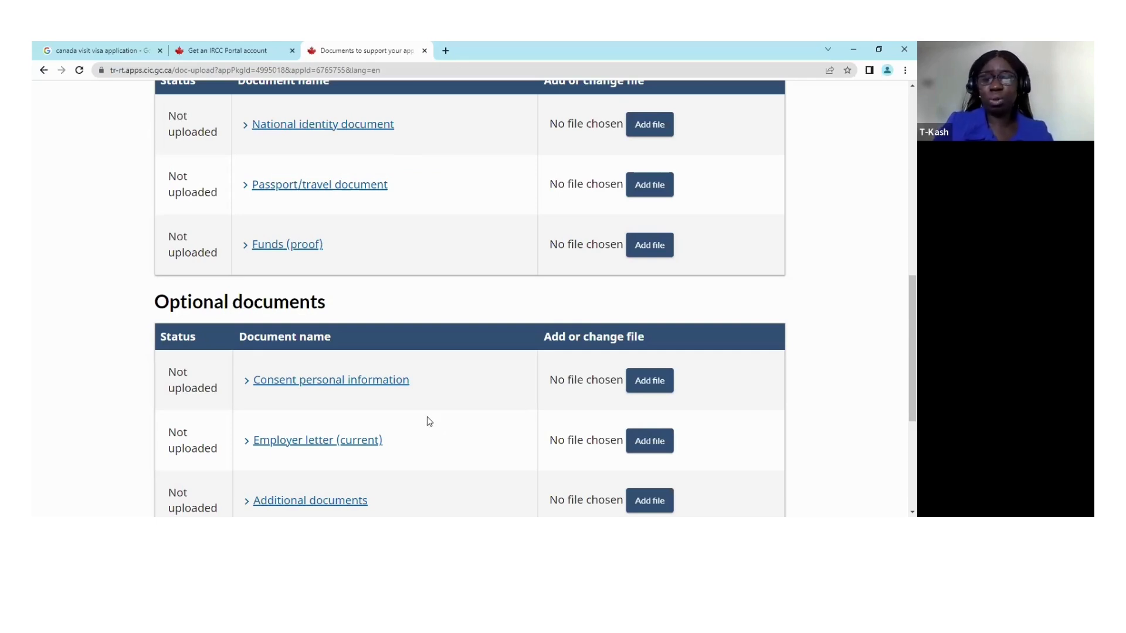
pyautogui.scroll(1, 420, 389)
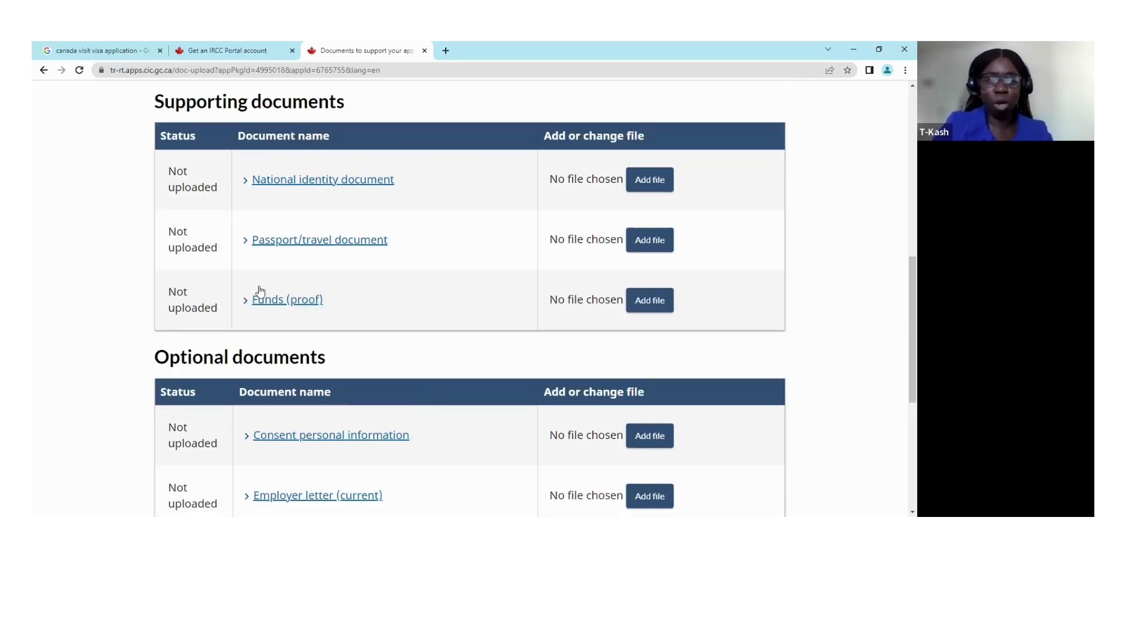
pyautogui.scroll(1, 260, 291)
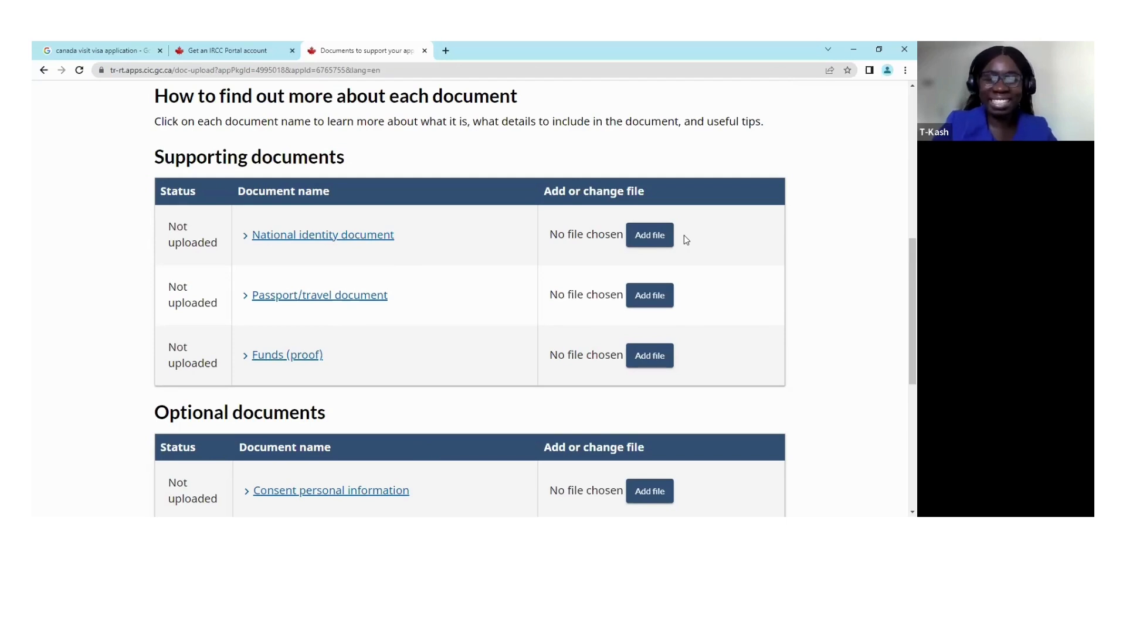
# Bring up the upload options for the National identity and Funds (proof) documents
pyautogui.click(668, 236)
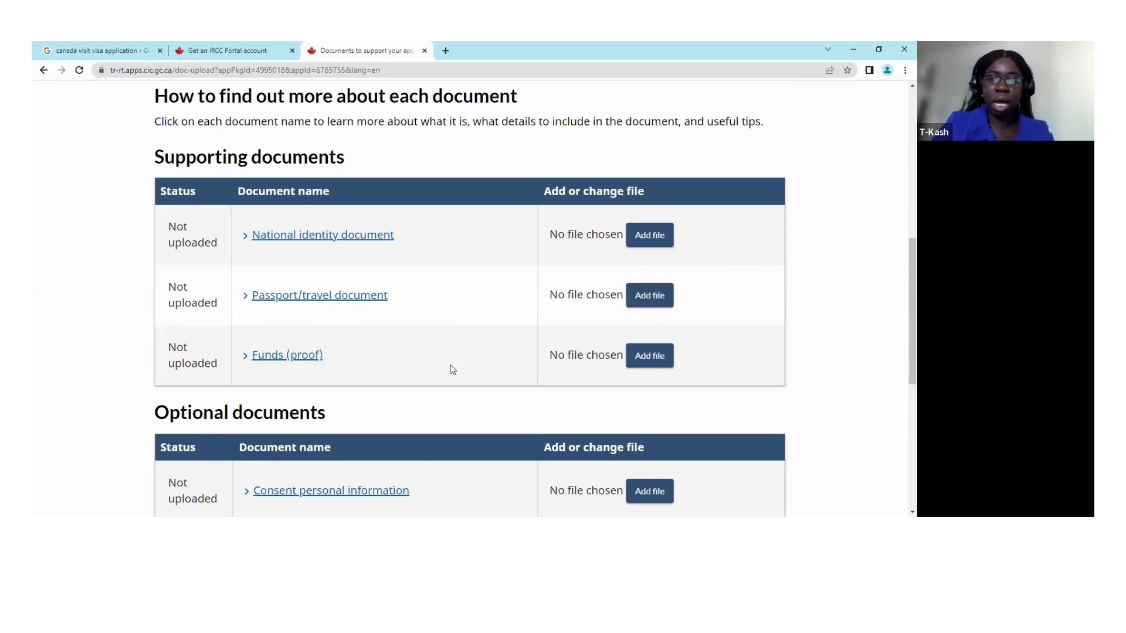
pyautogui.click(641, 369)
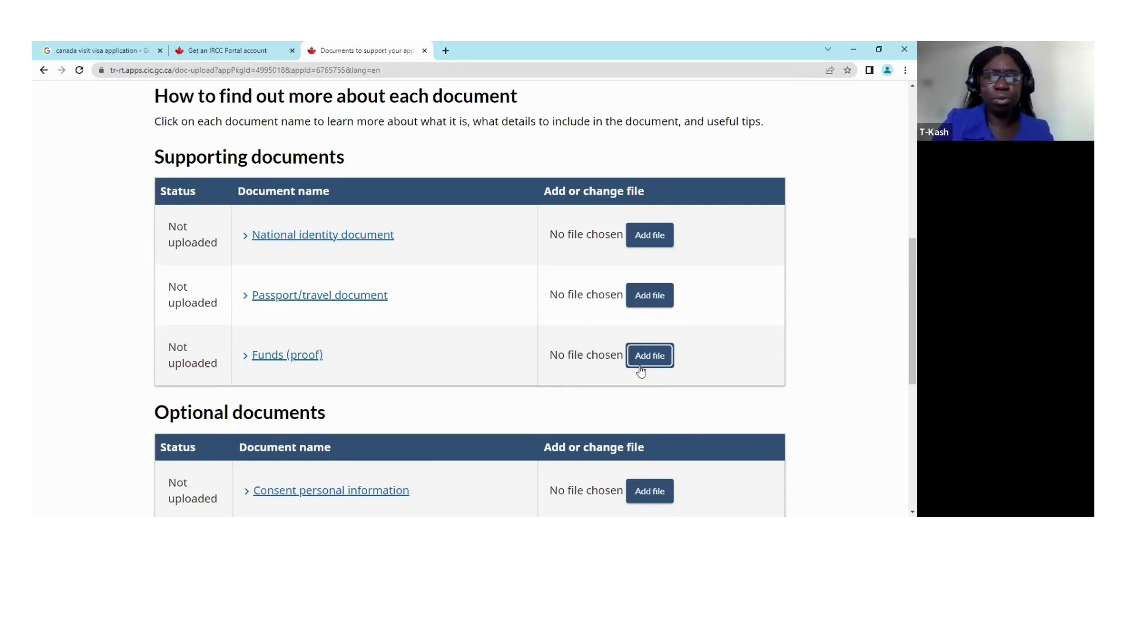
pyautogui.click(716, 358)
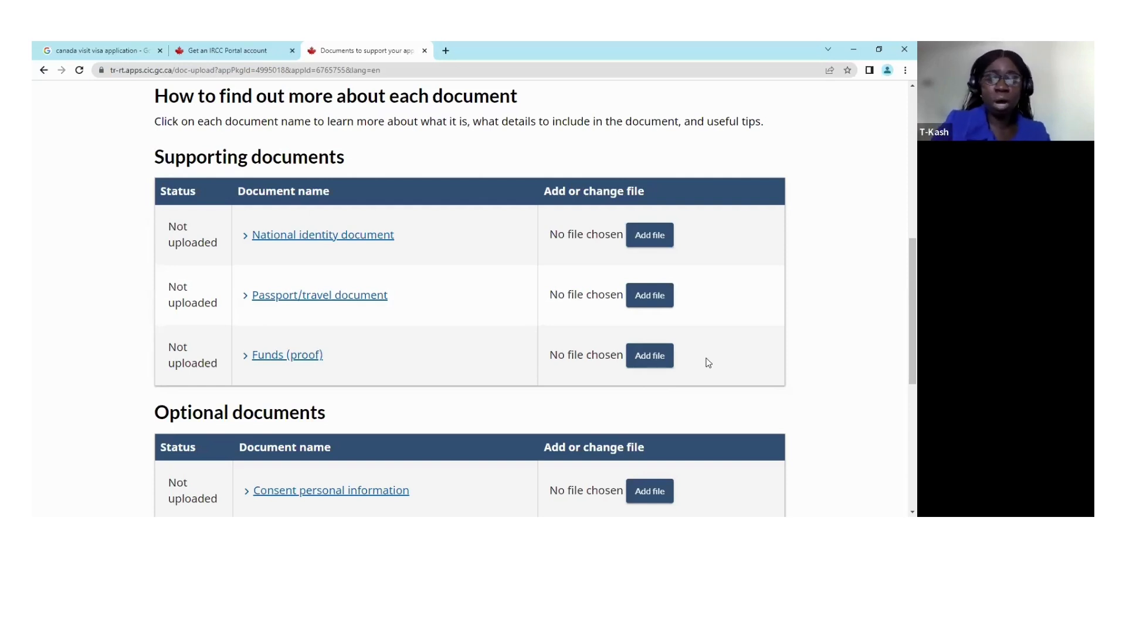
pyautogui.click(648, 355)
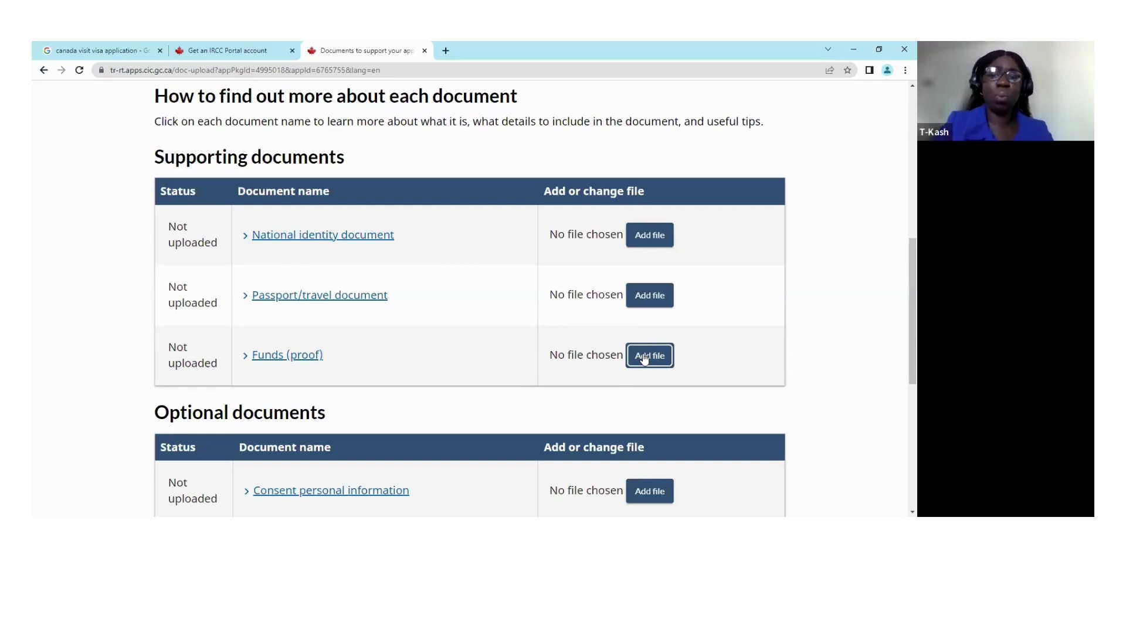
pyautogui.click(544, 368)
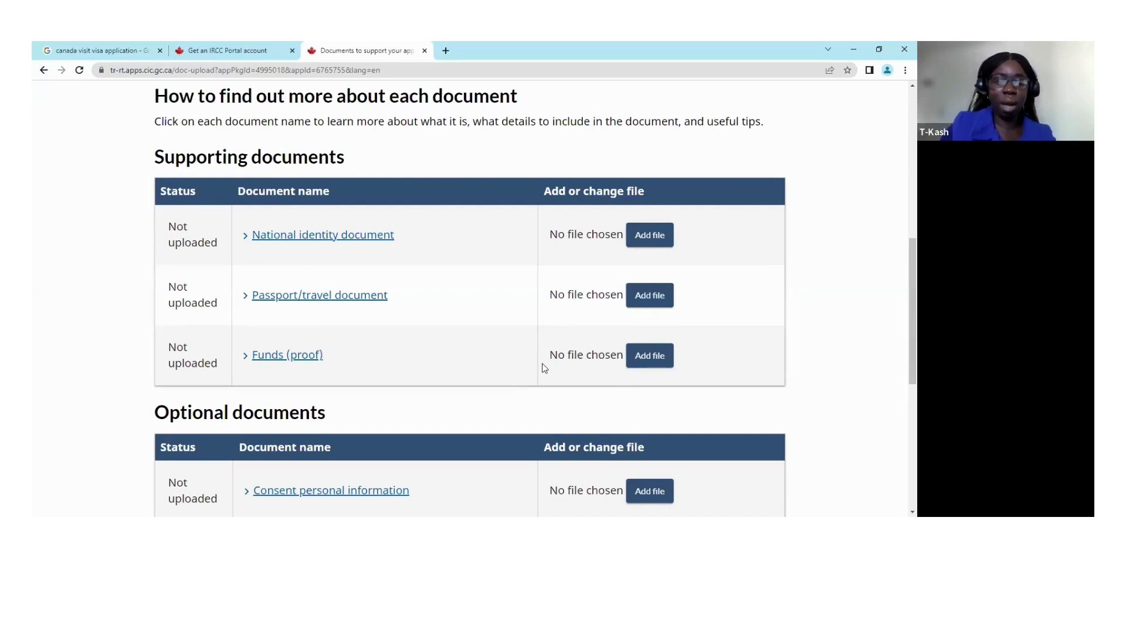
pyautogui.scroll(-3, 544, 368)
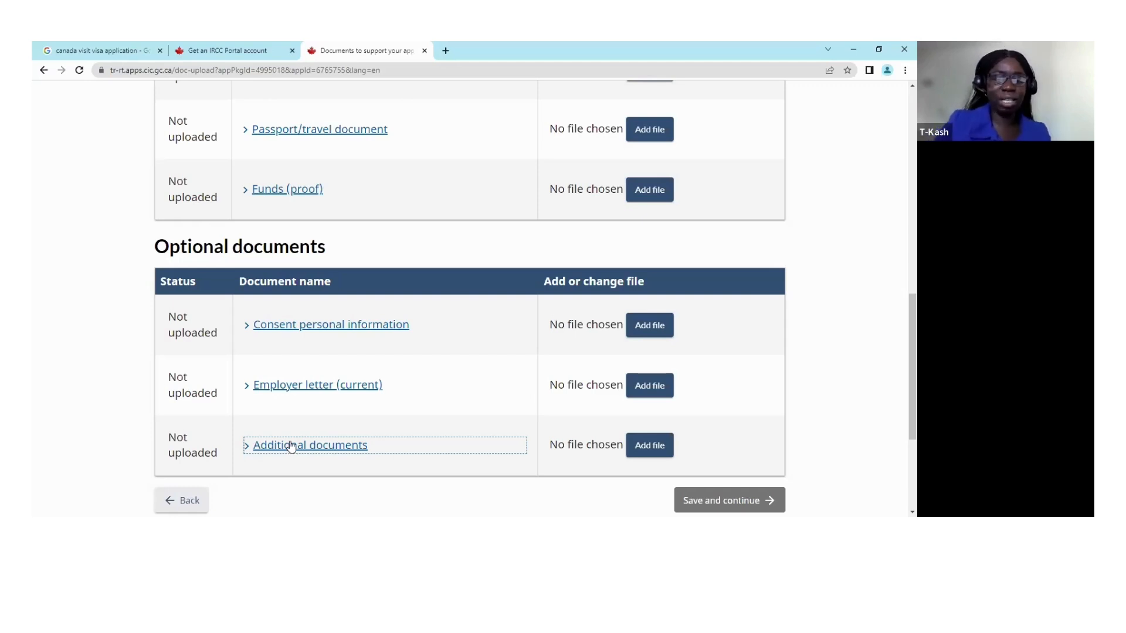
pyautogui.click(426, 347)
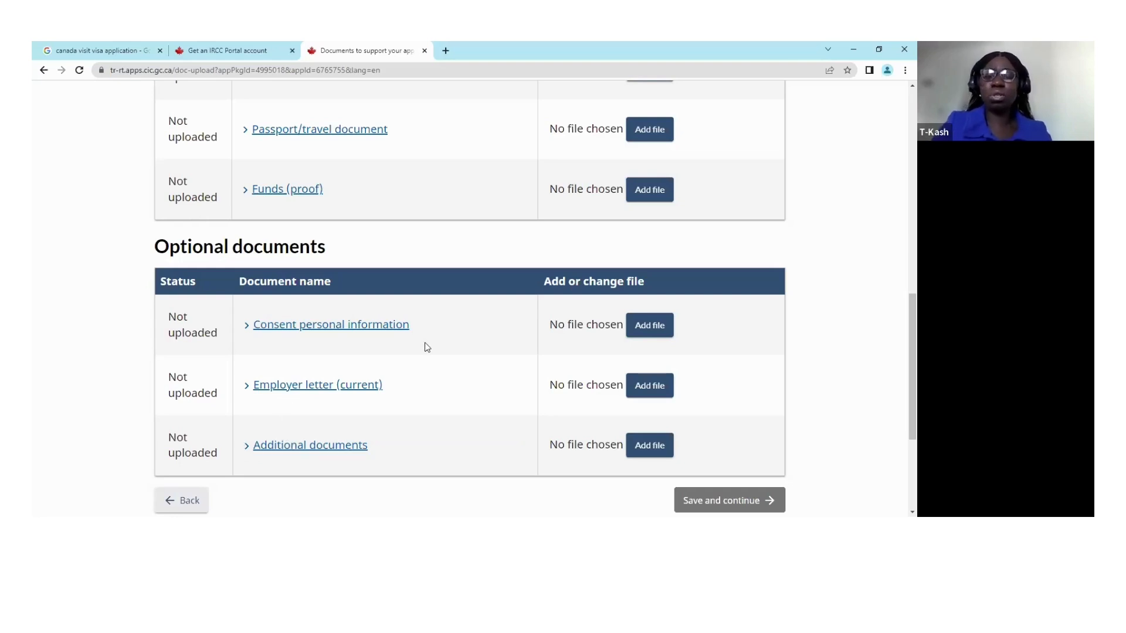
pyautogui.scroll(5, 523, 276)
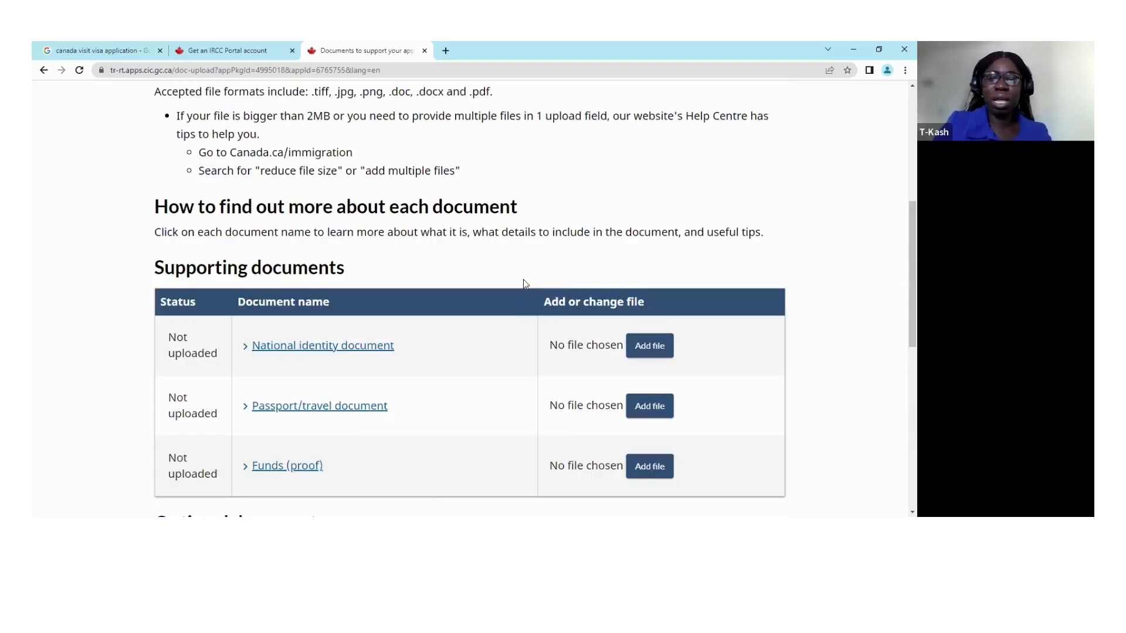
pyautogui.click(640, 346)
pyautogui.scroll(-3, 645, 351)
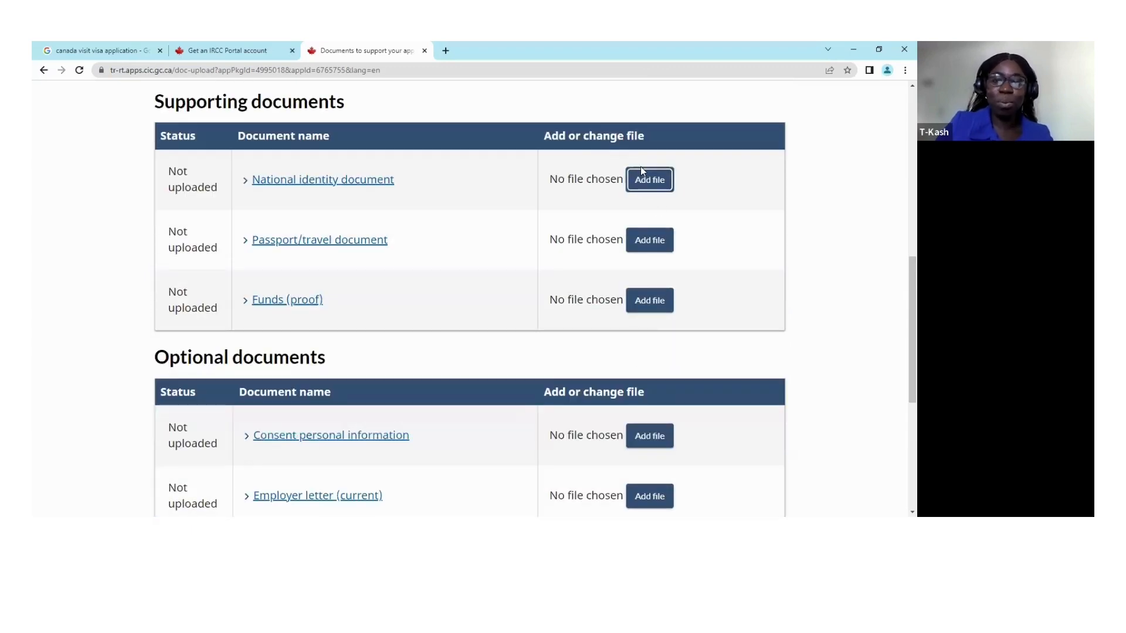
# Upload the applicant's identity PDF from the client folder as the National identity document
pyautogui.click(637, 178)
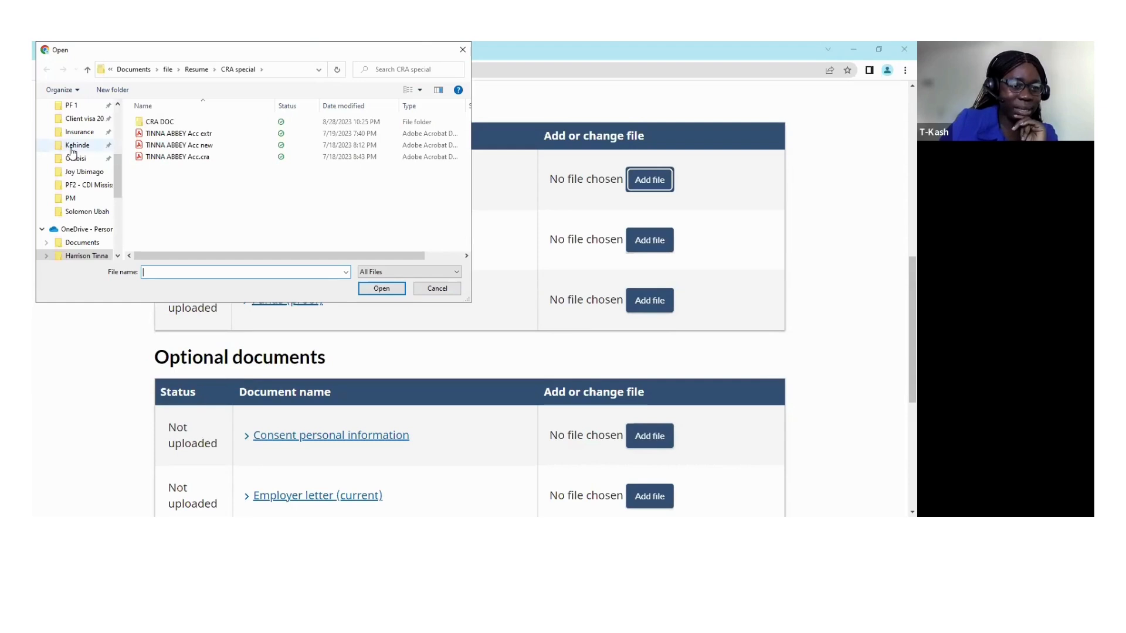
pyautogui.click(74, 145)
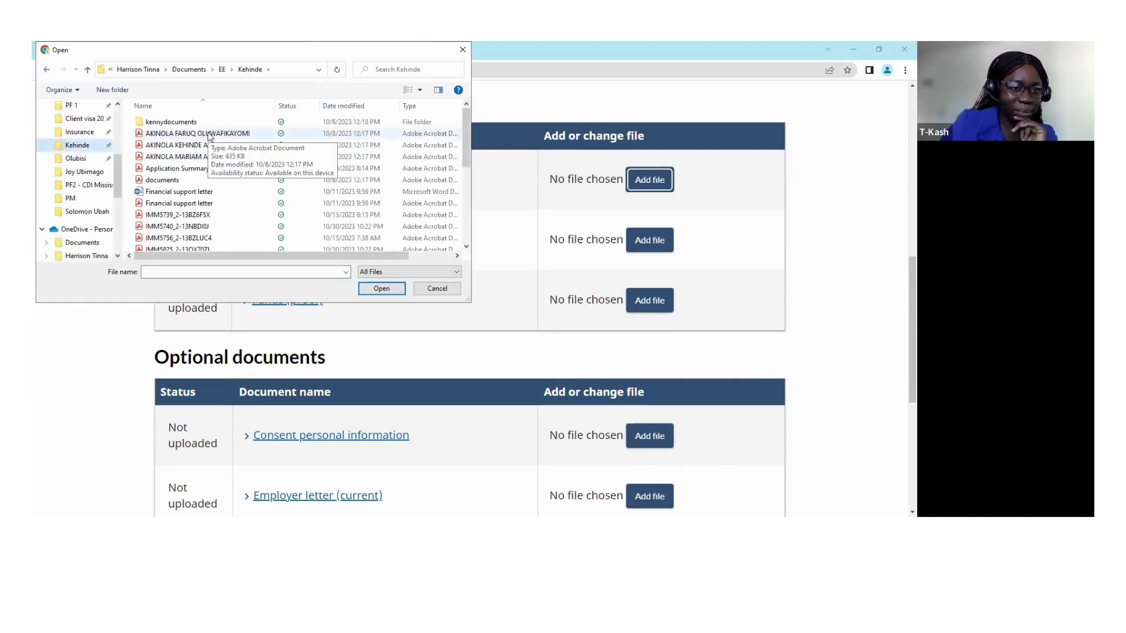
pyautogui.click(209, 133)
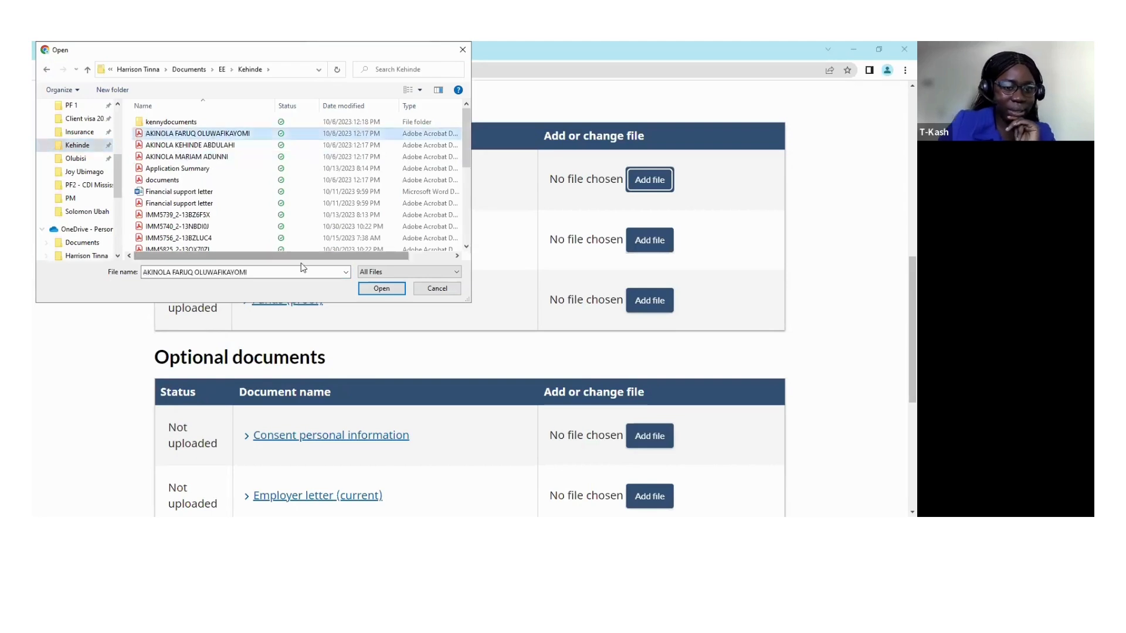
pyautogui.click(381, 288)
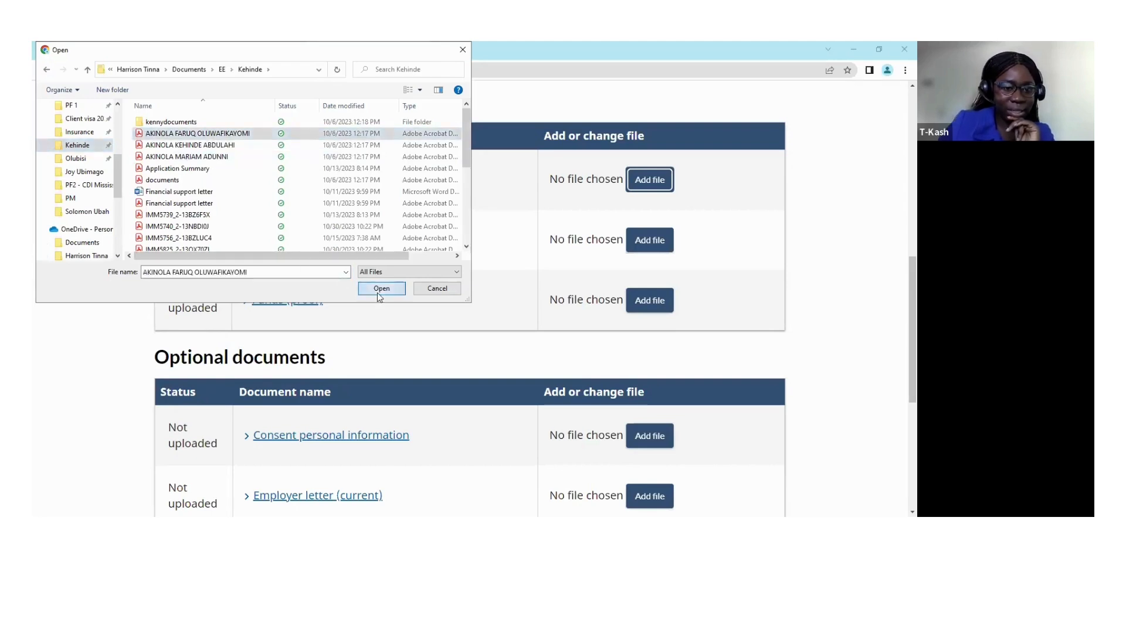
# Upload Financial support letter.pdf to both the Passport/travel and Funds (proof) rows
pyautogui.click(630, 251)
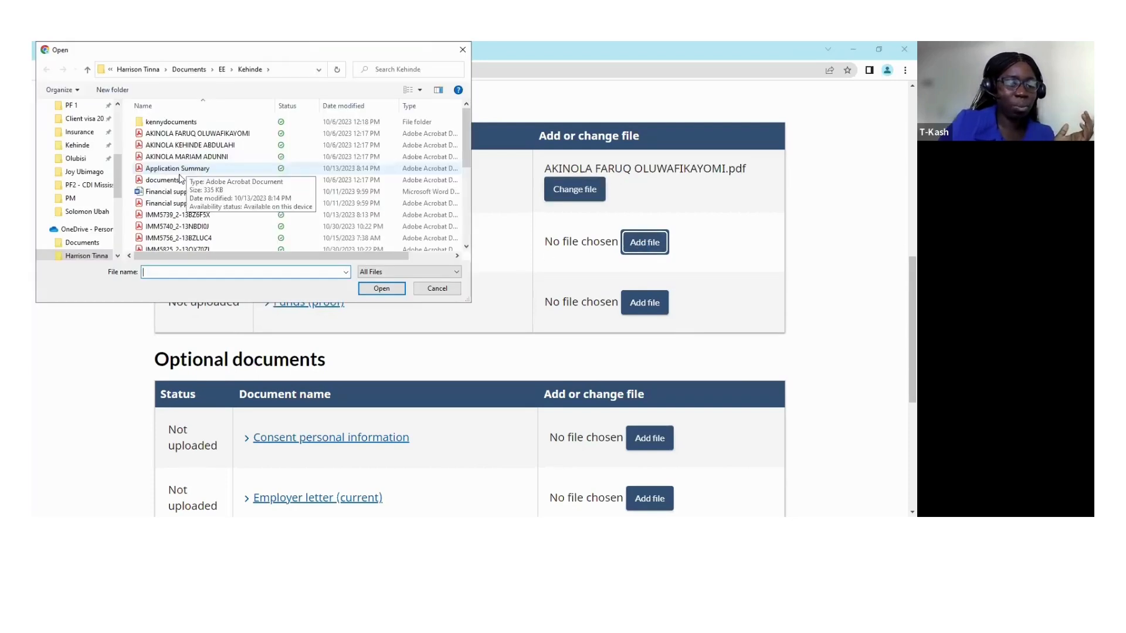
pyautogui.click(173, 181)
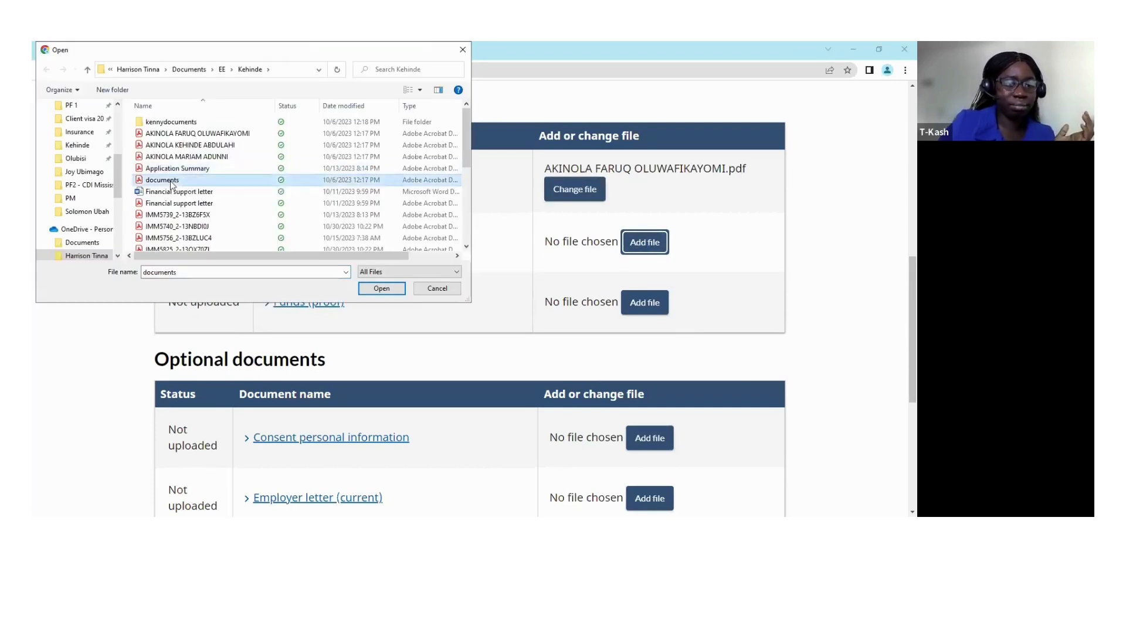
pyautogui.click(382, 289)
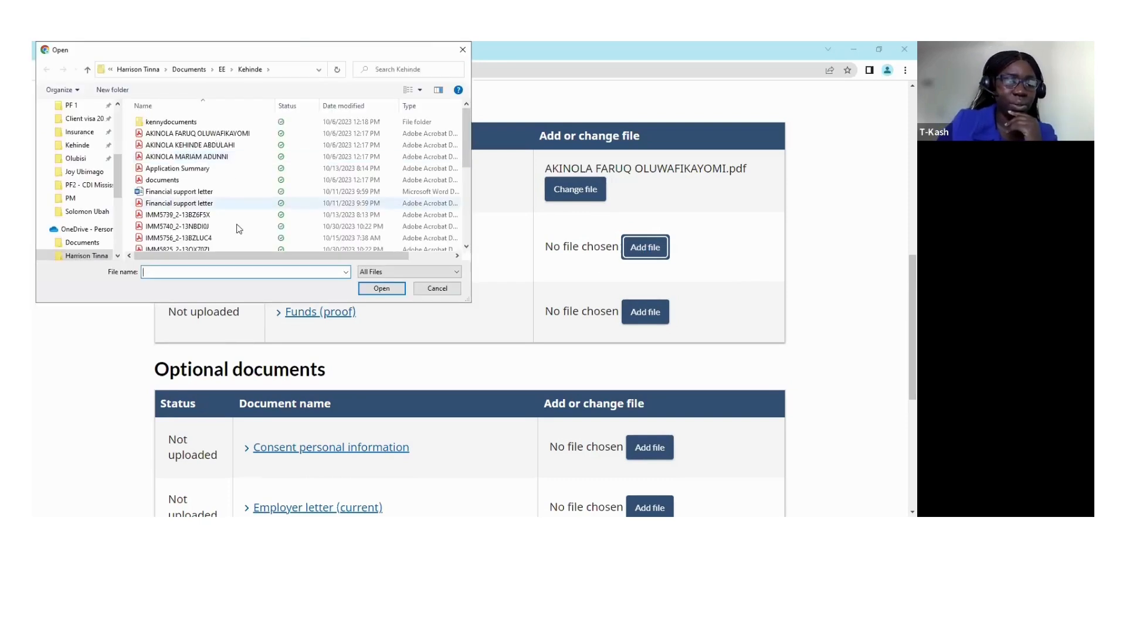
pyautogui.click(230, 204)
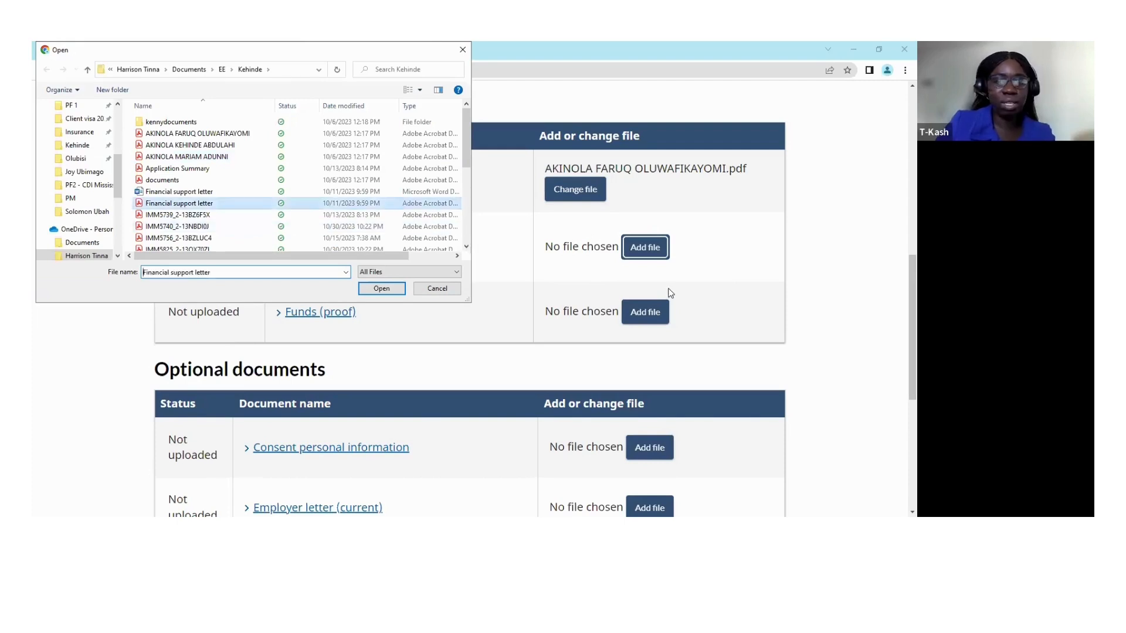
pyautogui.click(387, 290)
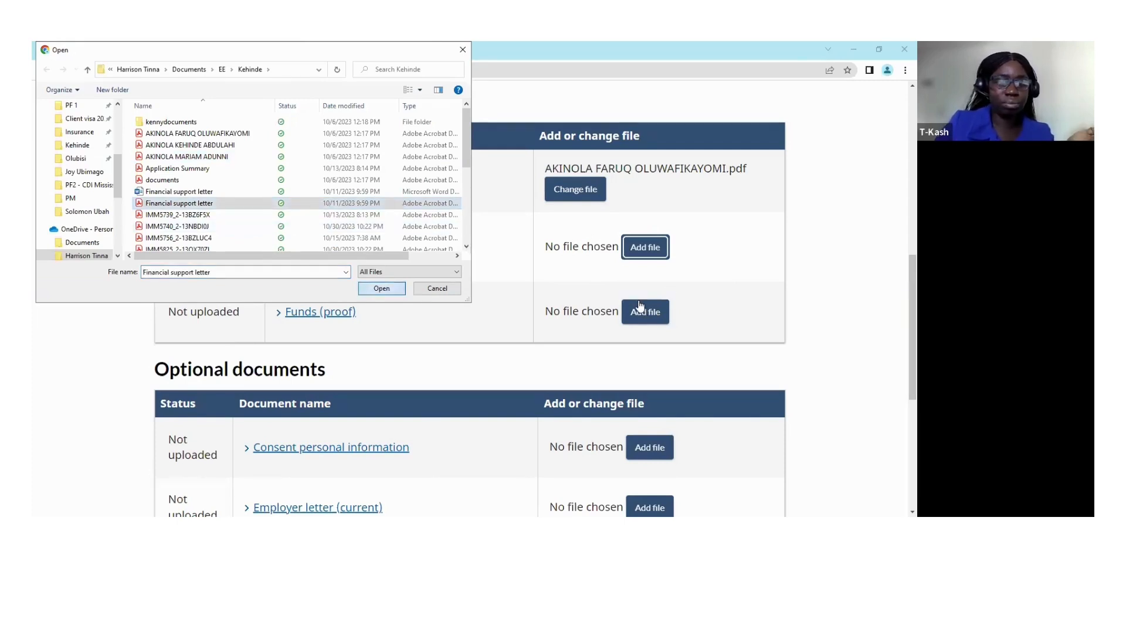
pyautogui.click(644, 302)
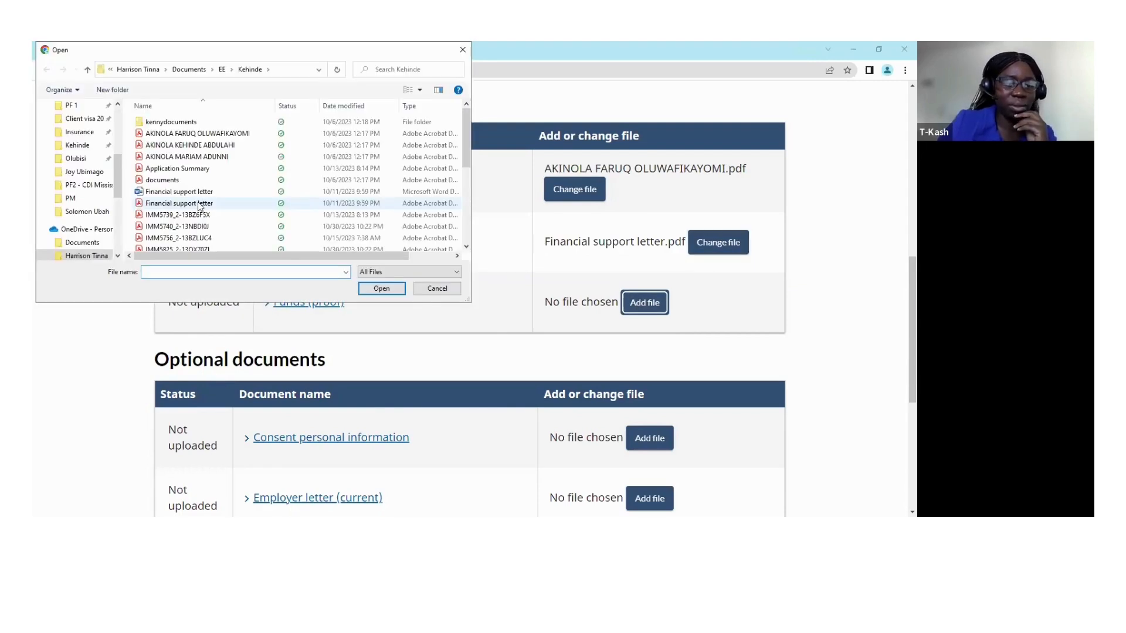
pyautogui.click(179, 203)
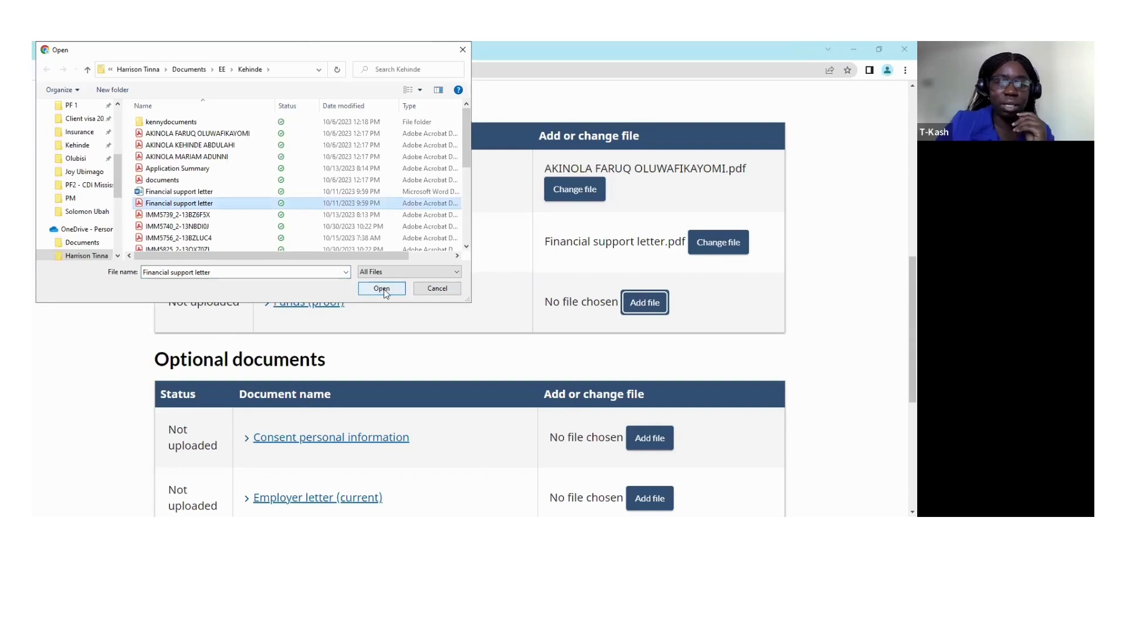
pyautogui.click(383, 288)
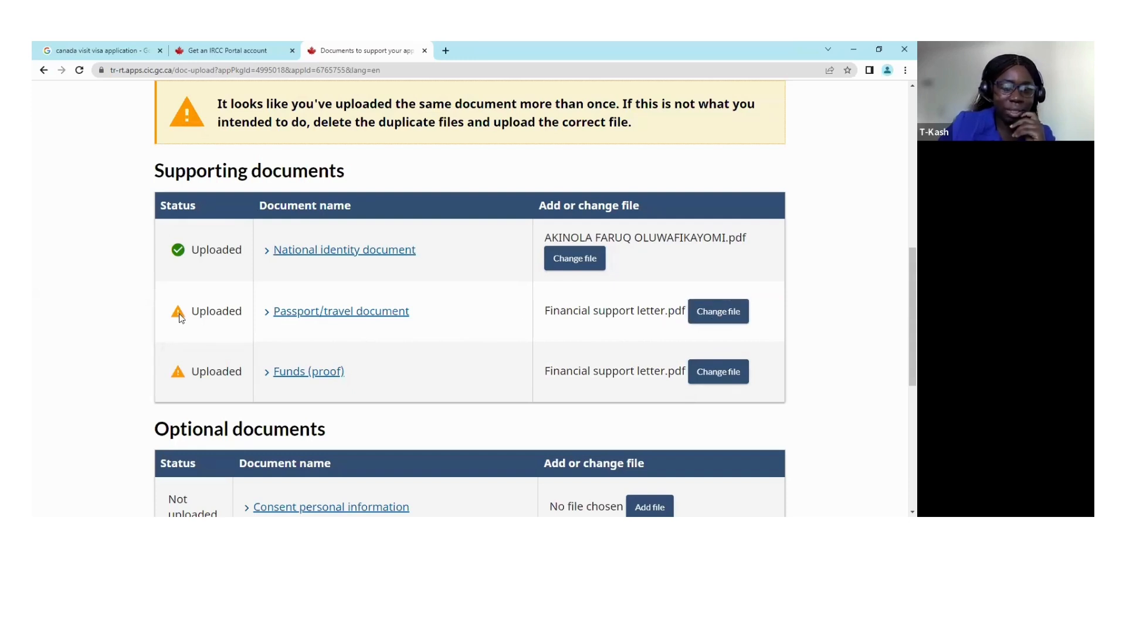
# Swap the Funds (proof) file for Invitation Letter.pdf and save the documents page
pyautogui.click(709, 310)
pyautogui.click(708, 374)
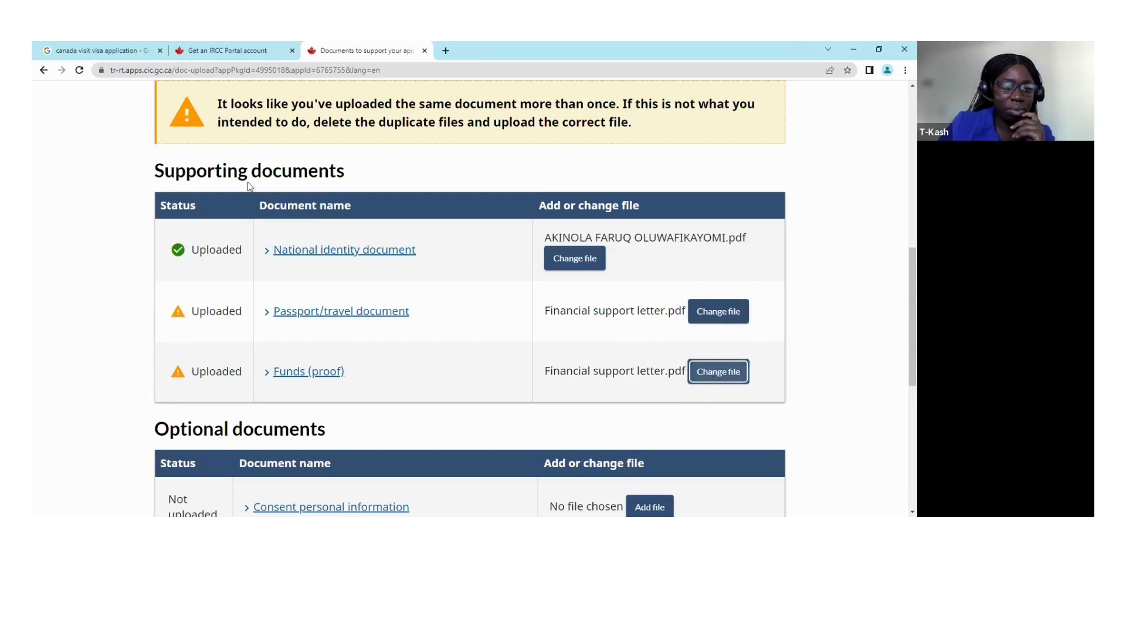
pyautogui.scroll(-2, 246, 191)
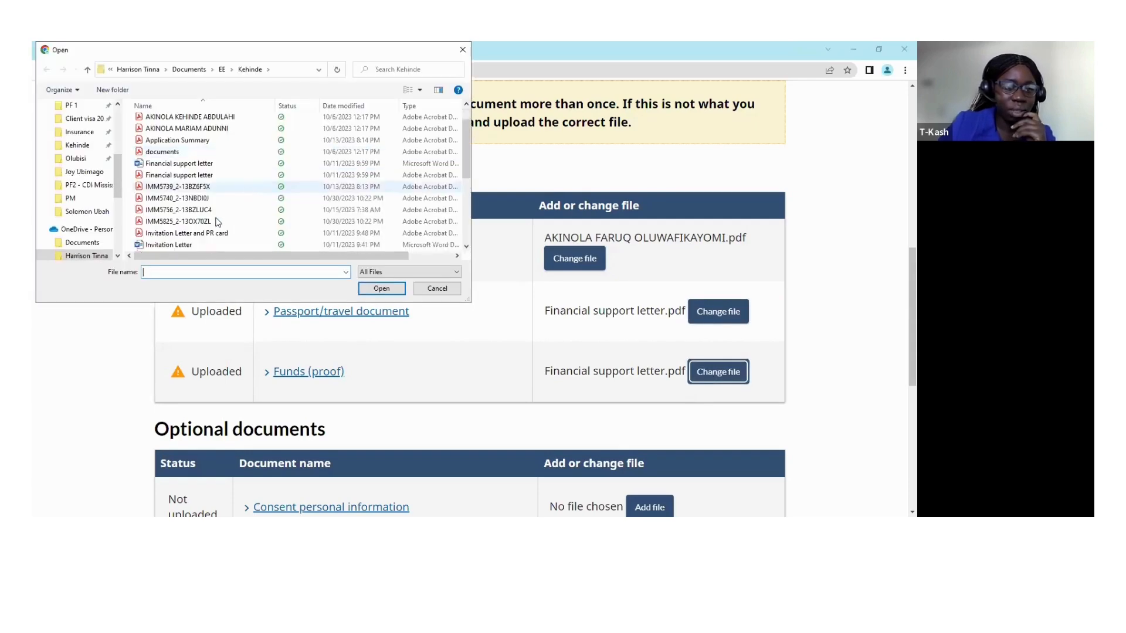
pyautogui.click(328, 221)
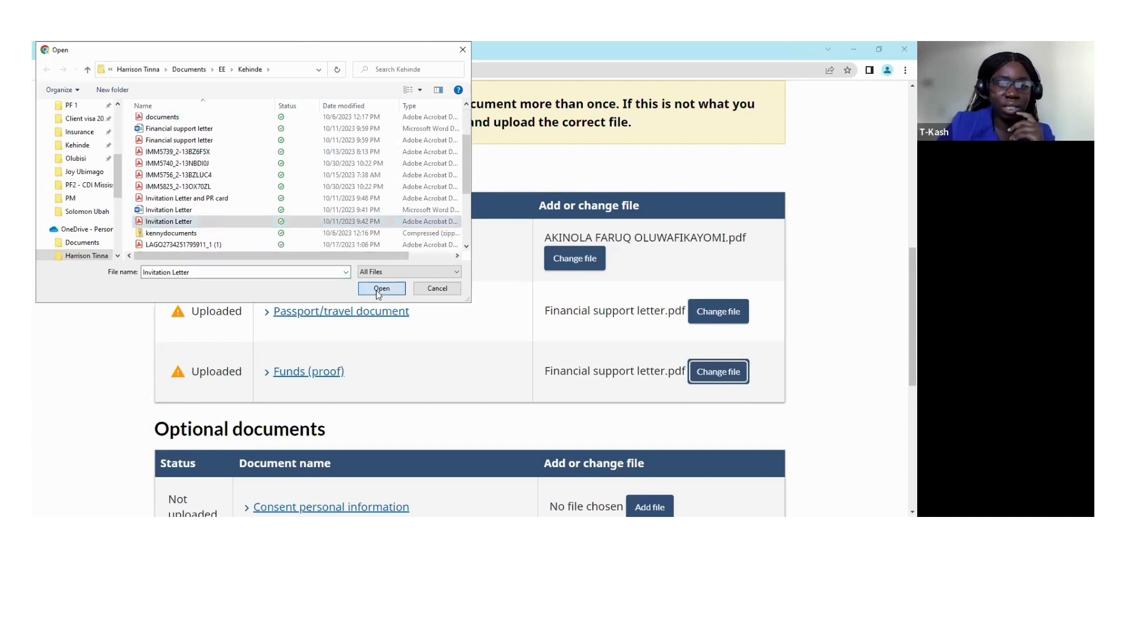
pyautogui.click(379, 289)
pyautogui.scroll(-5, 673, 404)
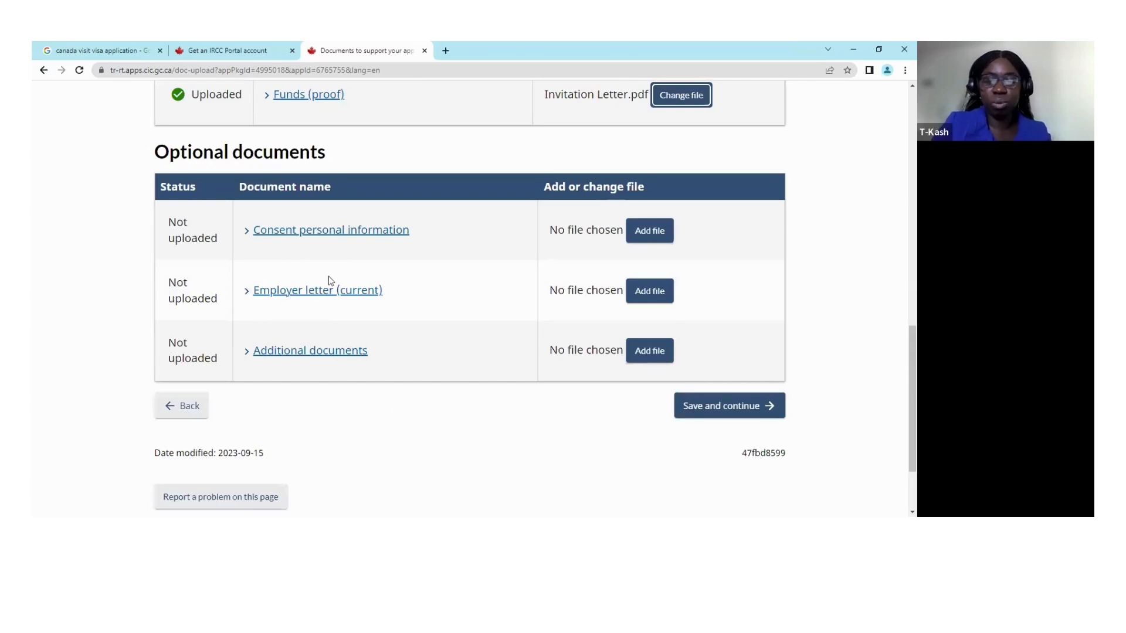
pyautogui.click(698, 401)
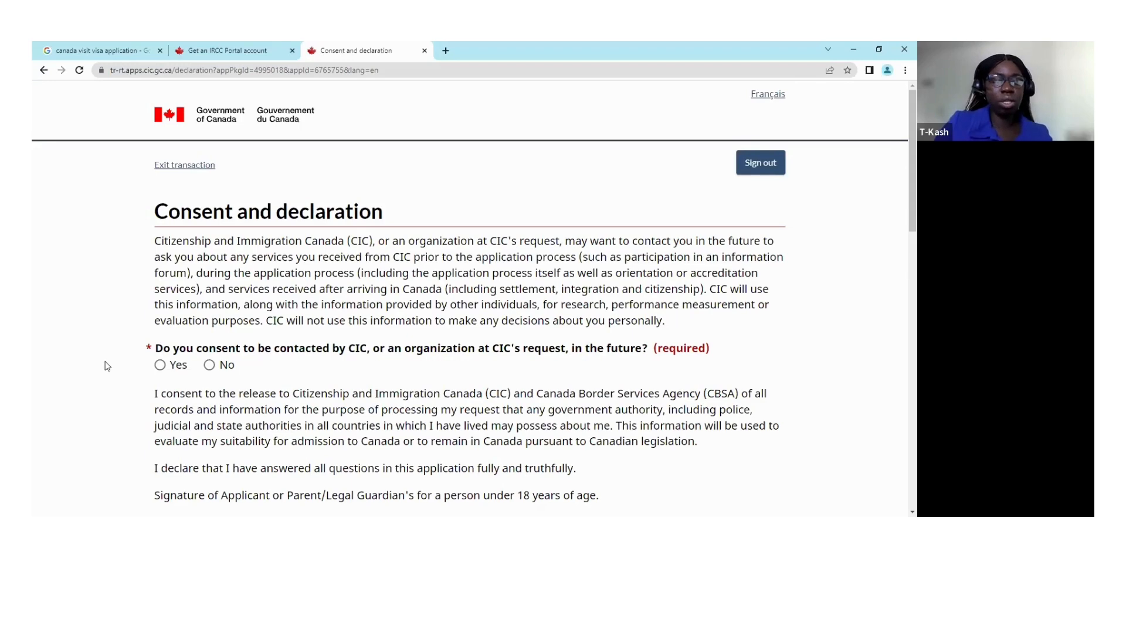
# Consent to future contact and sign the declaration with the applicant's autofilled surname and given name
pyautogui.click(160, 364)
pyautogui.scroll(-2, 349, 362)
pyautogui.click(239, 431)
pyautogui.write('demo')
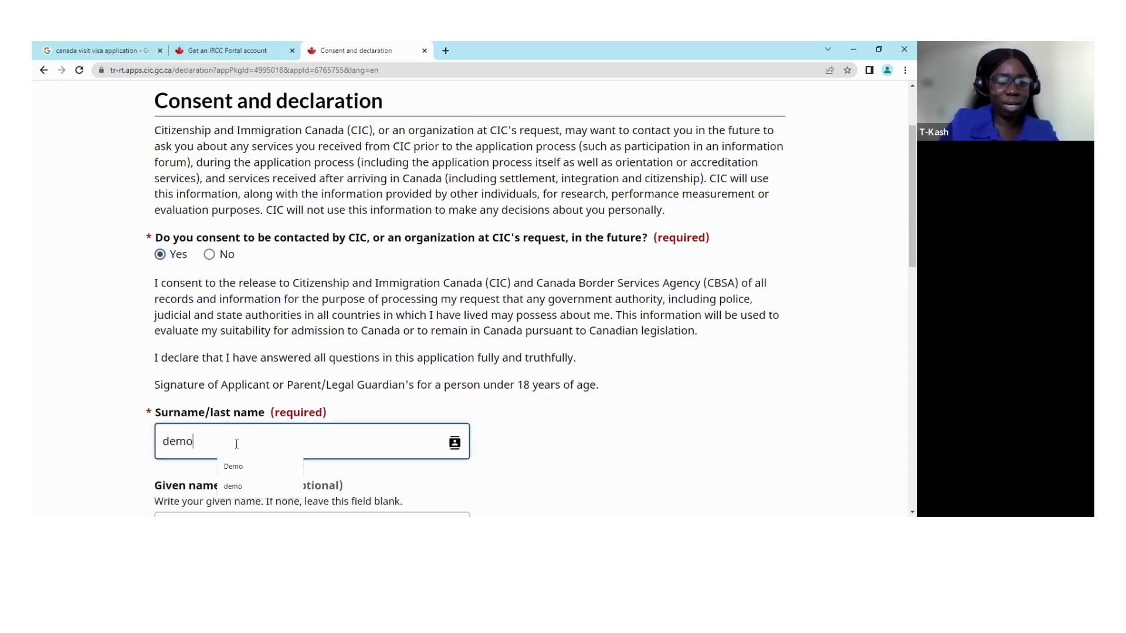
pyautogui.click(233, 466)
pyautogui.scroll(-3, 234, 446)
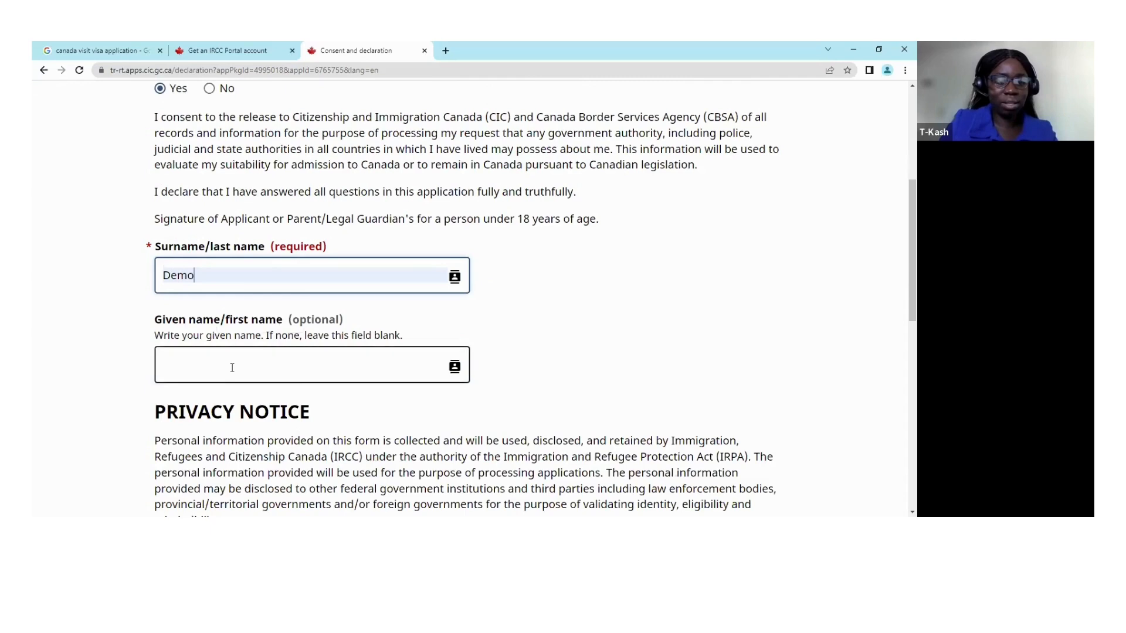
pyautogui.click(232, 367)
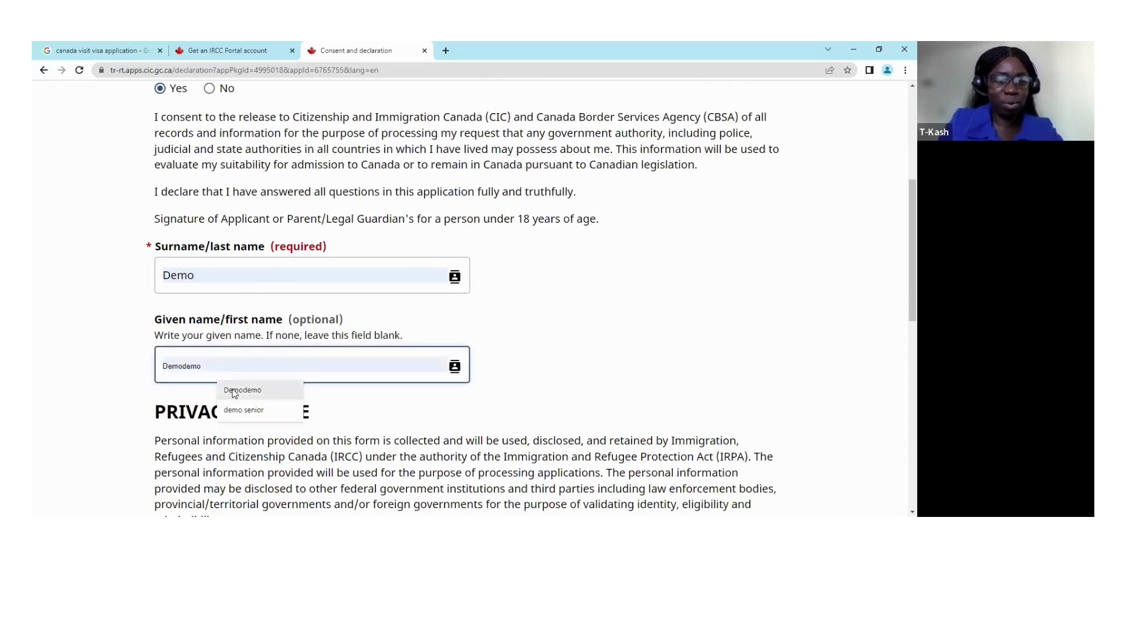
pyautogui.click(233, 392)
# Save the declaration and continue through the Fees page totalling CAN$185
pyautogui.scroll(-3, 532, 360)
pyautogui.scroll(-4, 531, 360)
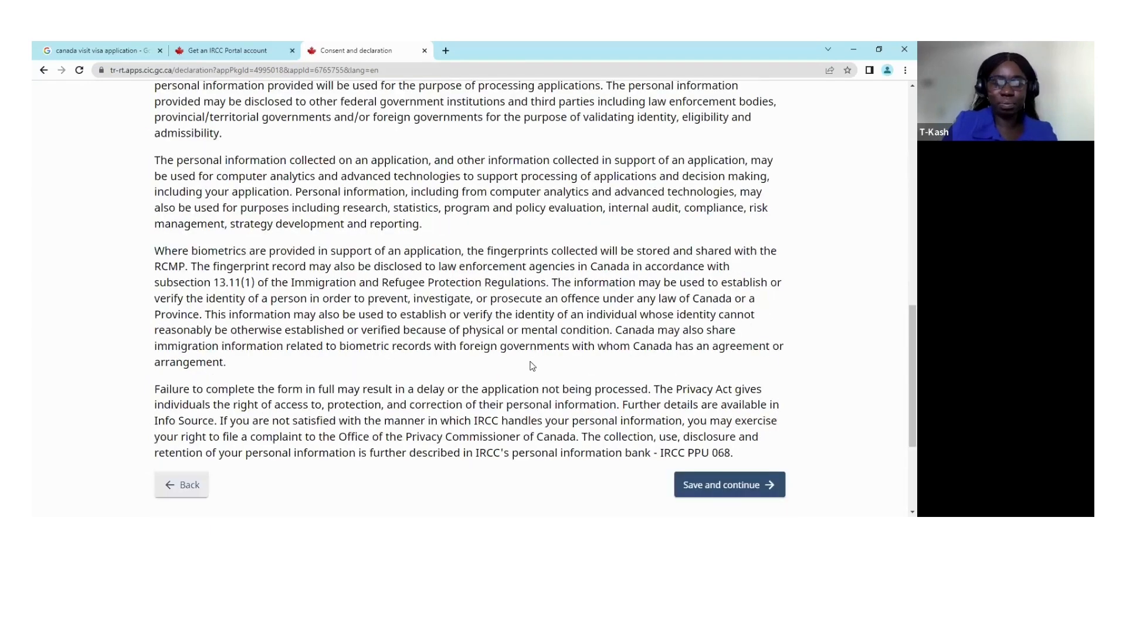
pyautogui.click(713, 486)
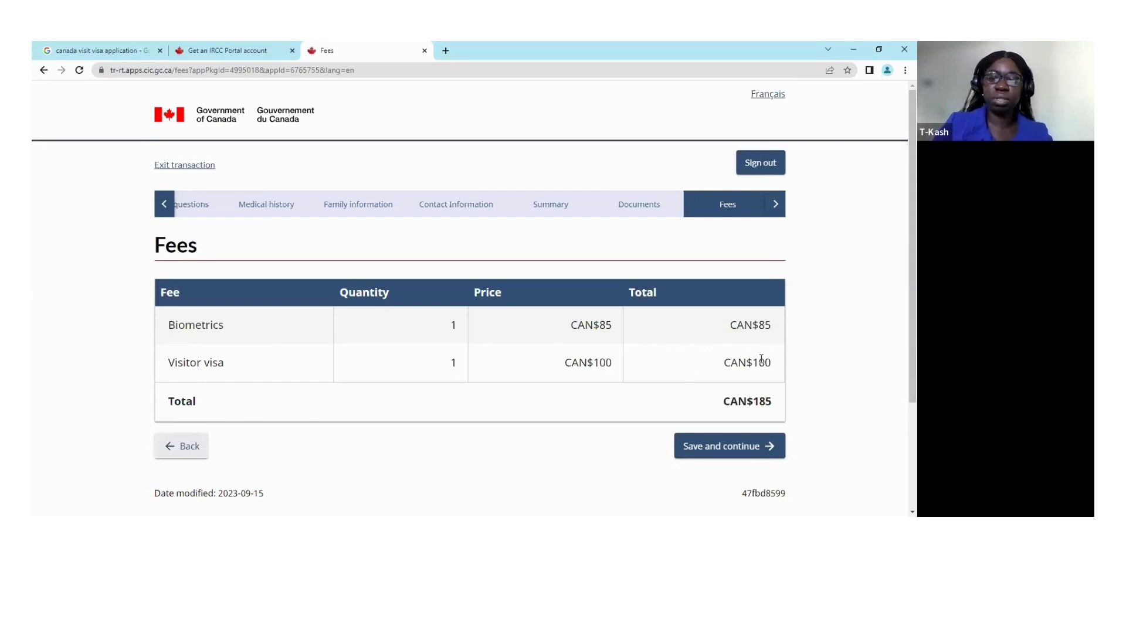
pyautogui.click(701, 446)
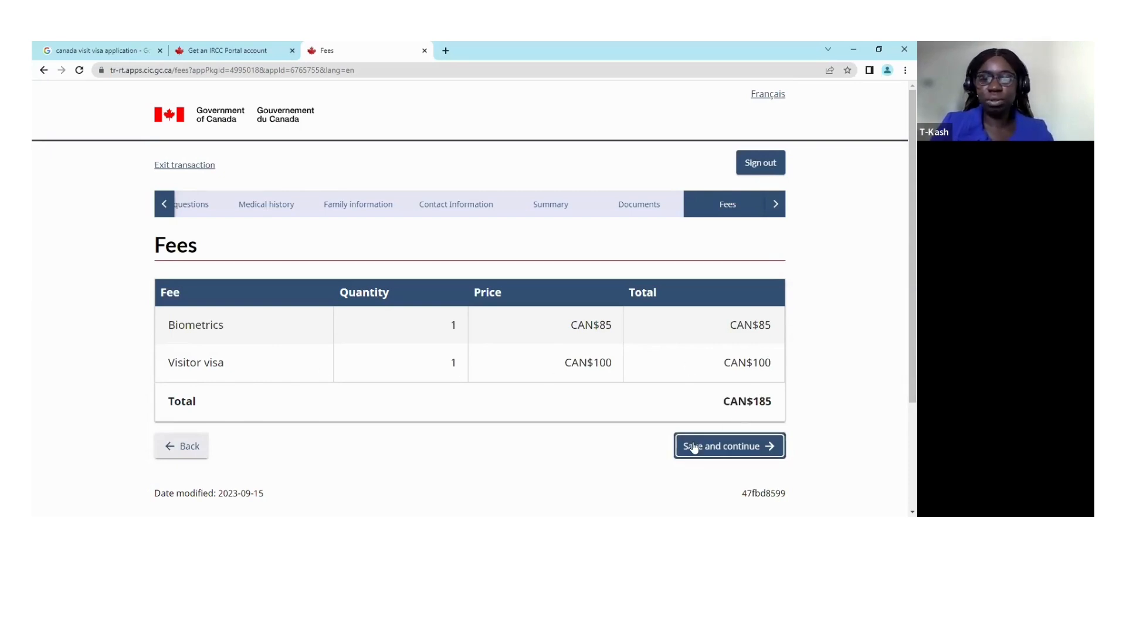